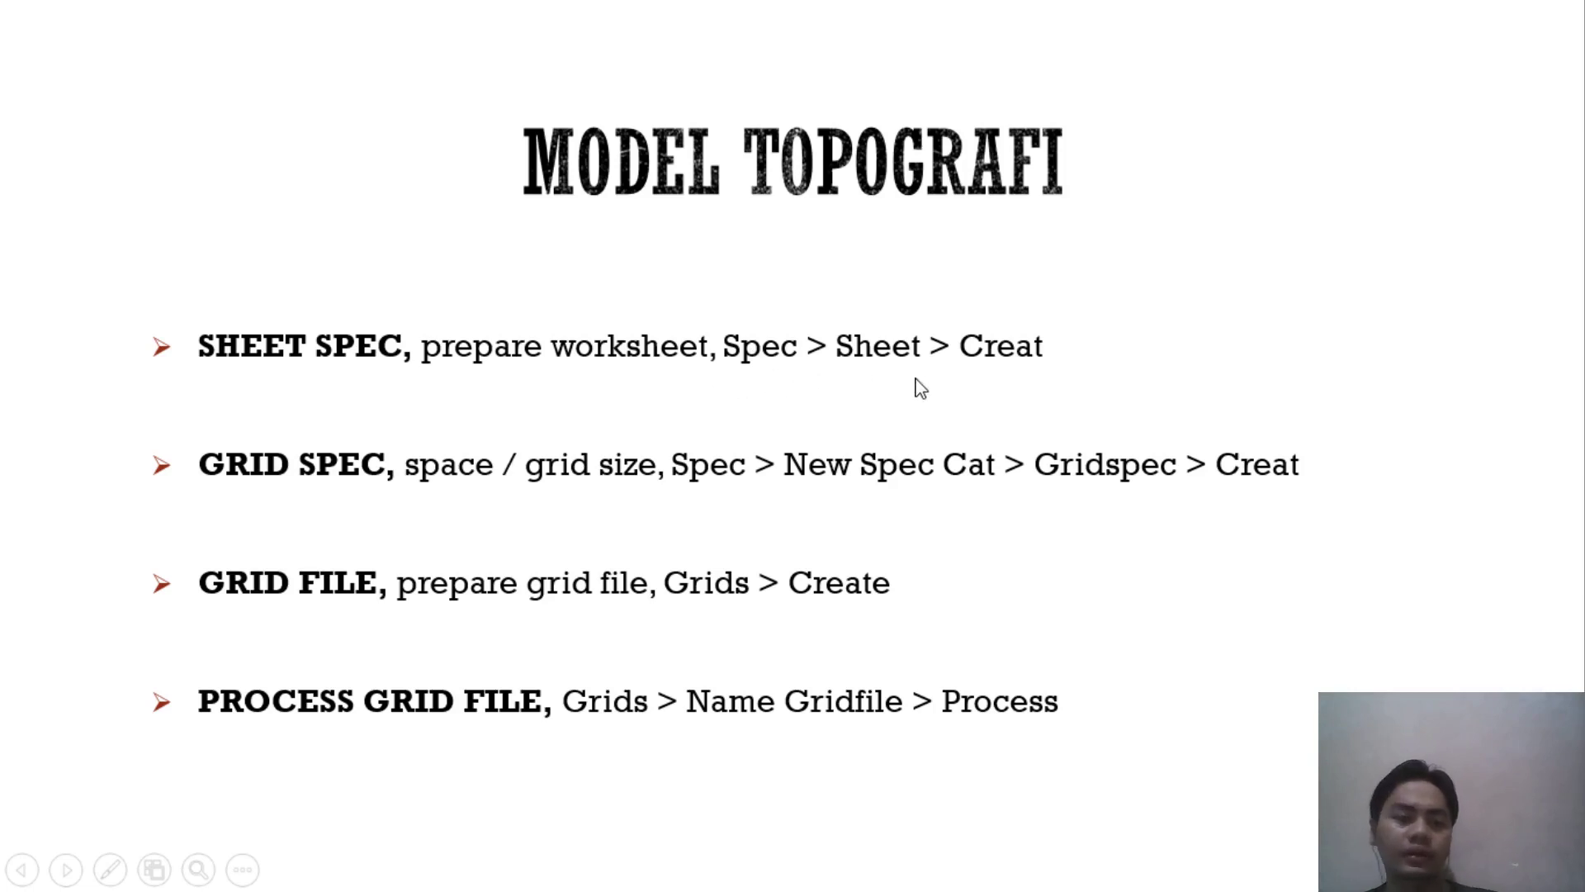
Step: Leave the slide presentation and switch to MineScape
{"action": "key", "text": "Escape"}
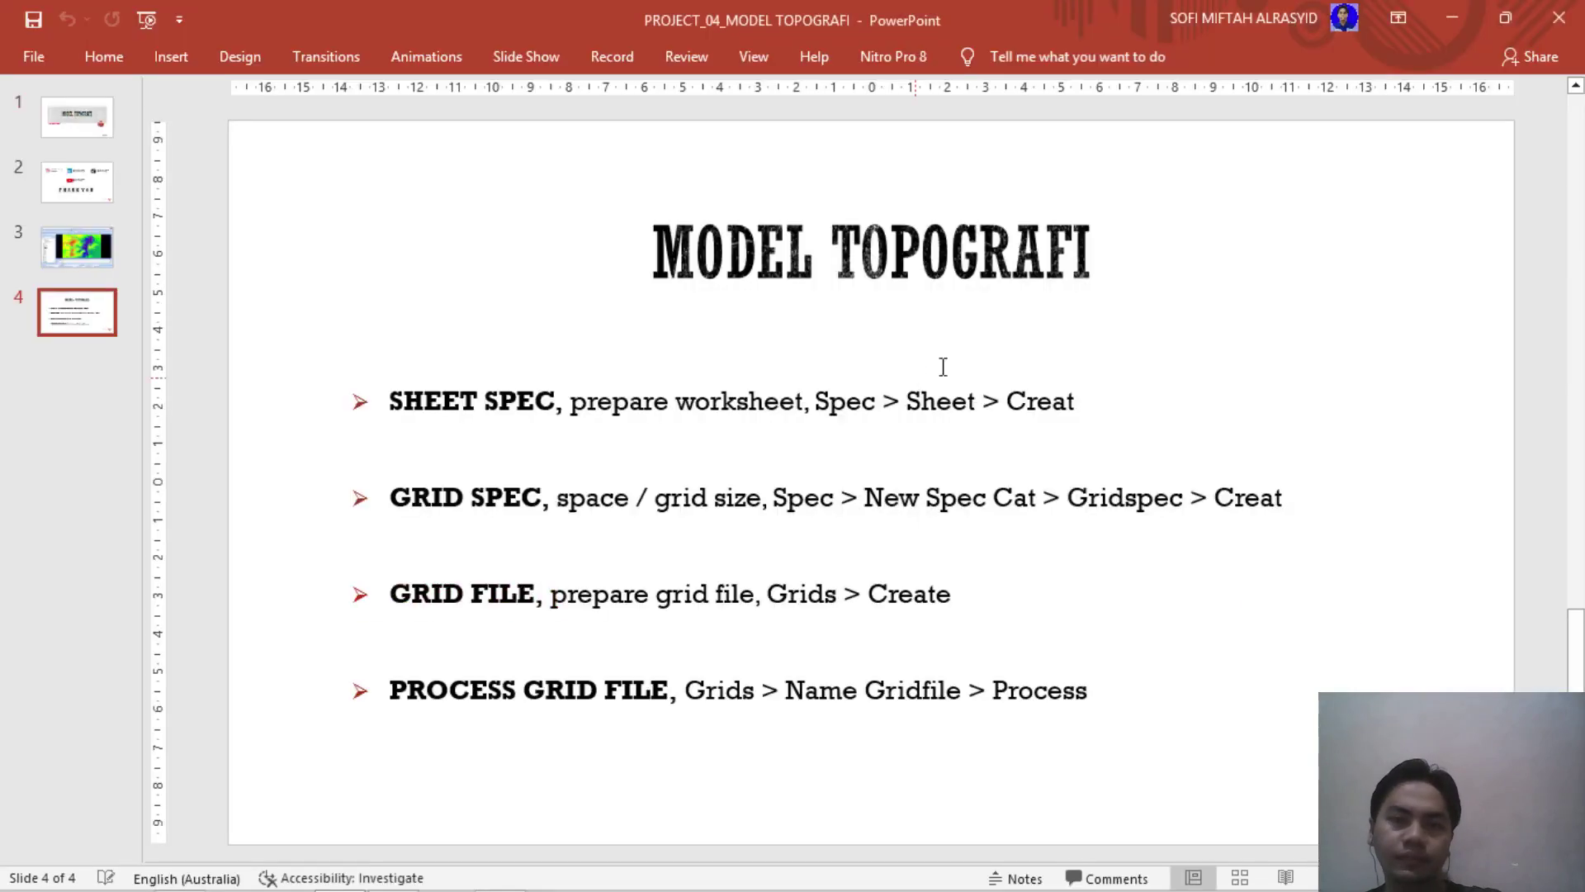
{"action": "left_click", "coordinate": [1462, 14]}
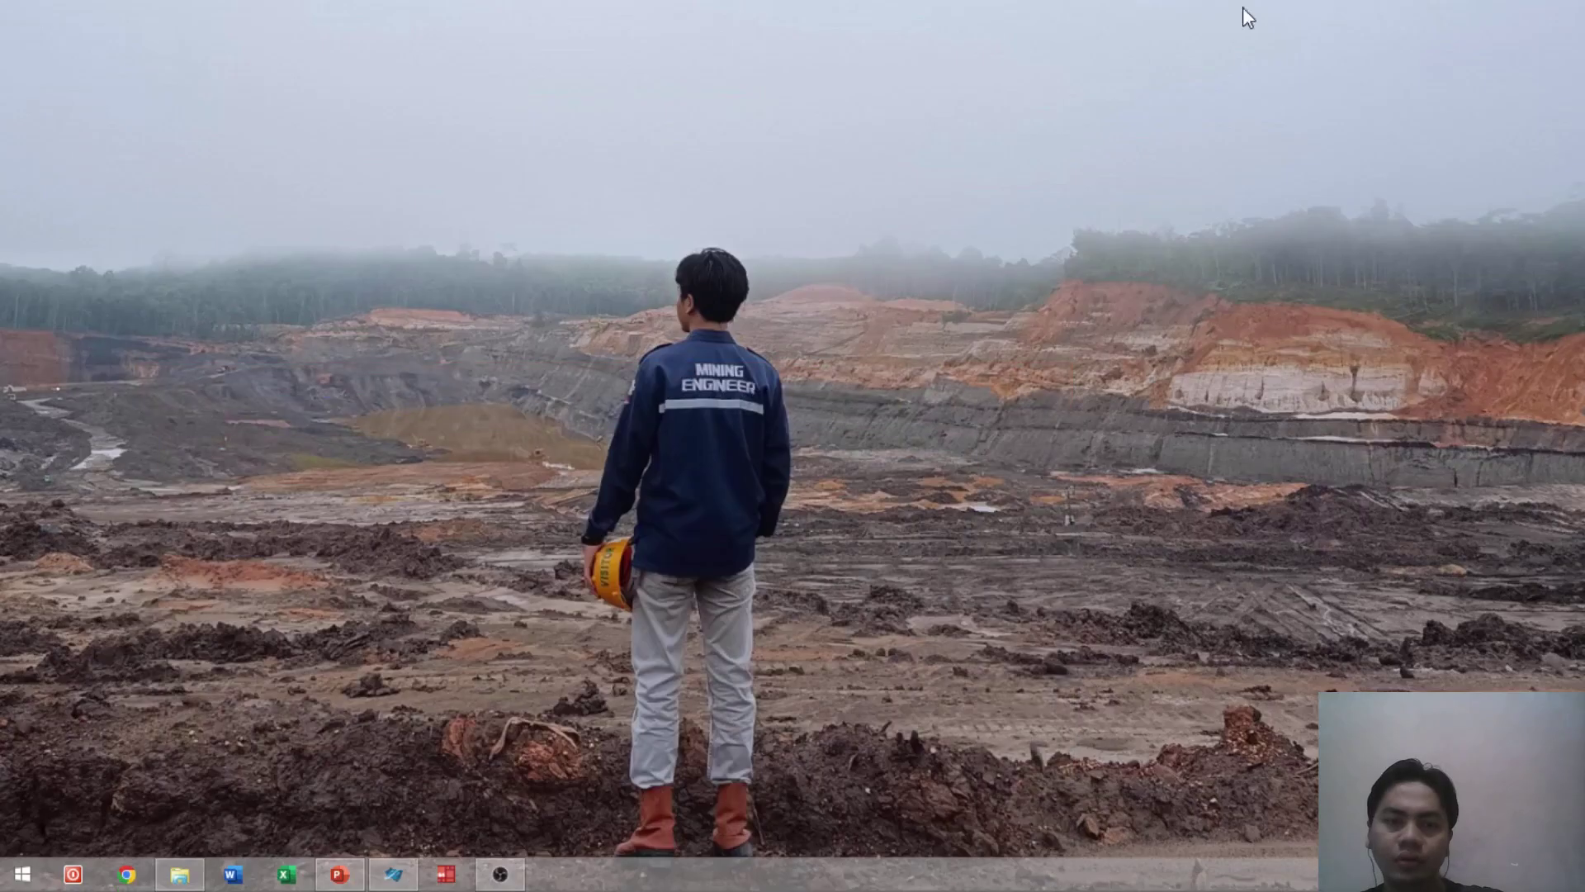
{"action": "left_click", "coordinate": [401, 867]}
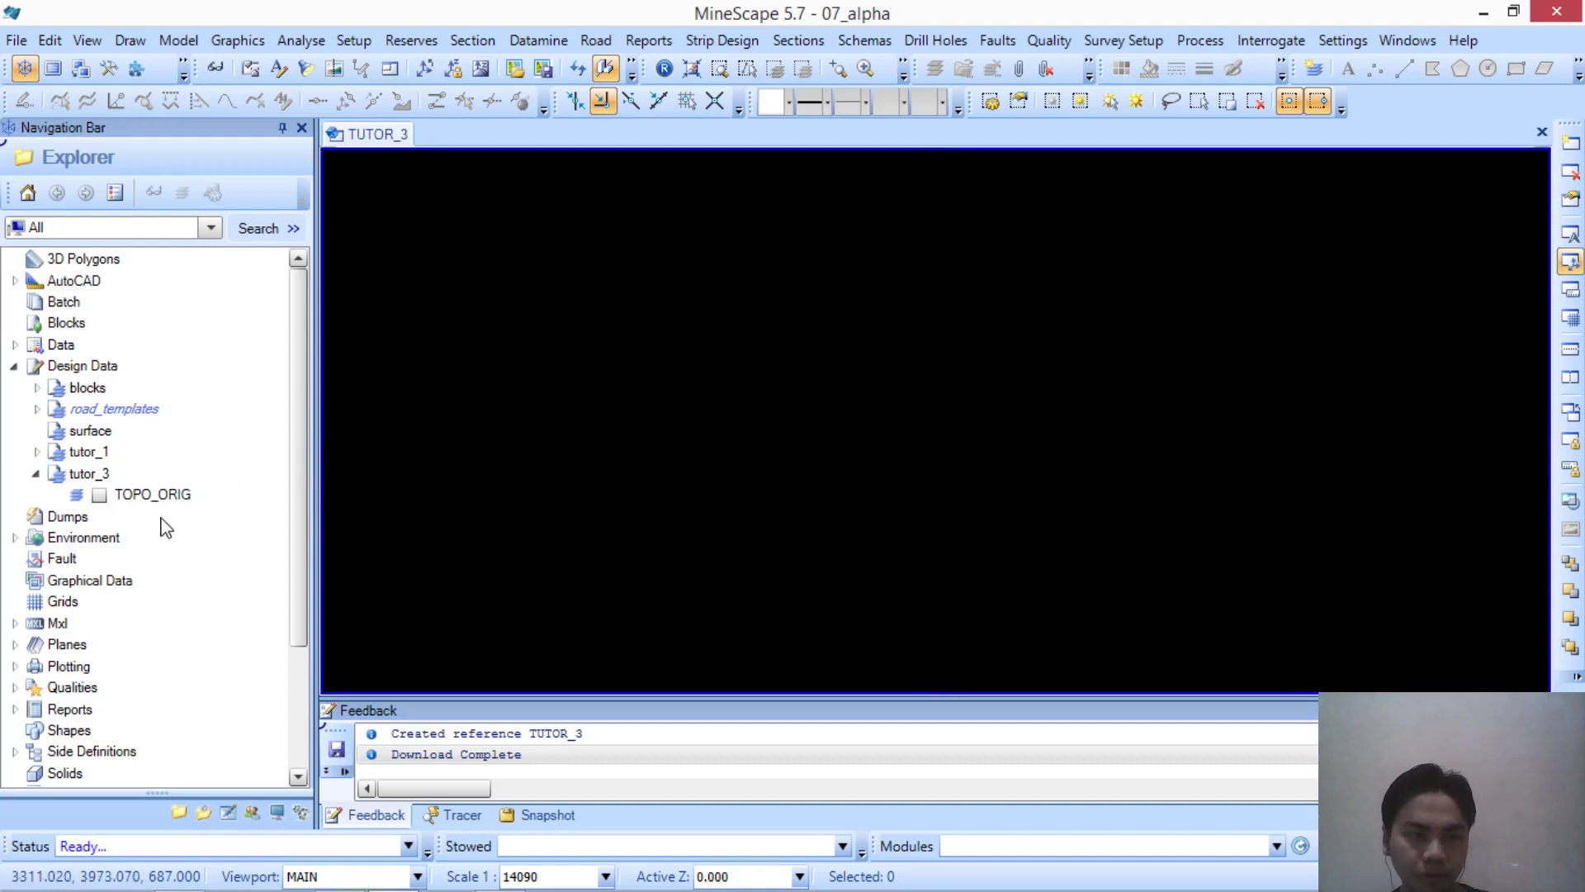
Step: Display the TOPO_ORIG layer of tutor_3 to inspect its contours, and hide it again
{"action": "left_click", "coordinate": [99, 495]}
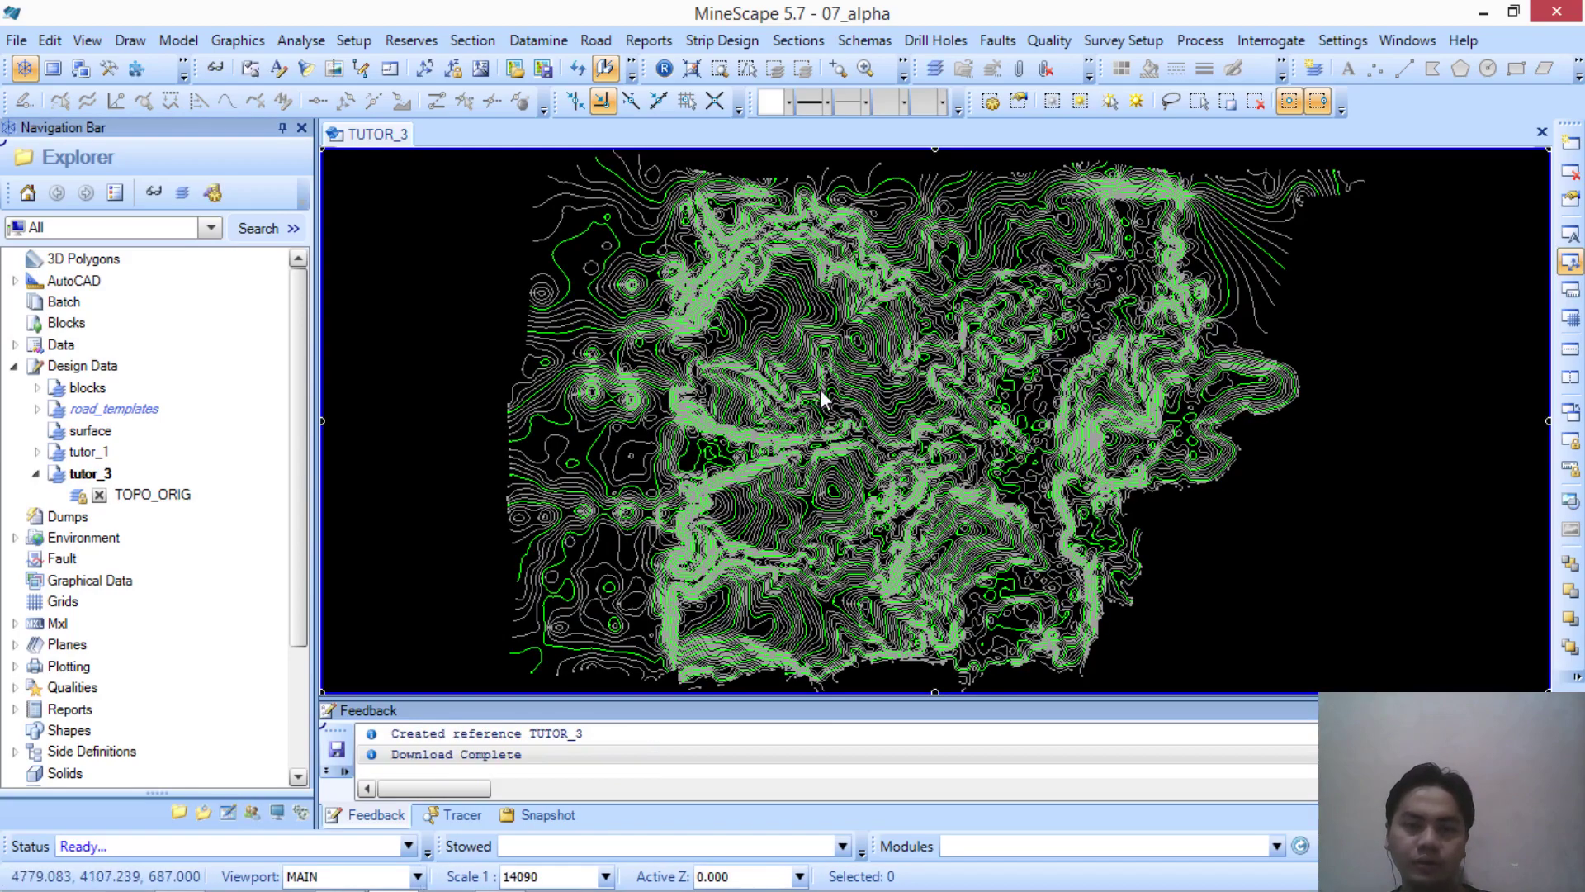
{"action": "scroll", "coordinate": [820, 398], "scroll_direction": "up", "scroll_amount": 3}
{"action": "scroll", "coordinate": [824, 399], "scroll_direction": "down", "scroll_amount": 3}
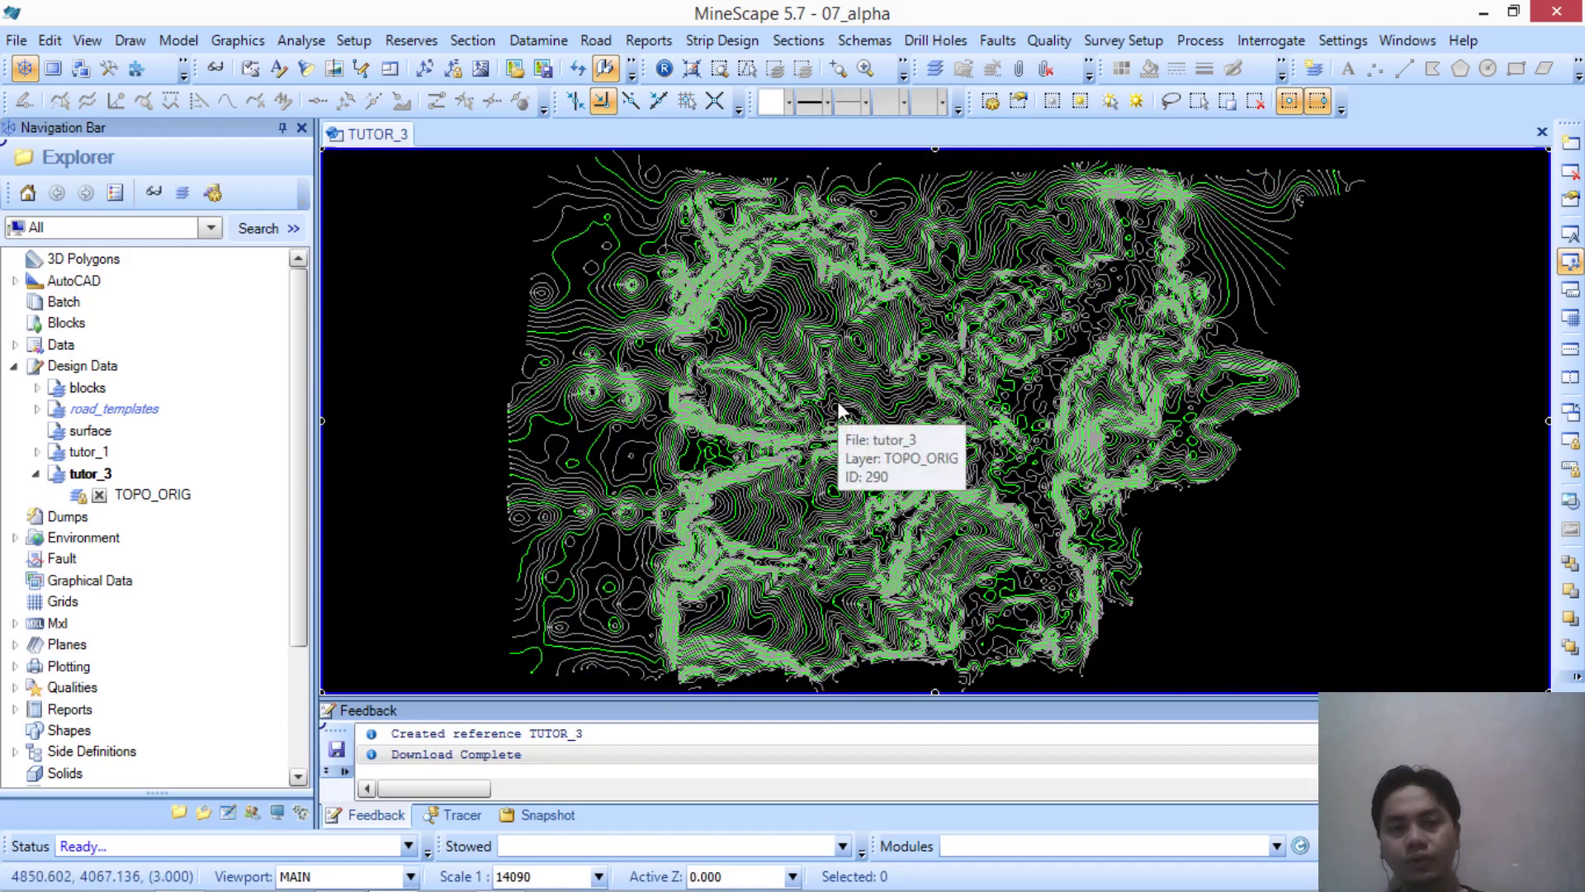
{"action": "mouse_move", "coordinate": [837, 400]}
{"action": "middle_mouse_down"}
{"action": "mouse_move", "coordinate": [881, 379]}
{"action": "mouse_move", "coordinate": [849, 413]}
{"action": "middle_mouse_up"}
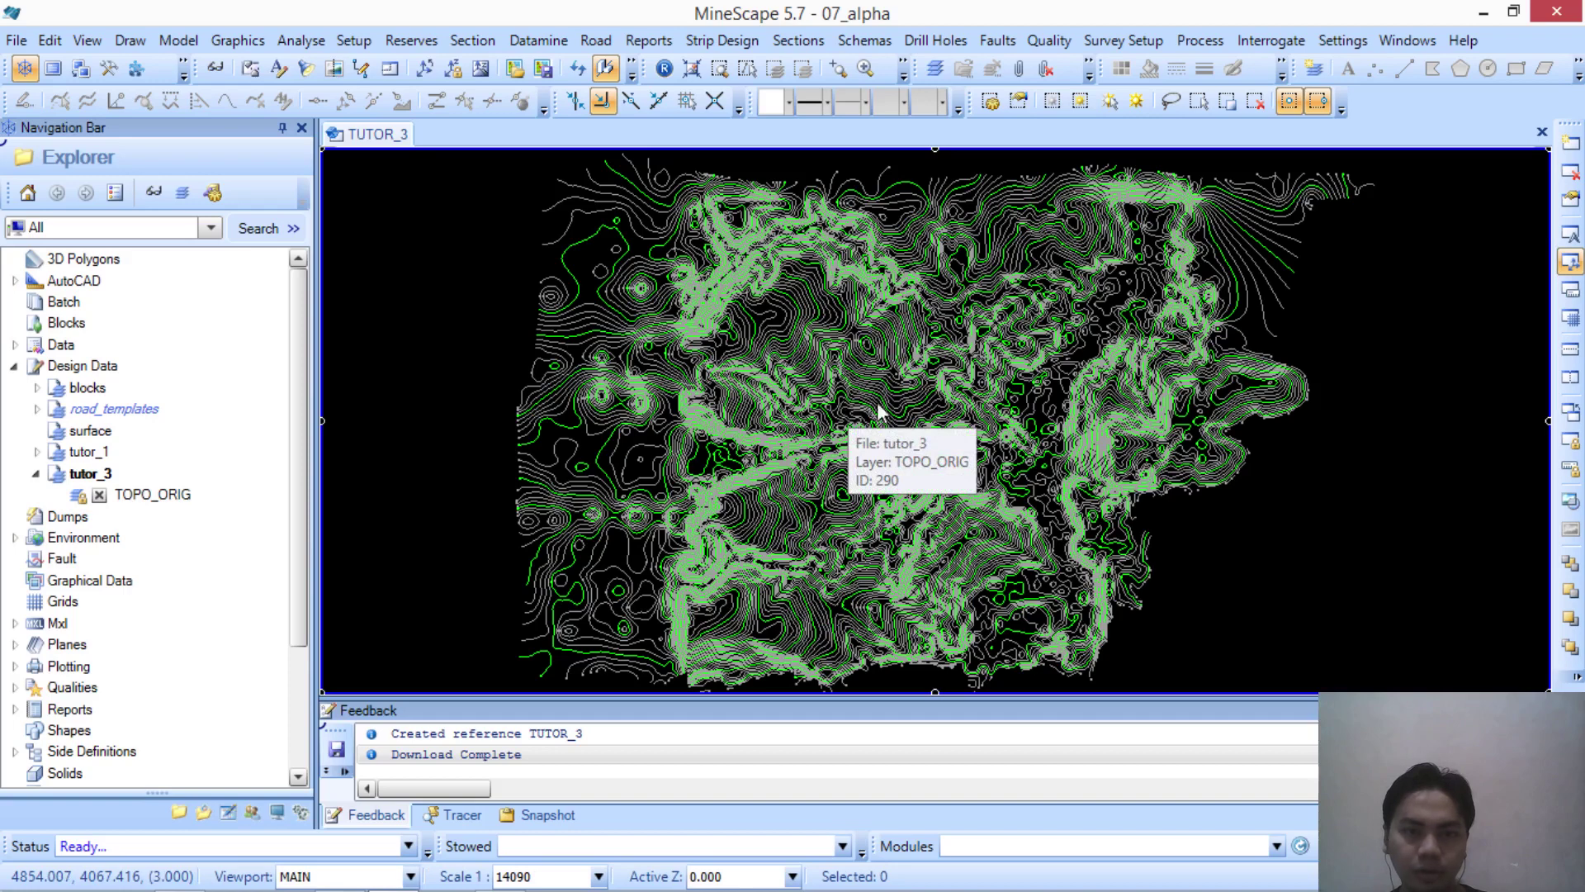
{"action": "left_click", "coordinate": [99, 493]}
{"action": "left_click", "coordinate": [35, 473]}
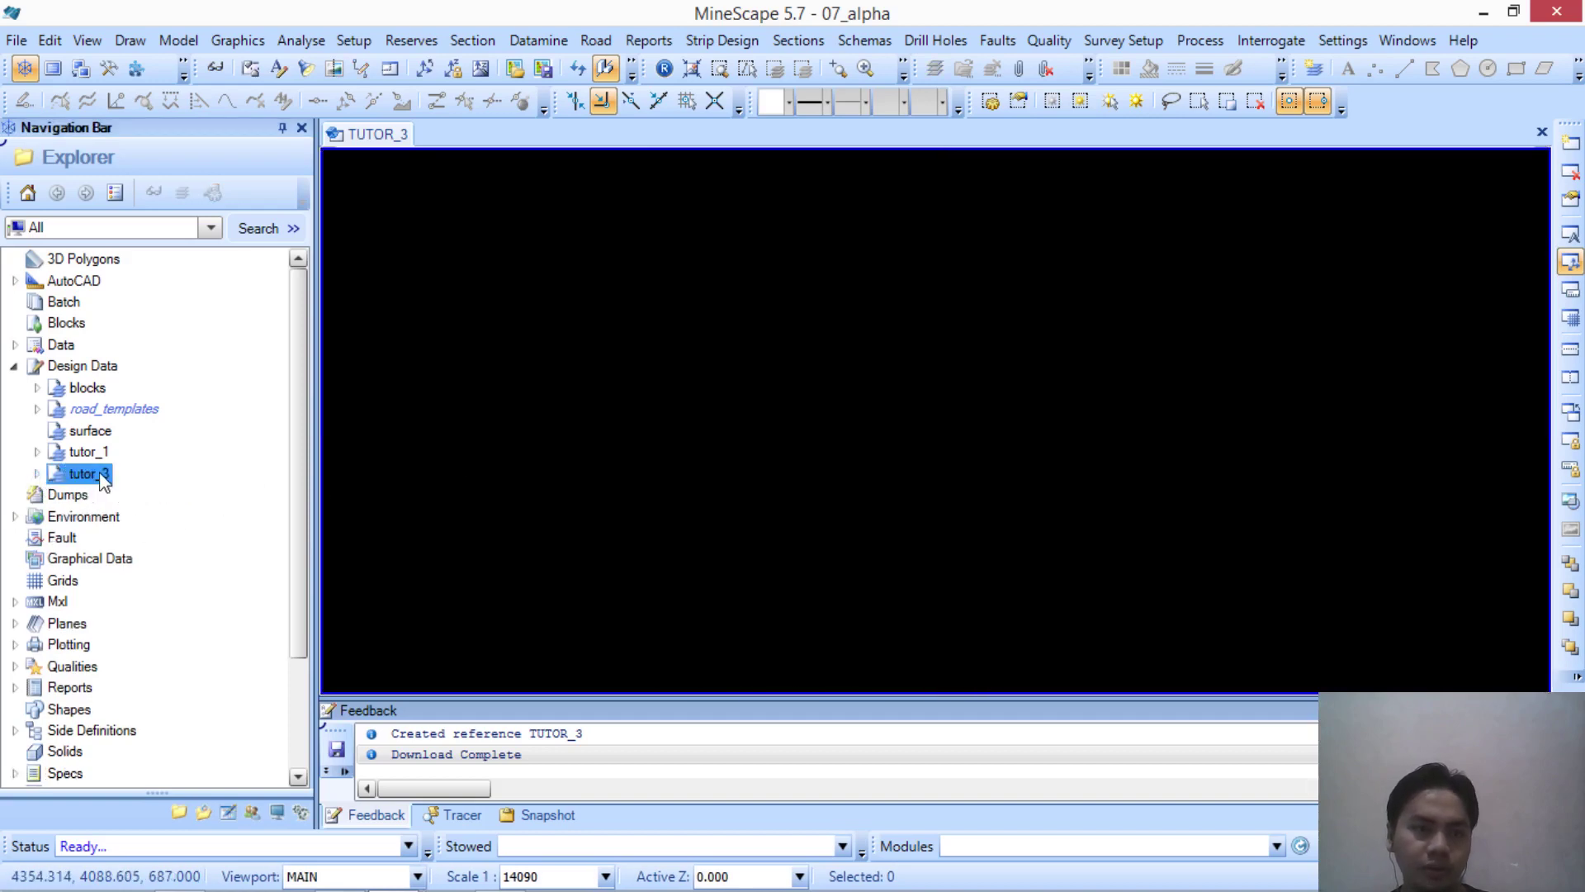
Step: Create a new design file named TUTOR_4 in Design Data
{"action": "right_click", "coordinate": [103, 482]}
{"action": "left_click", "coordinate": [99, 370]}
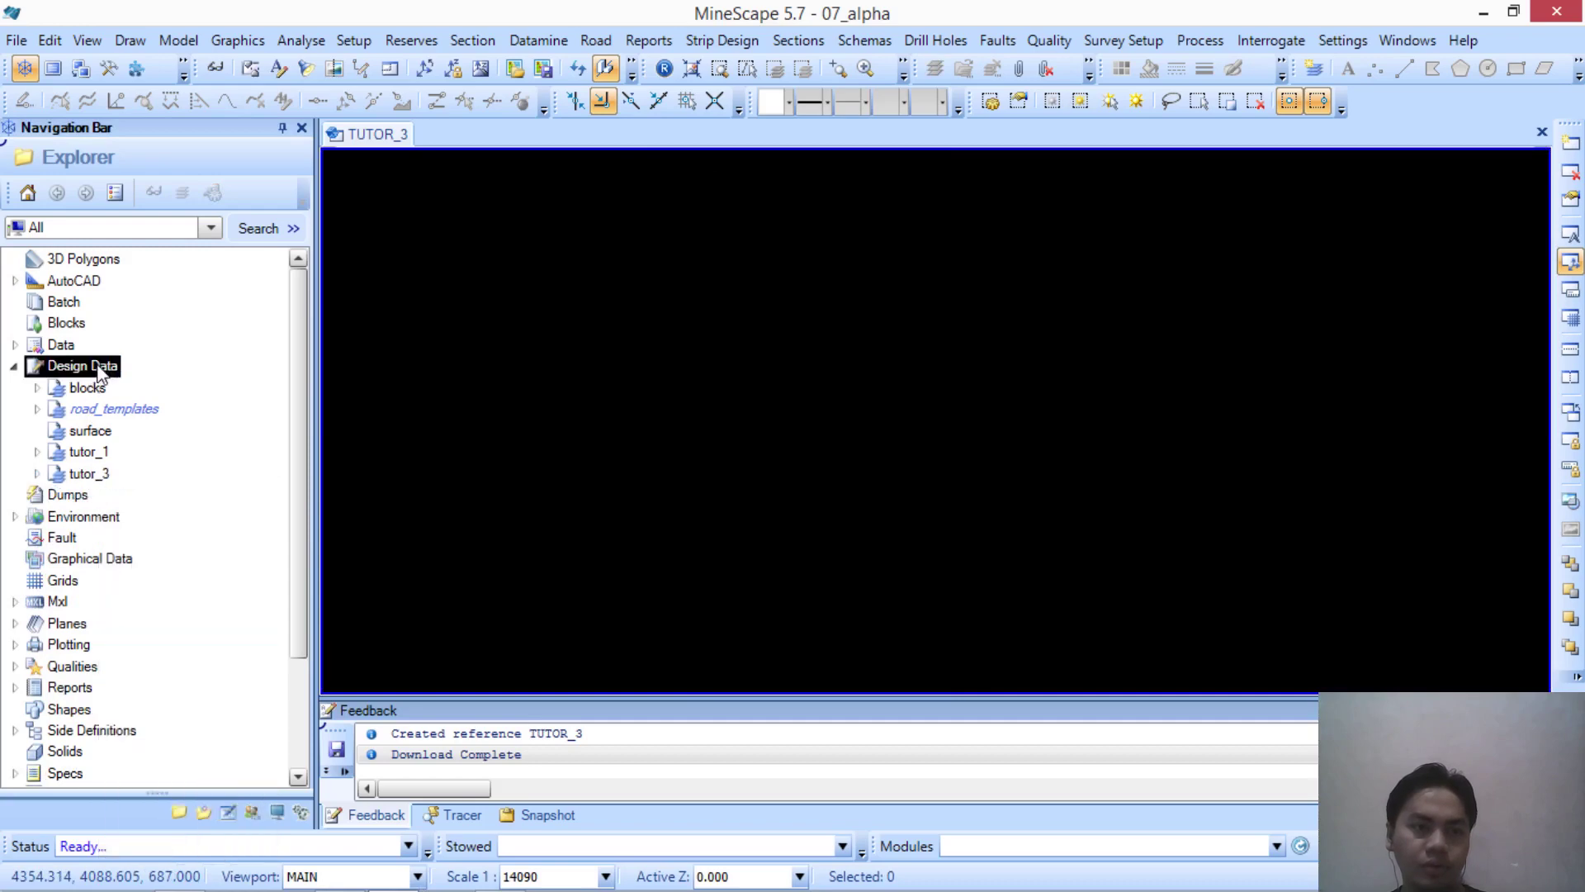
{"action": "right_click", "coordinate": [111, 365]}
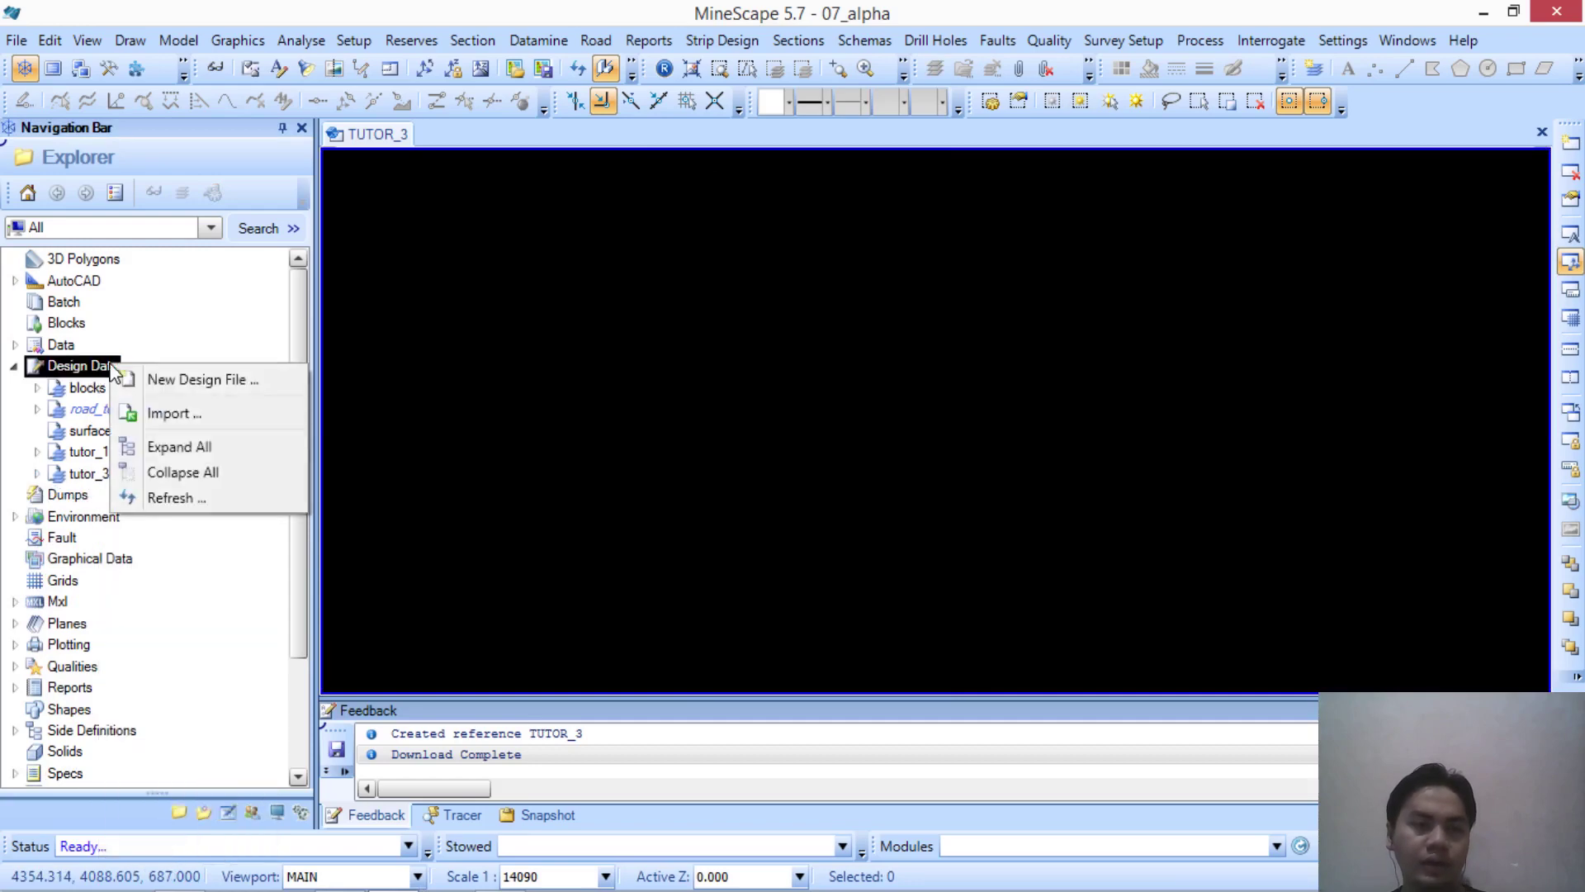
{"action": "left_click", "coordinate": [182, 380]}
{"action": "left_click", "coordinate": [727, 382]}
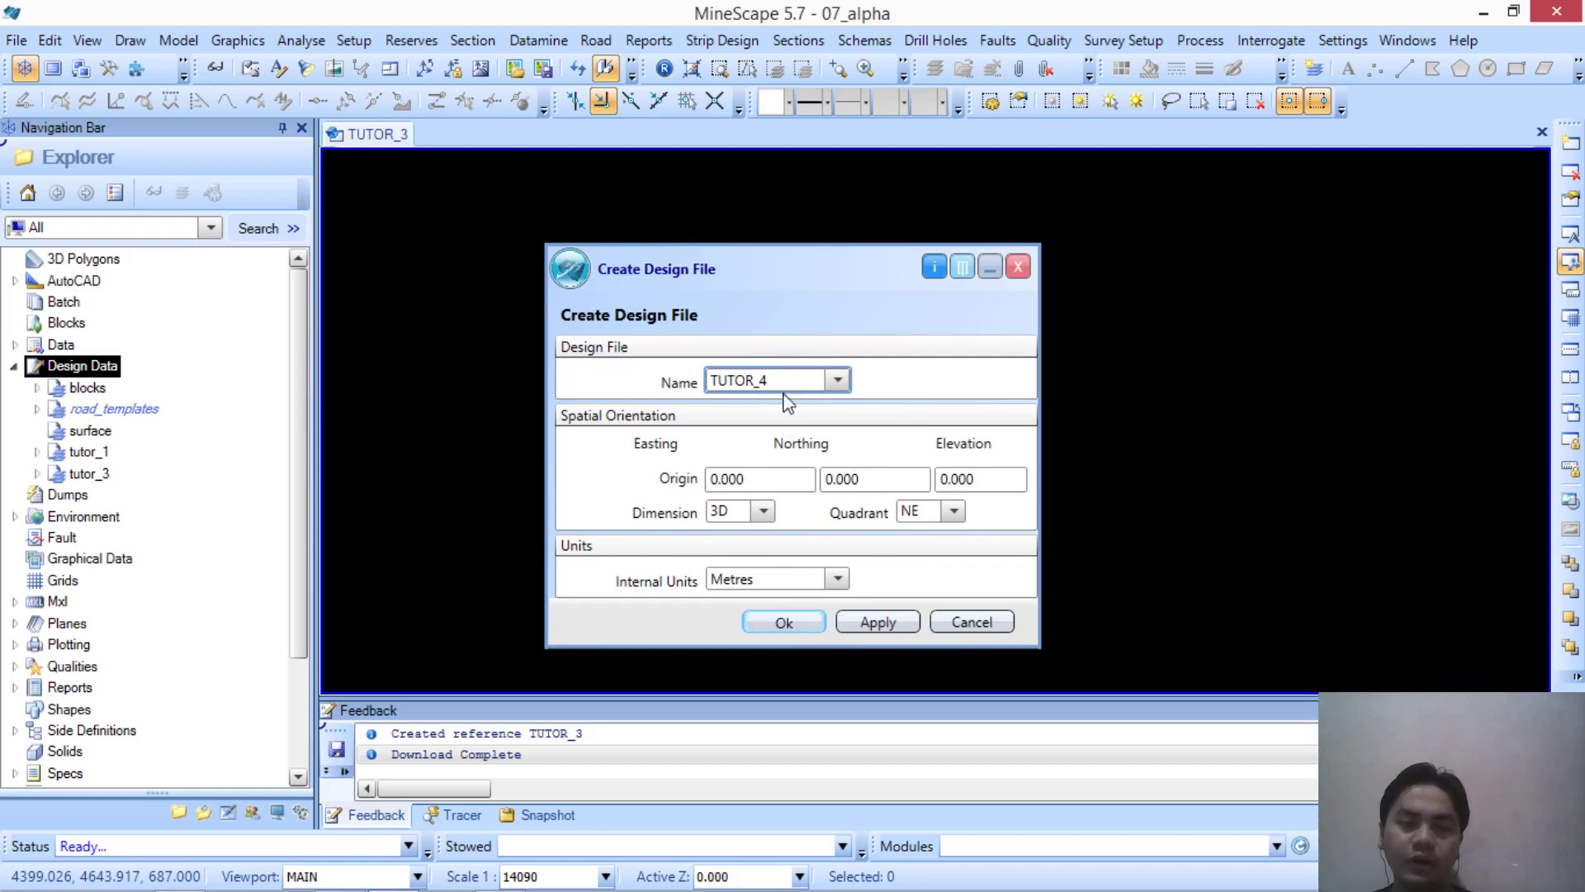
{"action": "left_click", "coordinate": [800, 625]}
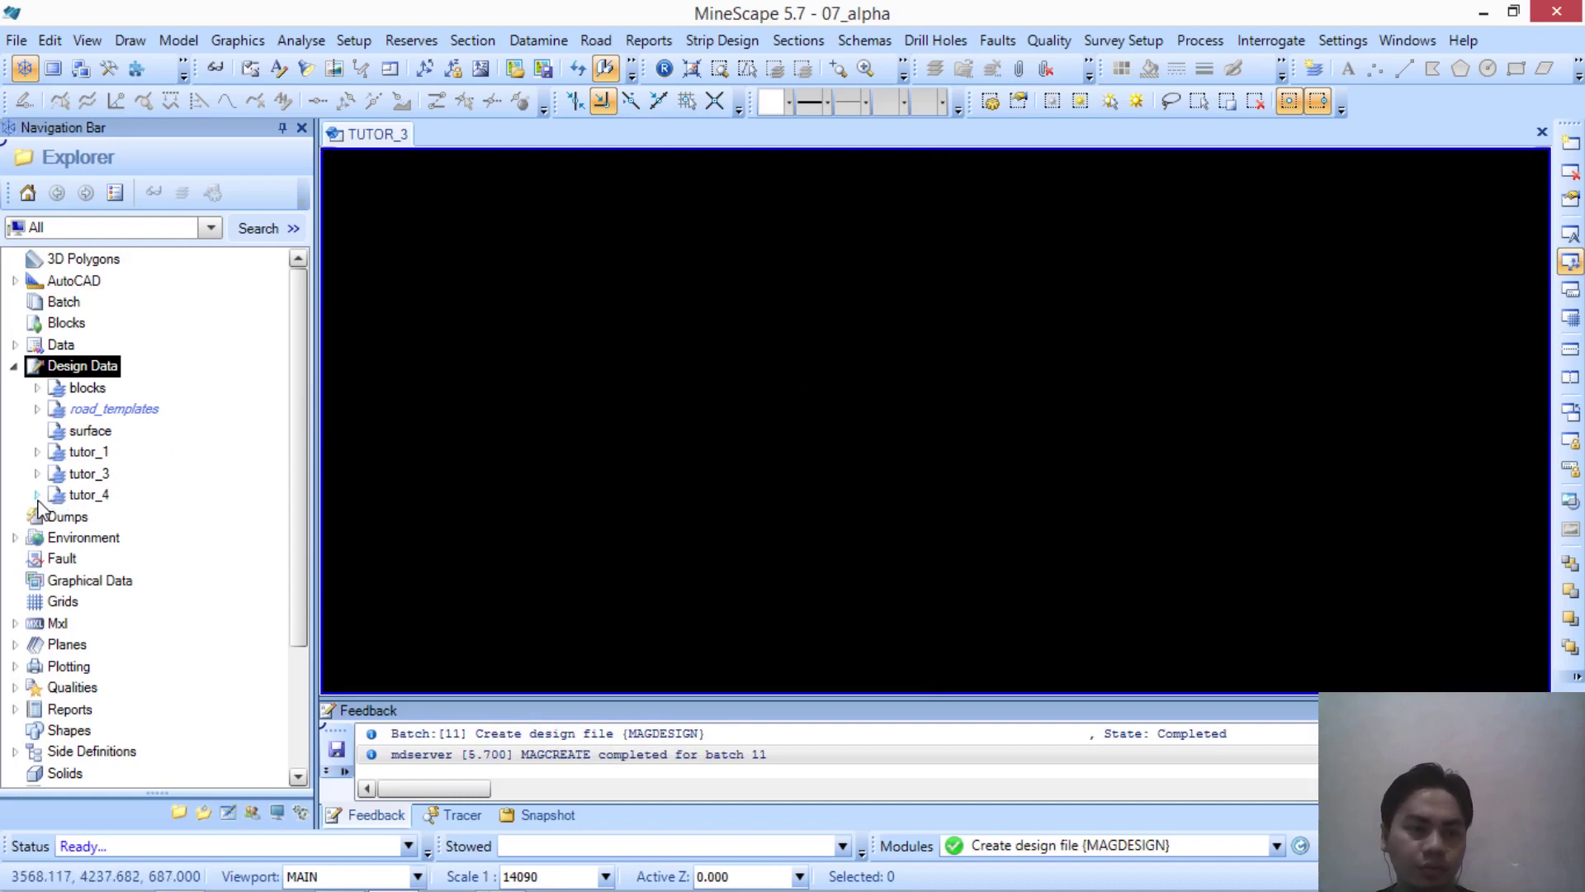
Step: Create a layer named SHEET in the tutor_4 design file and list the file's layers
{"action": "left_click", "coordinate": [91, 495]}
{"action": "right_click", "coordinate": [92, 495]}
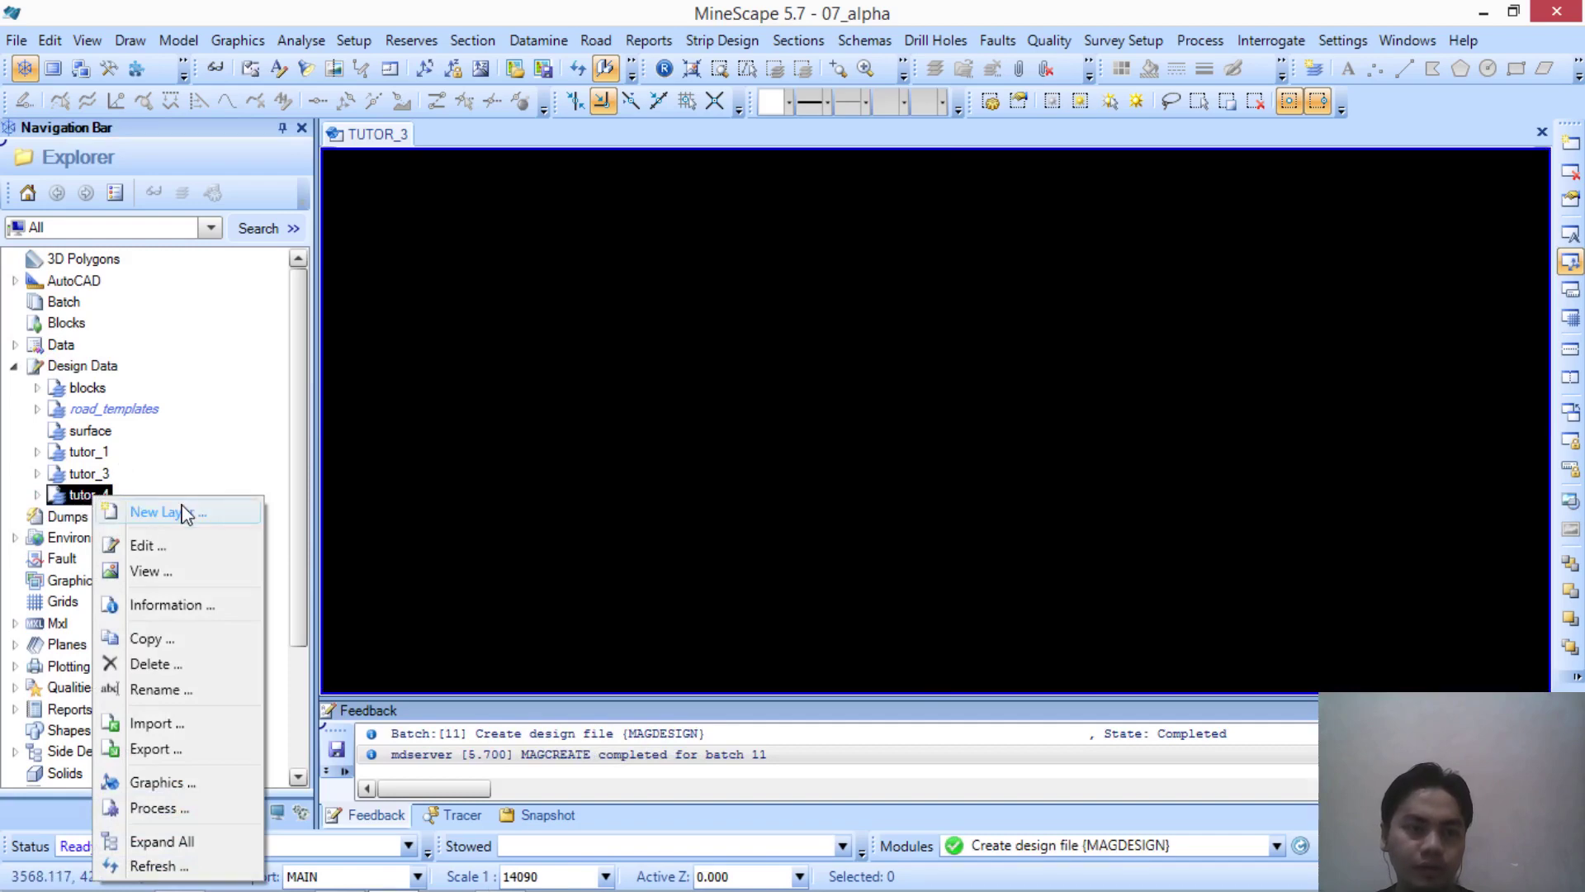
{"action": "left_click", "coordinate": [246, 521]}
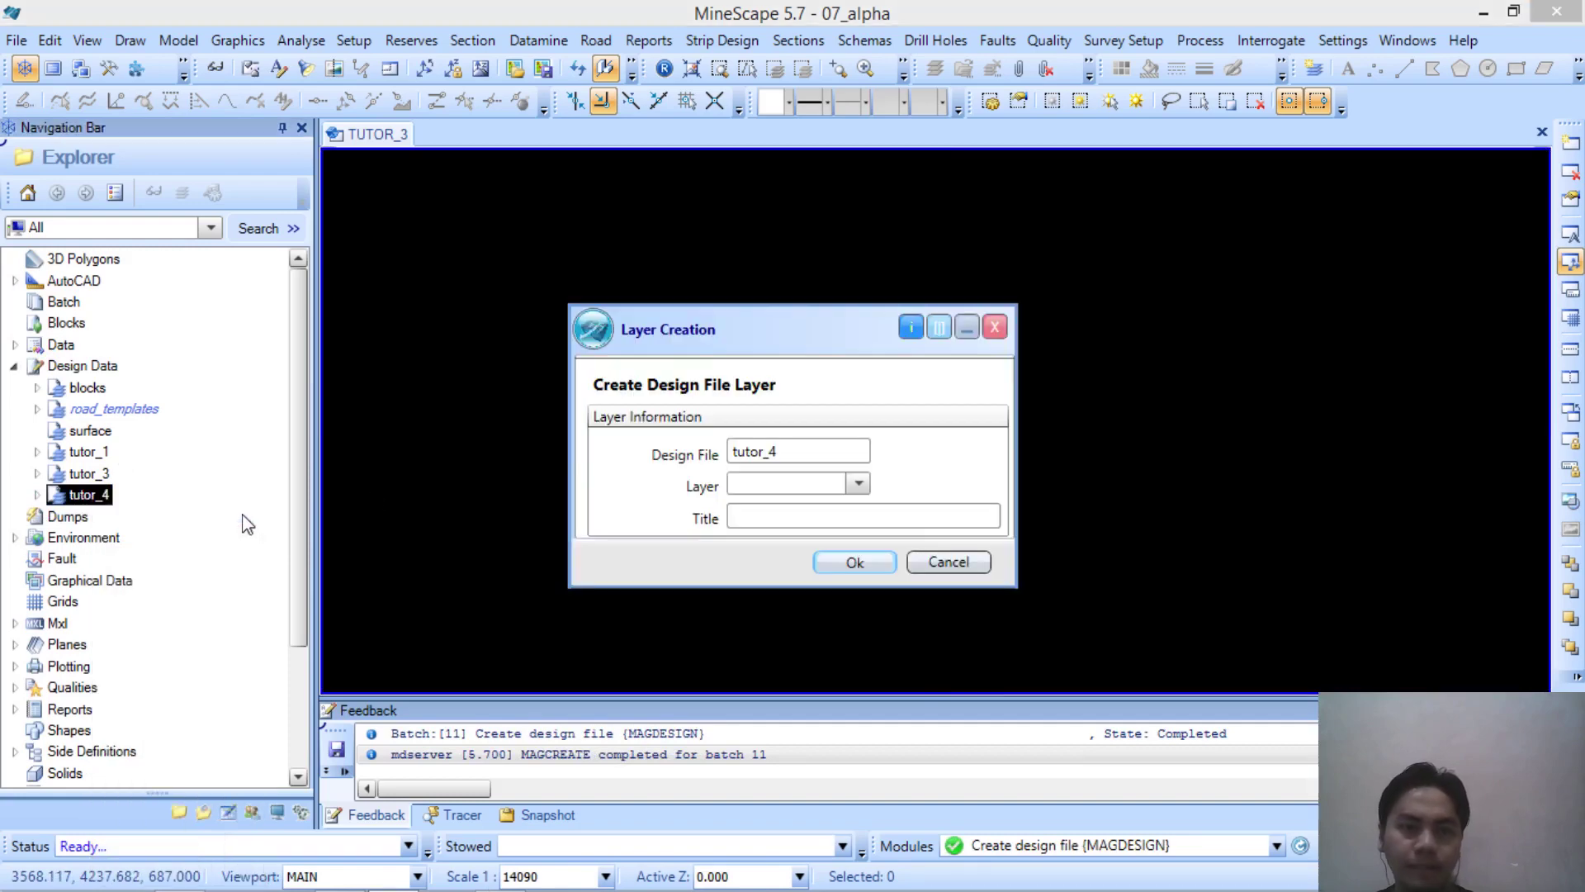
{"action": "left_click", "coordinate": [787, 489]}
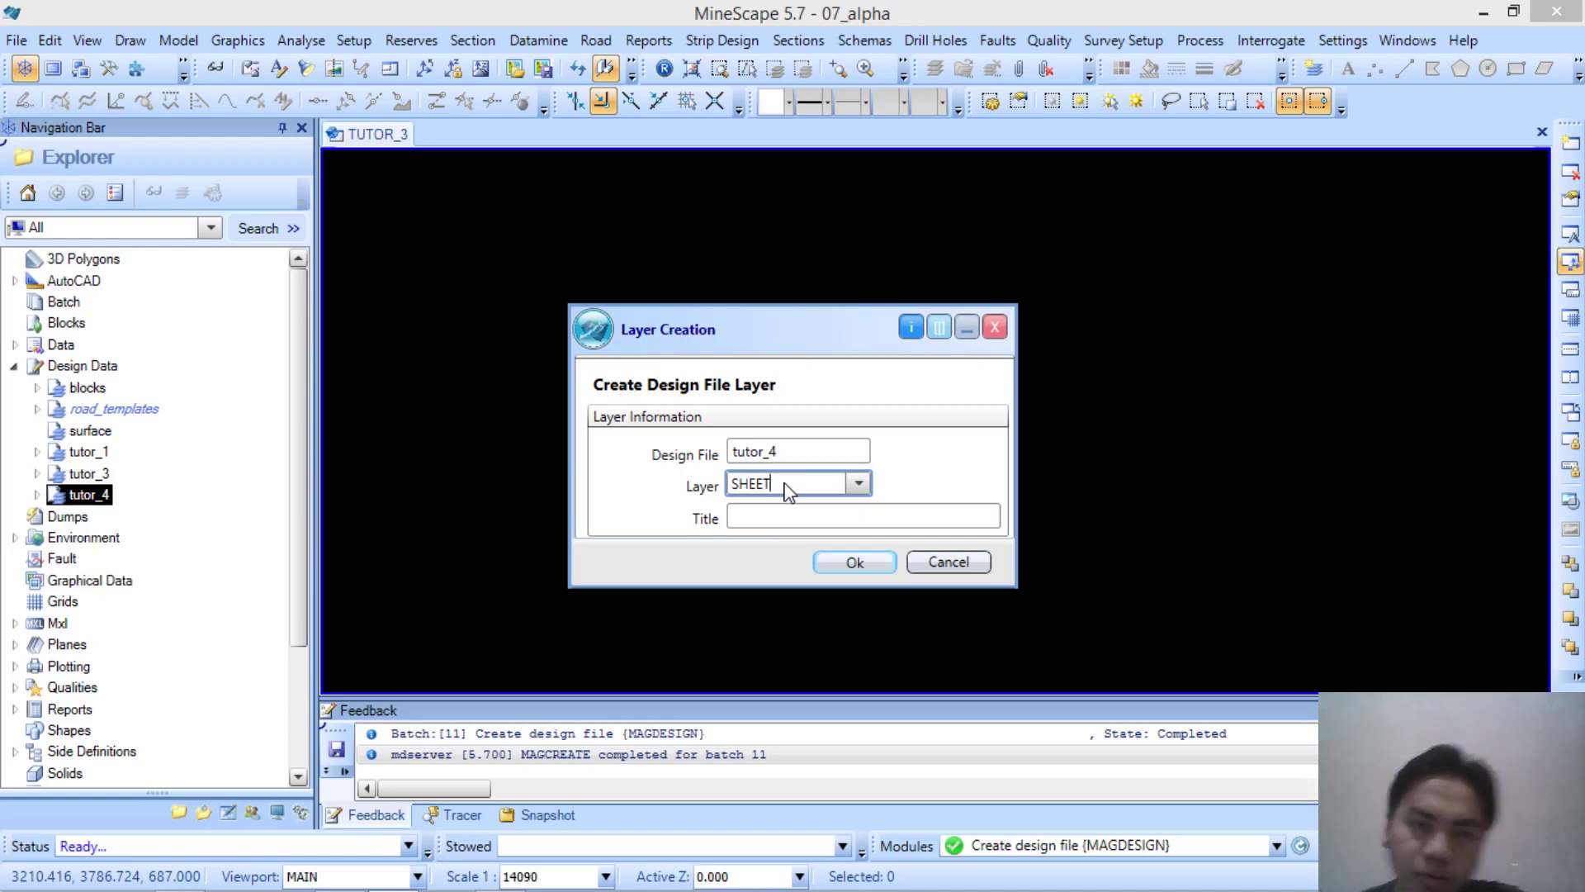
{"action": "left_click", "coordinate": [853, 562]}
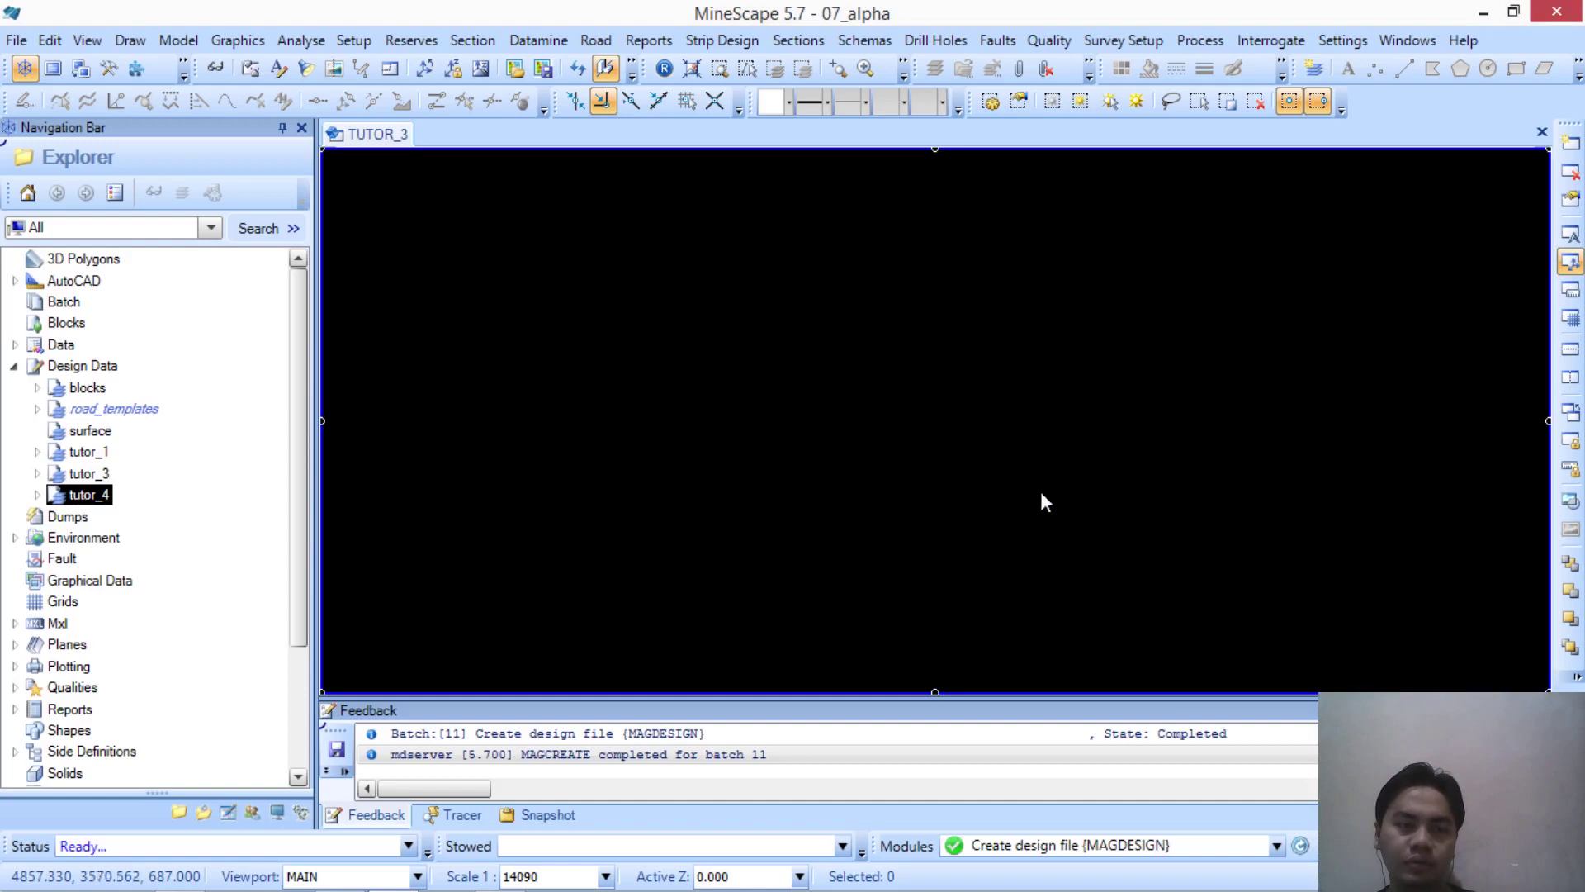
{"action": "left_click", "coordinate": [36, 497]}
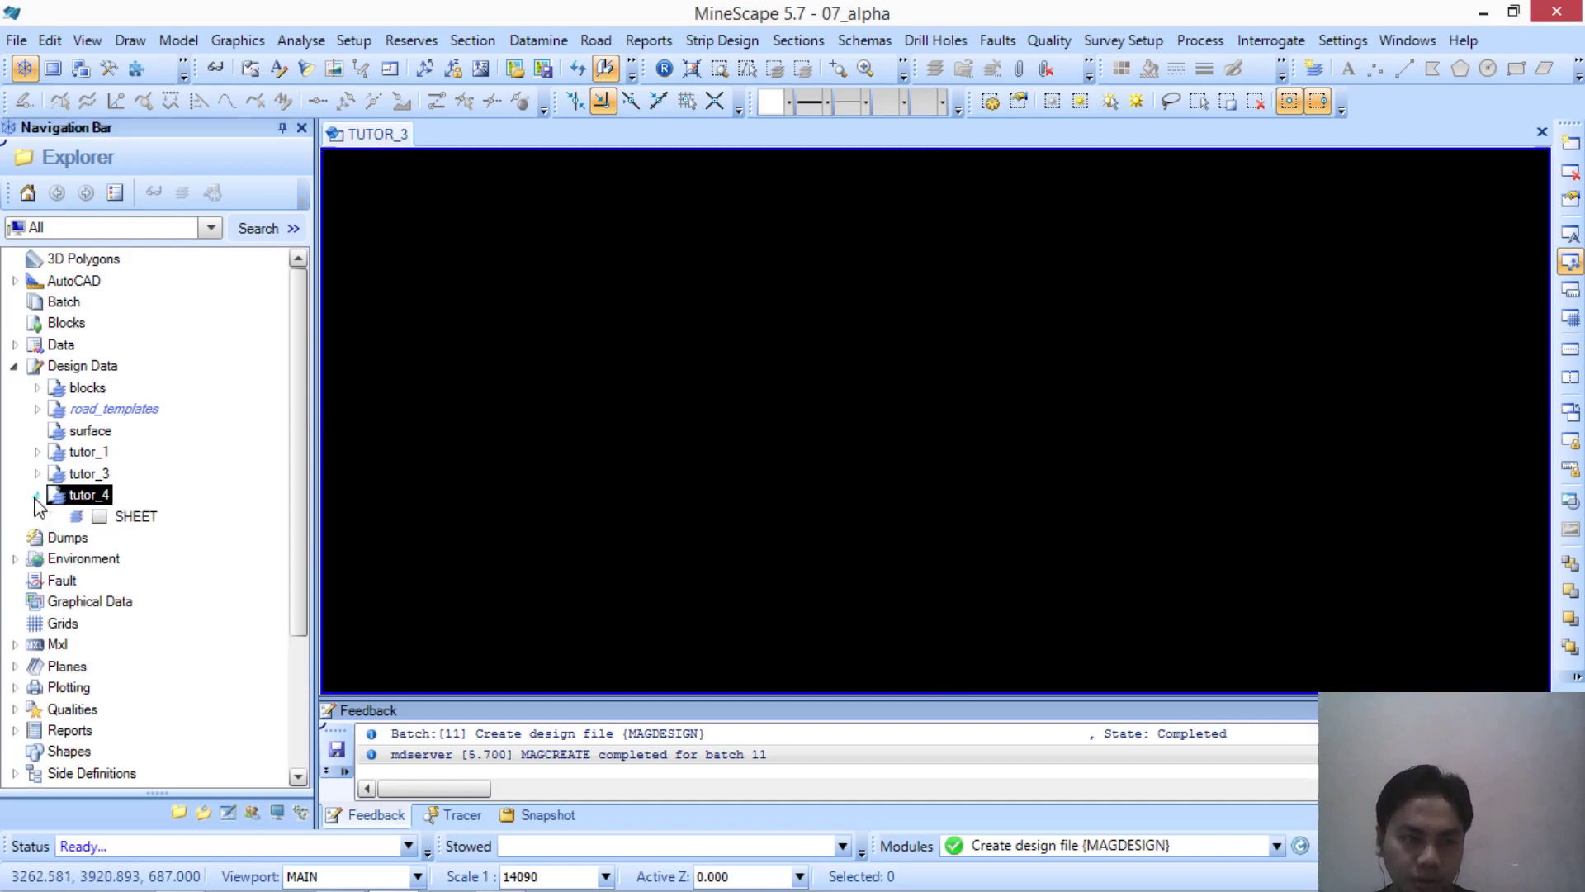
Step: Display the SHEET layer of tutor_4 on its own and hide it again
{"action": "right_click", "coordinate": [107, 493]}
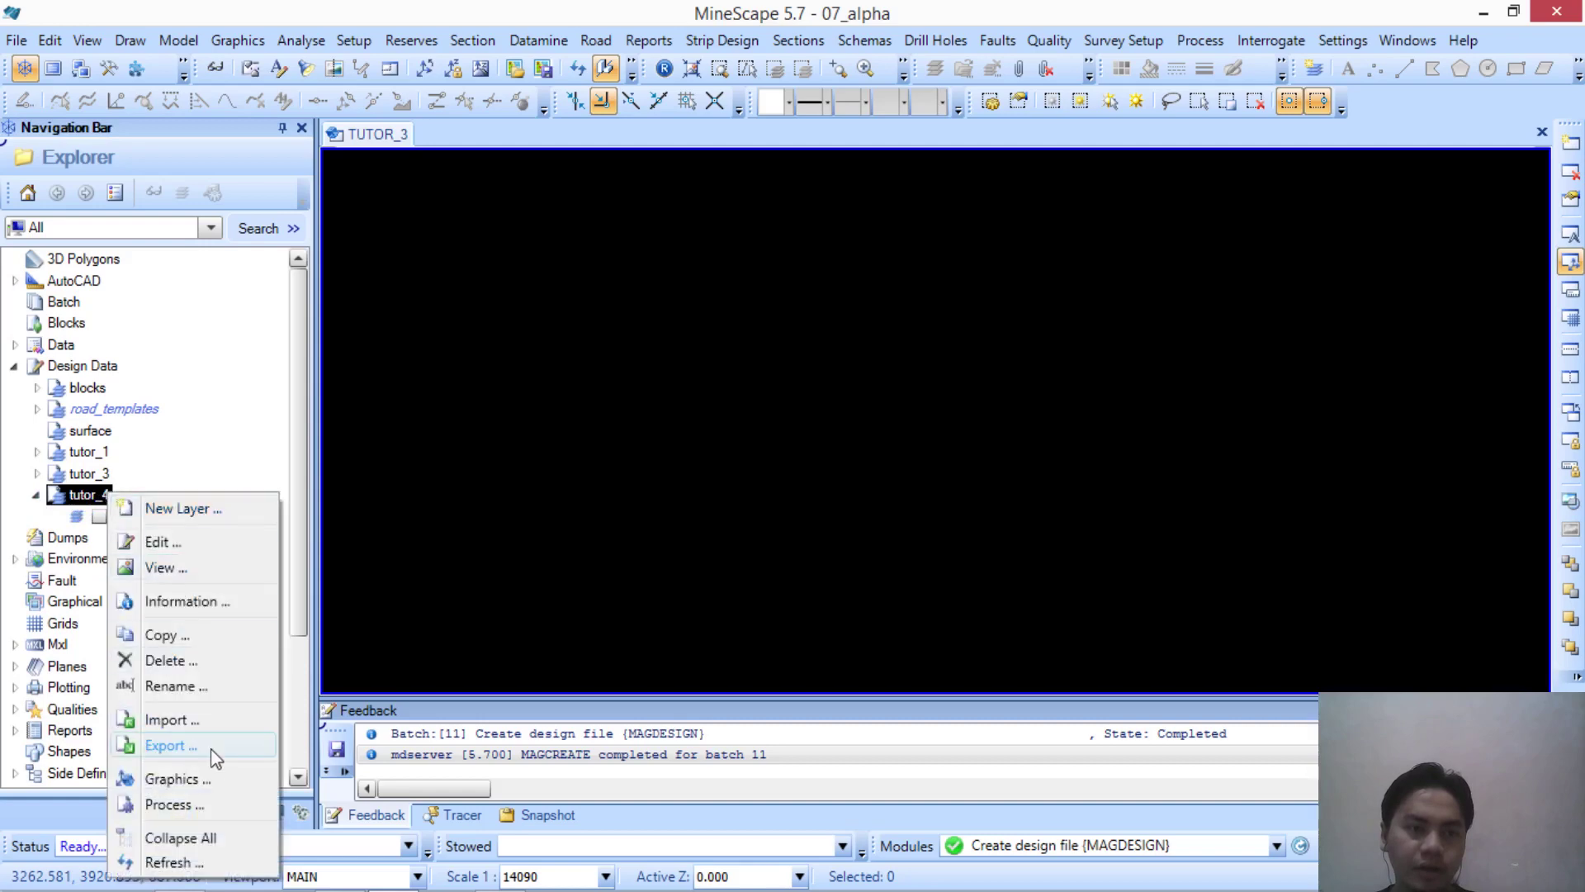
{"action": "left_click", "coordinate": [246, 447]}
{"action": "left_click", "coordinate": [99, 516]}
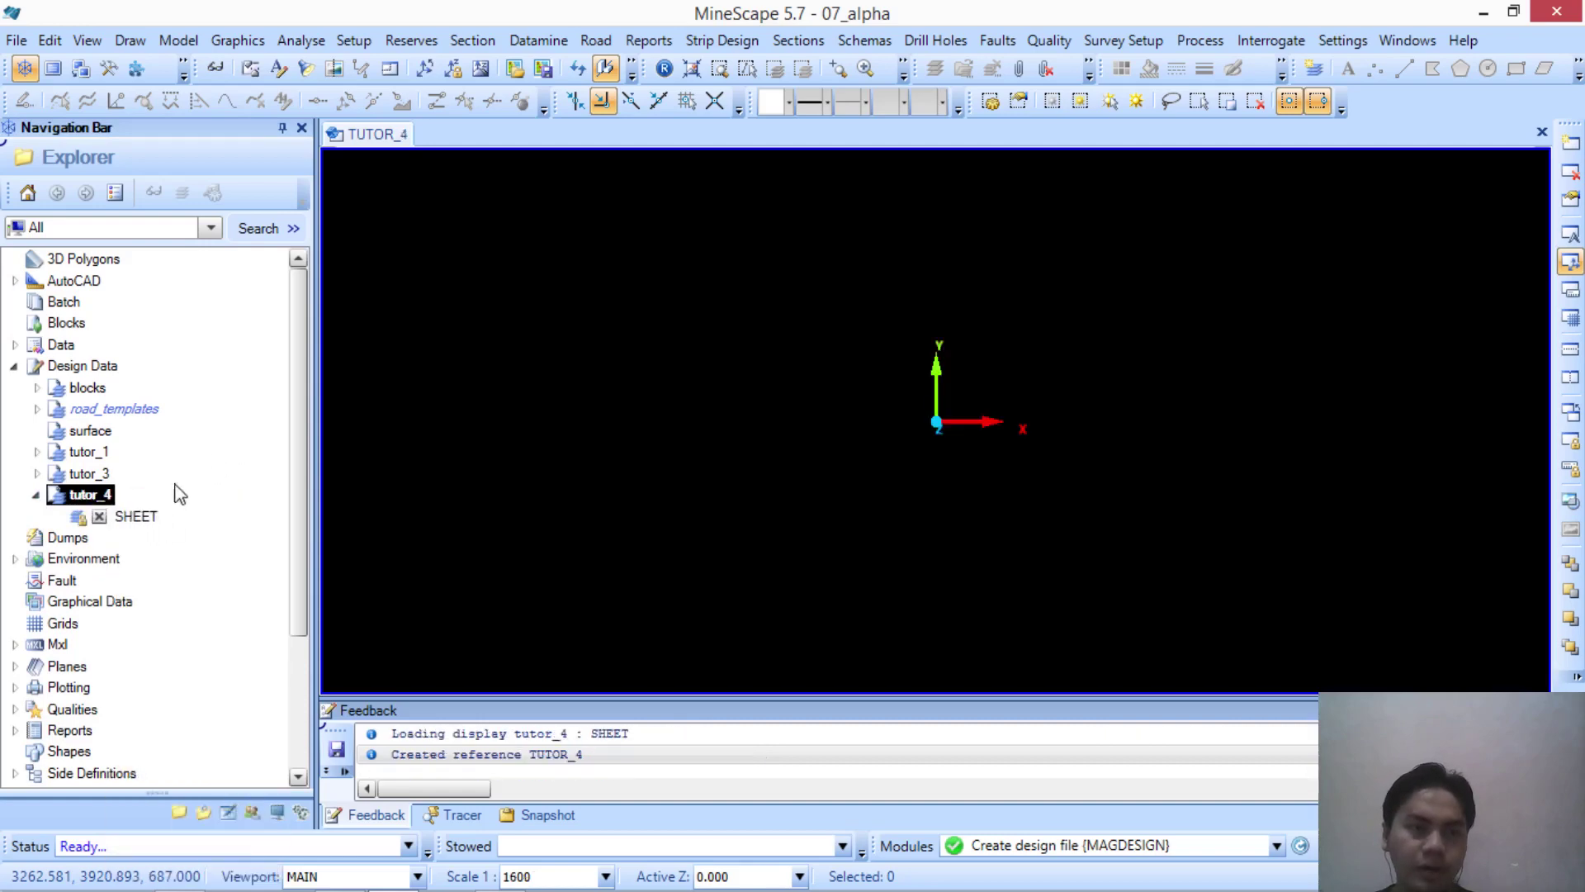
{"action": "left_click", "coordinate": [99, 516]}
Step: Display the TOPO_ORIG contours of tutor_3 as the background for the worksheet
{"action": "left_click", "coordinate": [38, 474]}
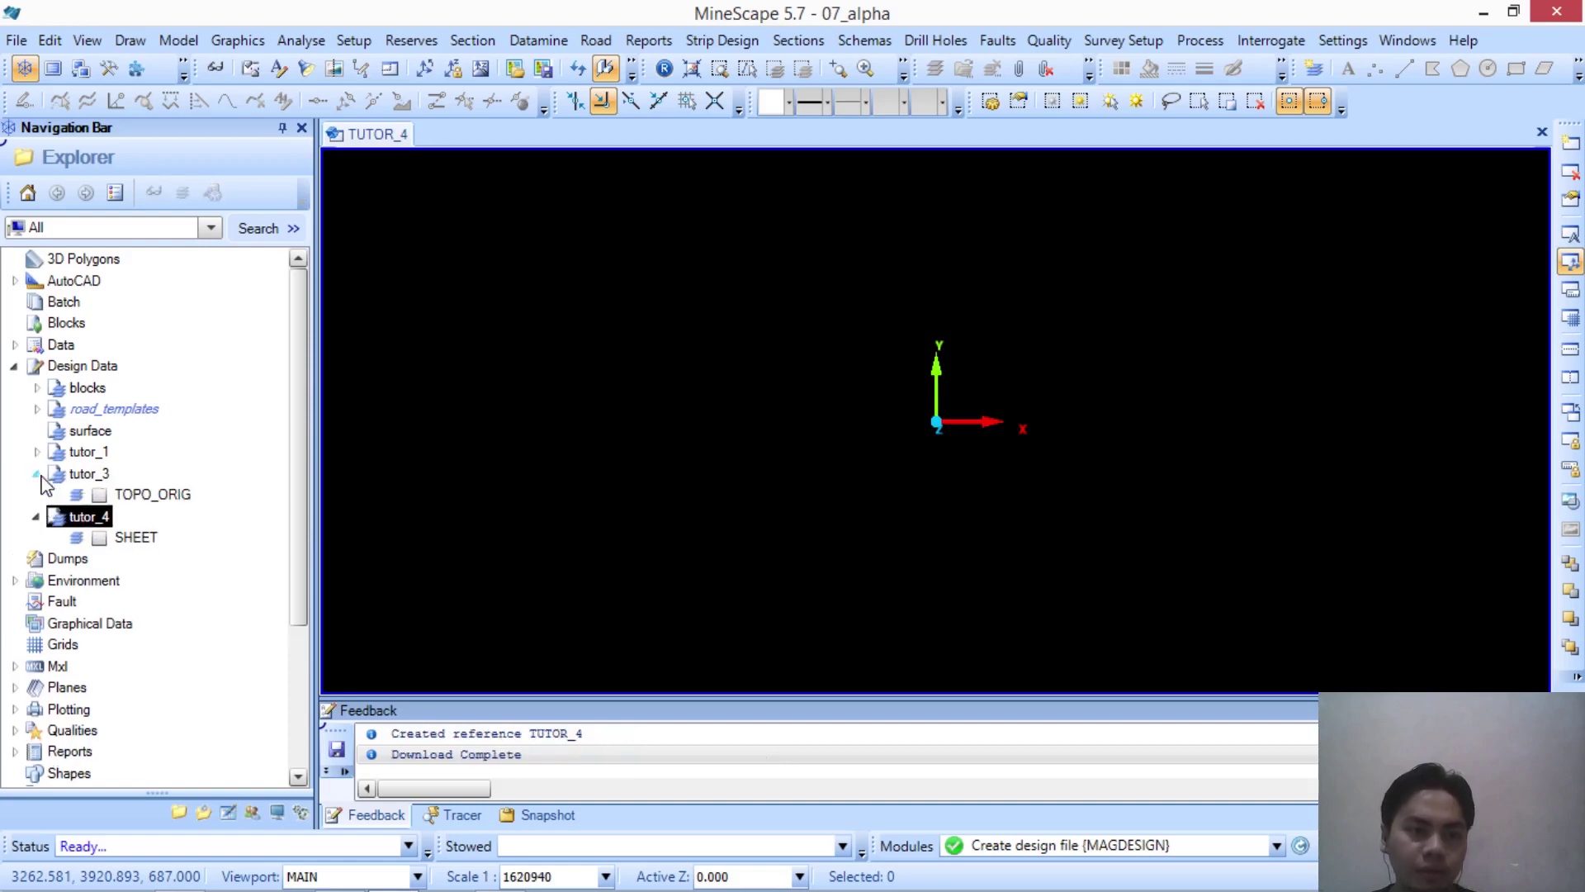
{"action": "left_click", "coordinate": [99, 494]}
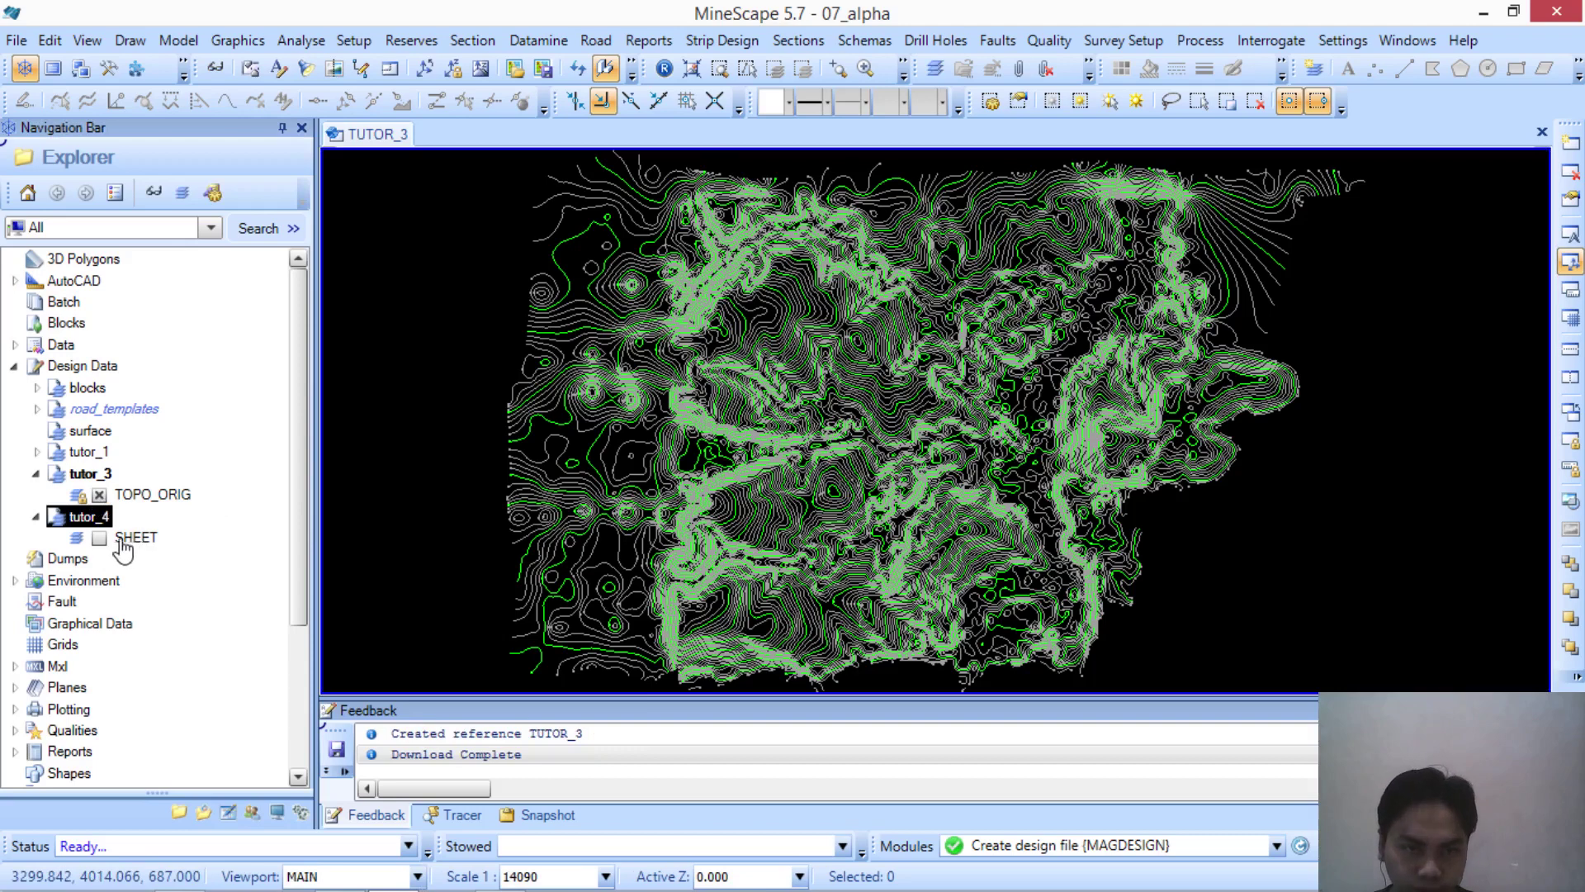
{"action": "left_click", "coordinate": [483, 150]}
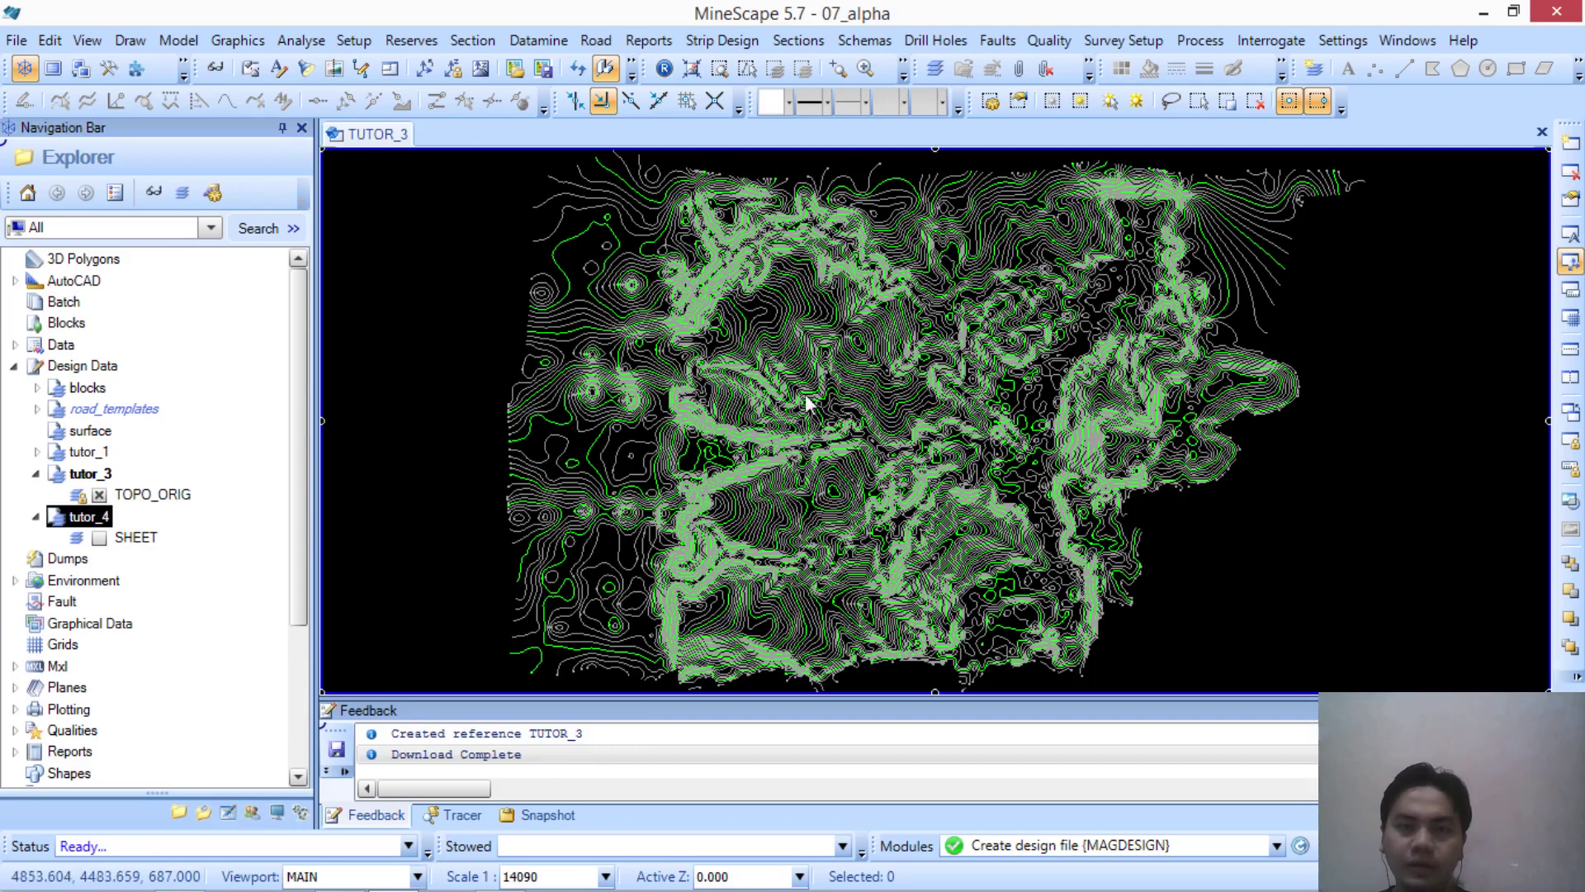
Step: Display the SHEET layer of tutor_4 over the contours and open it for editing
{"action": "left_click", "coordinate": [116, 541]}
{"action": "left_click", "coordinate": [100, 538]}
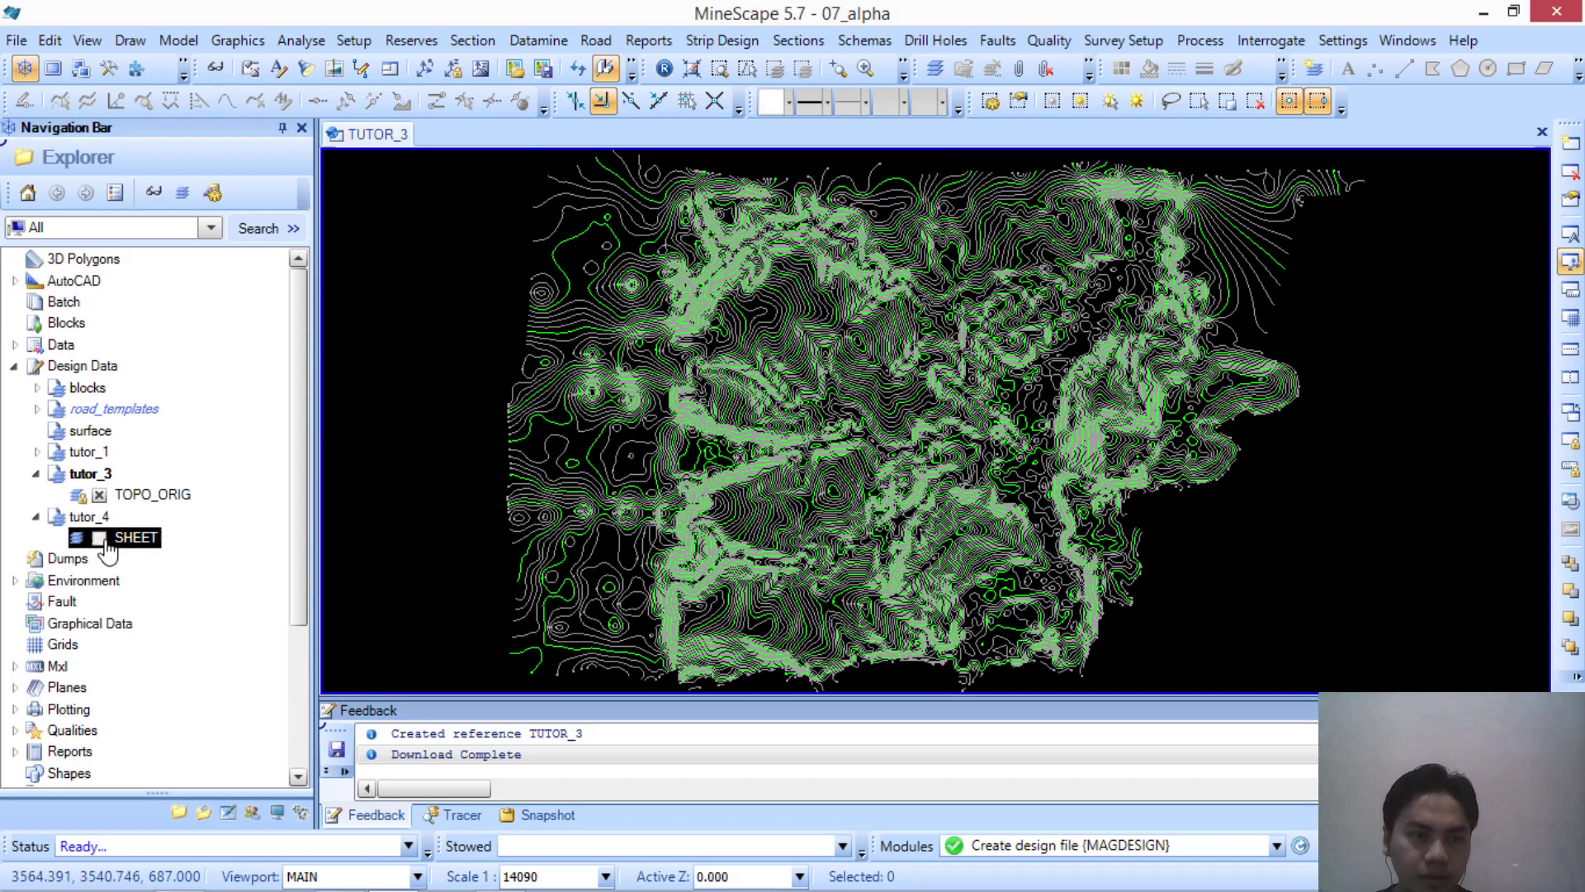
{"action": "right_click", "coordinate": [135, 542]}
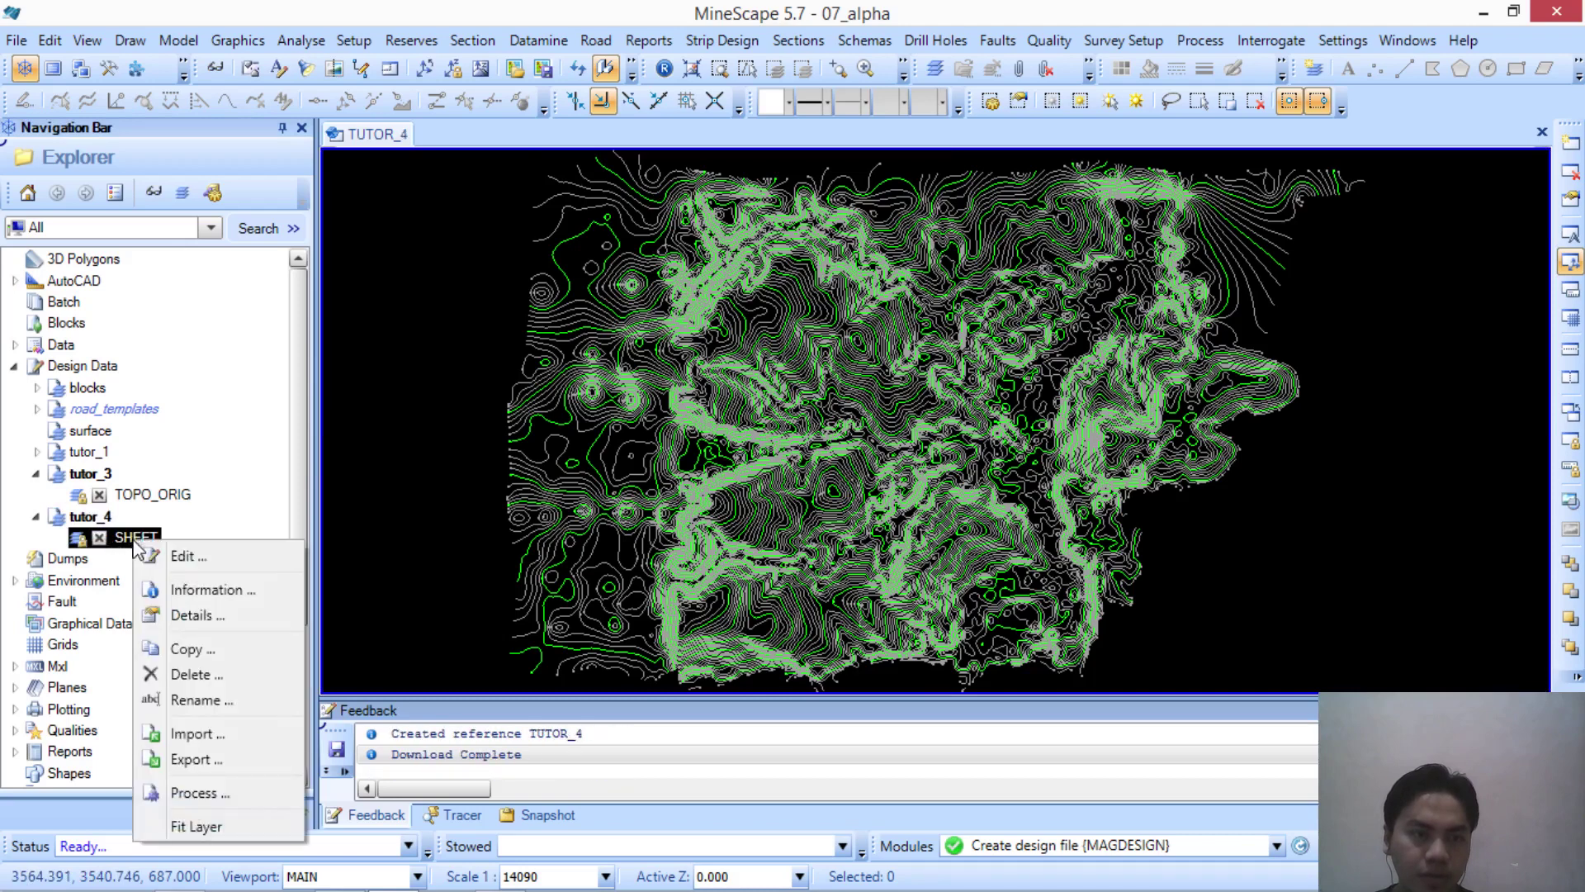
{"action": "left_click", "coordinate": [189, 556]}
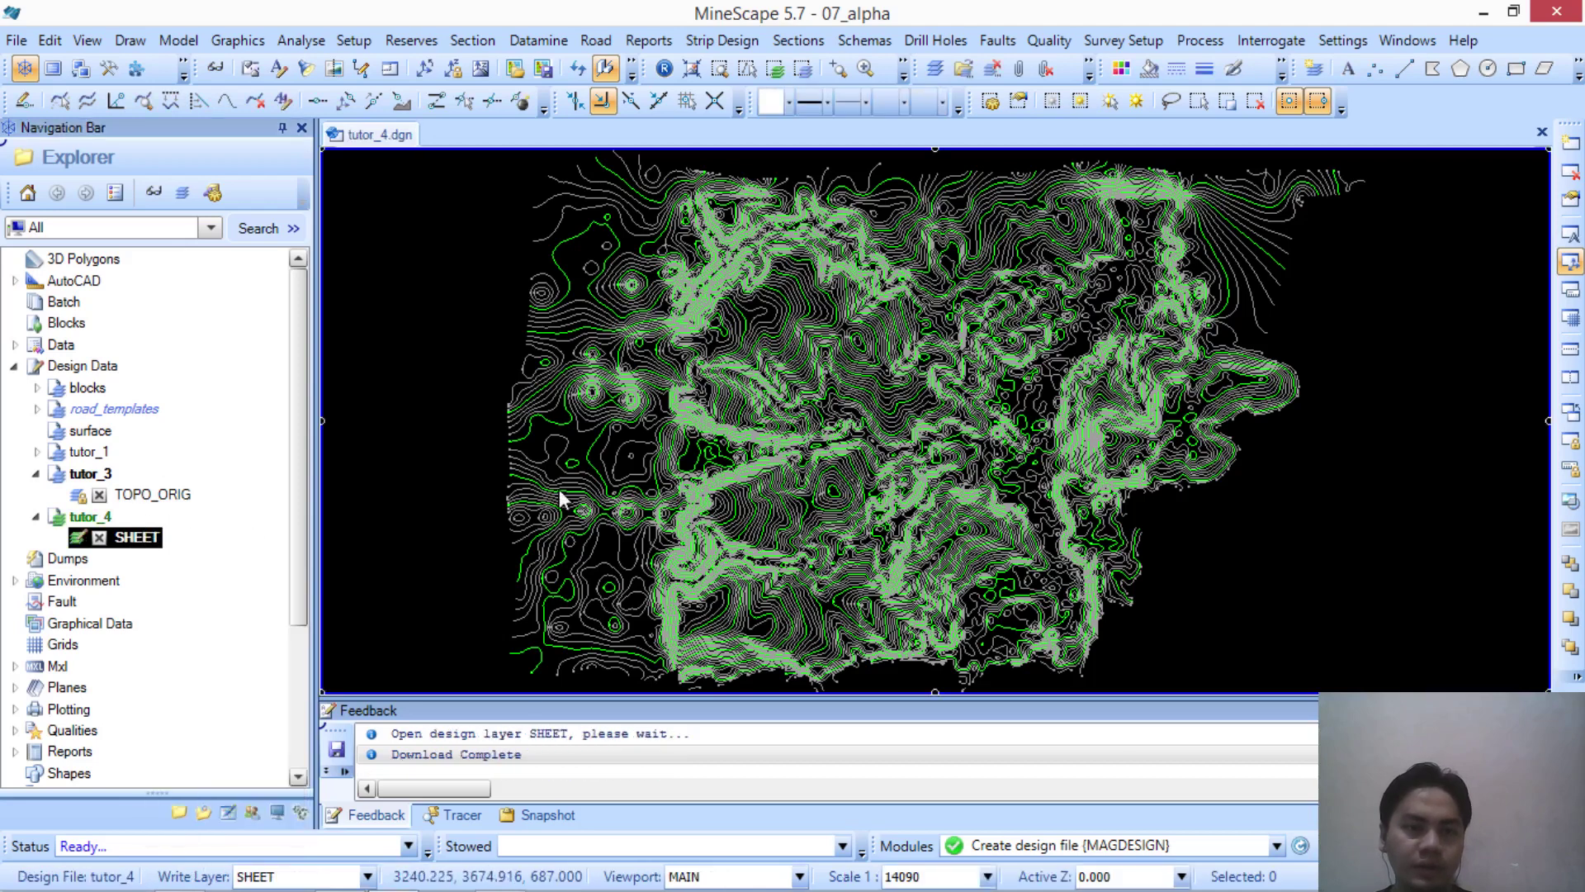
Step: Start the Rectangle polygon command for a worksheet boundary on the SHEET layer
{"action": "mouse_move", "coordinate": [562, 497]}
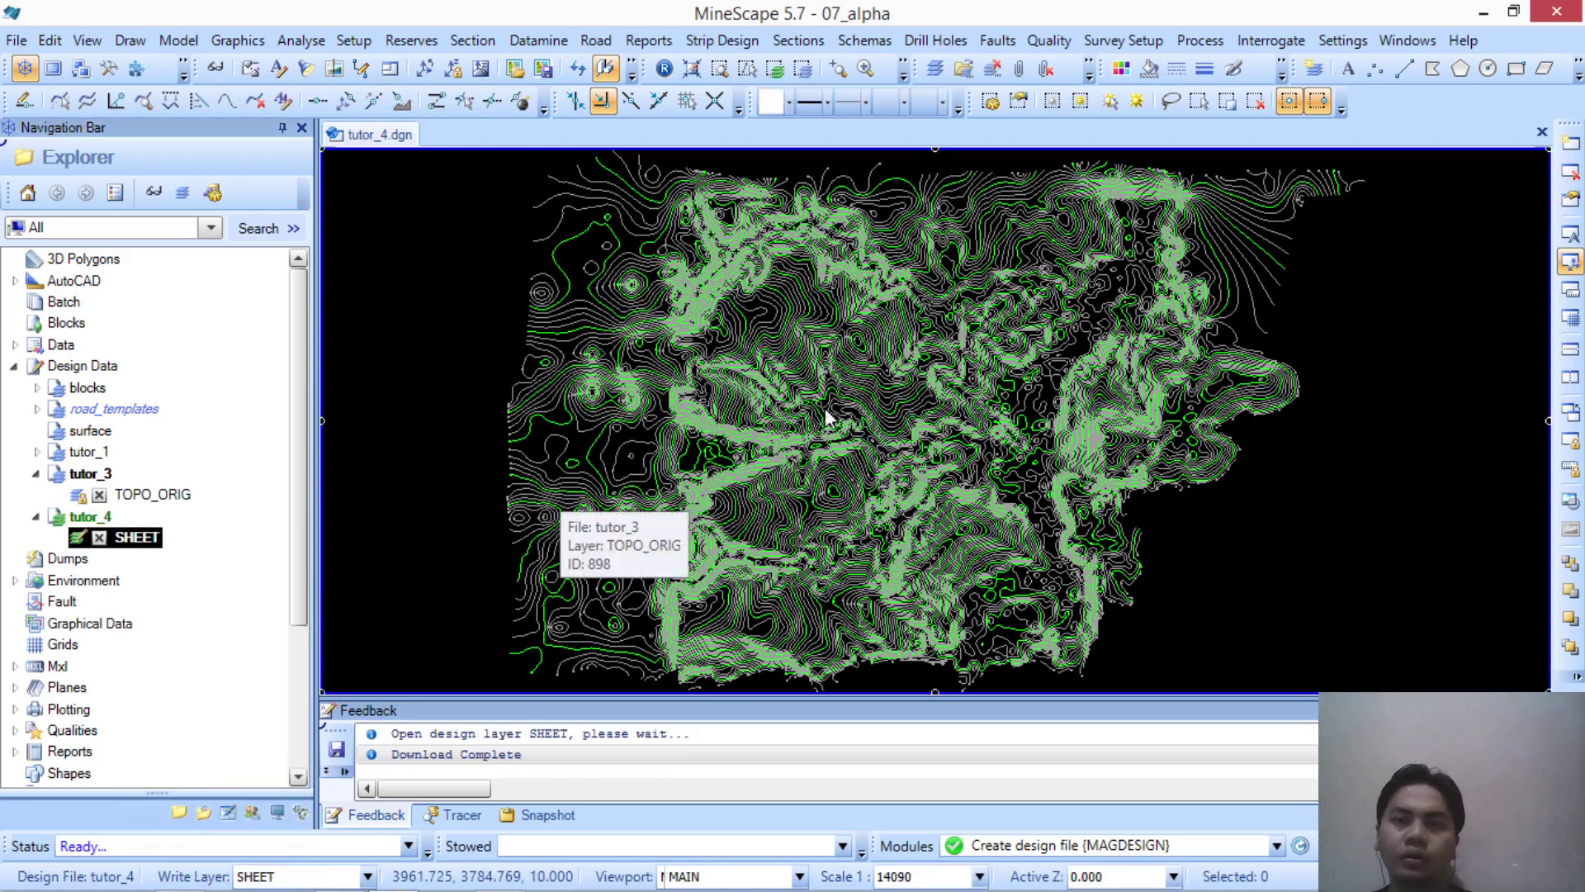
{"action": "mouse_move", "coordinate": [1144, 330]}
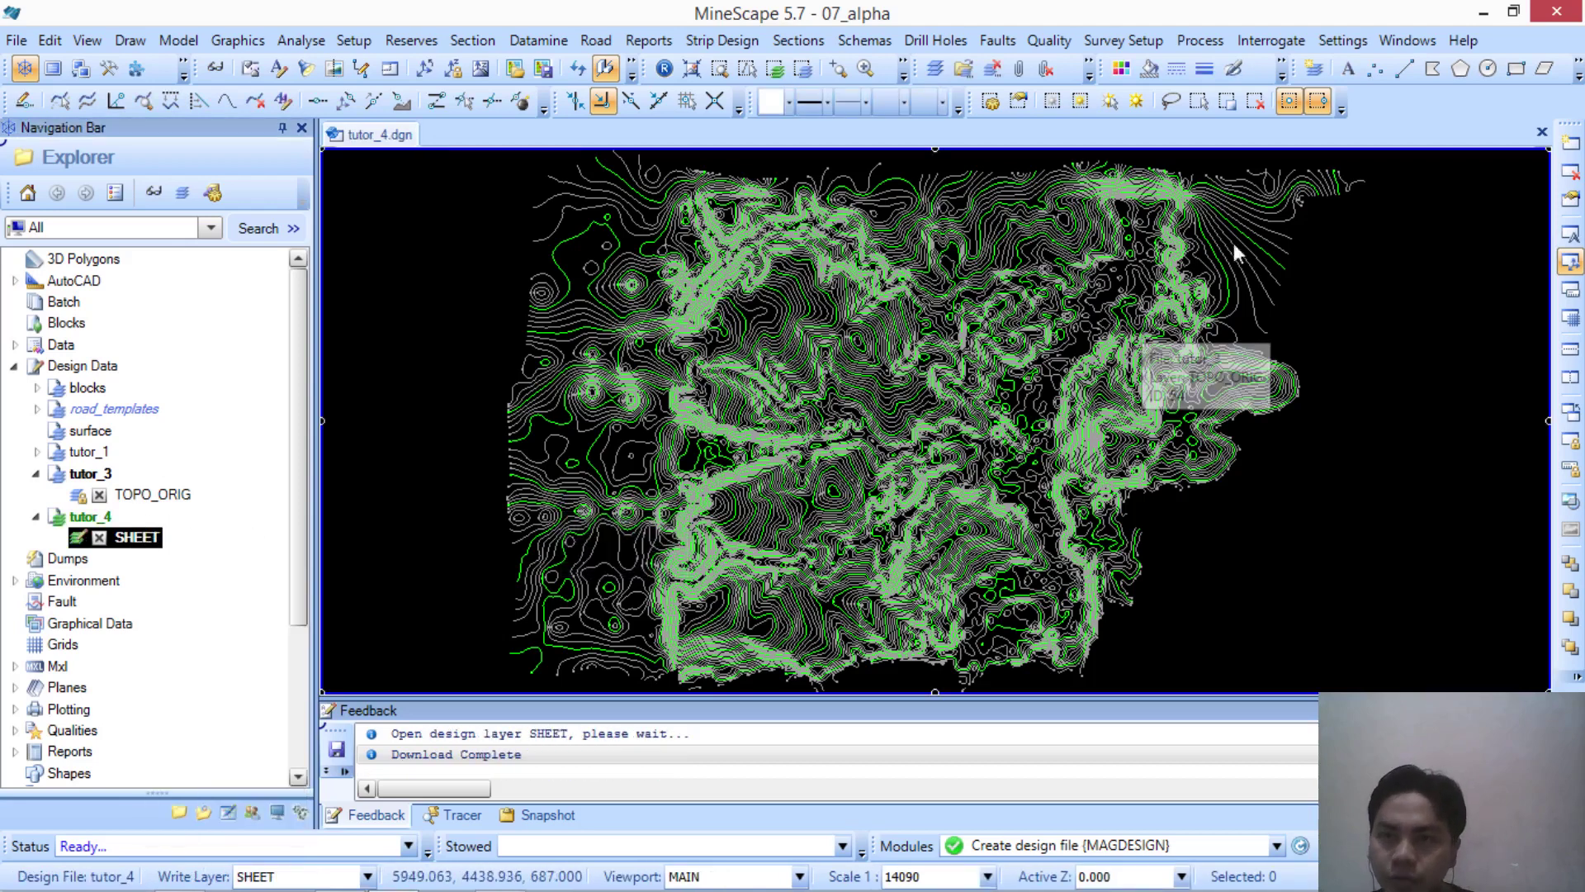
{"action": "left_click", "coordinate": [1488, 69]}
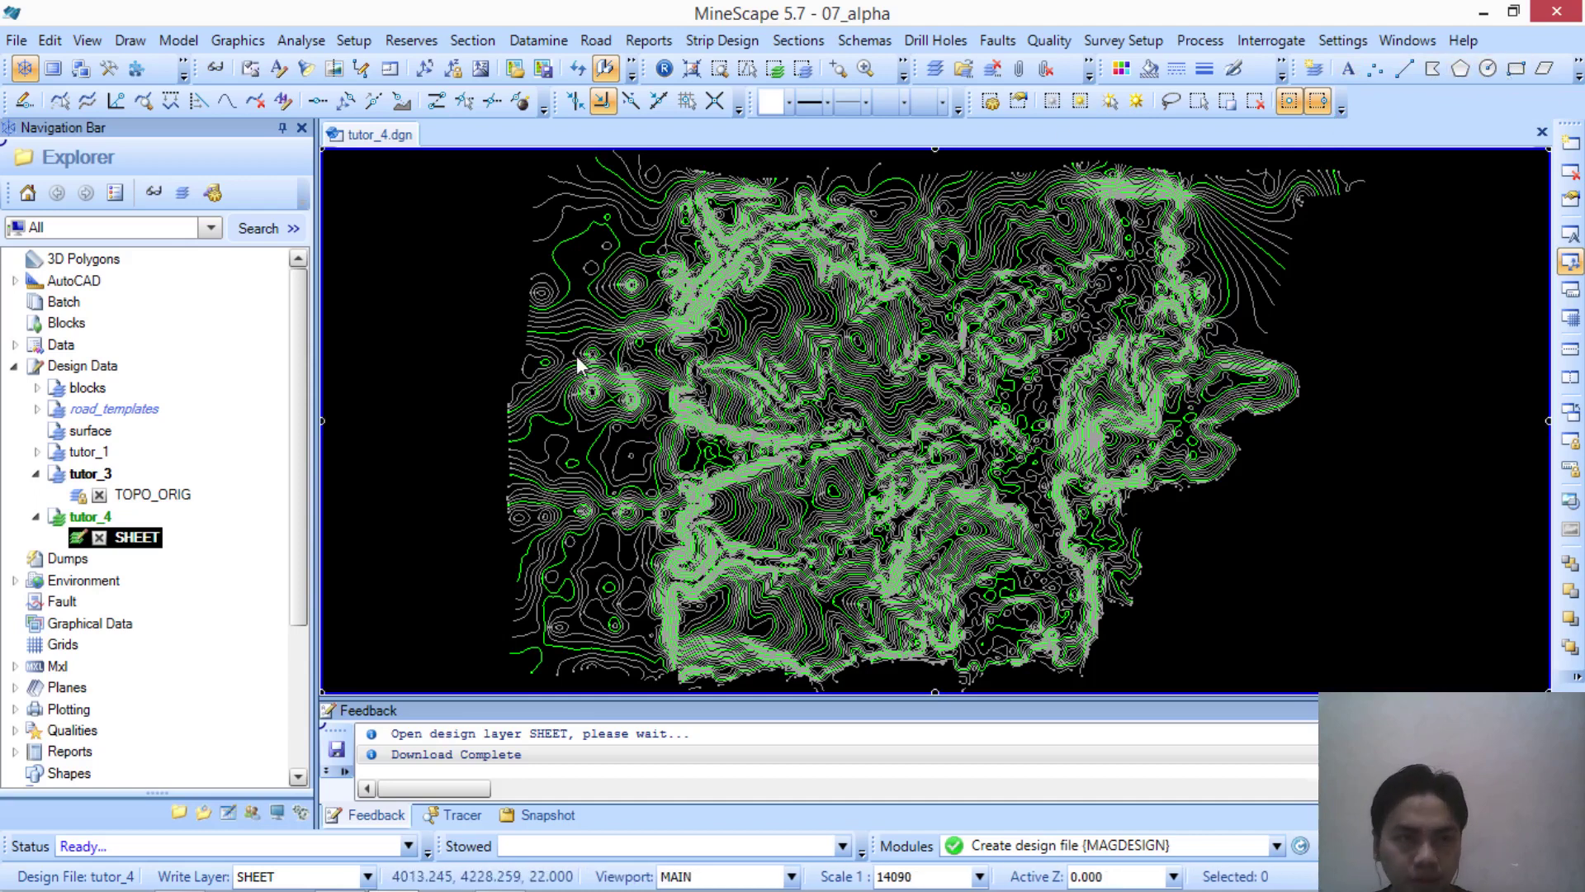
{"action": "left_click", "coordinate": [130, 40]}
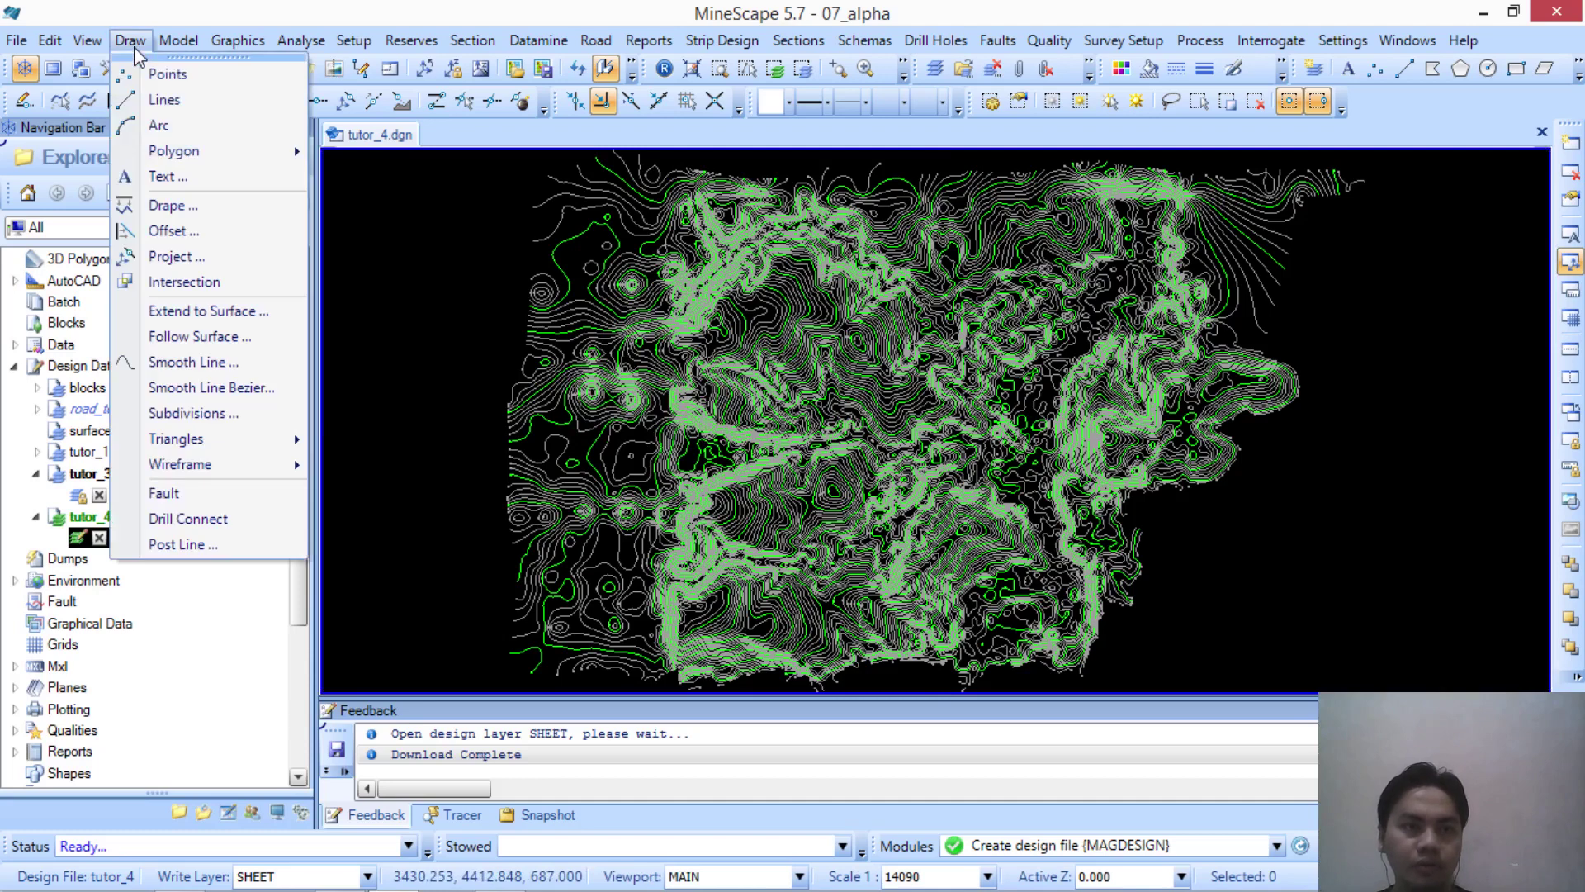
{"action": "mouse_move", "coordinate": [192, 153]}
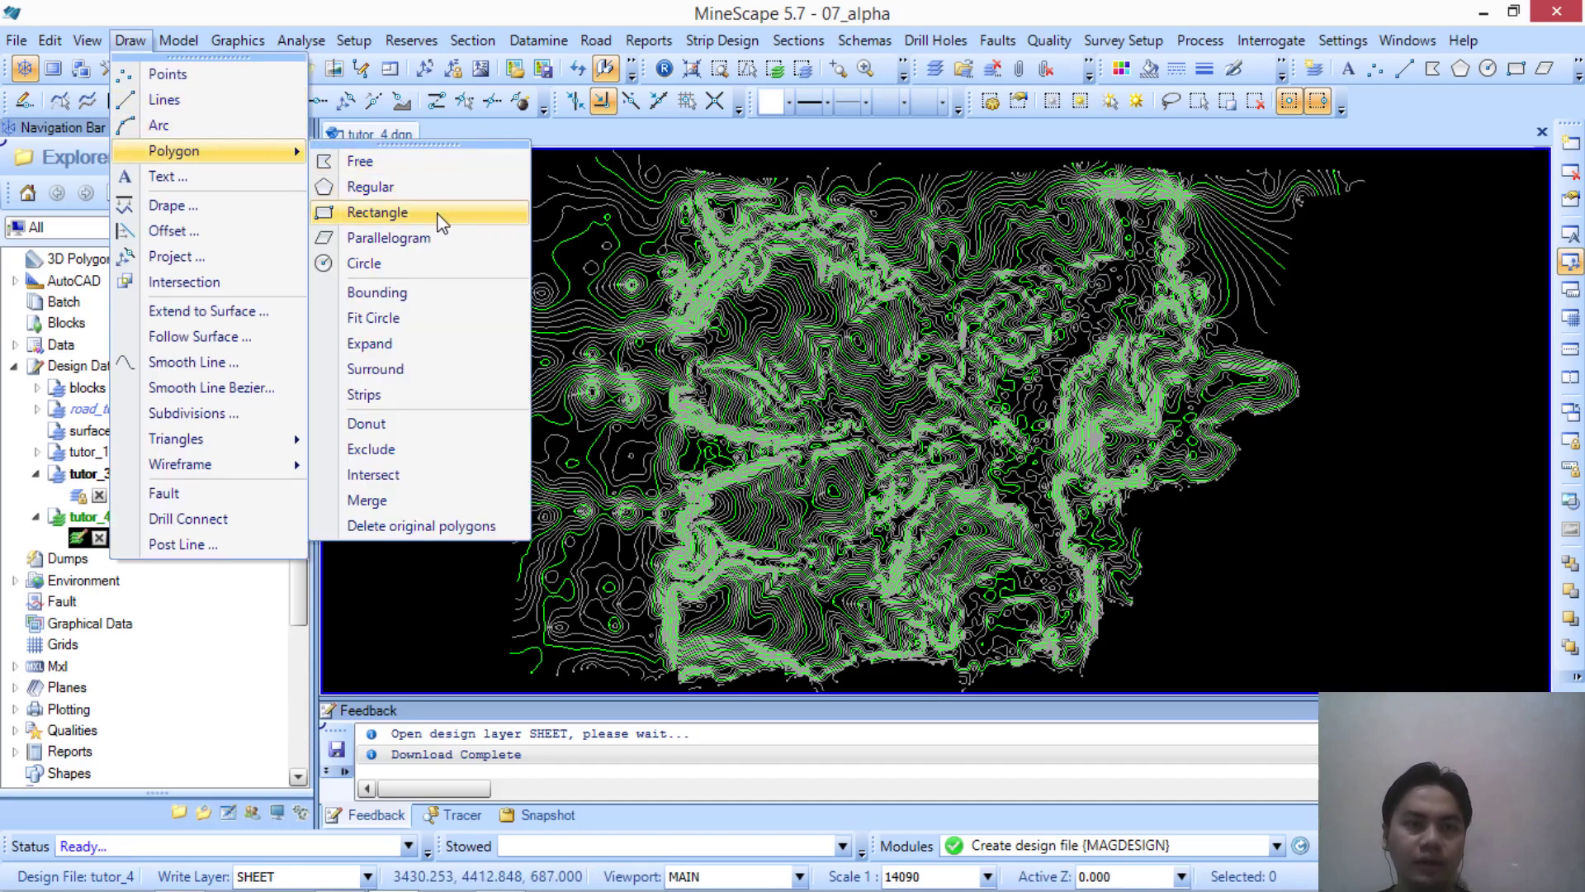
{"action": "left_click", "coordinate": [483, 221]}
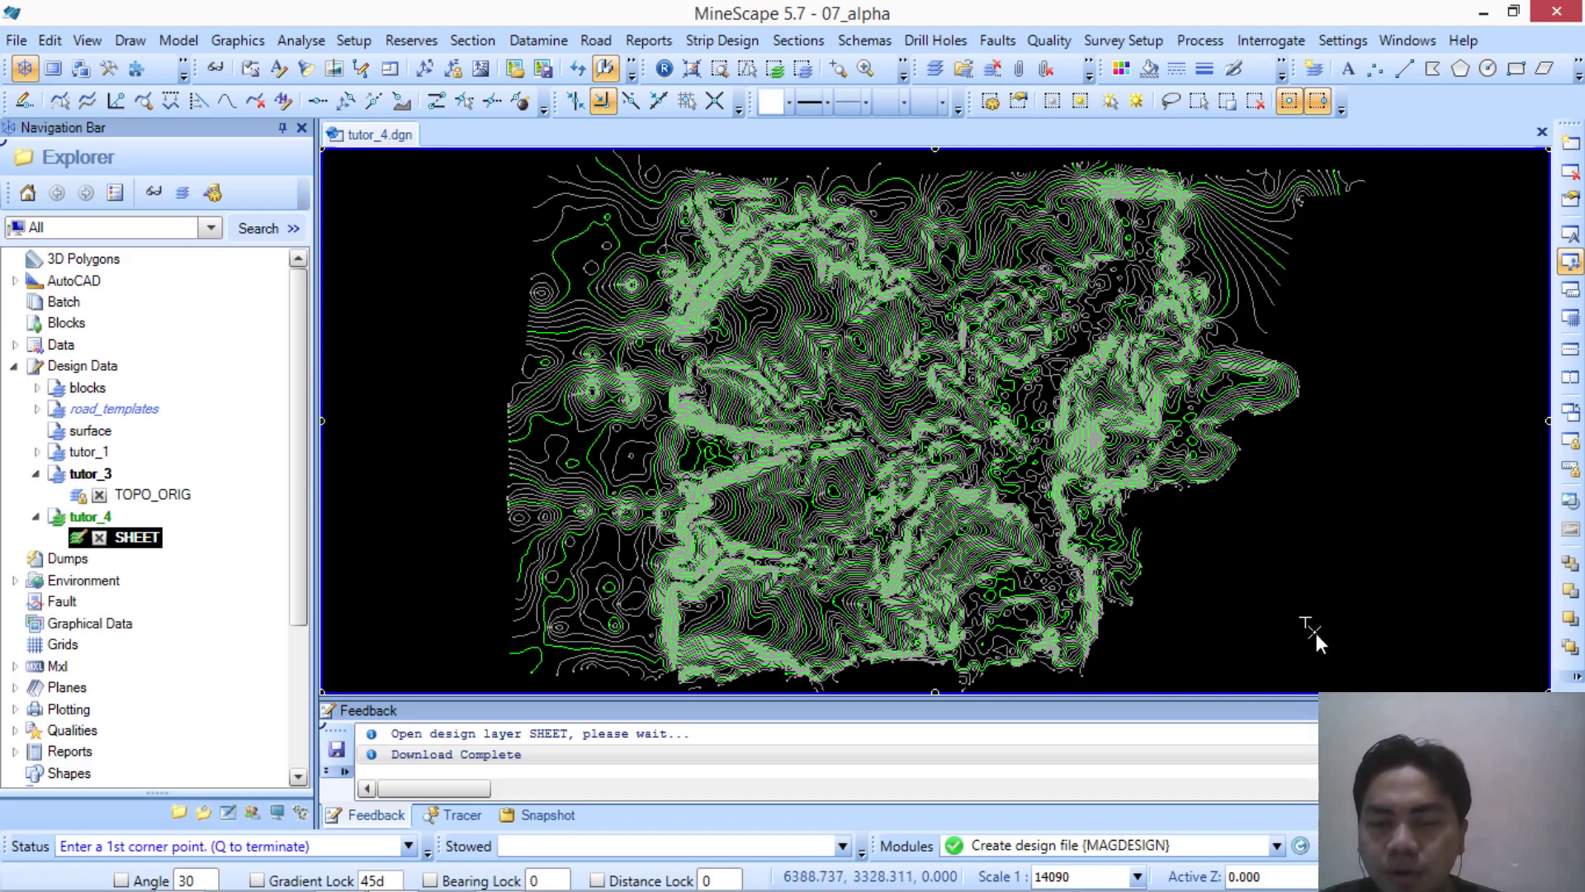
{"action": "left_click", "coordinate": [524, 153]}
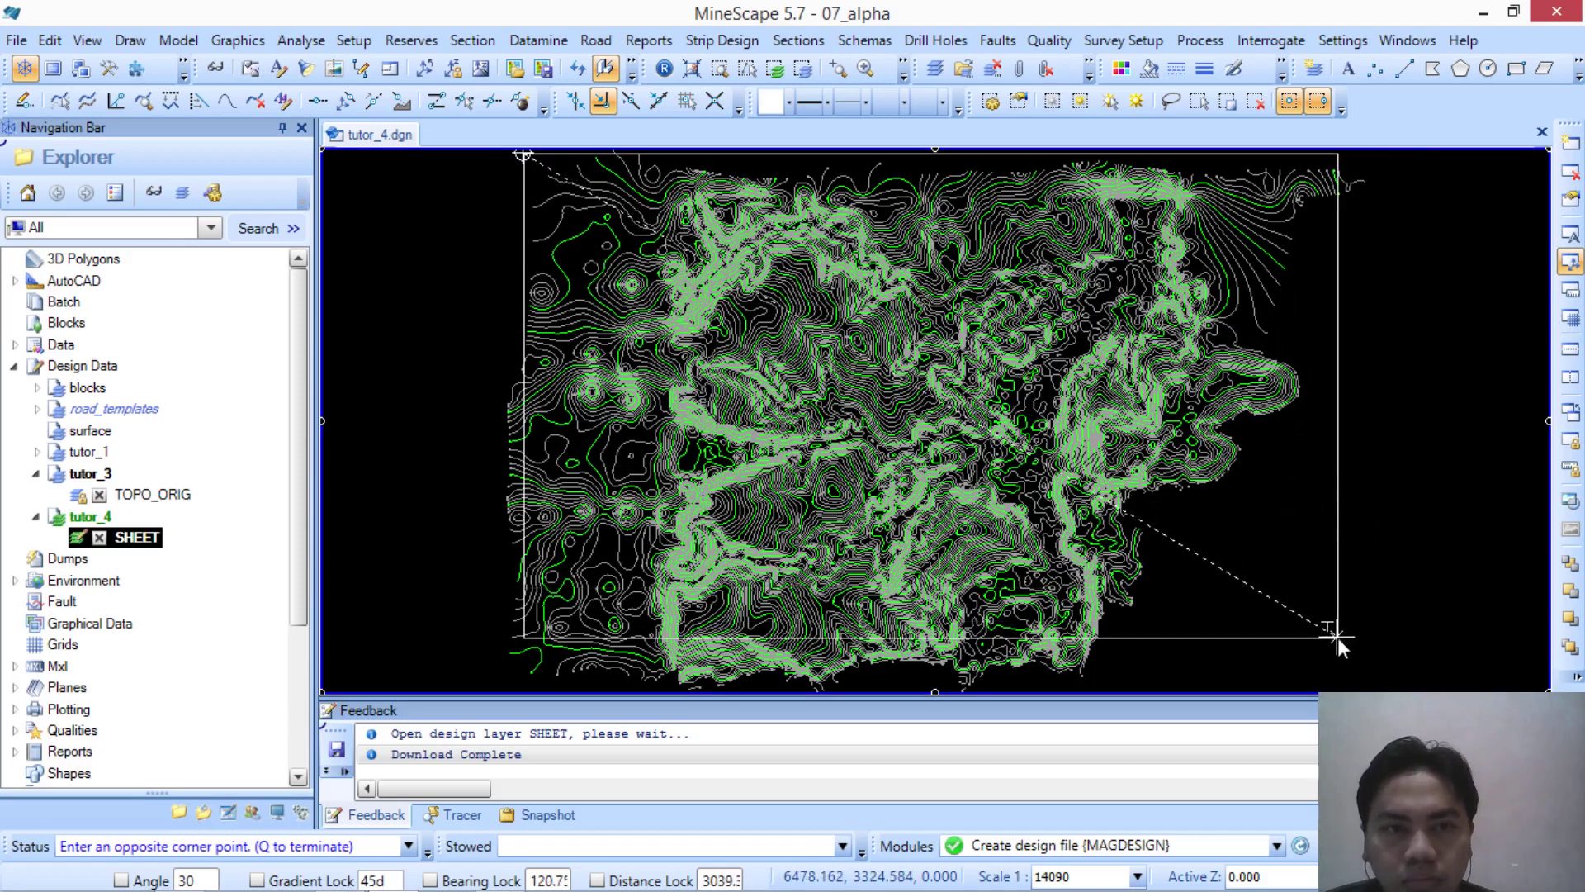
{"action": "left_click", "coordinate": [1337, 638]}
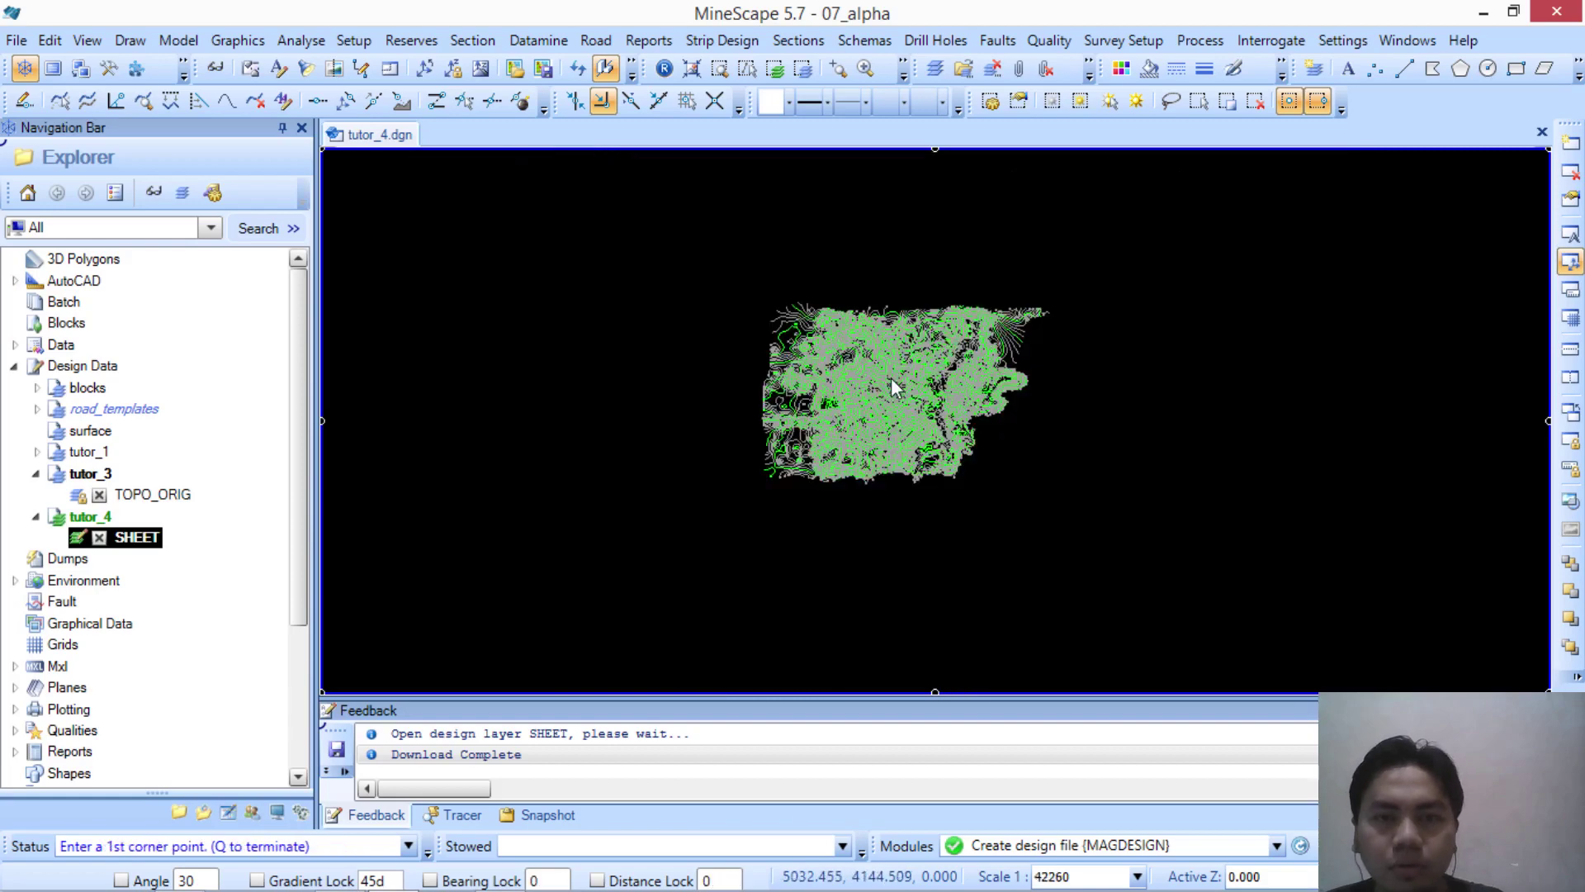
{"action": "left_click", "coordinate": [520, 156]}
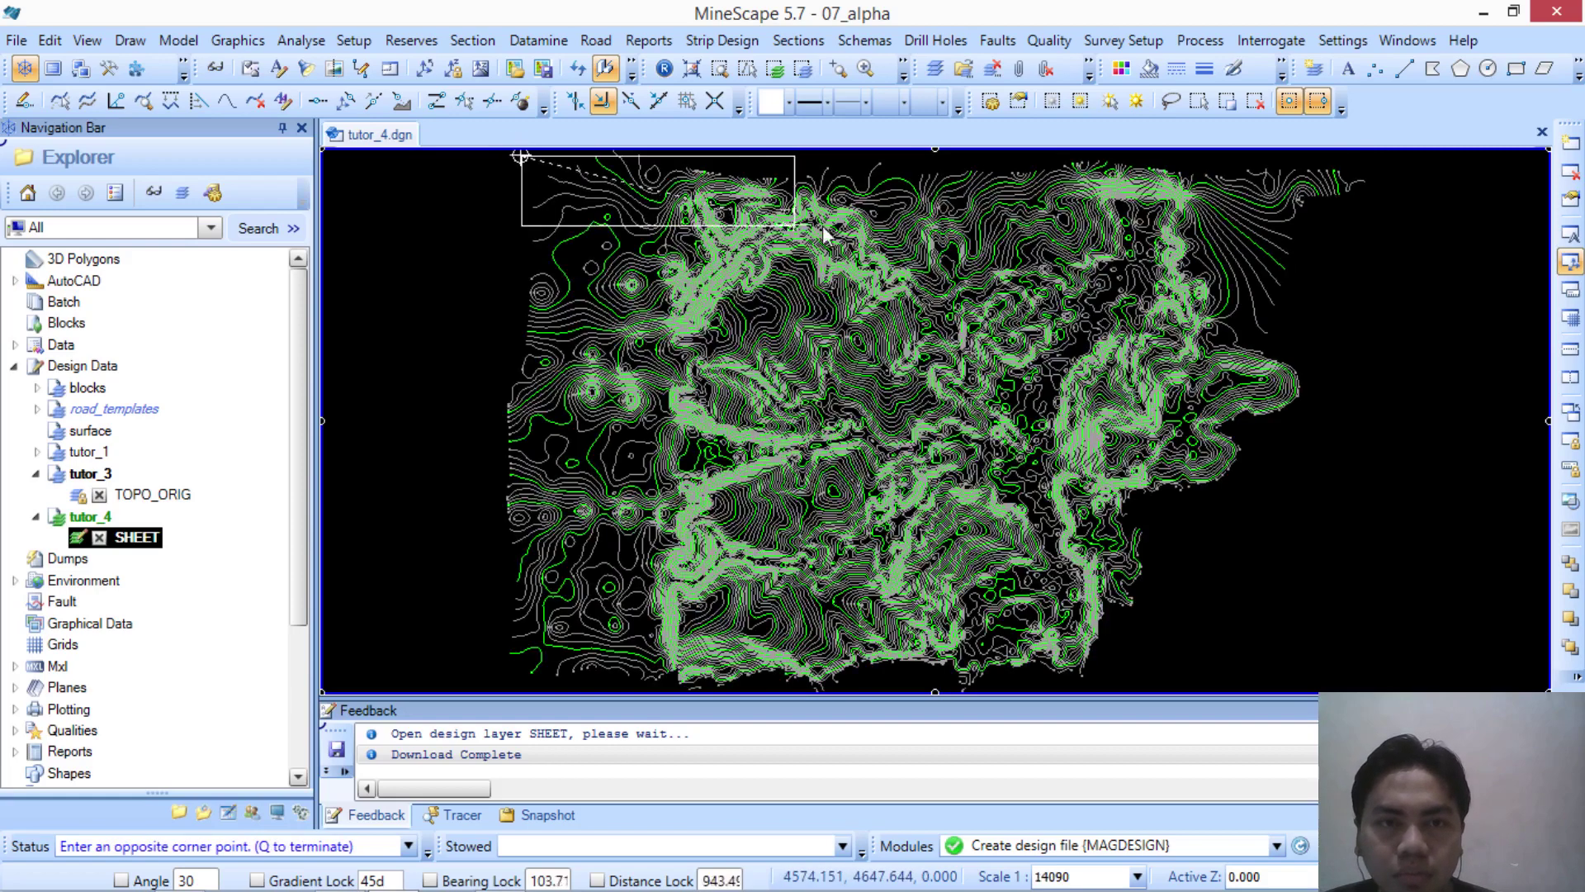
{"action": "left_click", "coordinate": [1319, 578]}
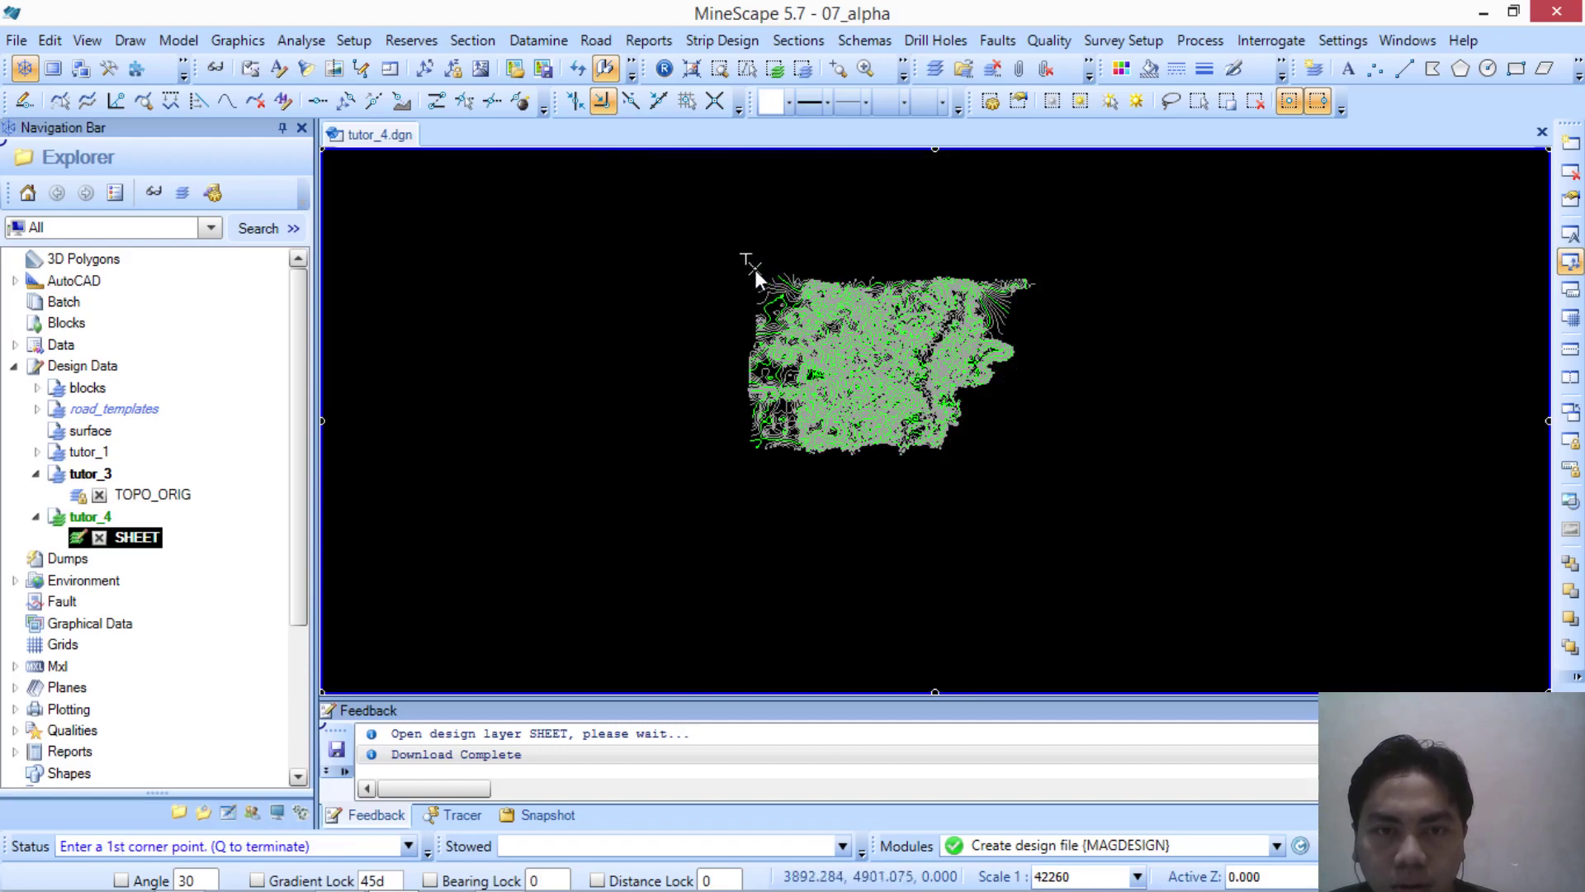
{"action": "left_click", "coordinate": [756, 270]}
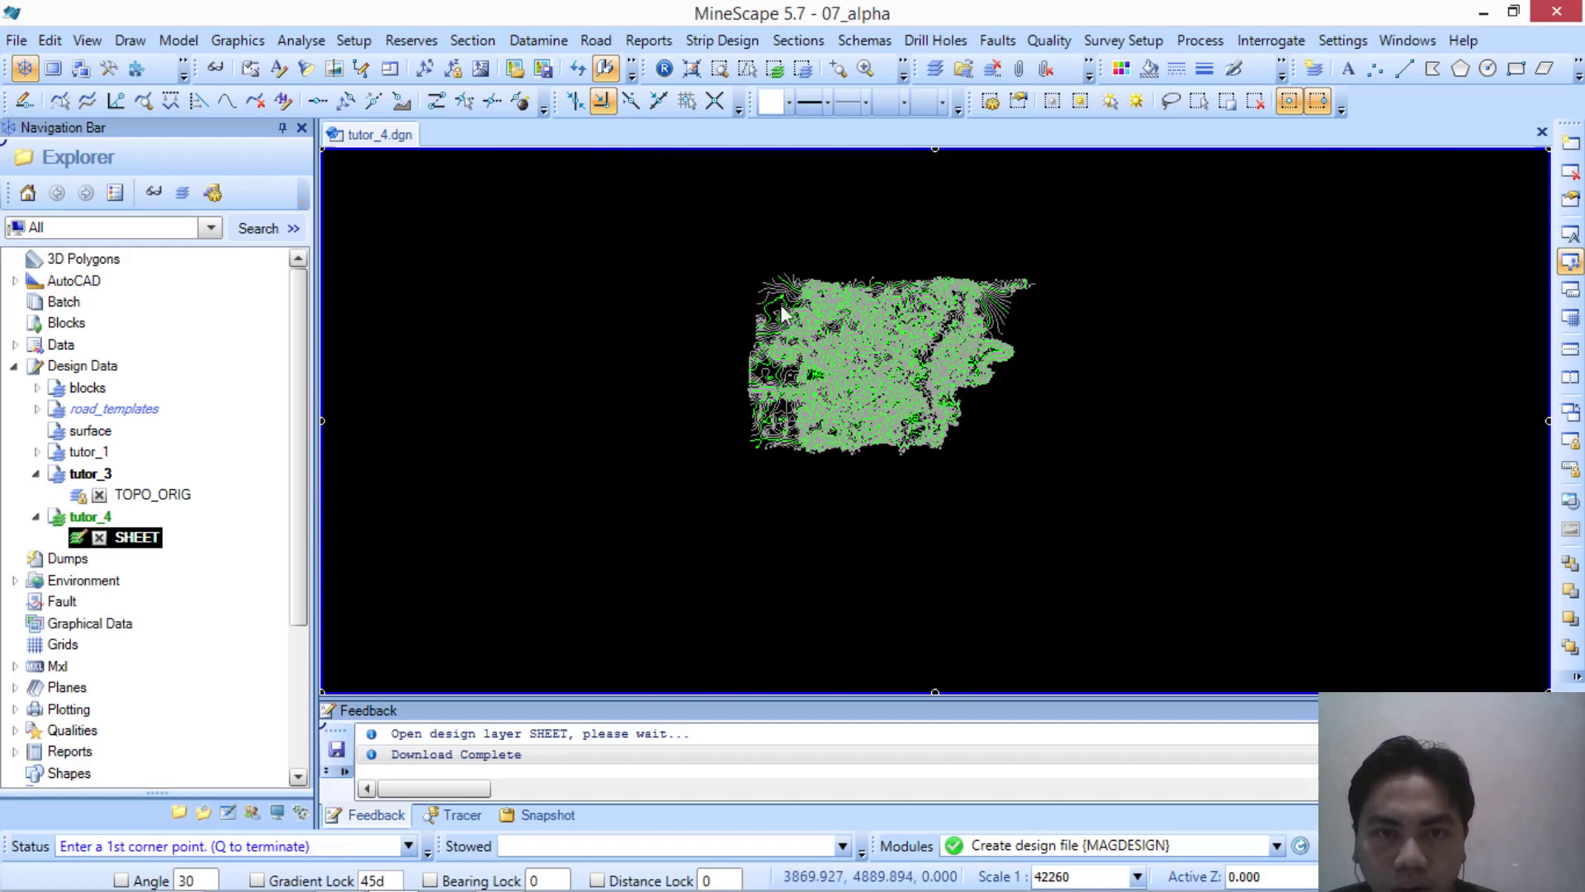
{"action": "left_click", "coordinate": [1032, 428]}
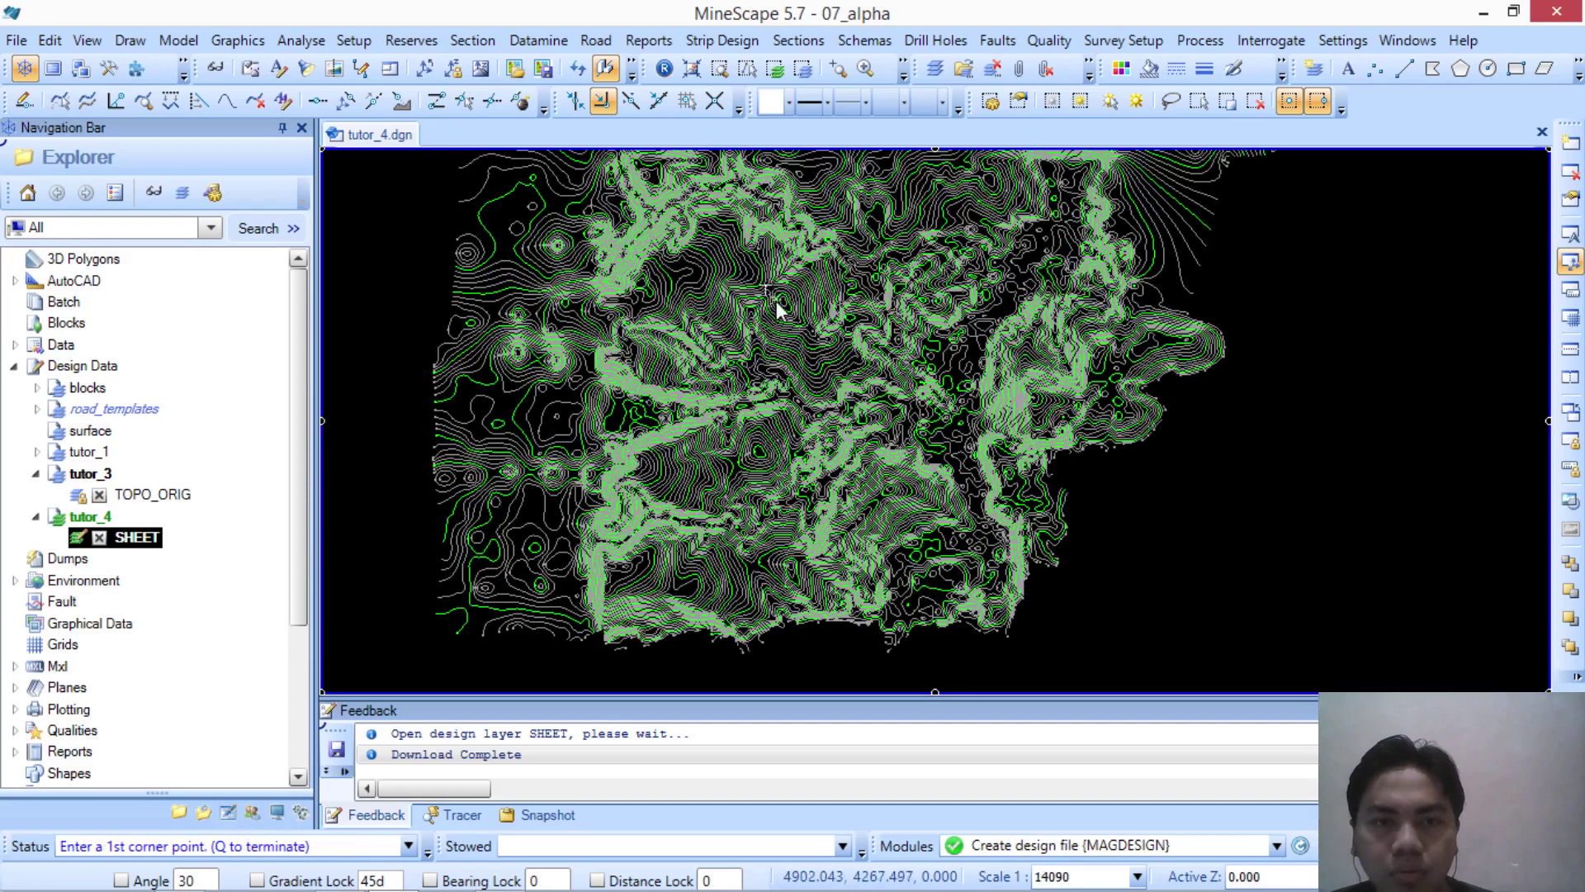
{"action": "scroll", "coordinate": [786, 289], "scroll_direction": "down", "scroll_amount": 1}
{"action": "scroll", "coordinate": [712, 233], "scroll_direction": "up", "scroll_amount": 1}
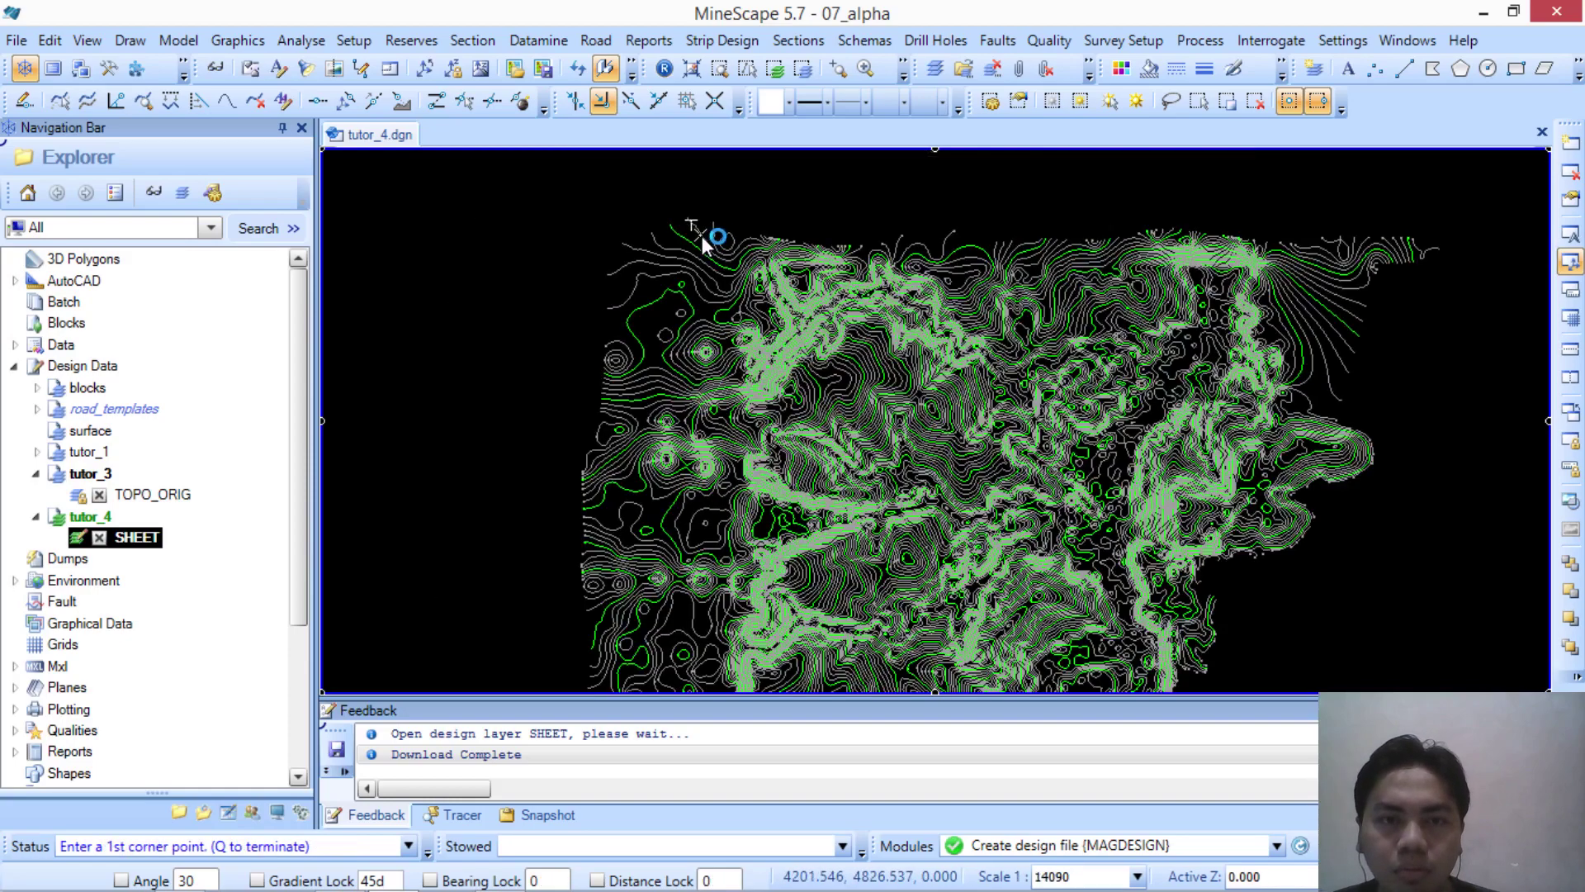
{"action": "scroll", "coordinate": [710, 237], "scroll_direction": "down", "scroll_amount": 1}
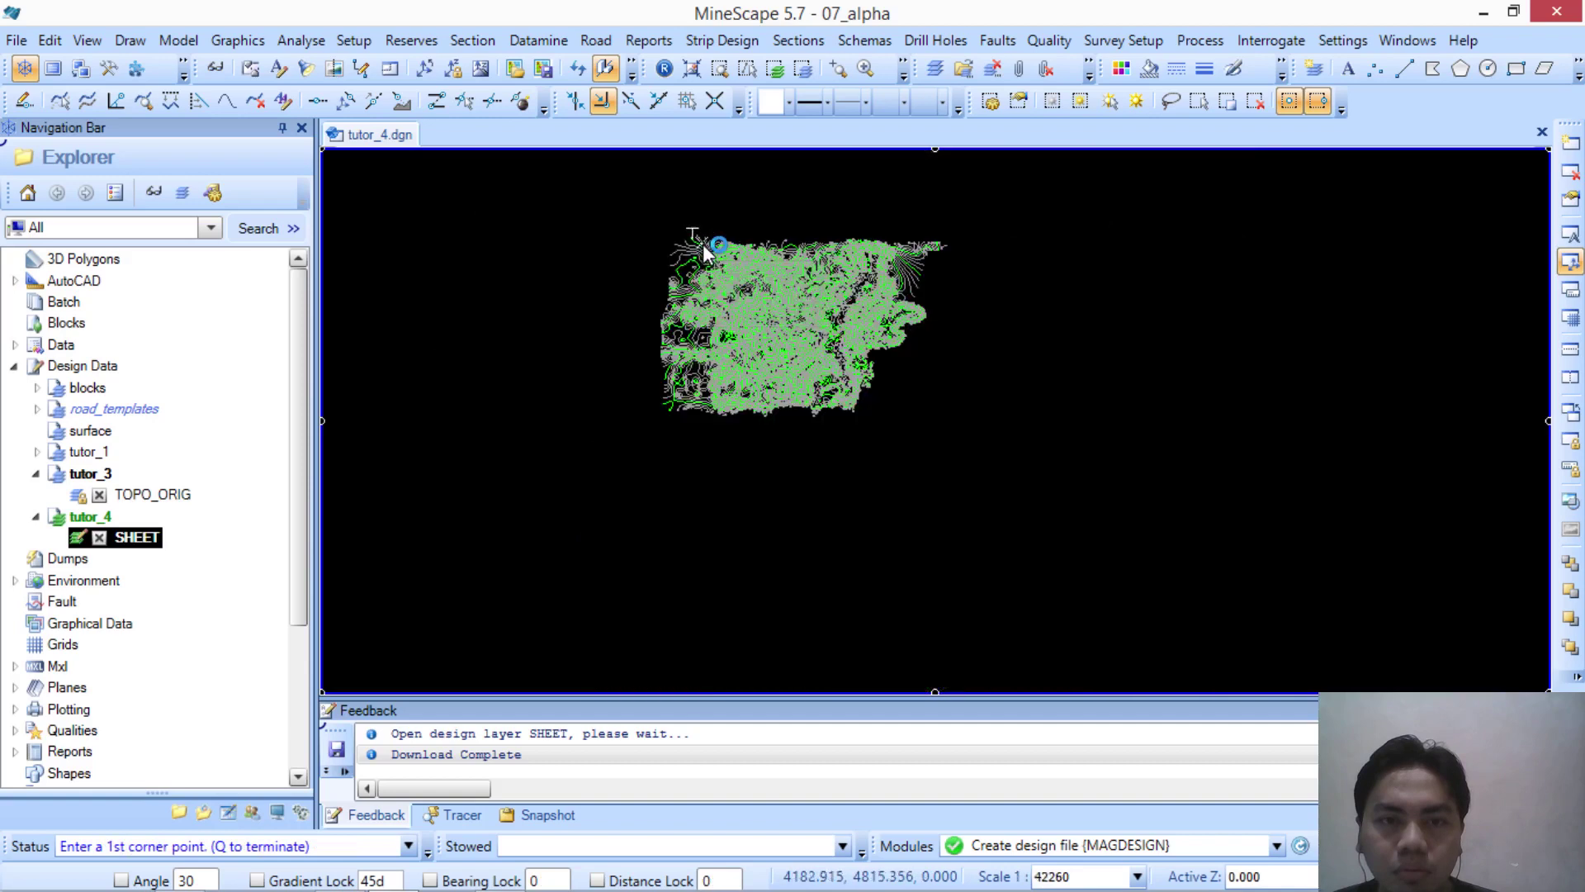
{"action": "left_click", "coordinate": [663, 221]}
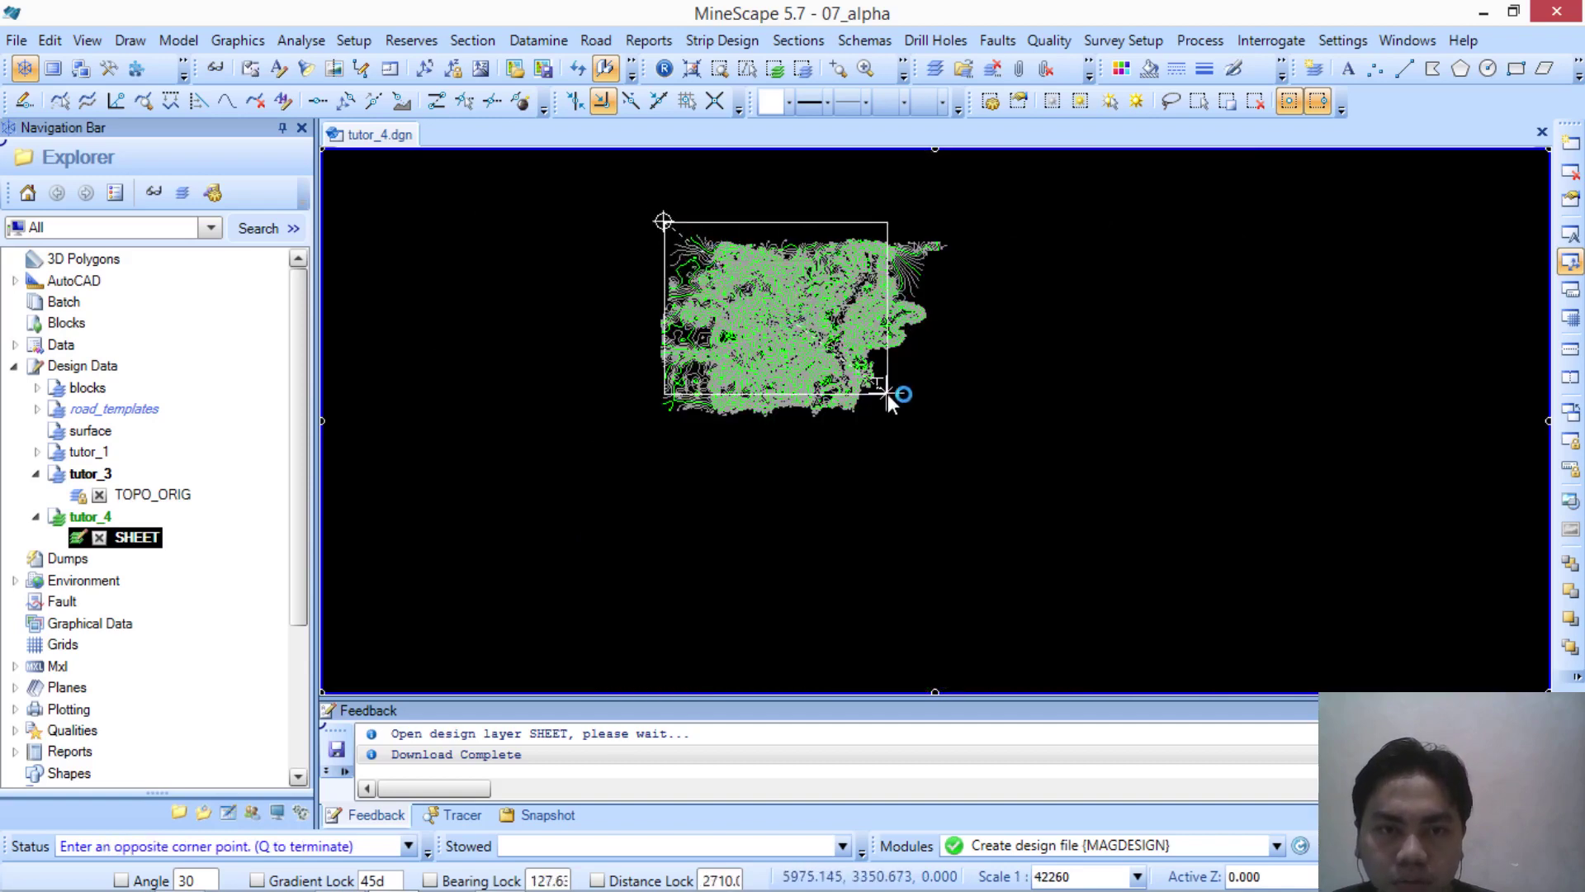
{"action": "left_click", "coordinate": [944, 407]}
Step: Draw a rectangle about 2806 by 1789 units enclosing all the TOPO_ORIG contours on the SHEET layer and end the command
{"action": "left_click", "coordinate": [656, 229]}
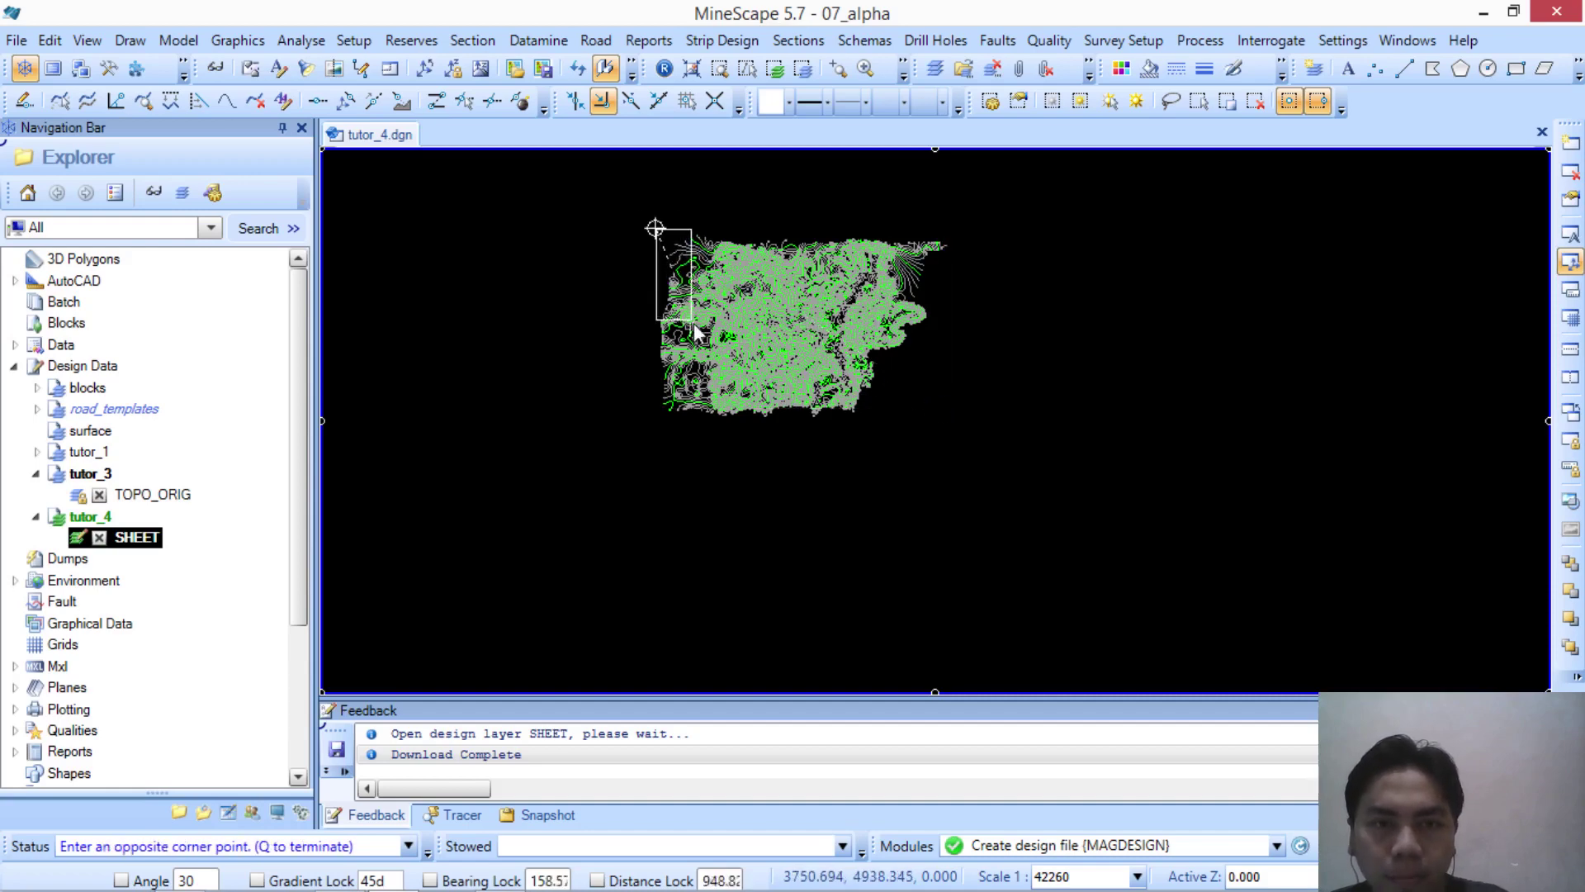
{"action": "left_click", "coordinate": [948, 414]}
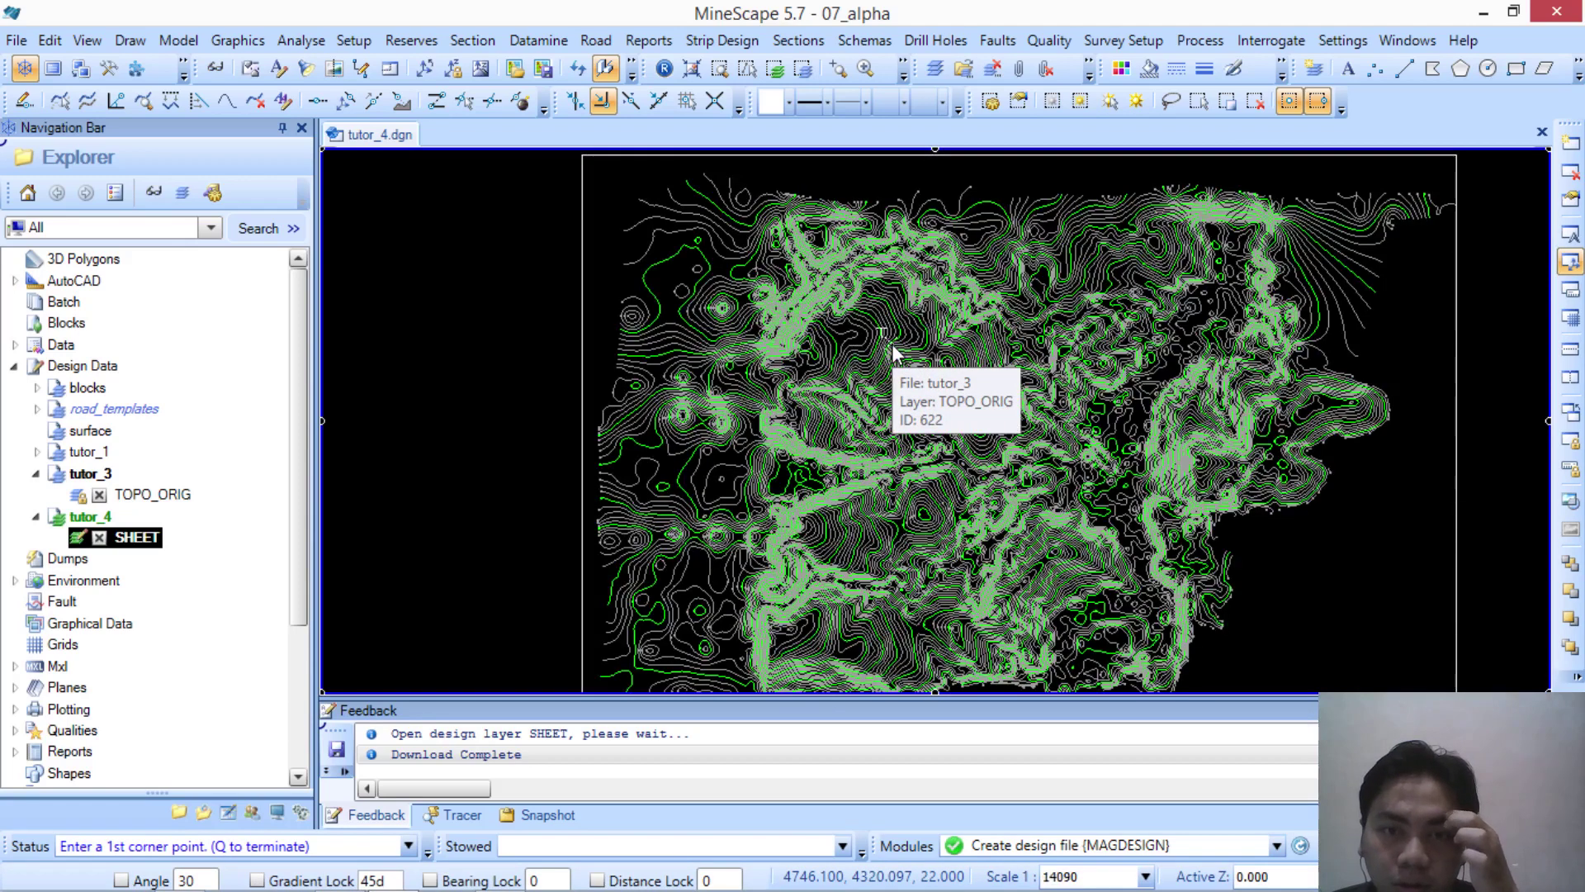
{"action": "scroll", "coordinate": [893, 345], "scroll_direction": "down", "scroll_amount": 1}
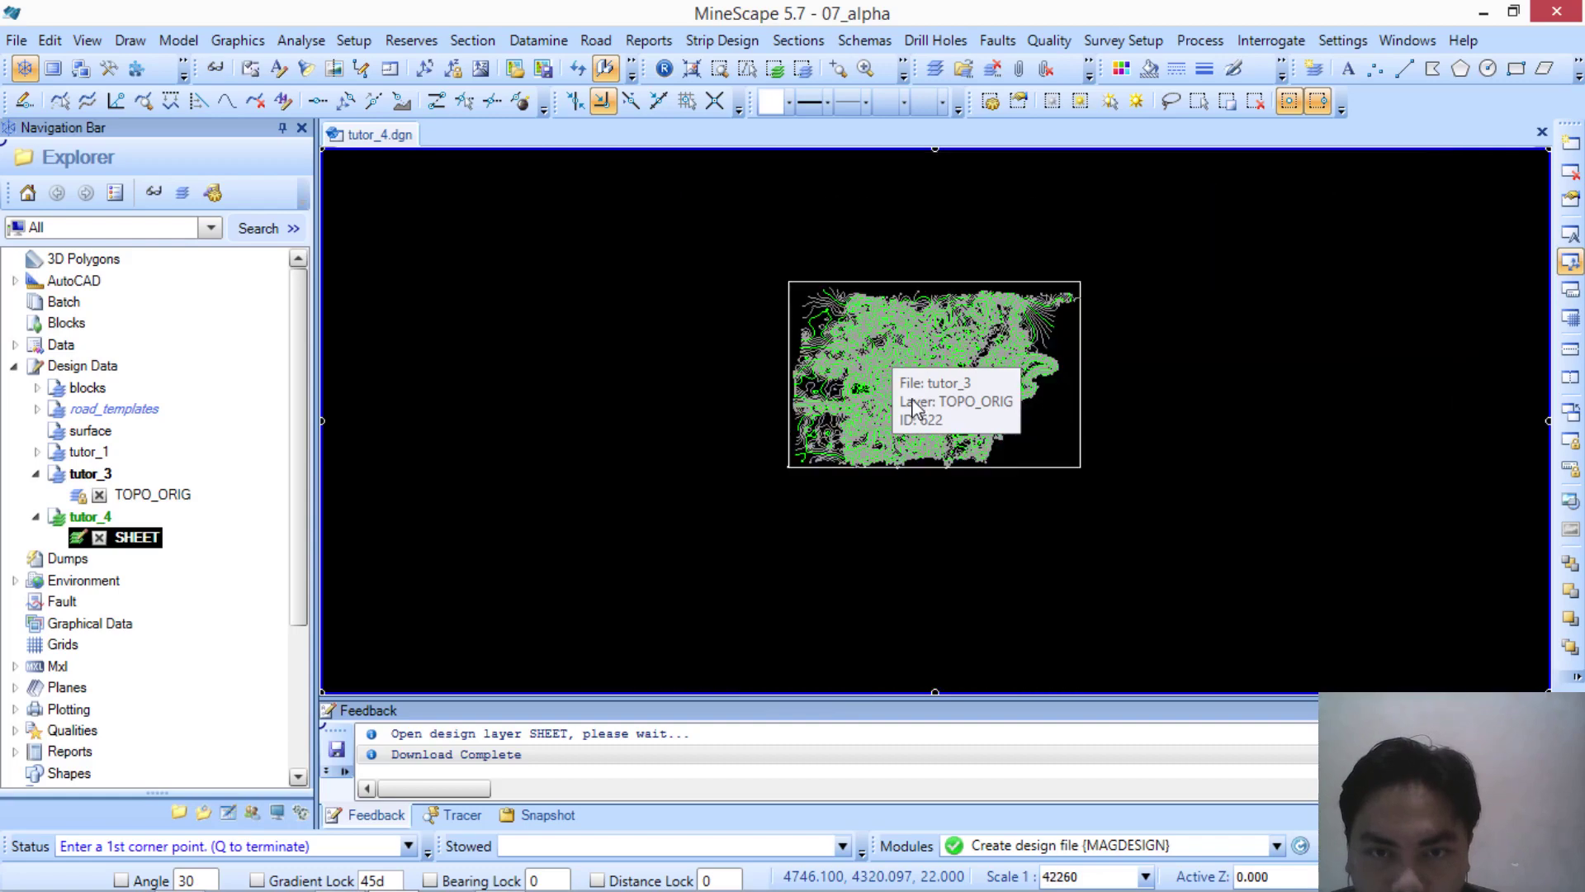
{"action": "scroll", "coordinate": [913, 397], "scroll_direction": "up", "scroll_amount": 1}
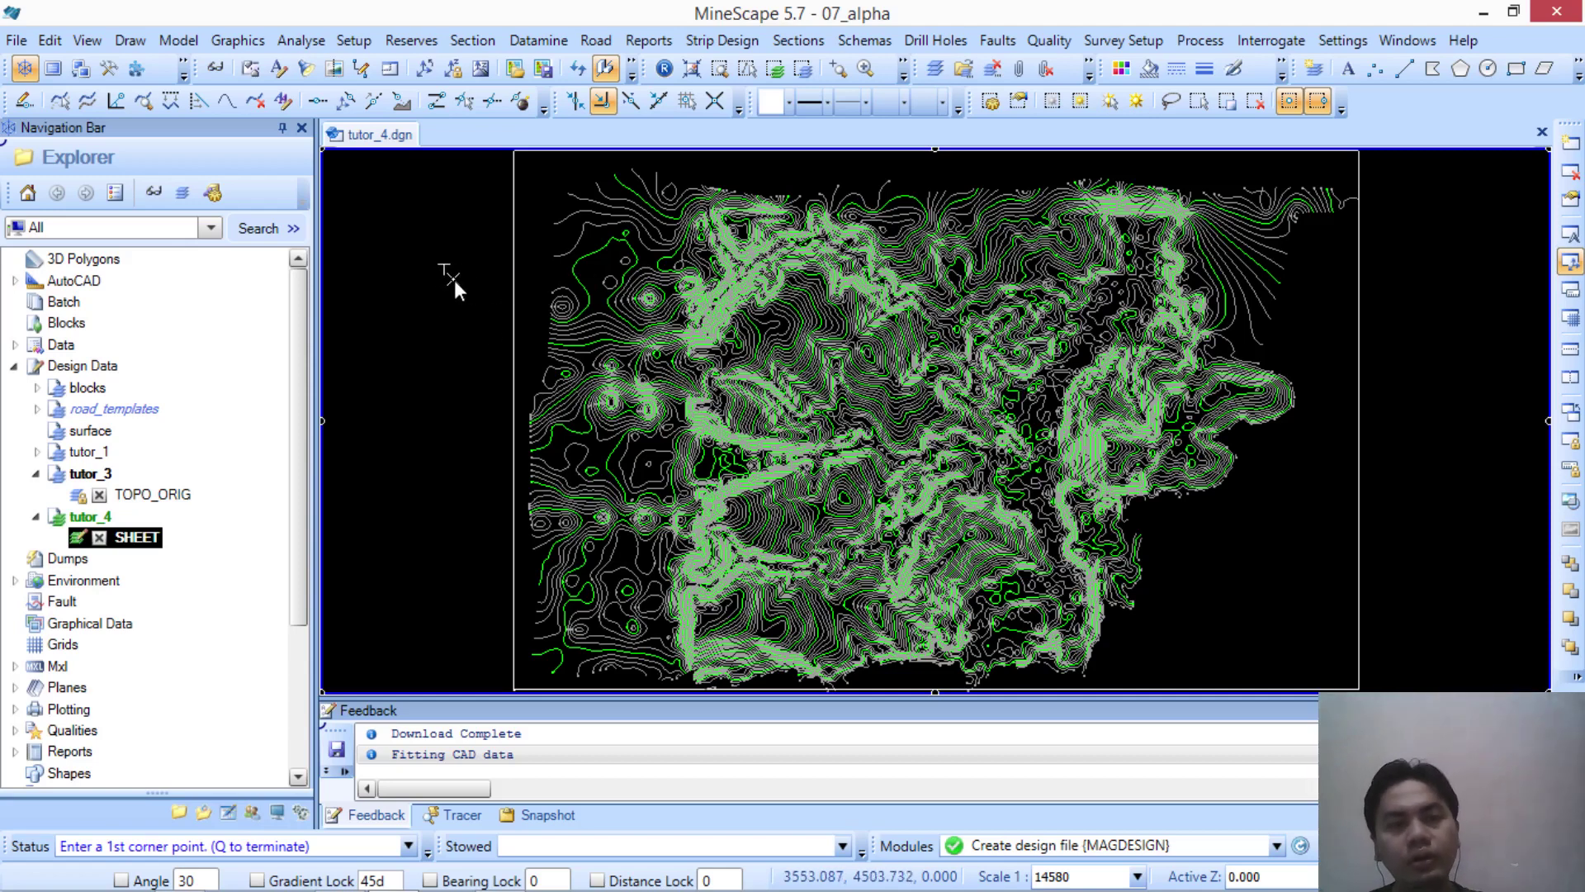
{"action": "key", "text": "q"}
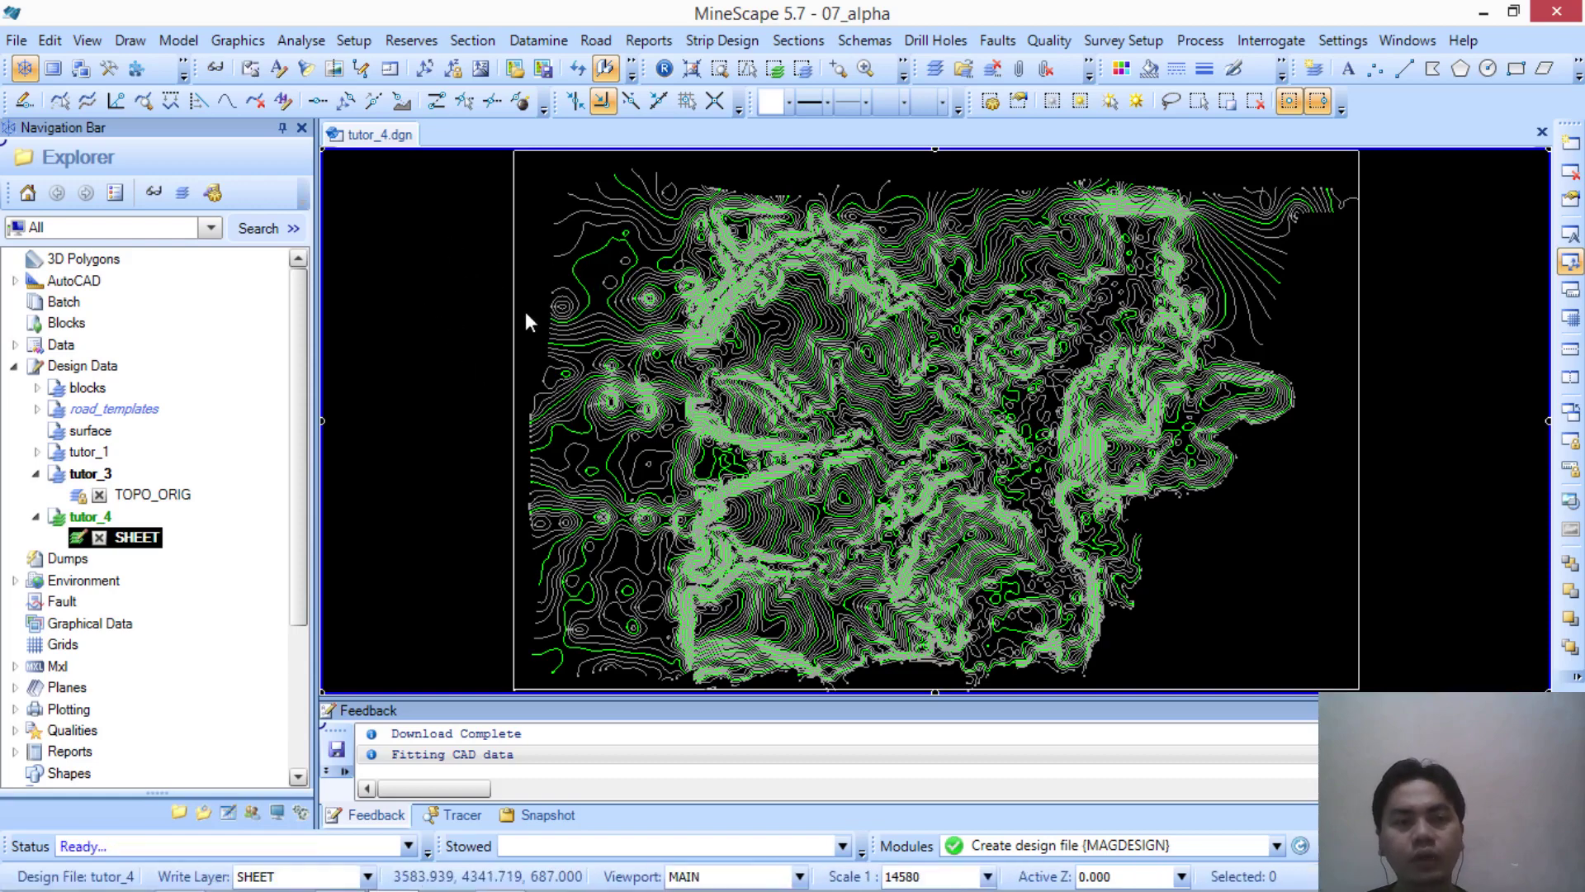
{"action": "scroll", "coordinate": [672, 376], "scroll_direction": "down", "scroll_amount": 3}
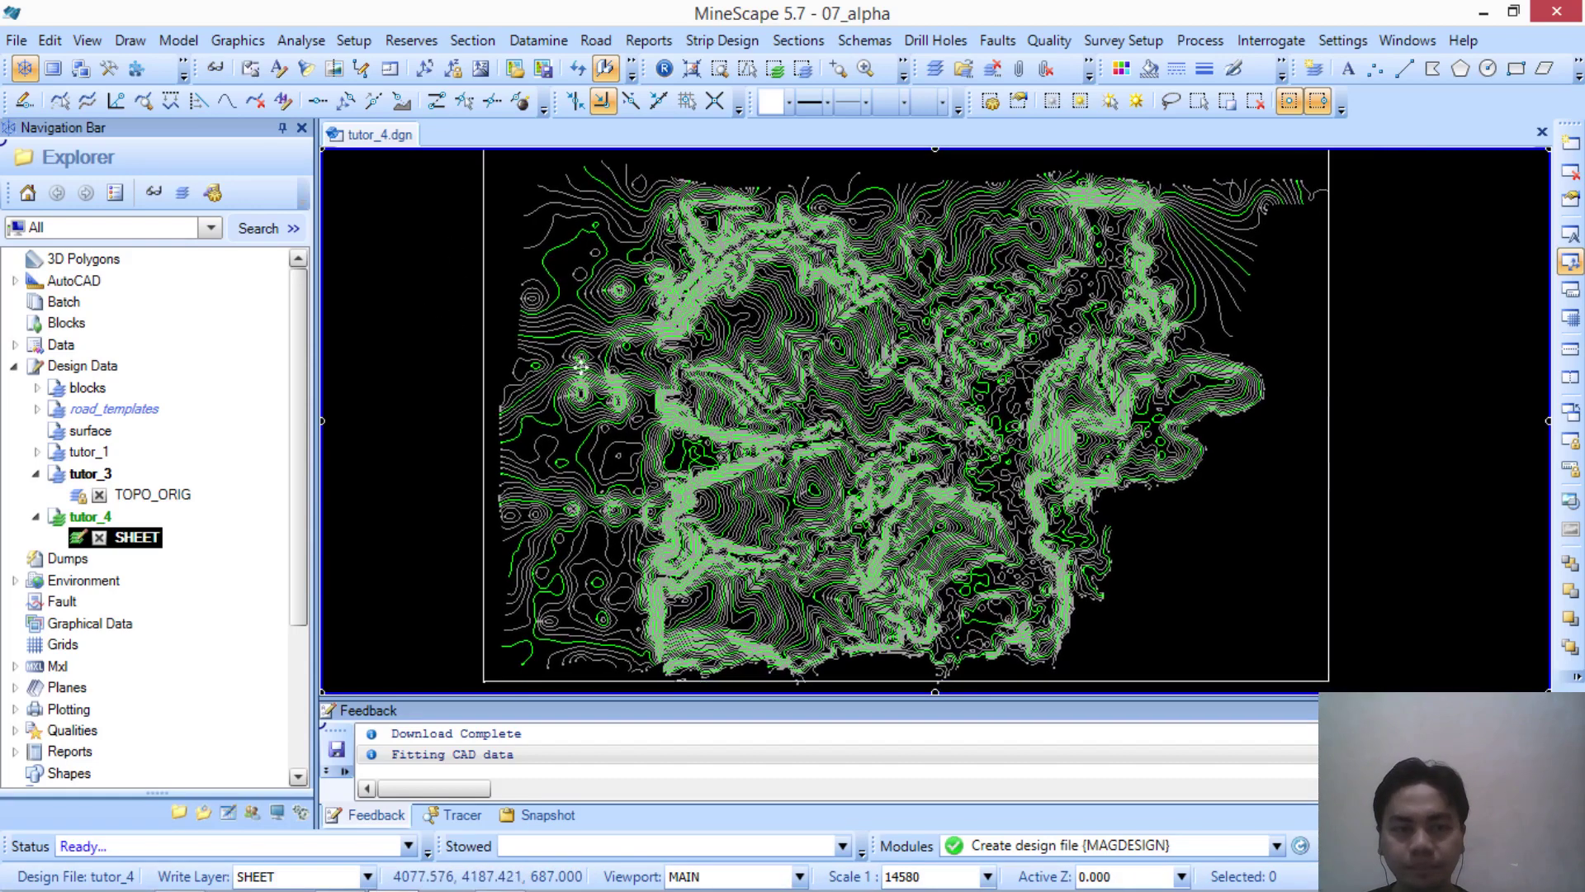
{"action": "scroll", "coordinate": [686, 380], "scroll_direction": "up", "scroll_amount": 3}
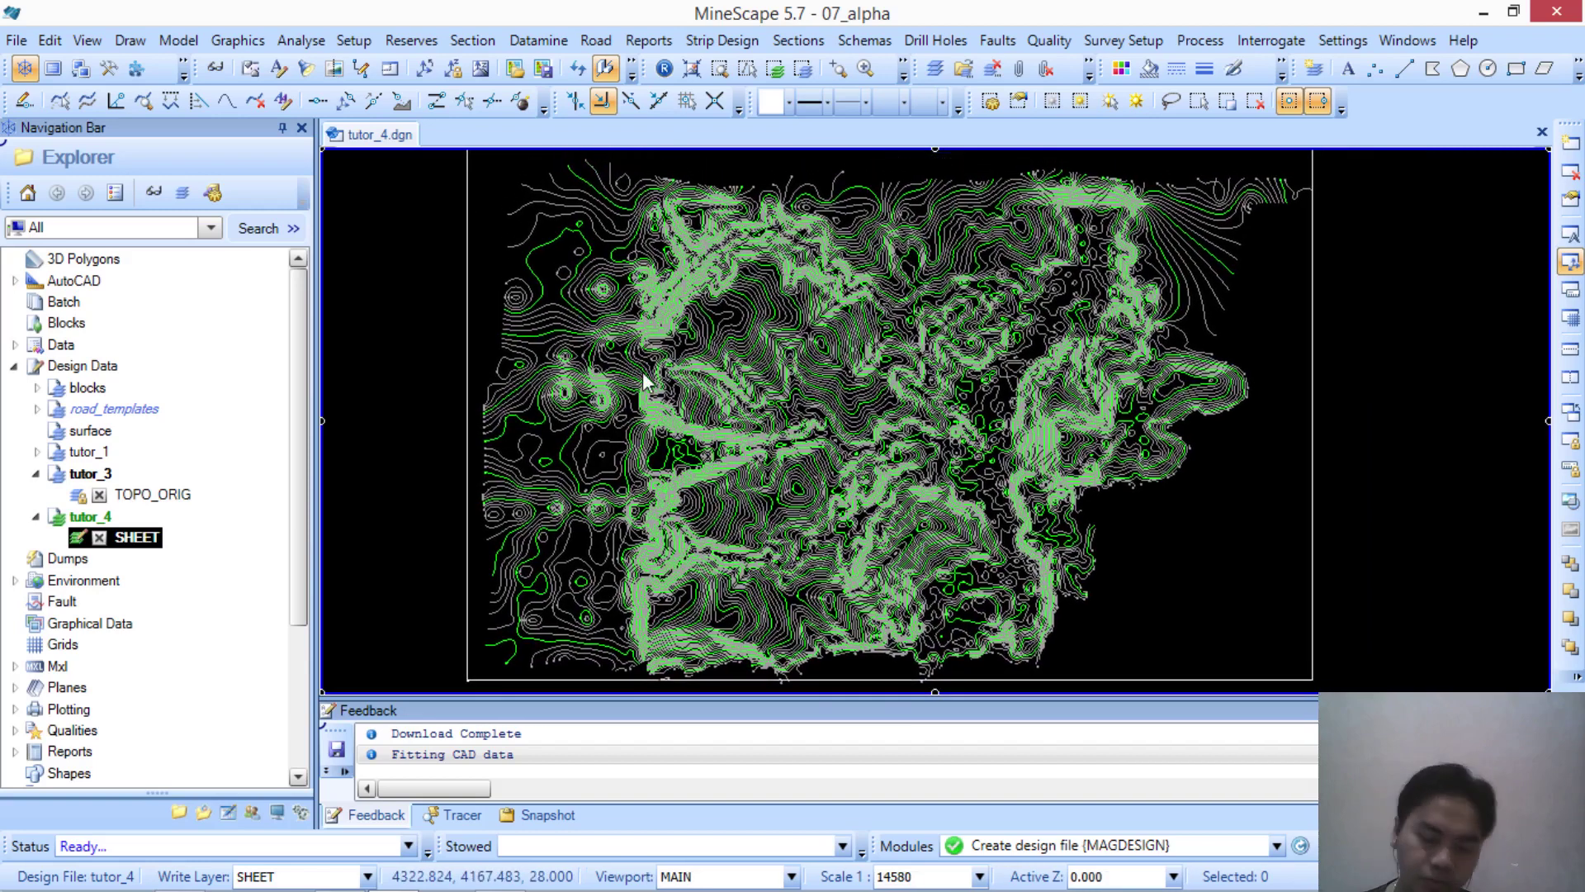
Step: Start a new spec file under the sheet specs and name the sheet definition SHEET_ALPHA
{"action": "mouse_move", "coordinate": [644, 380]}
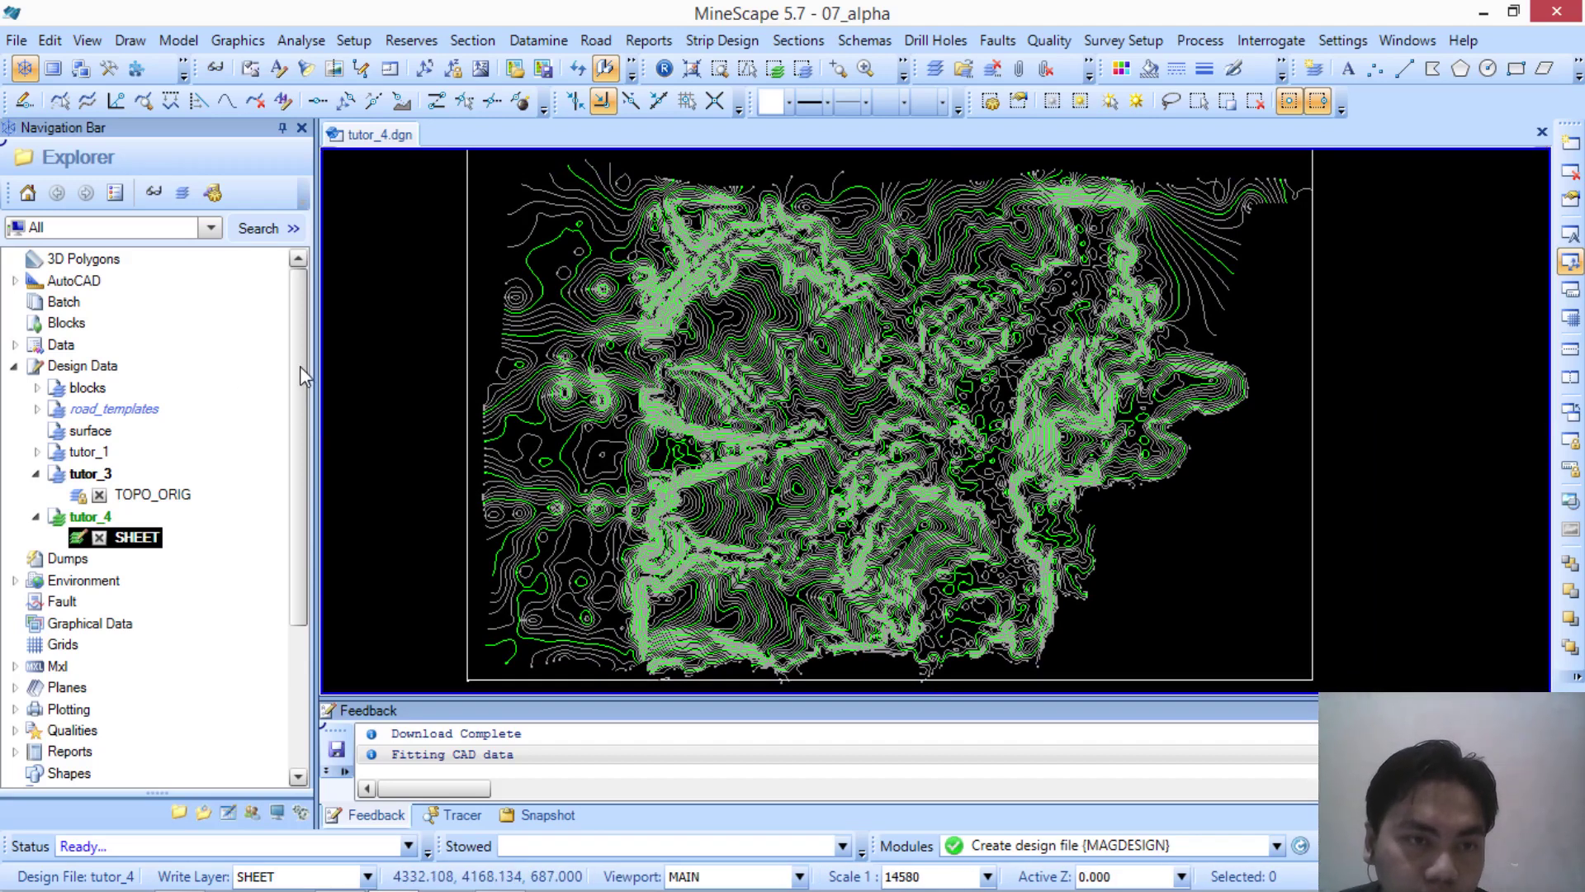
{"action": "left_click_drag", "start_coordinate": [300, 365], "coordinate": [297, 557]}
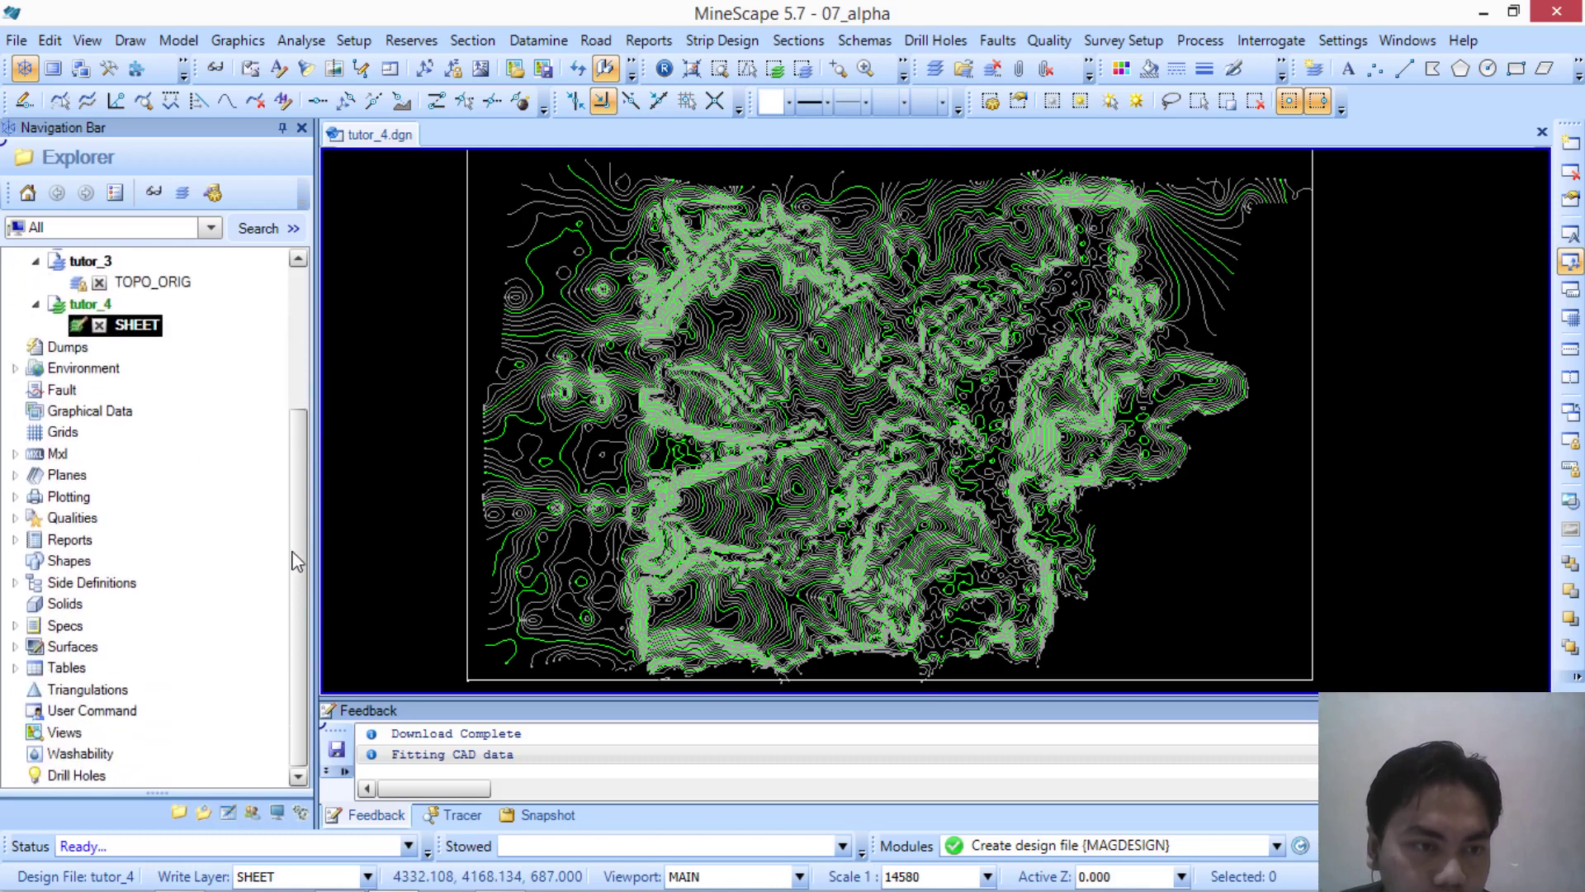
{"action": "left_click", "coordinate": [16, 626]}
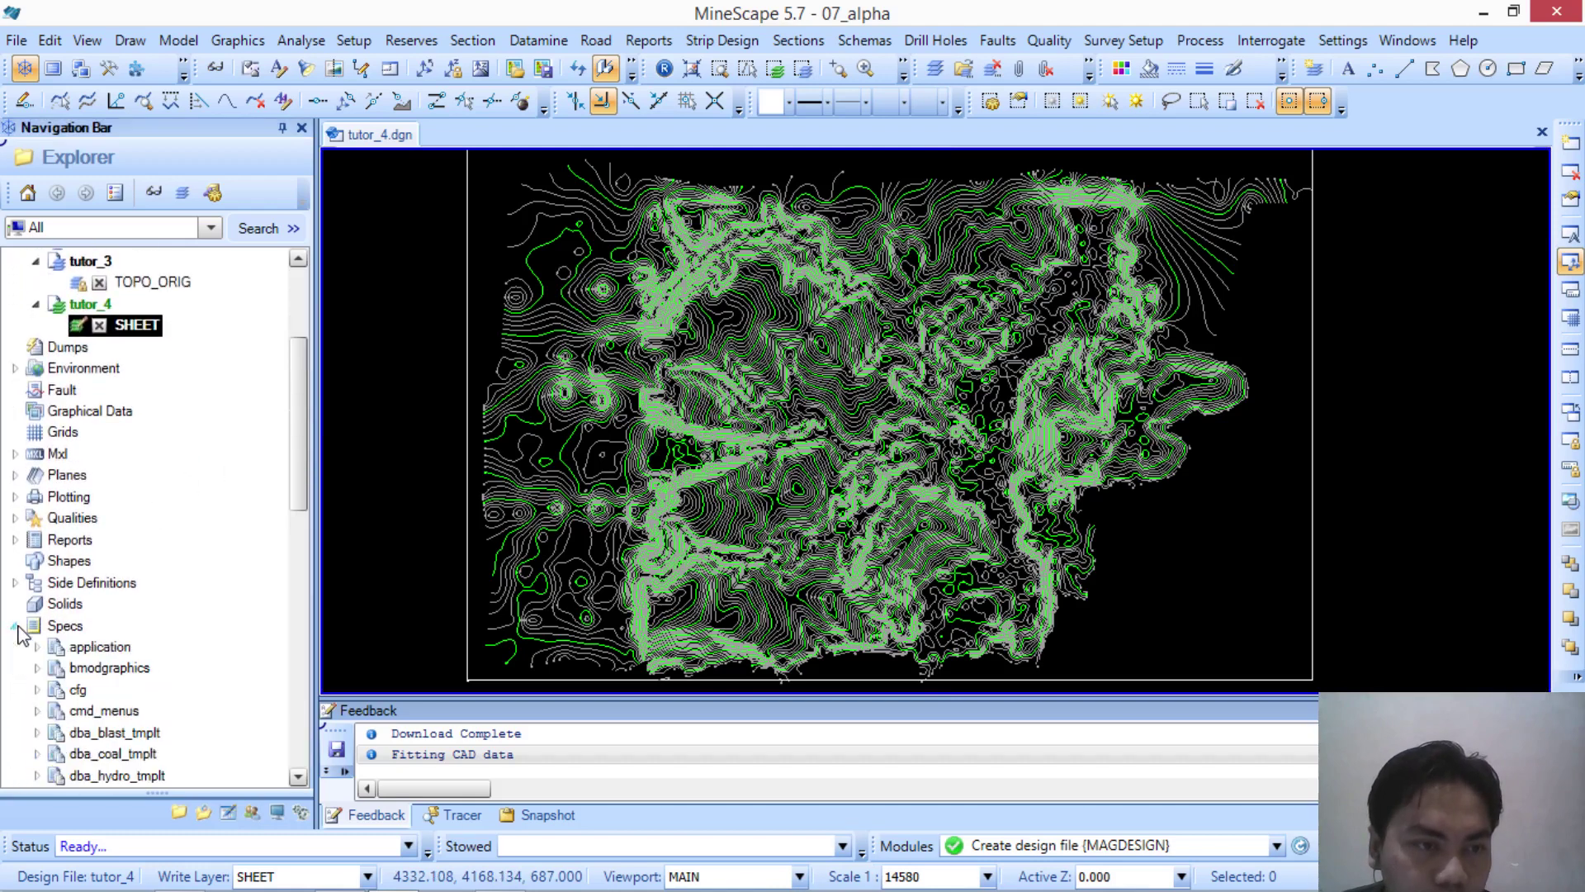
{"action": "scroll", "coordinate": [81, 603], "scroll_direction": "down", "scroll_amount": 5}
{"action": "scroll", "coordinate": [81, 603], "scroll_direction": "down", "scroll_amount": 4}
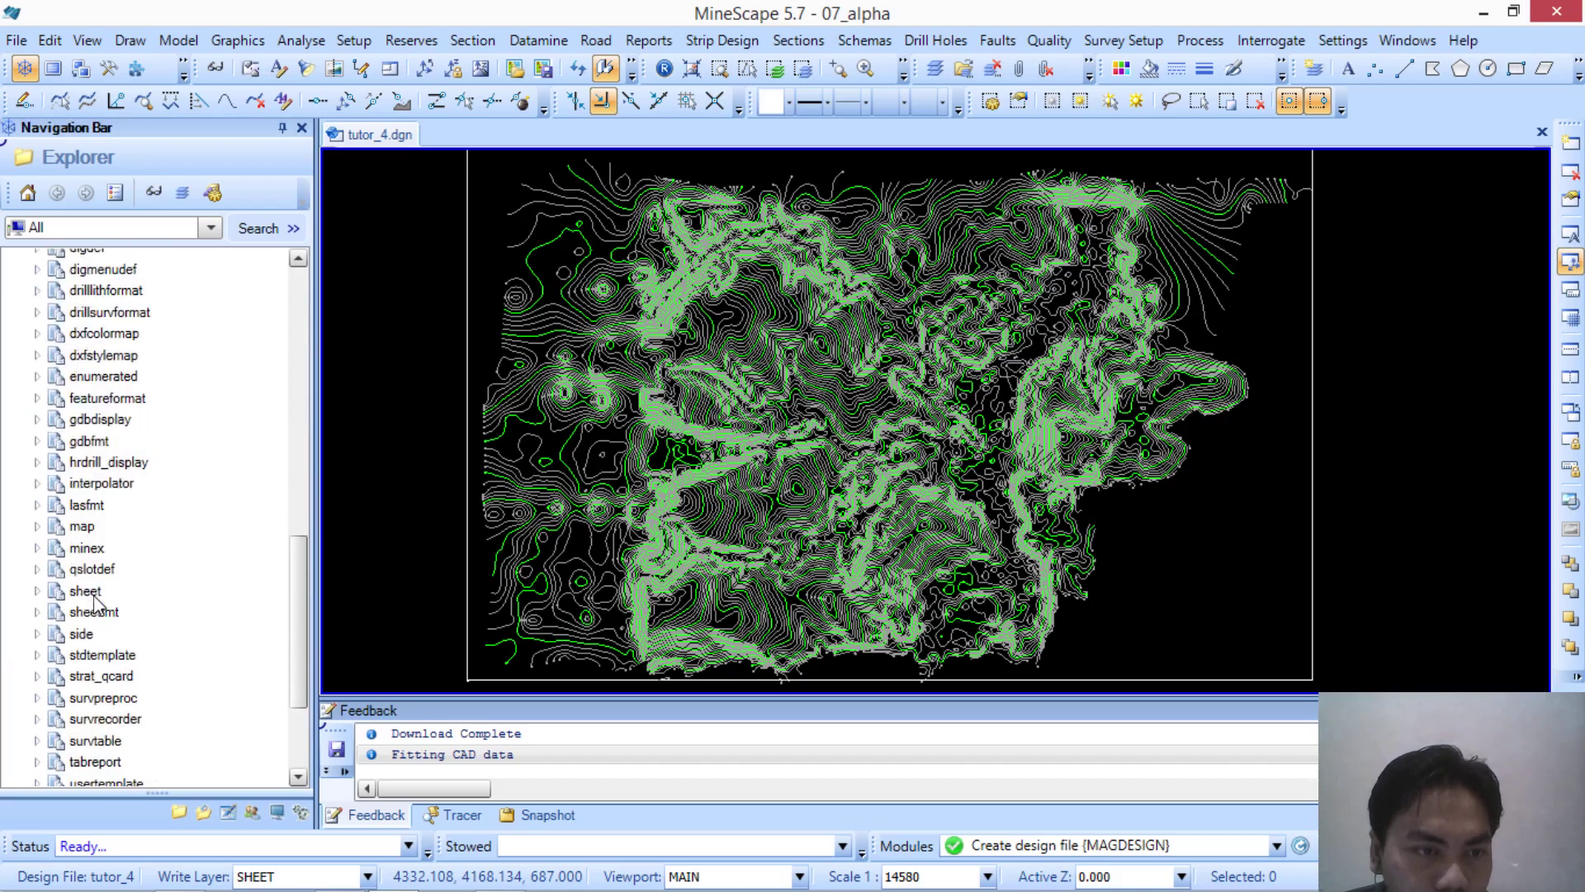
{"action": "left_click", "coordinate": [90, 595]}
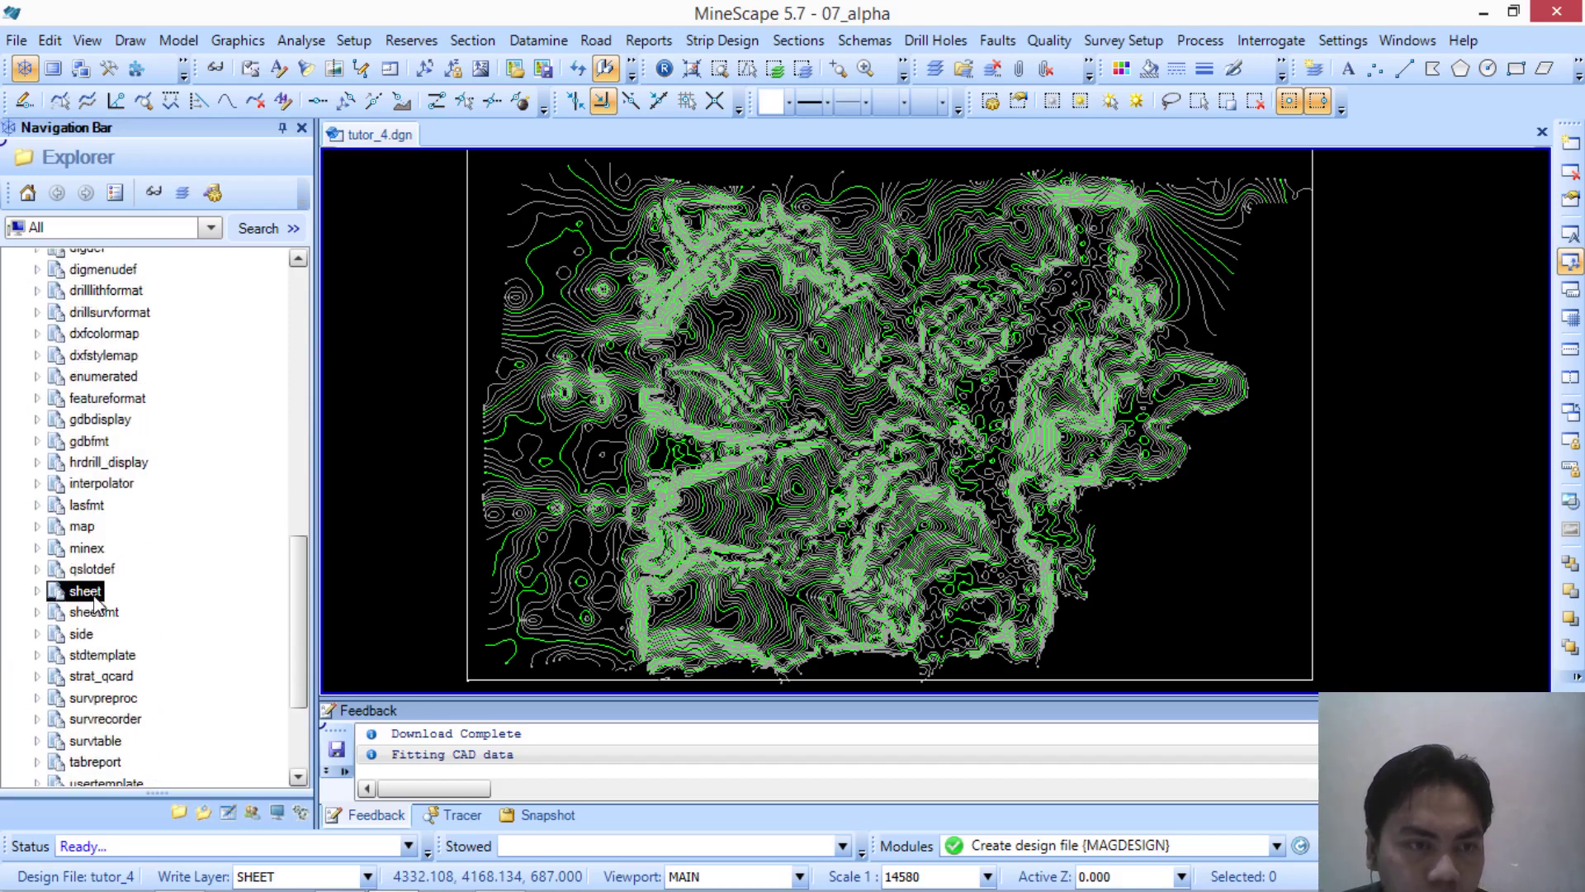
{"action": "right_click", "coordinate": [97, 598]}
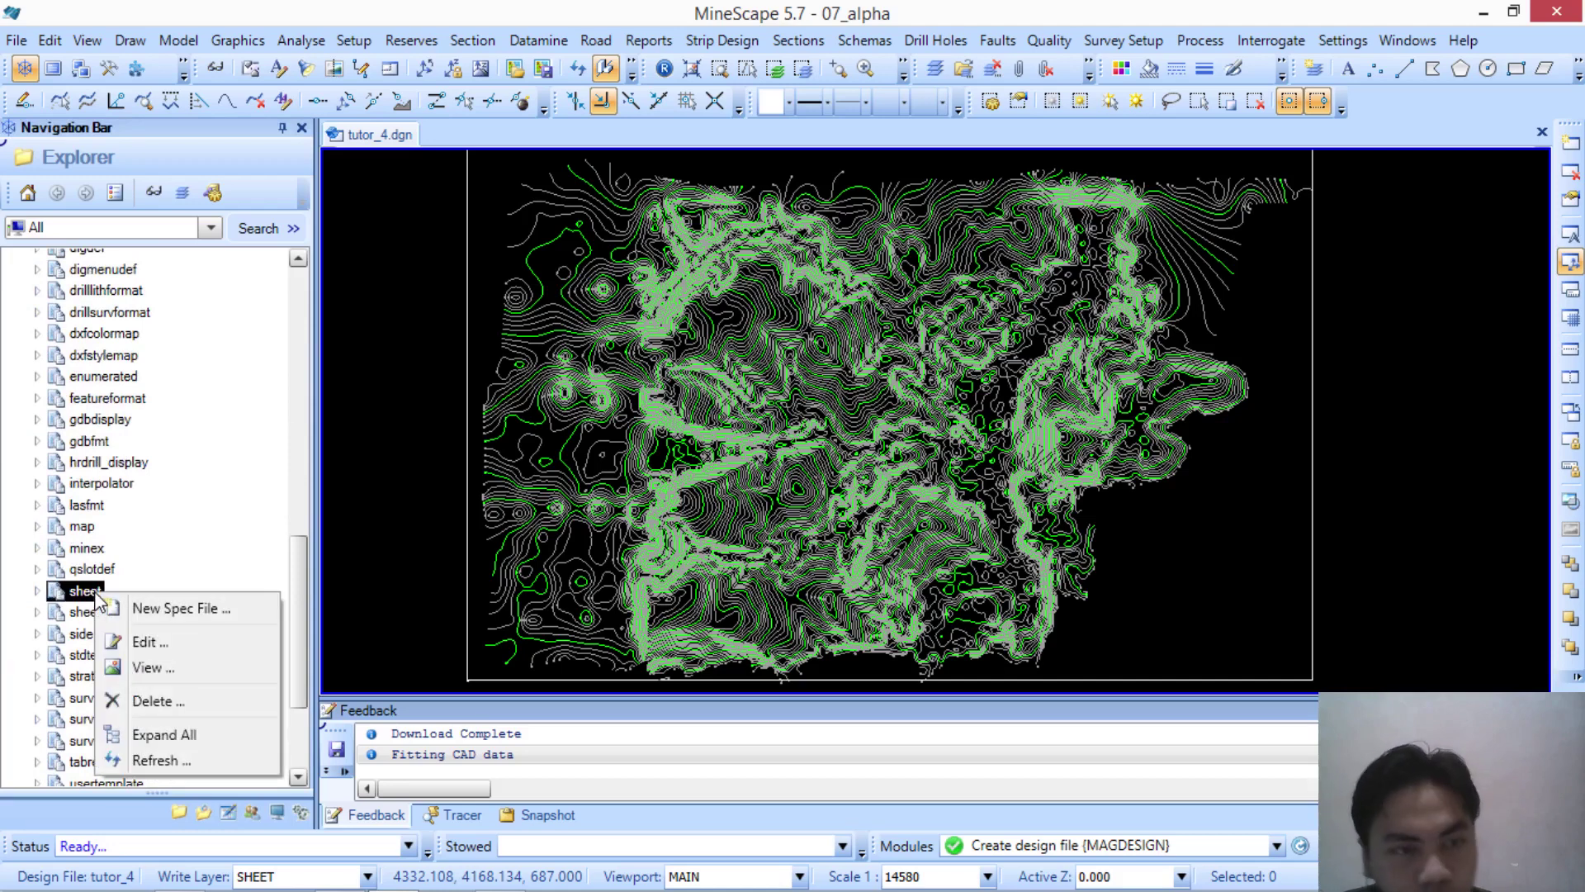
{"action": "left_click", "coordinate": [182, 609]}
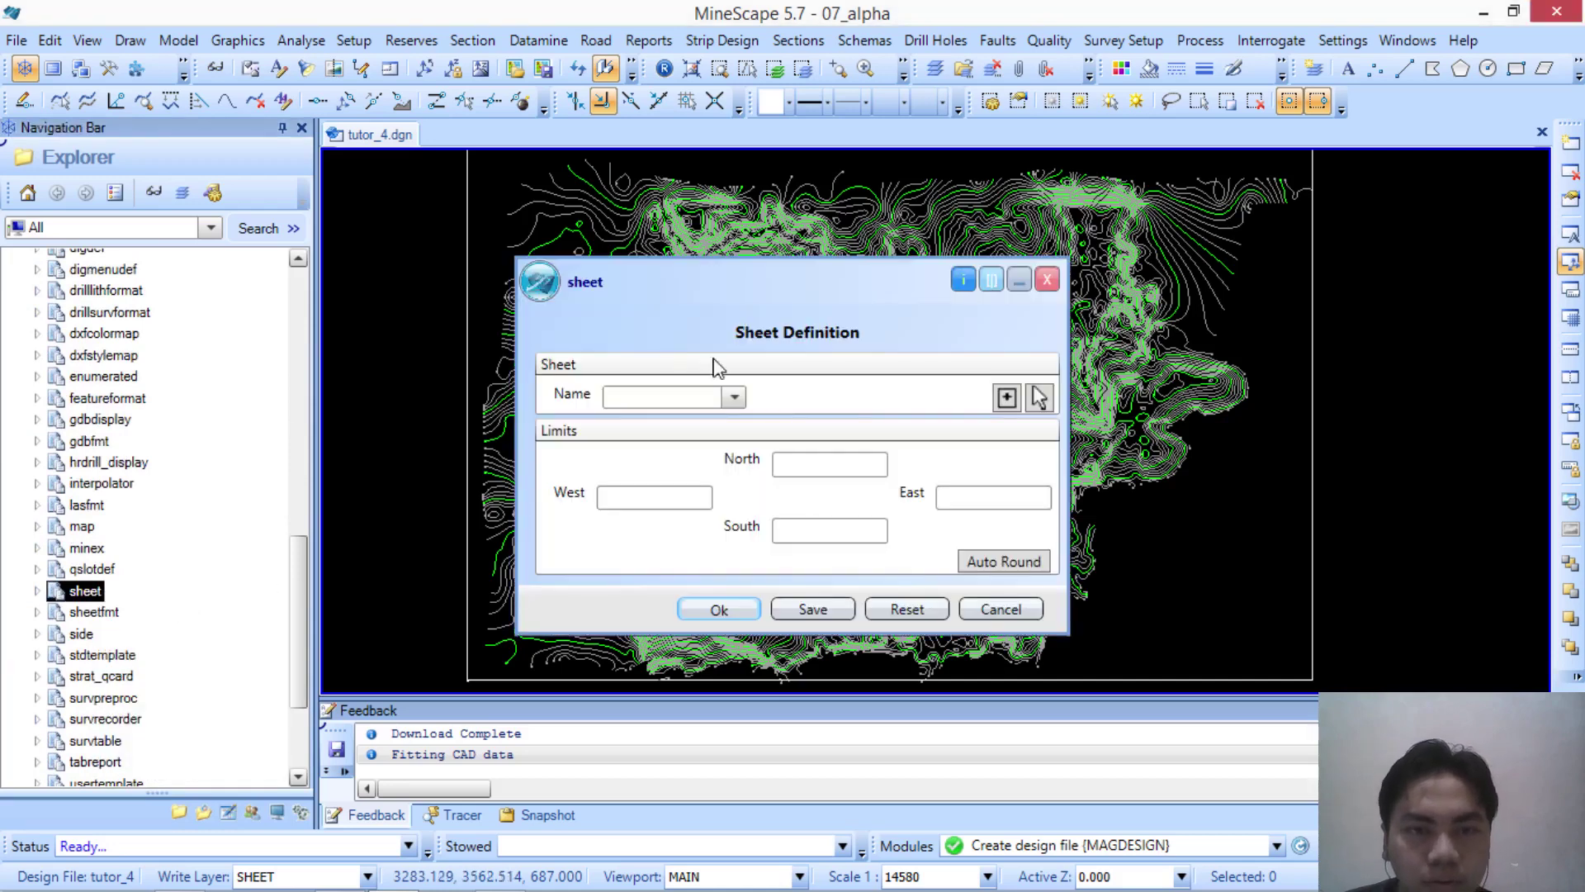
{"action": "left_click_drag", "start_coordinate": [834, 295], "coordinate": [889, 273]}
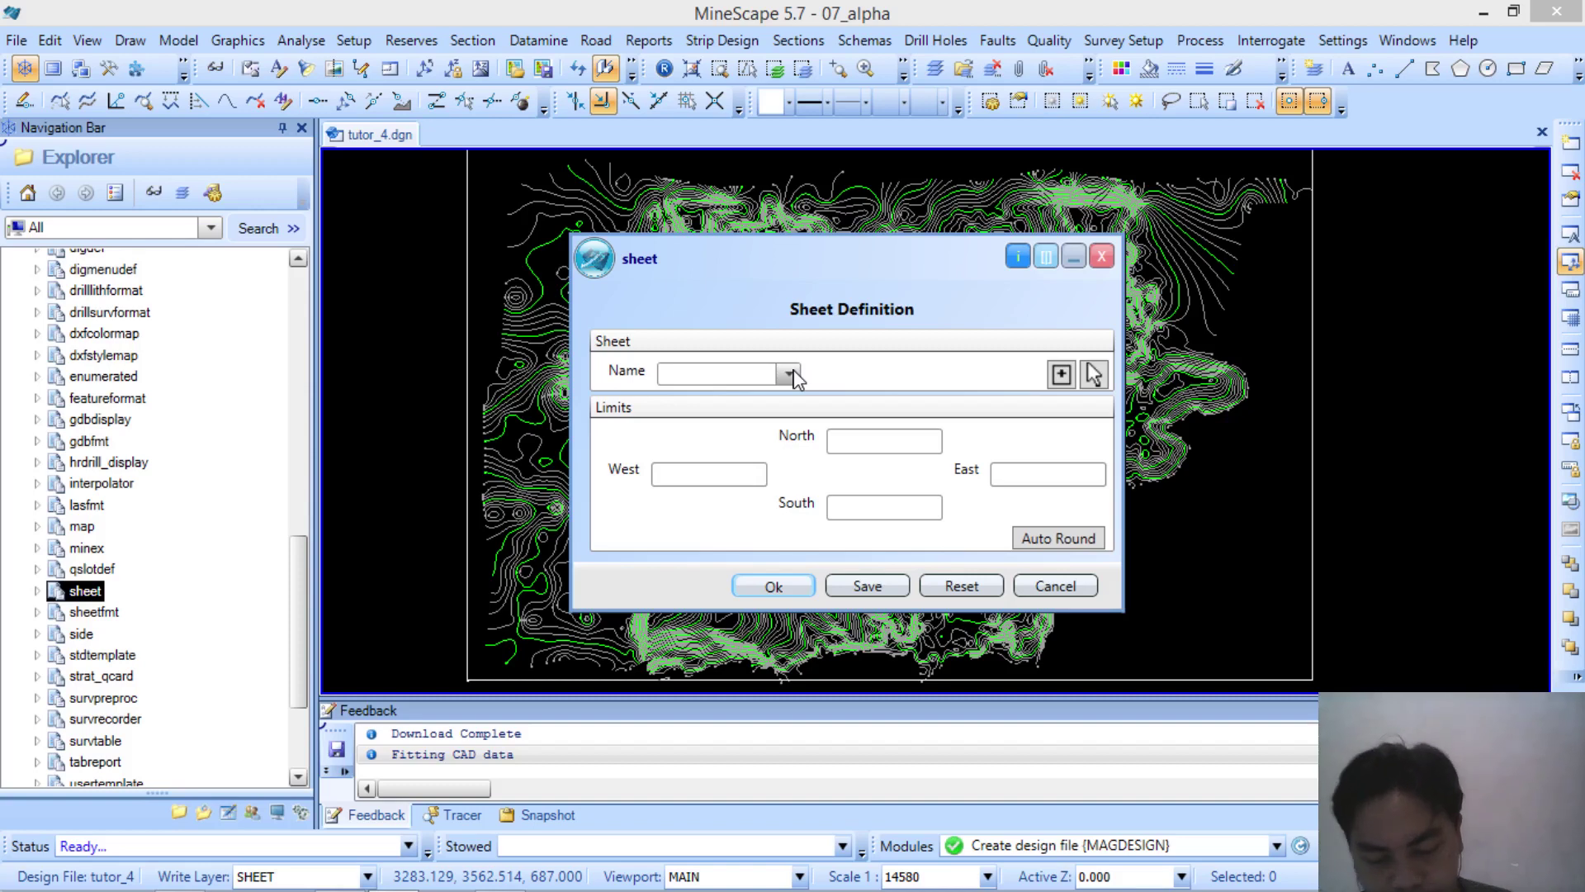
{"action": "left_click", "coordinate": [734, 381]}
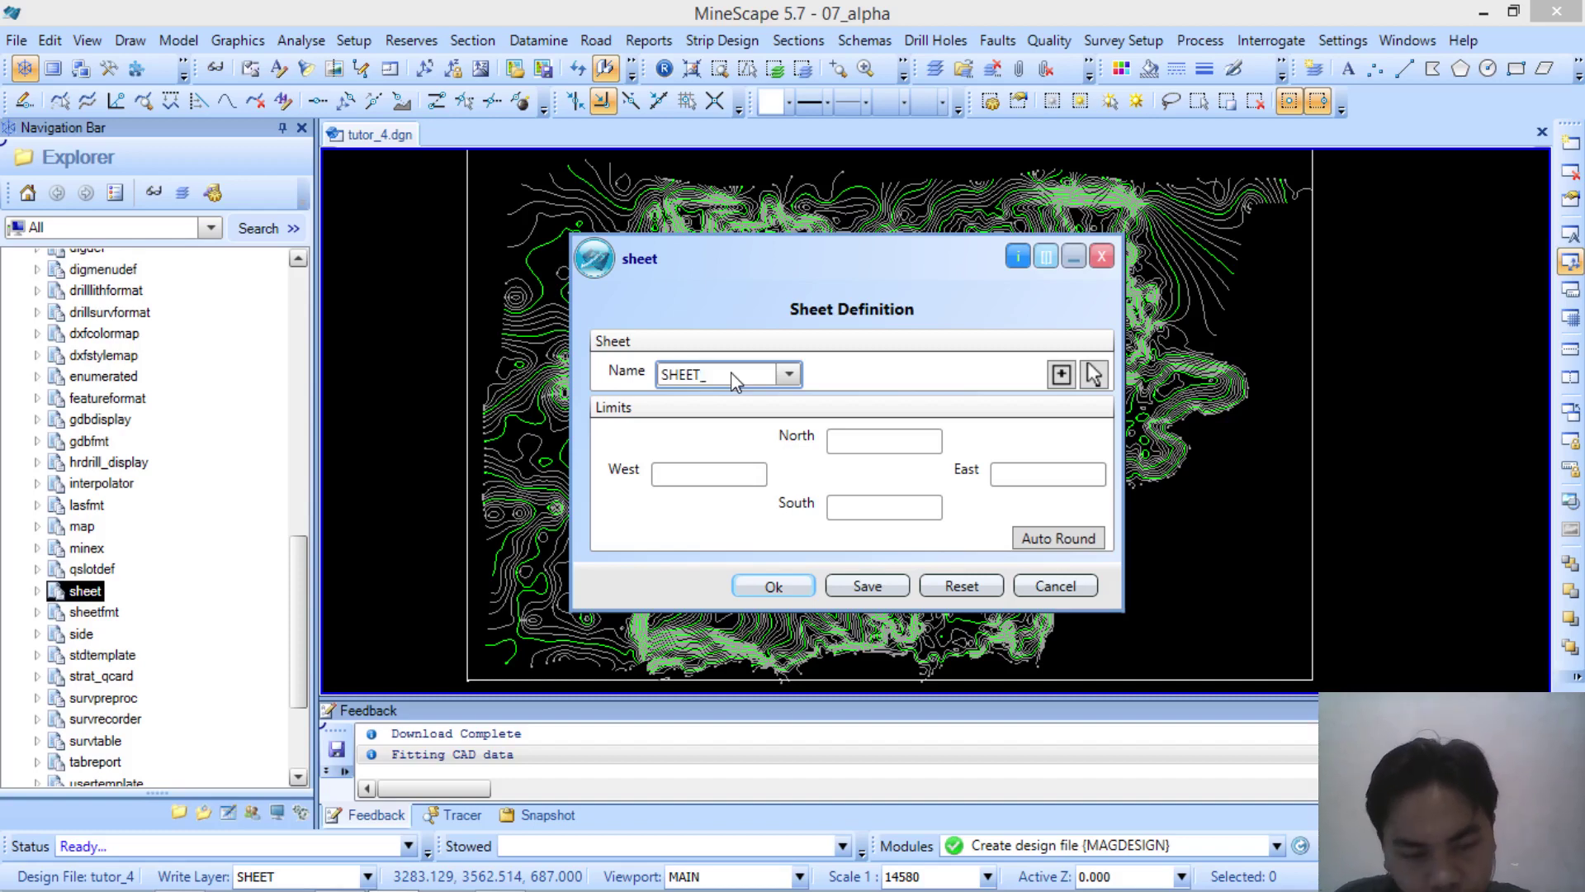
{"action": "type", "text": "HA"}
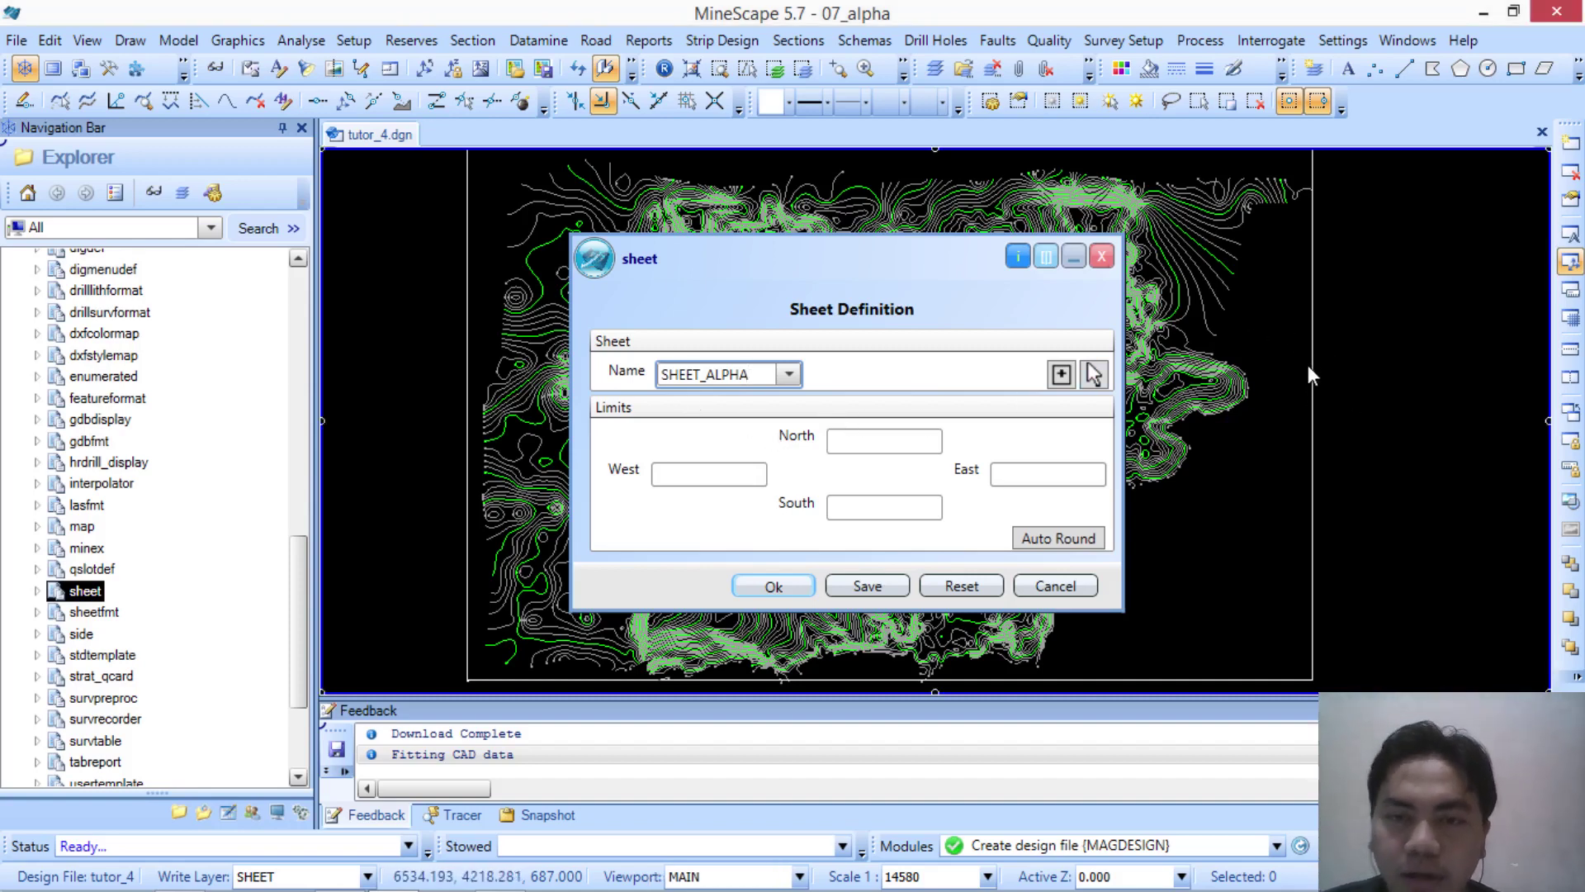
Step: Take the sheet limits of SHEET_ALPHA from the boundary rectangle drawn around the contours
{"action": "left_click", "coordinate": [1094, 375]}
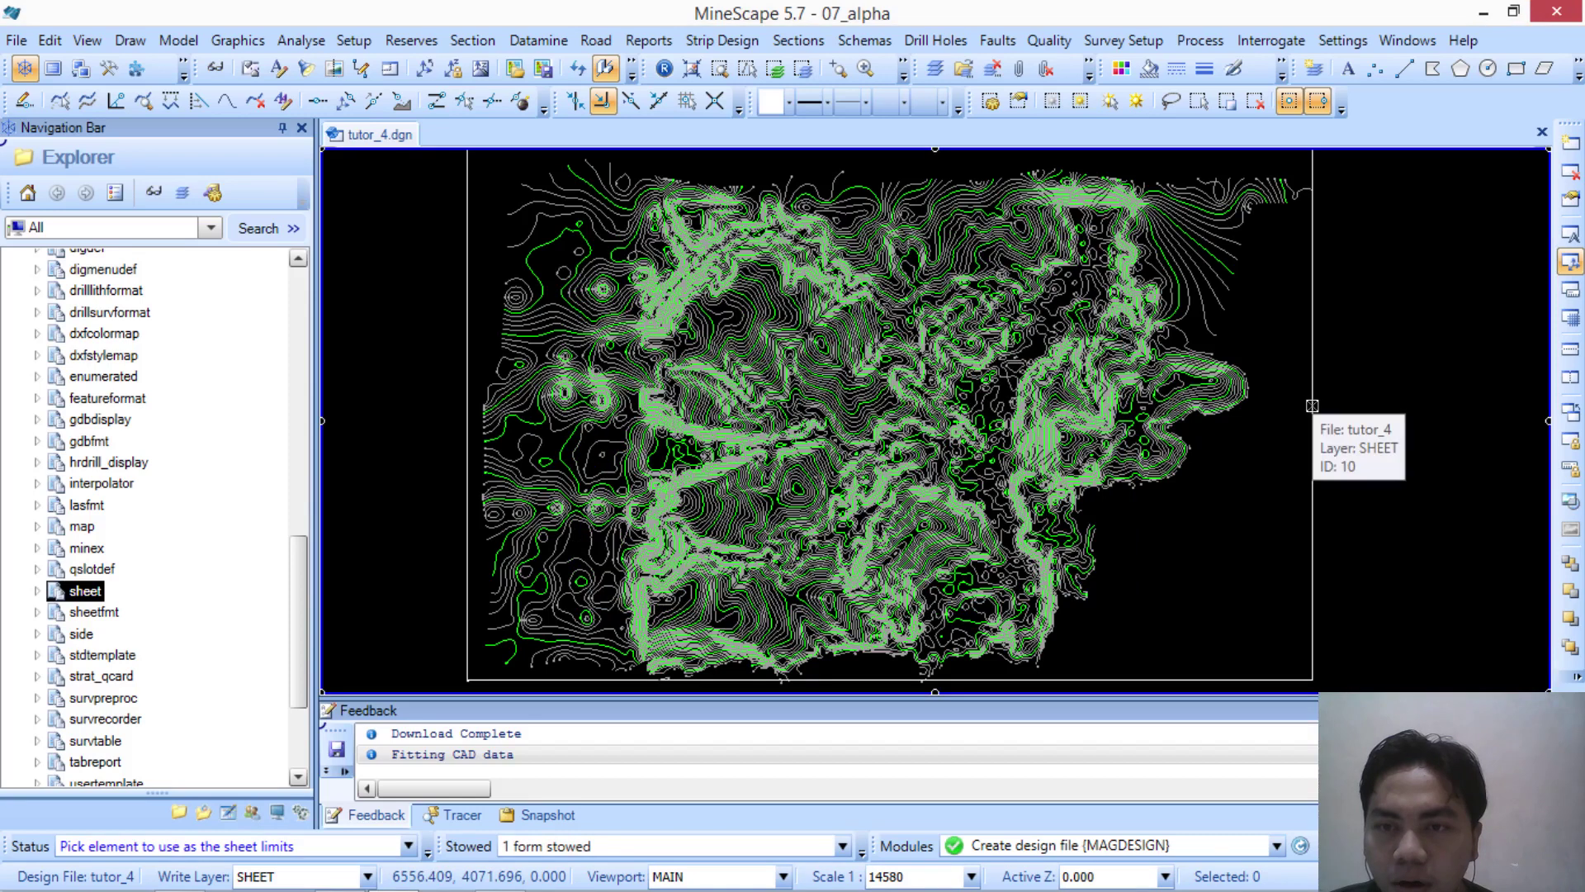
{"action": "left_click", "coordinate": [1313, 405]}
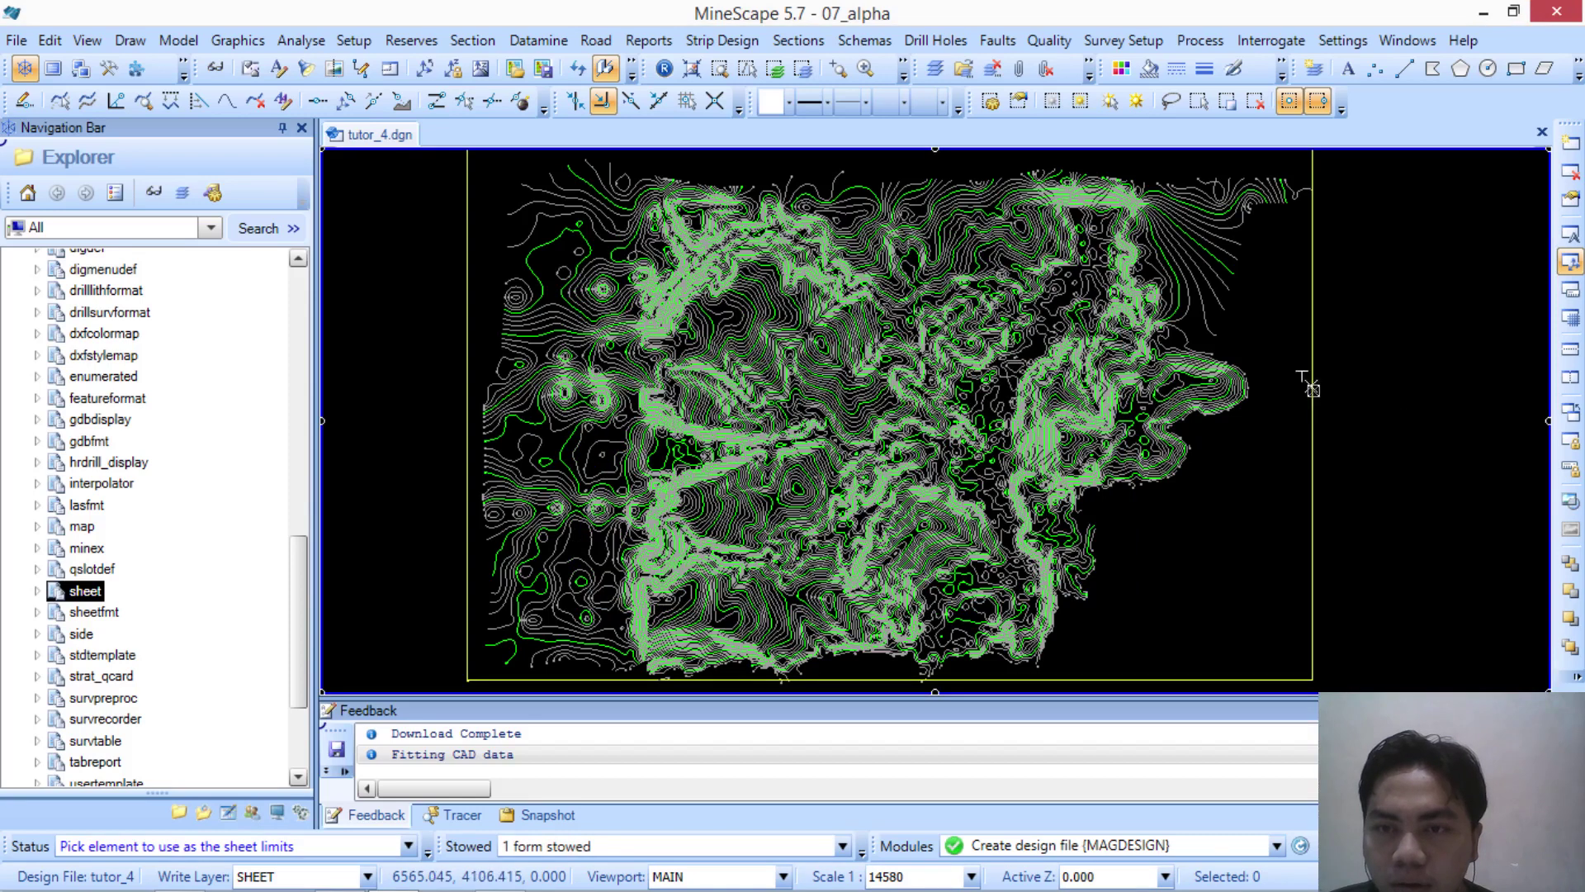
{"action": "left_click", "coordinate": [1312, 388]}
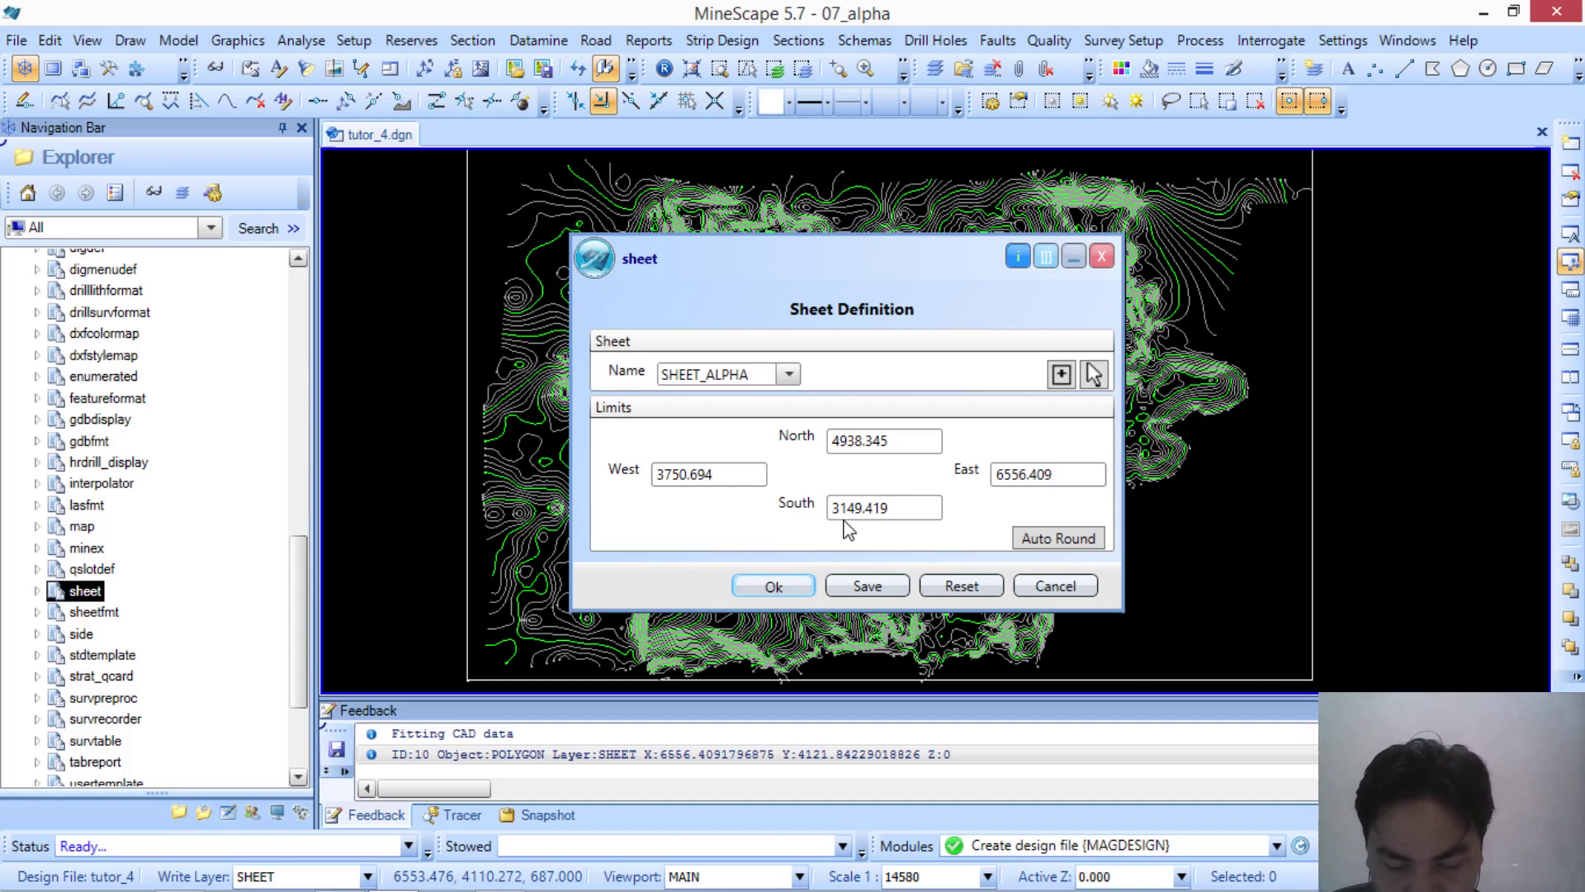
Step: Confirm the SHEET_ALPHA sheet definition and expand the sheet specs to check that it is listed
{"action": "left_click", "coordinate": [791, 588]}
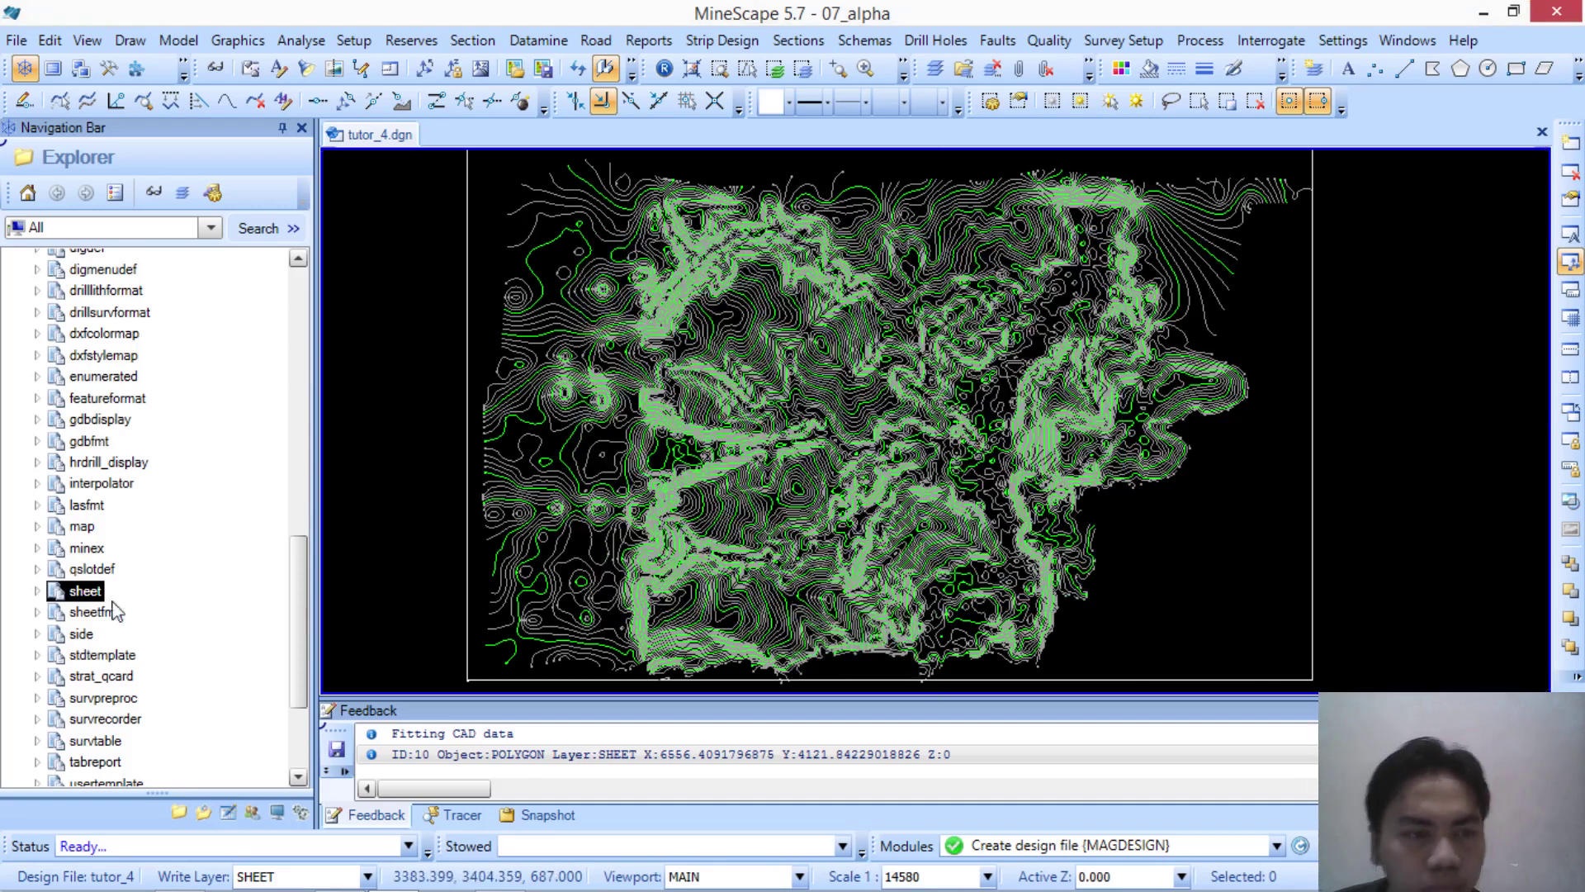
{"action": "left_click", "coordinate": [37, 592]}
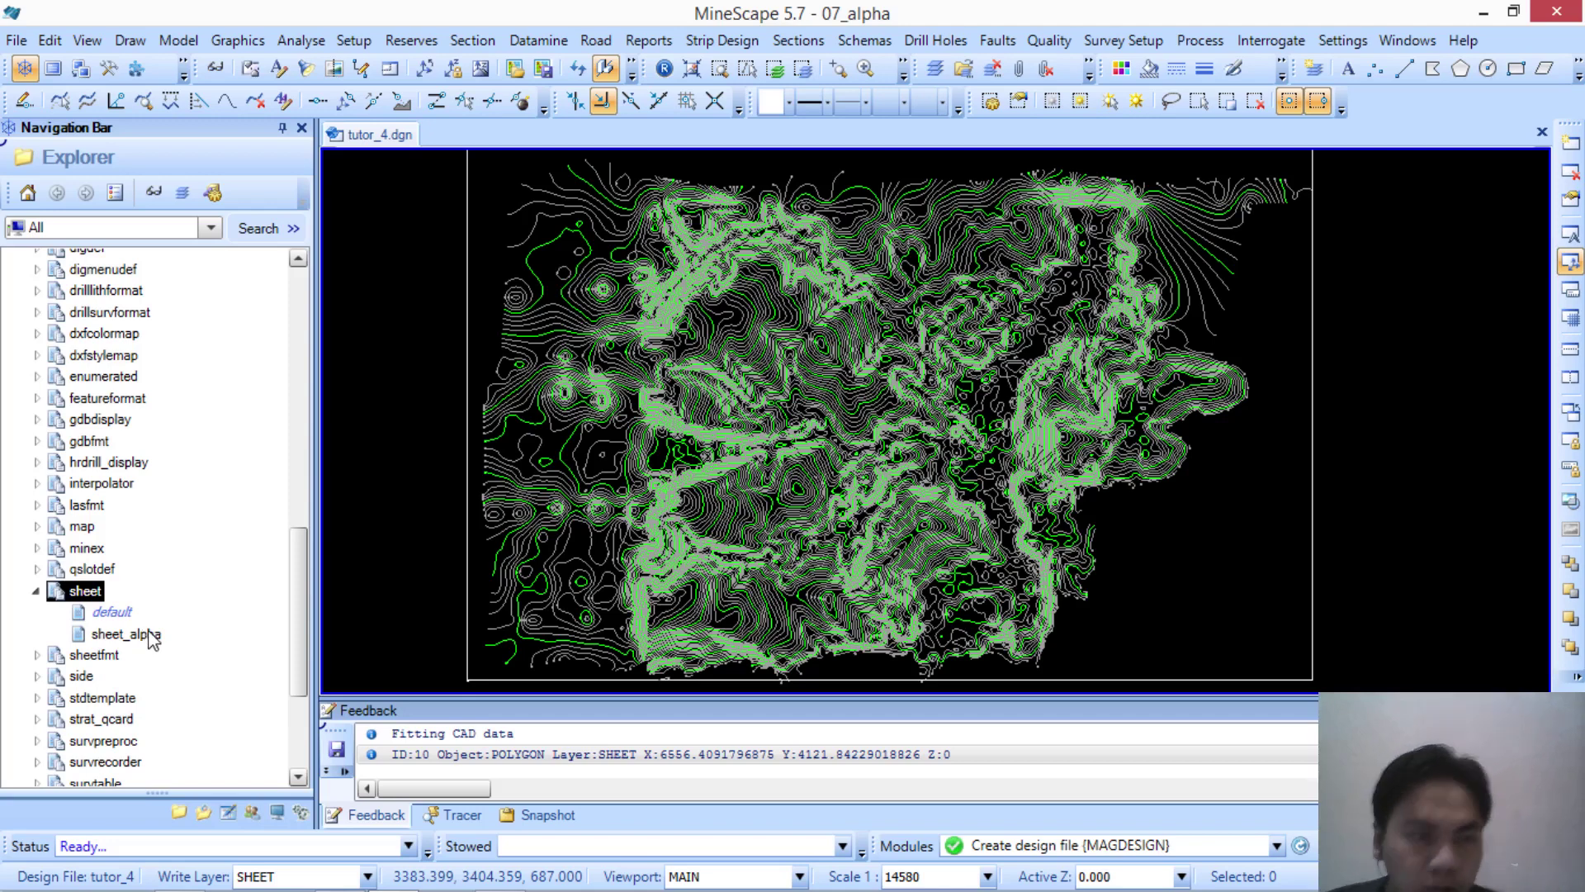
Step: Start a new spec category under Specs
{"action": "left_click_drag", "start_coordinate": [299, 583], "coordinate": [304, 497]}
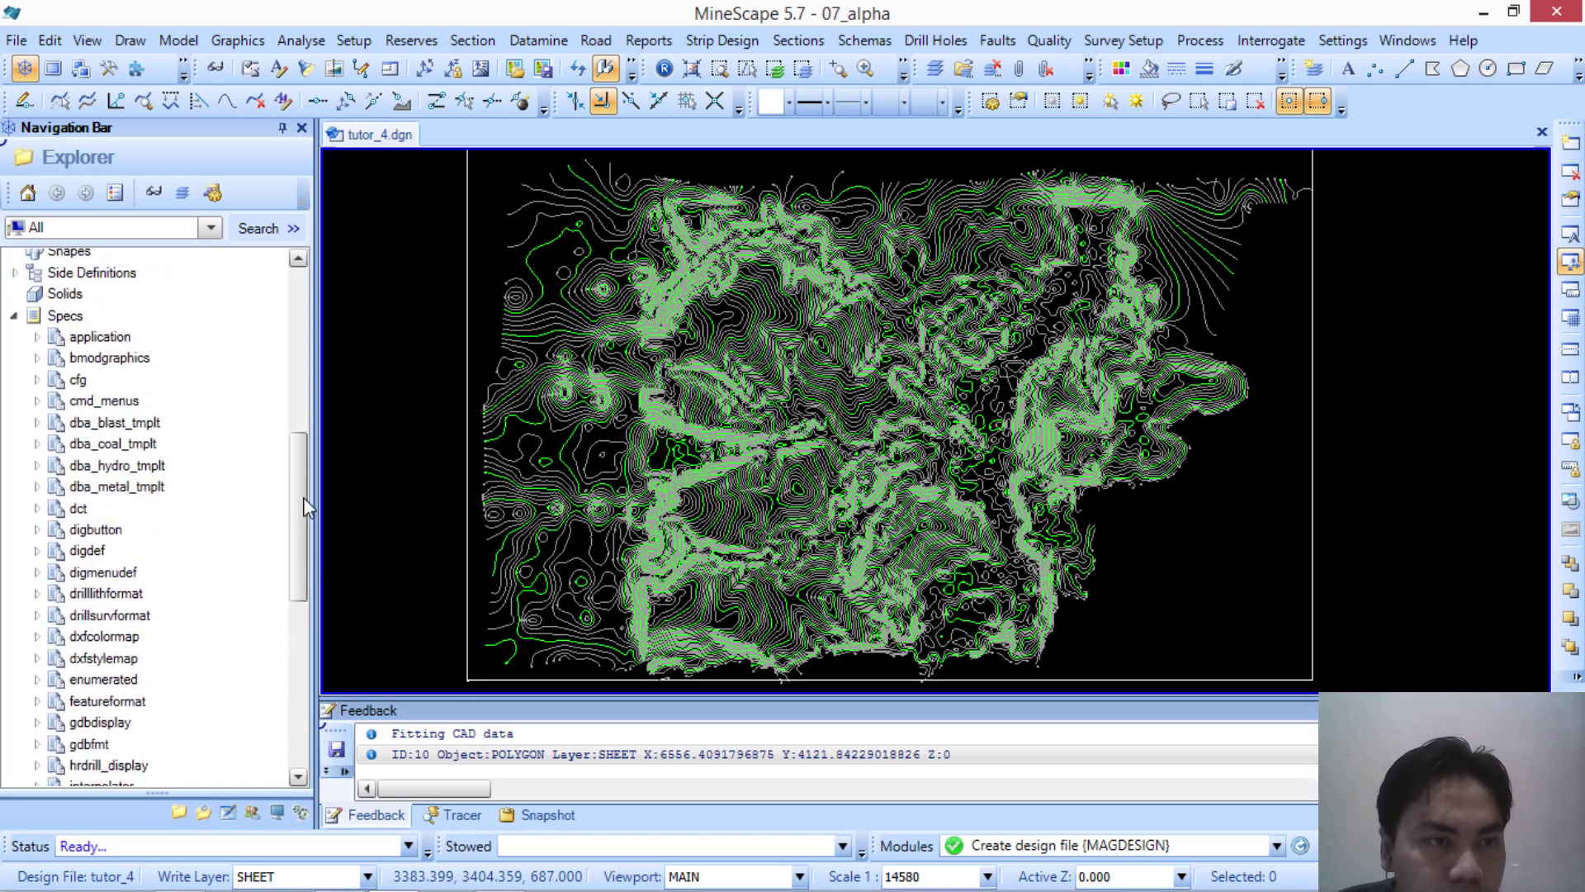
{"action": "left_click", "coordinate": [71, 320]}
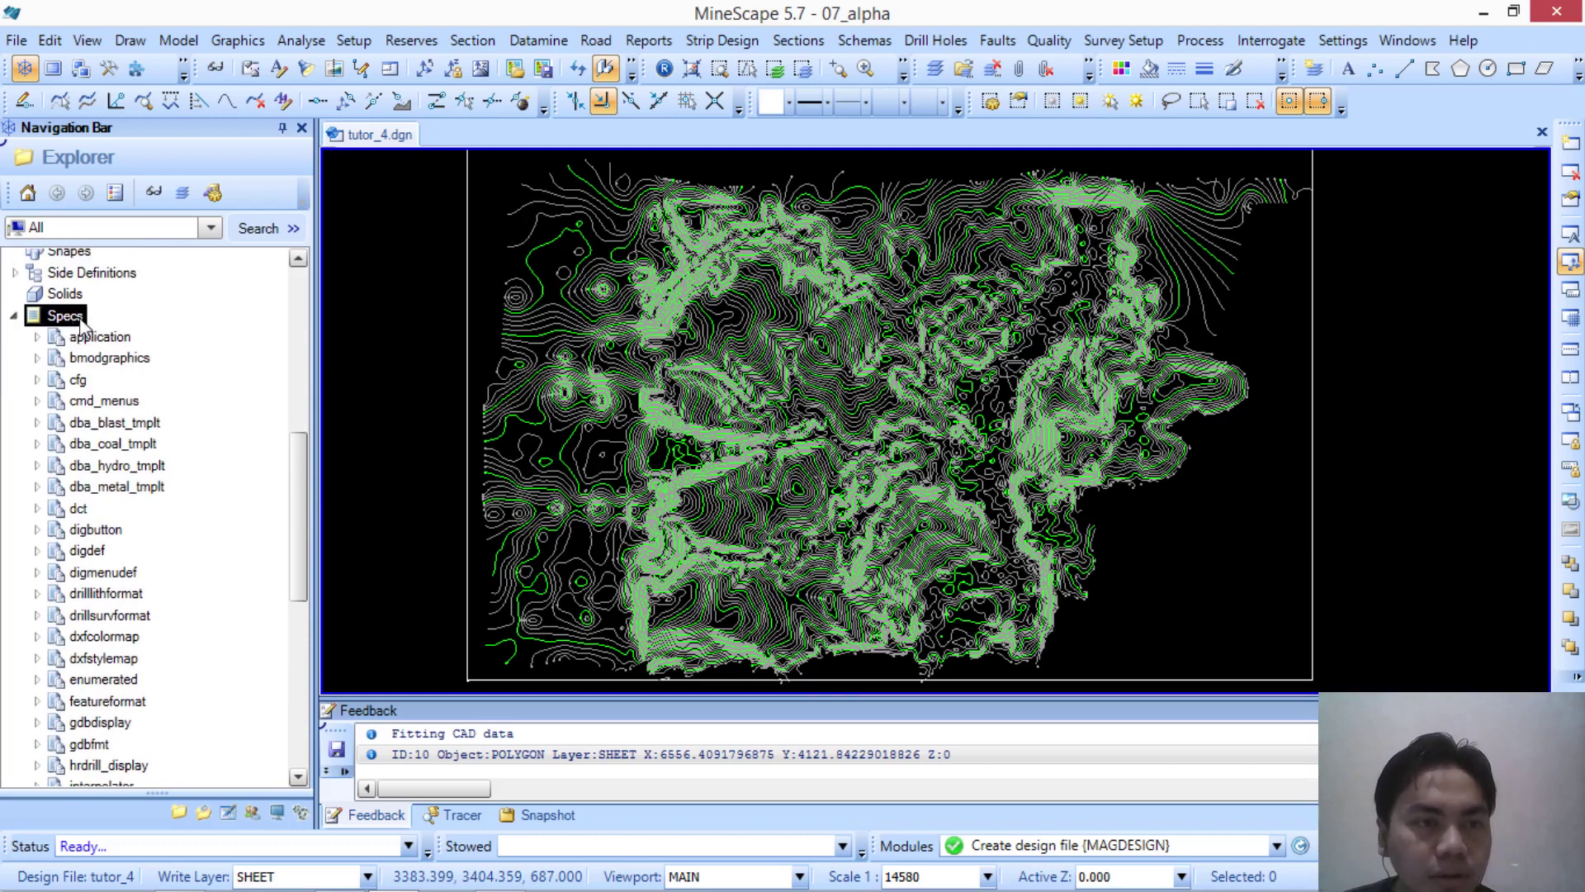
{"action": "right_click", "coordinate": [79, 323]}
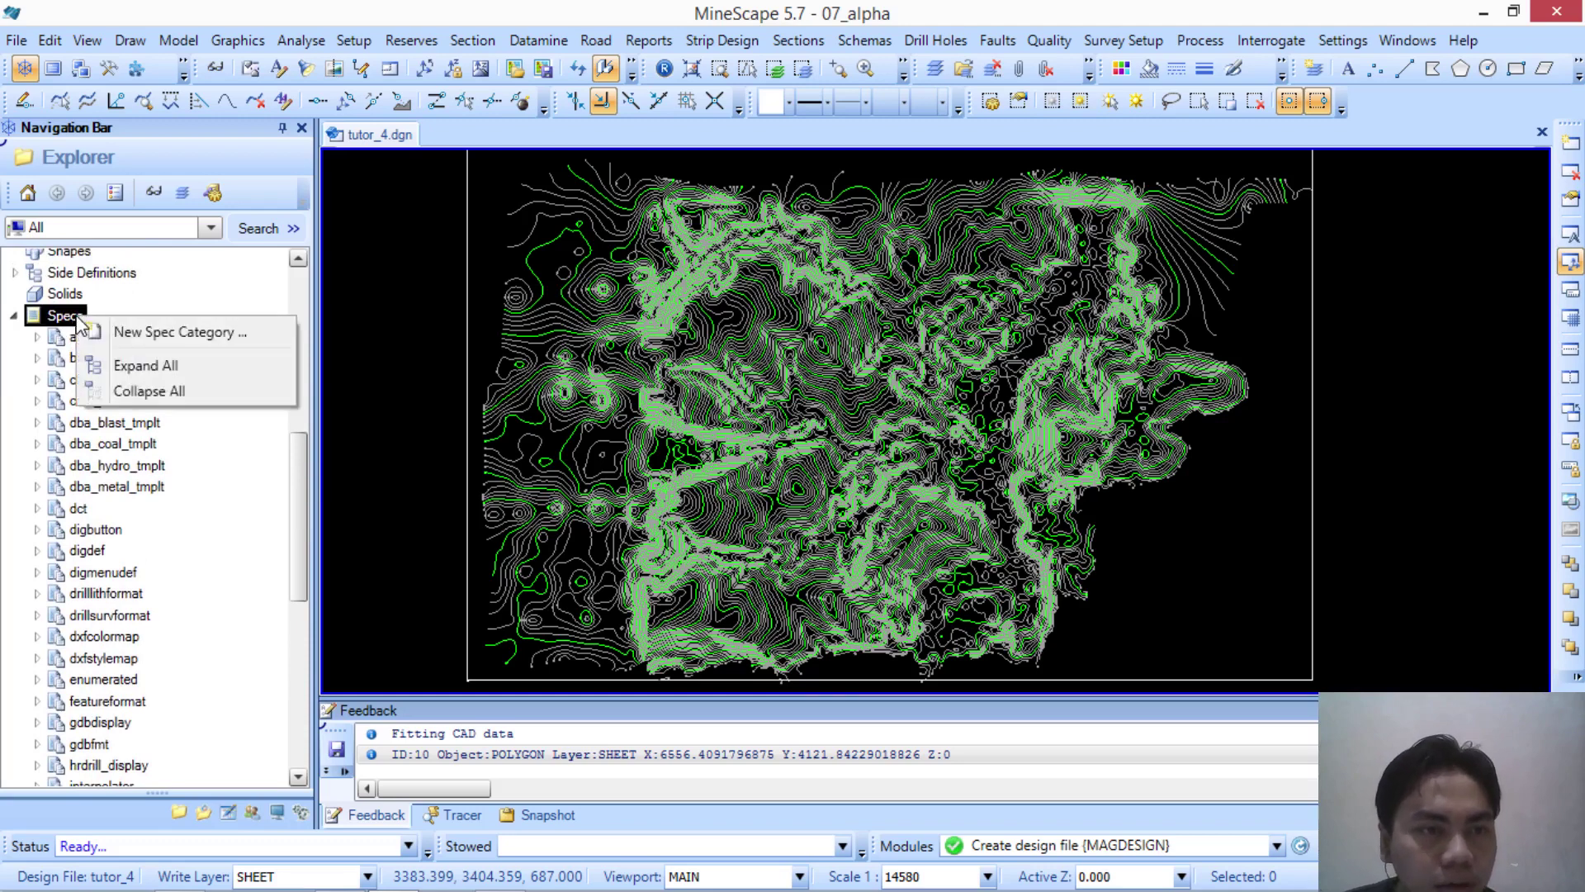
{"action": "left_click", "coordinate": [215, 334]}
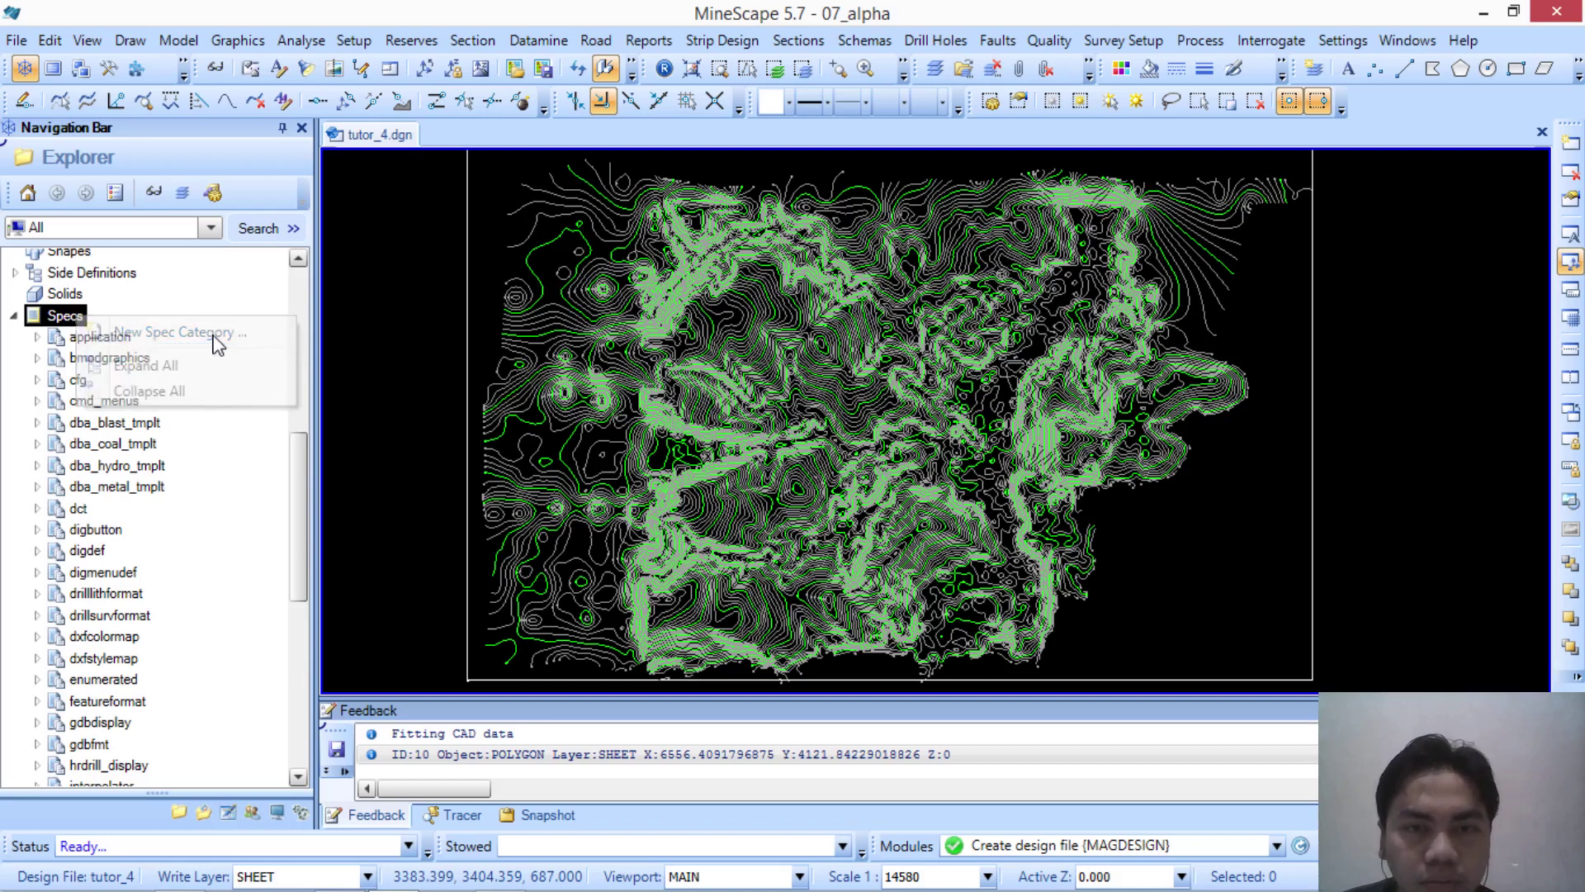
{"action": "left_click_drag", "start_coordinate": [789, 372], "coordinate": [850, 329]}
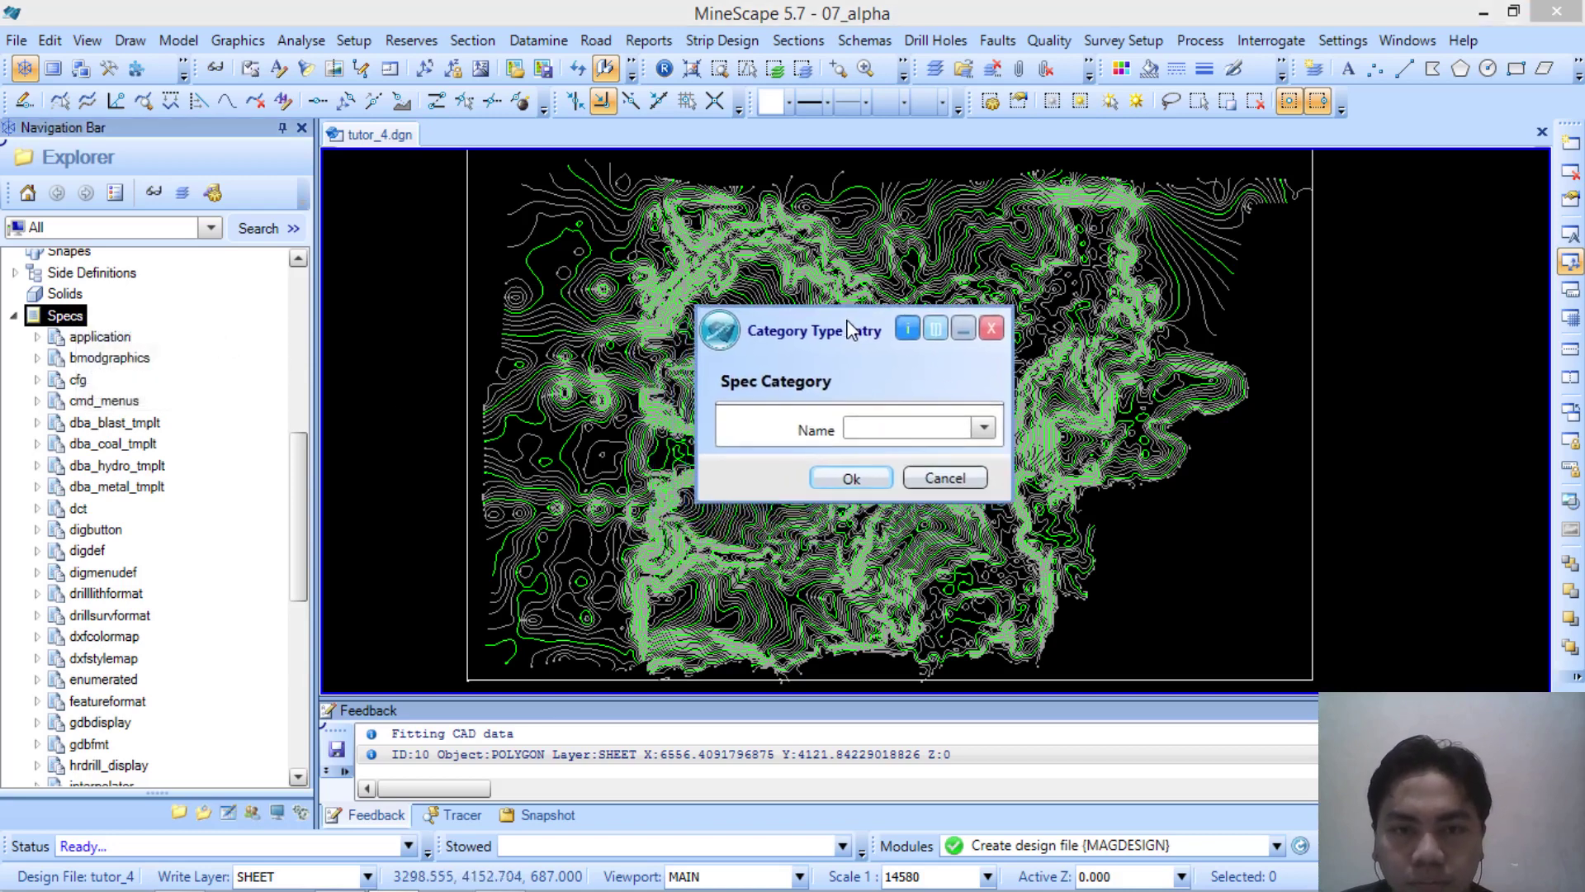
Step: Filter the spec category names with GR* and create the category as Gridspec
{"action": "left_click", "coordinate": [983, 429]}
{"action": "scroll", "coordinate": [948, 495], "scroll_direction": "down", "scroll_amount": 5}
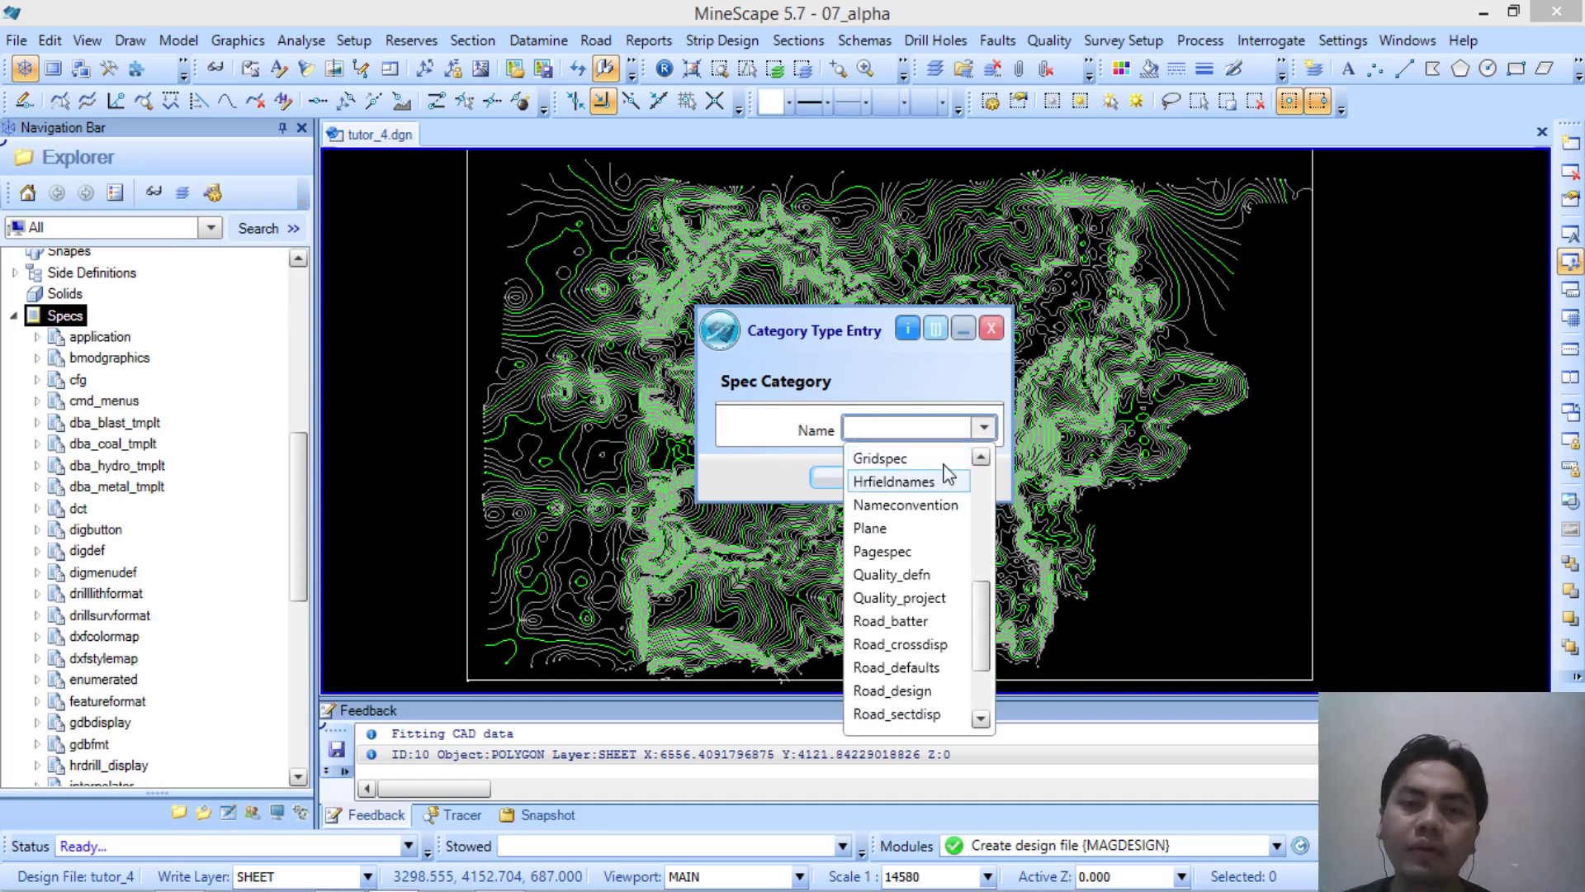
{"action": "left_click", "coordinate": [920, 429]}
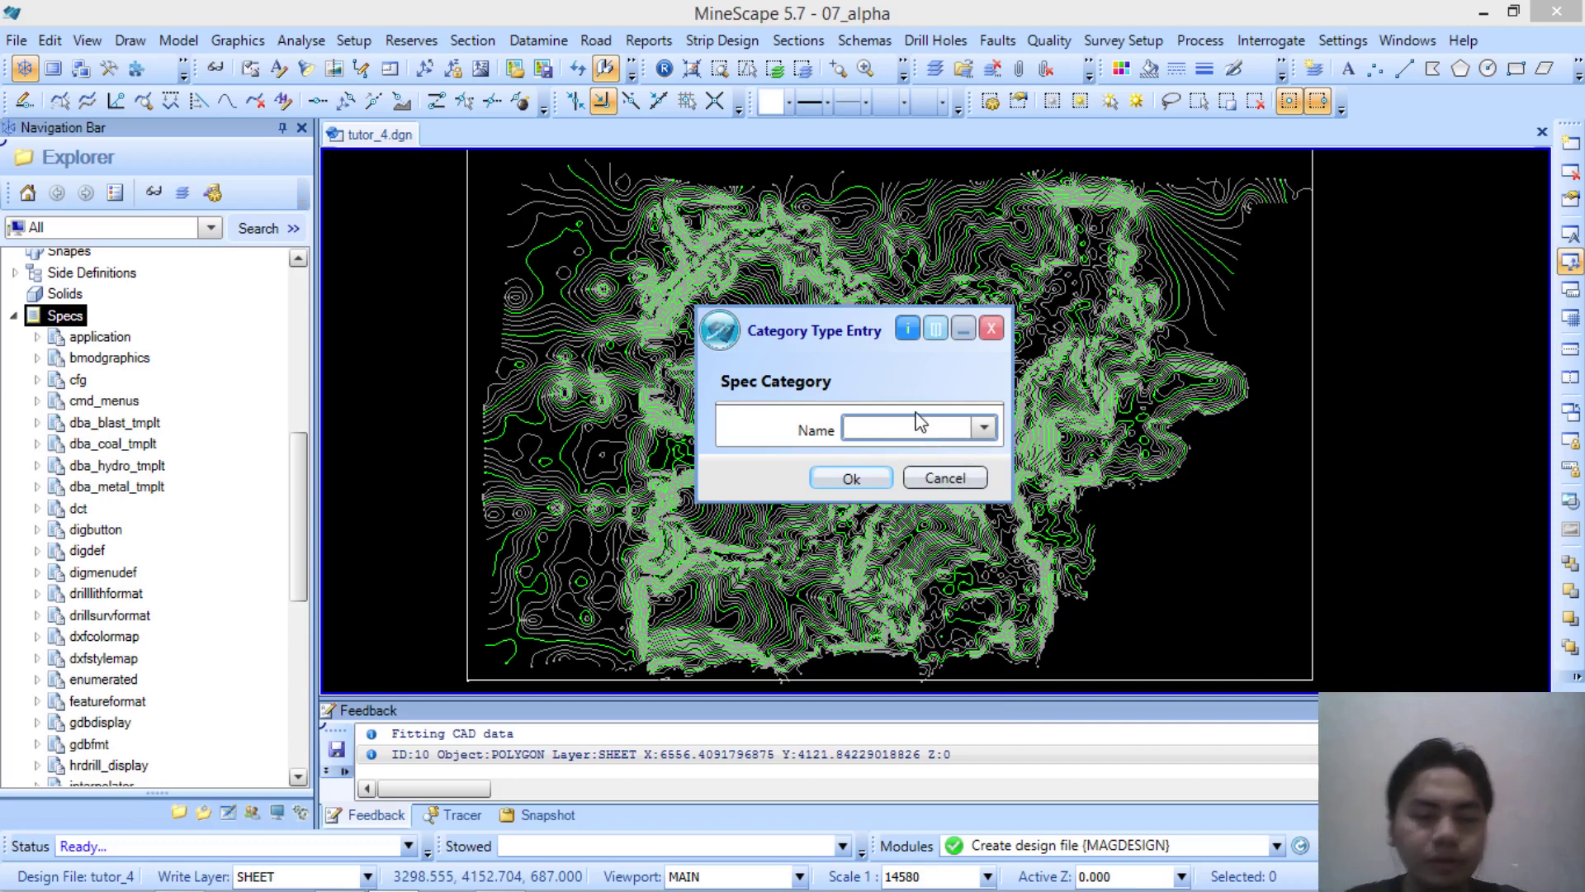
{"action": "type", "text": "GR"}
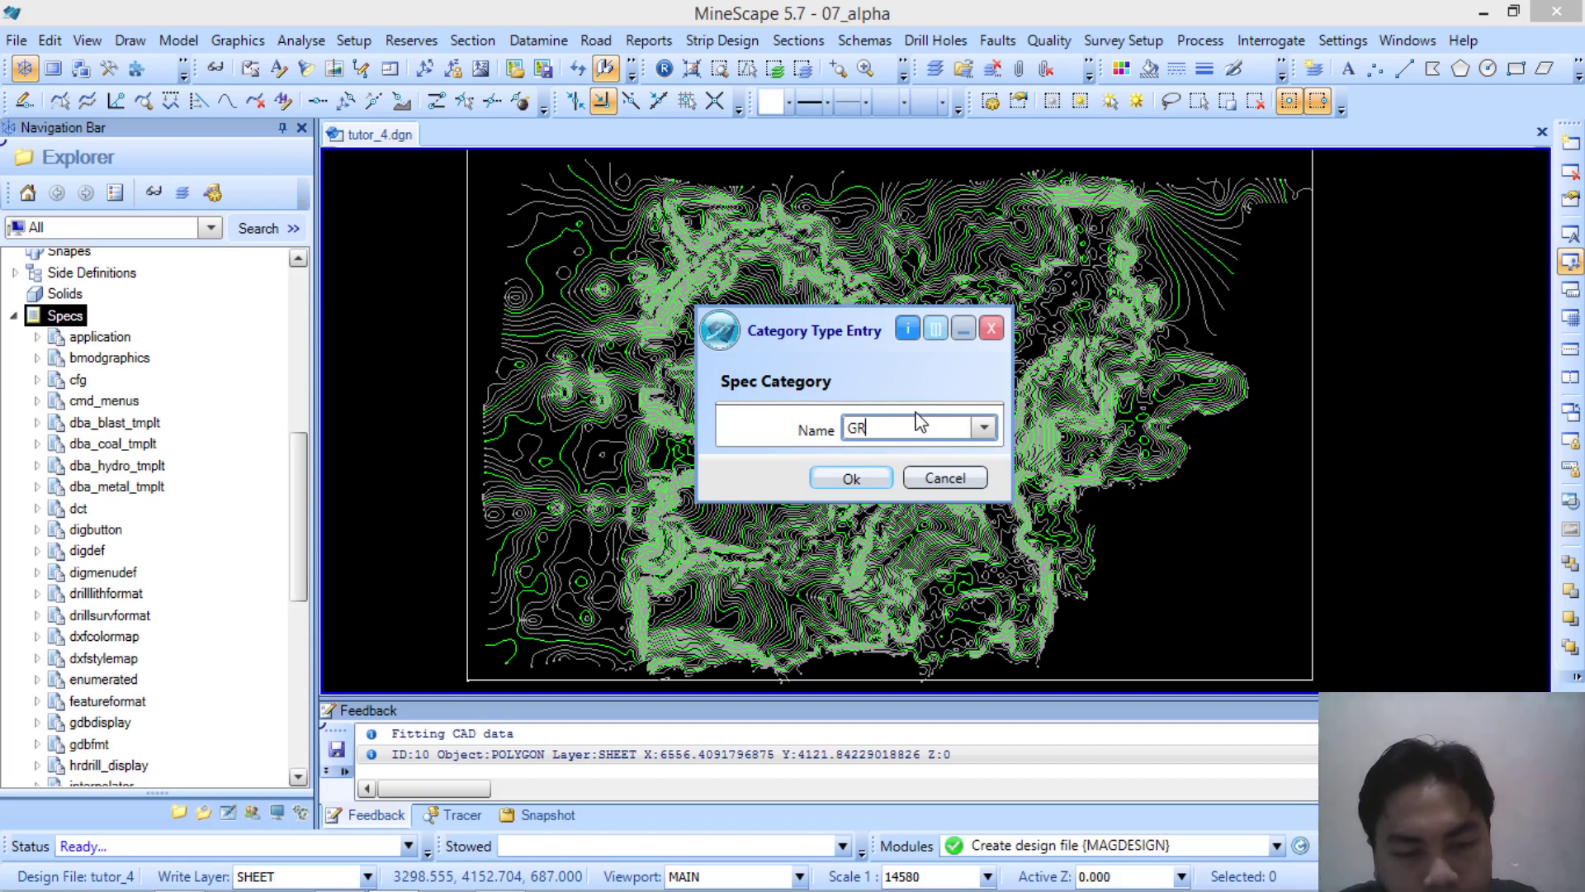
{"action": "type", "text": "*"}
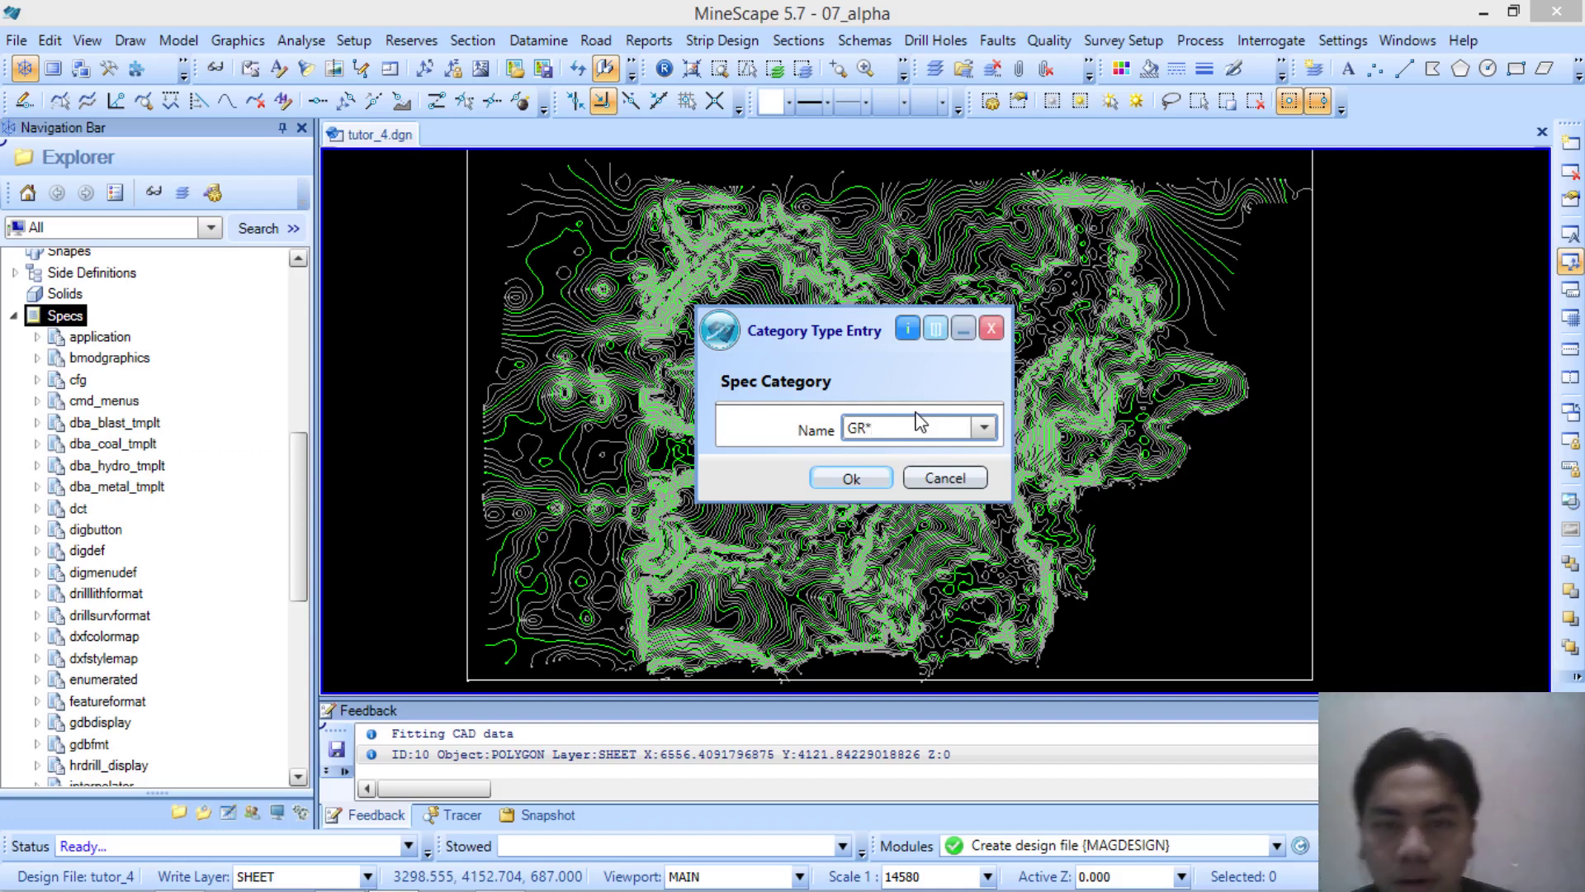
{"action": "left_click", "coordinate": [984, 427]}
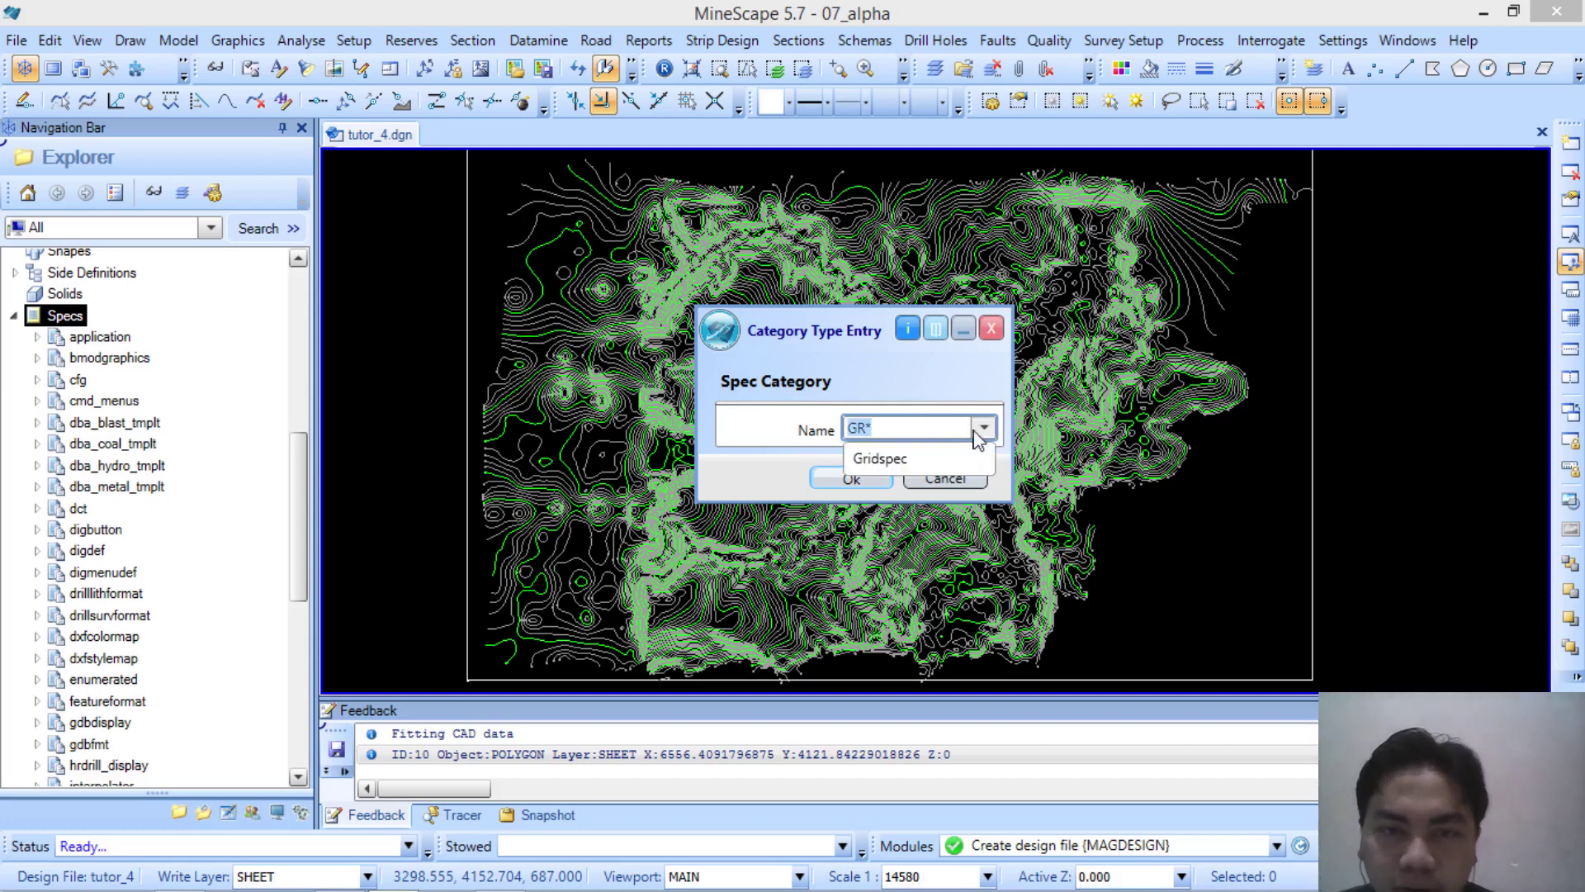
{"action": "left_click", "coordinate": [912, 463]}
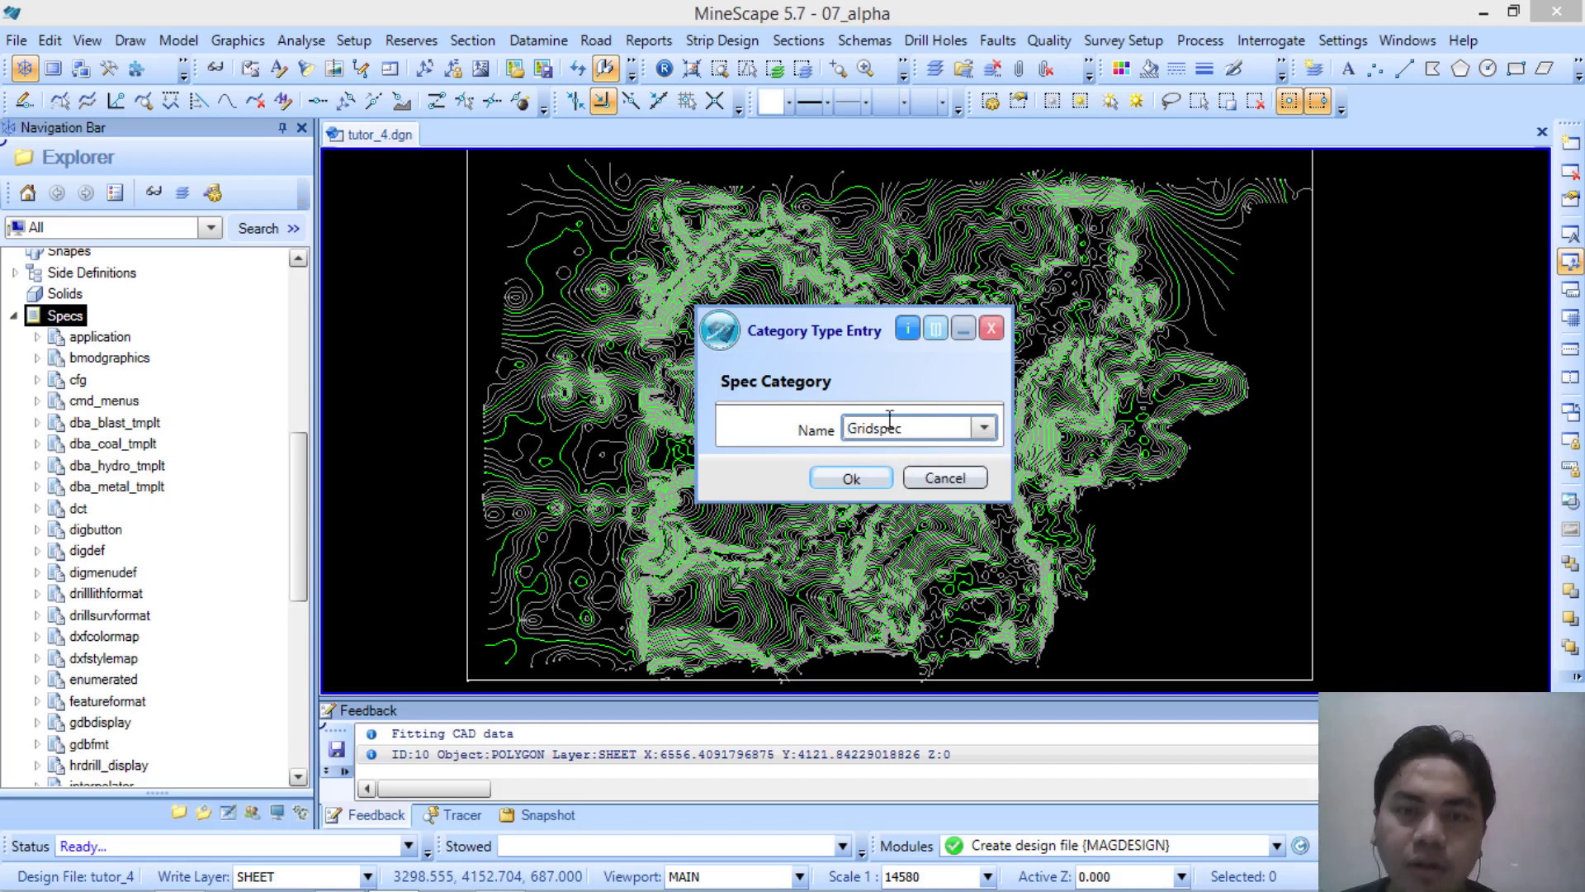
{"action": "left_click", "coordinate": [855, 484]}
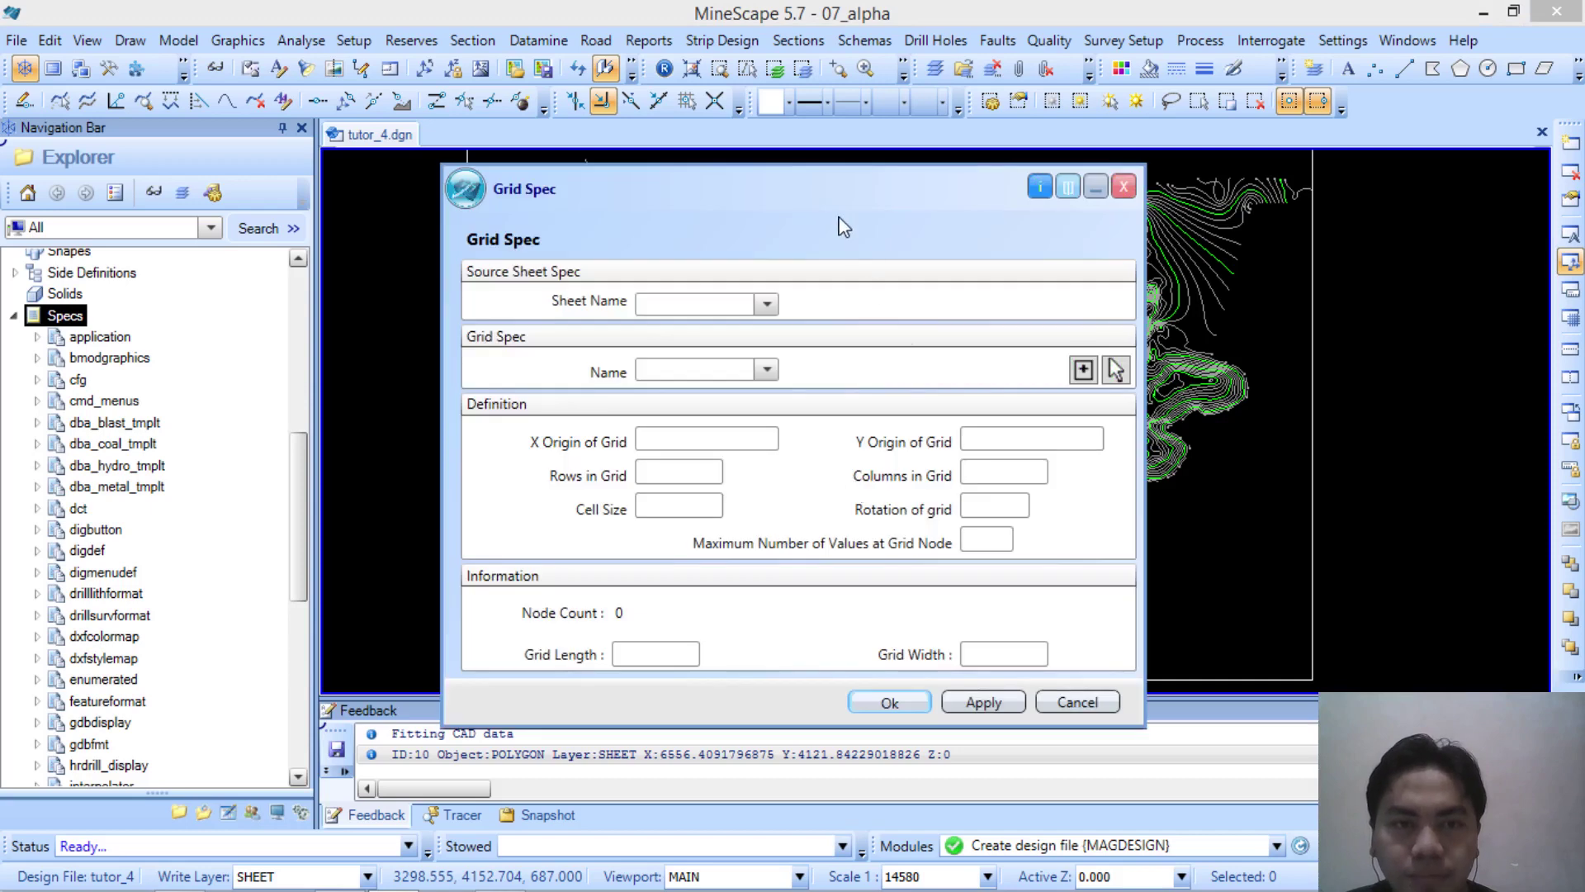
Step: Choose sheet_alpha as the source sheet of the new grid spec
{"action": "left_click_drag", "start_coordinate": [864, 212], "coordinate": [912, 194]}
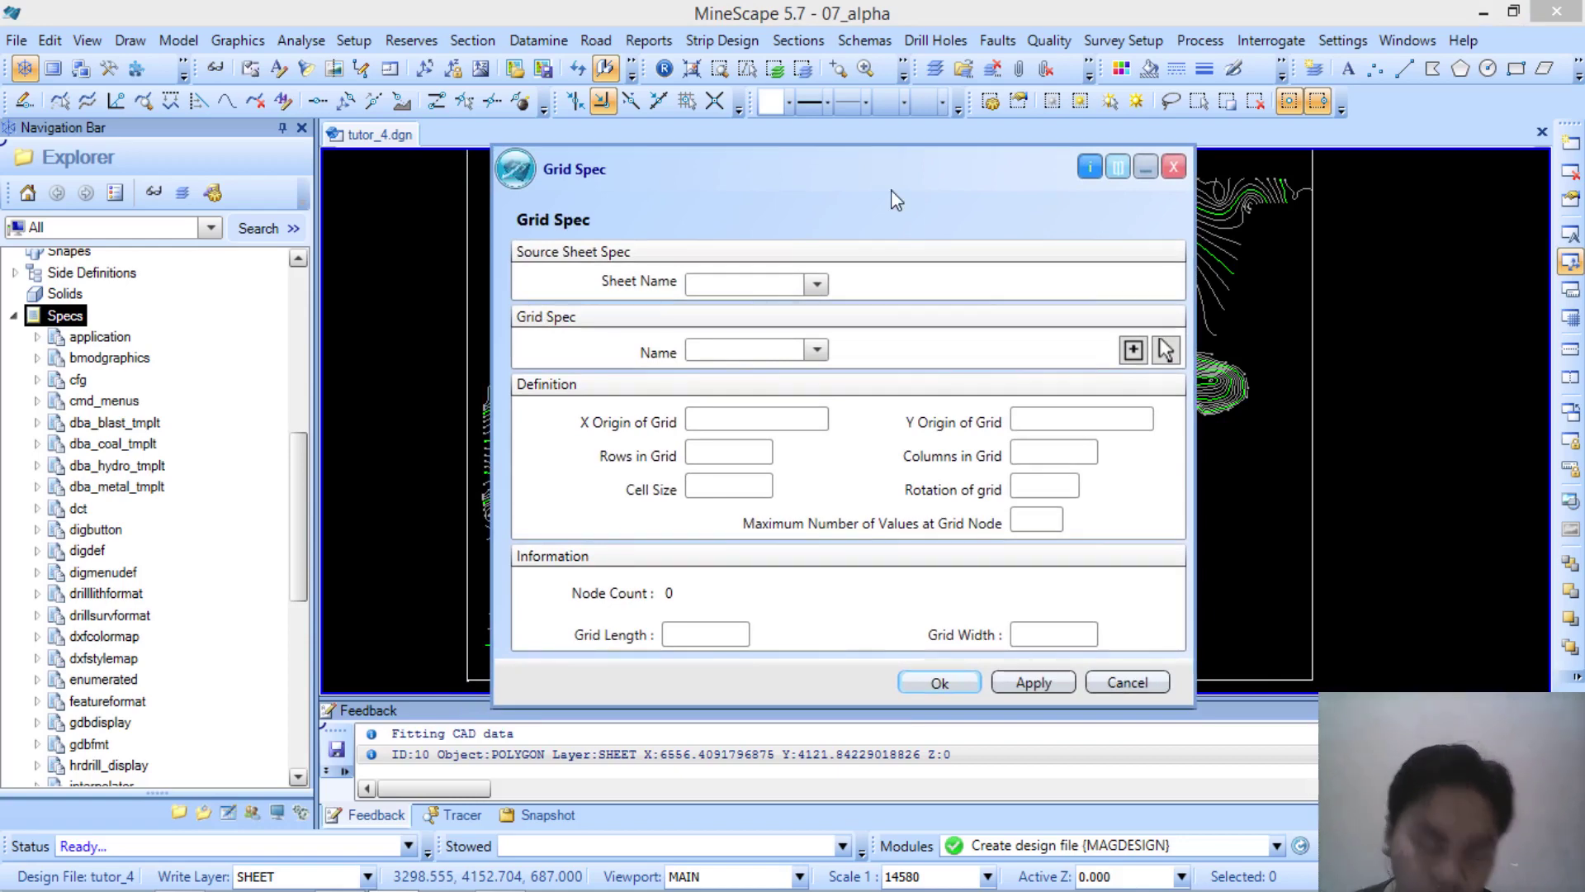
{"action": "left_click", "coordinate": [817, 285]}
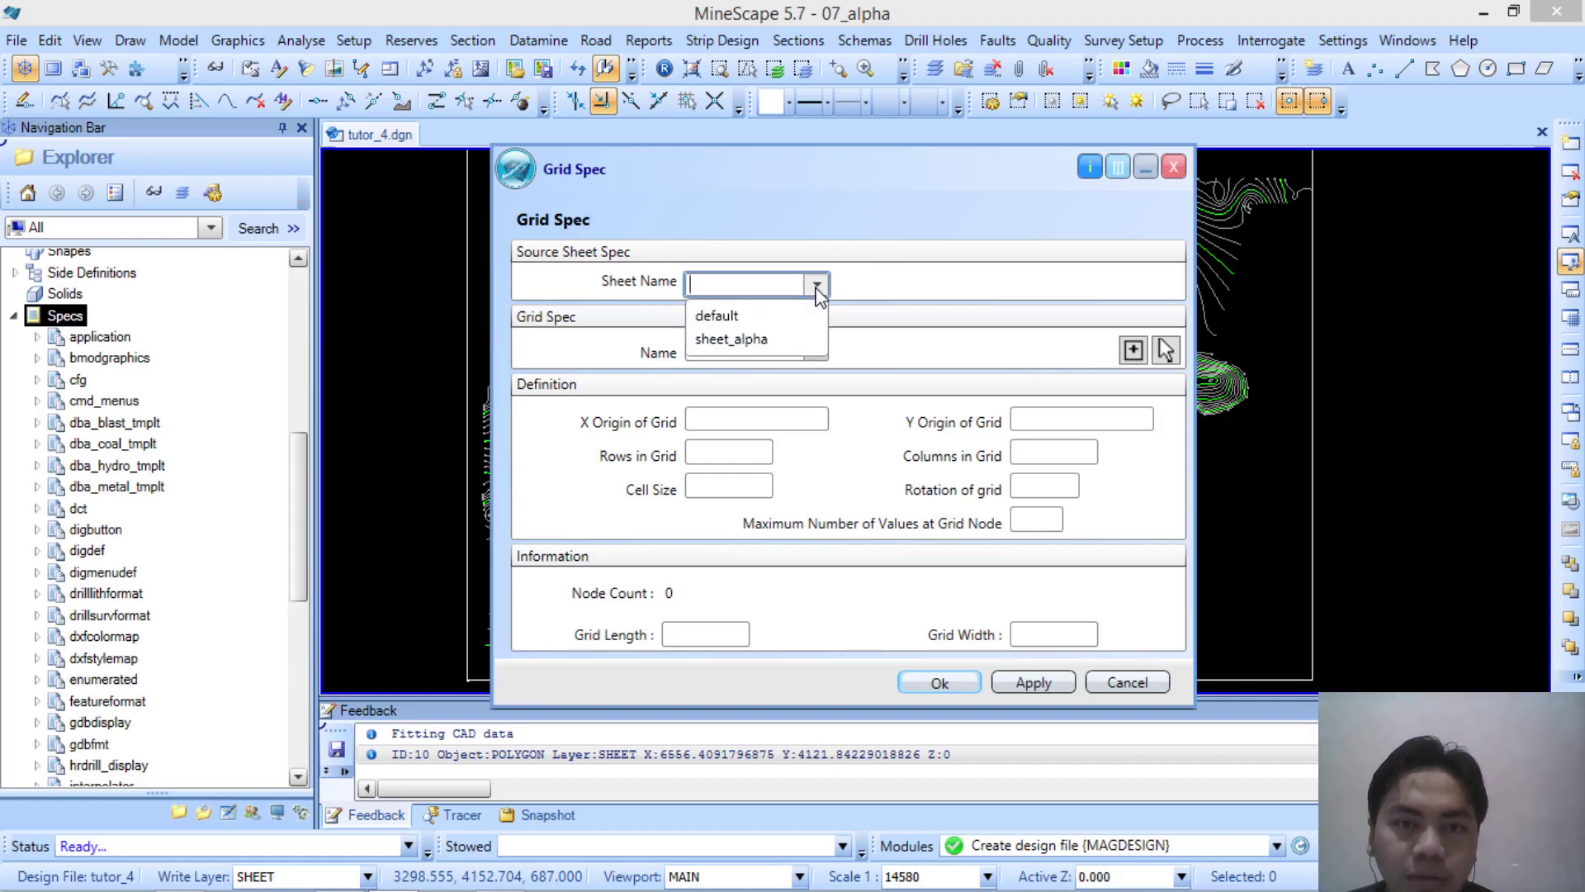
{"action": "left_click", "coordinate": [816, 289]}
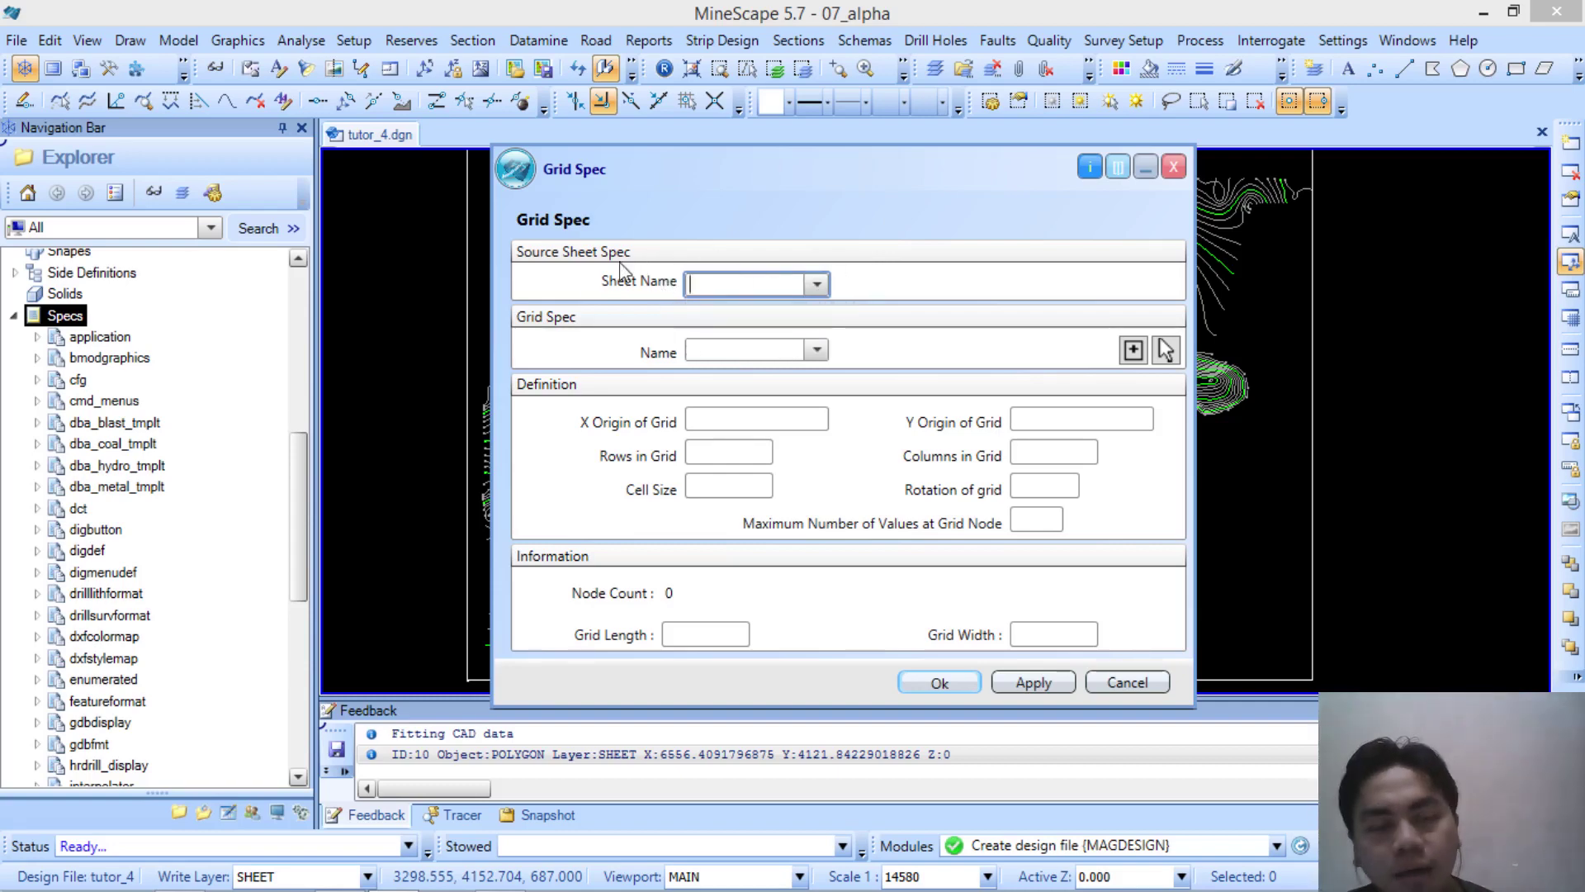
{"action": "left_click", "coordinate": [815, 284]}
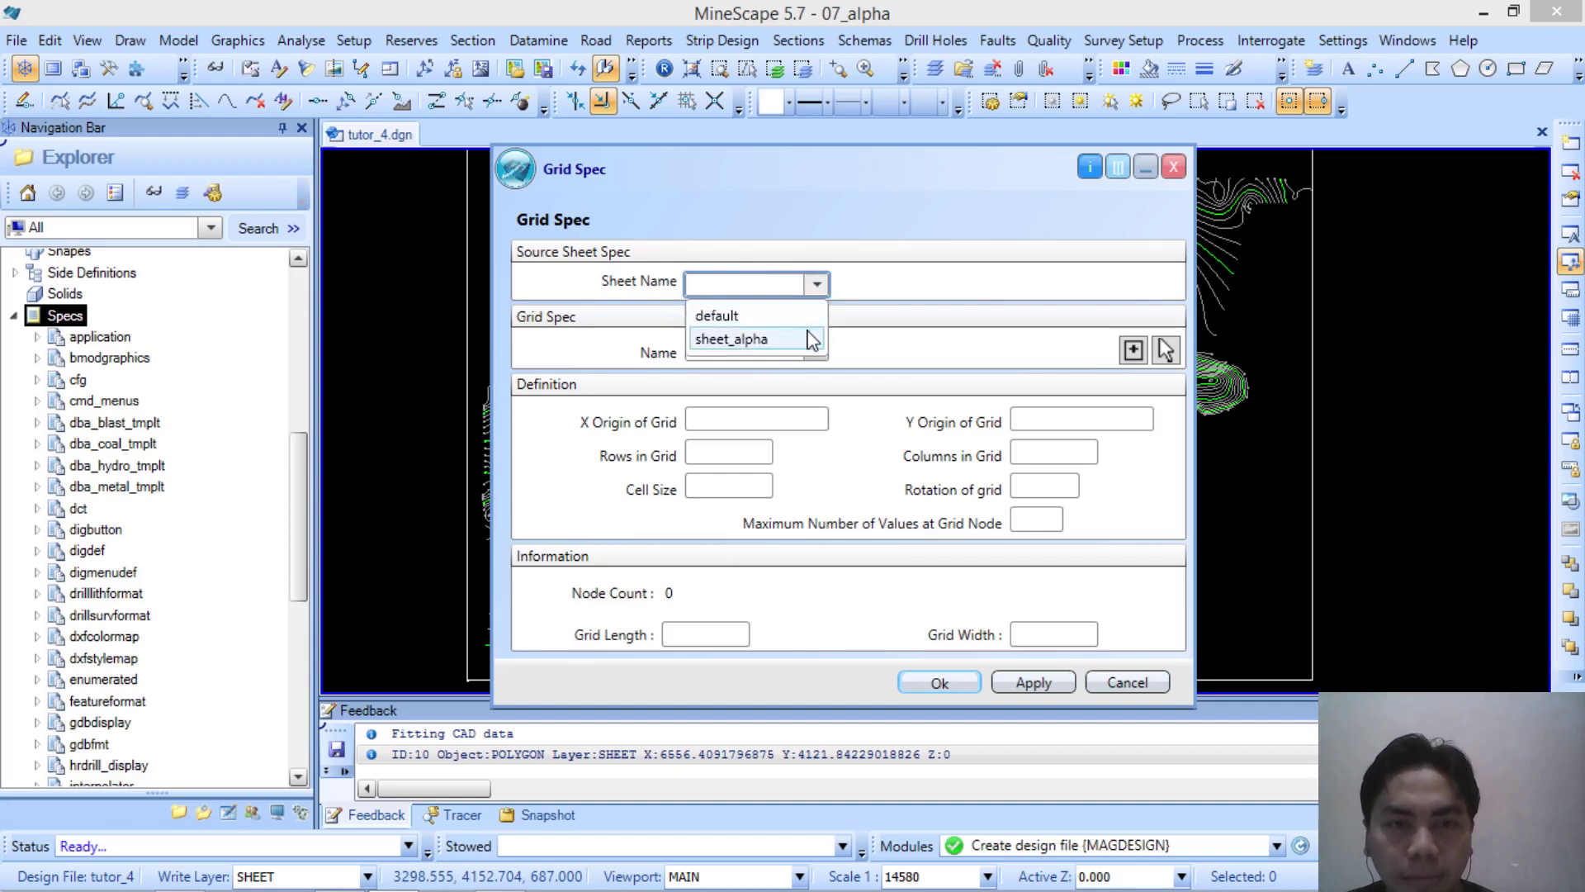
{"action": "left_click", "coordinate": [814, 340]}
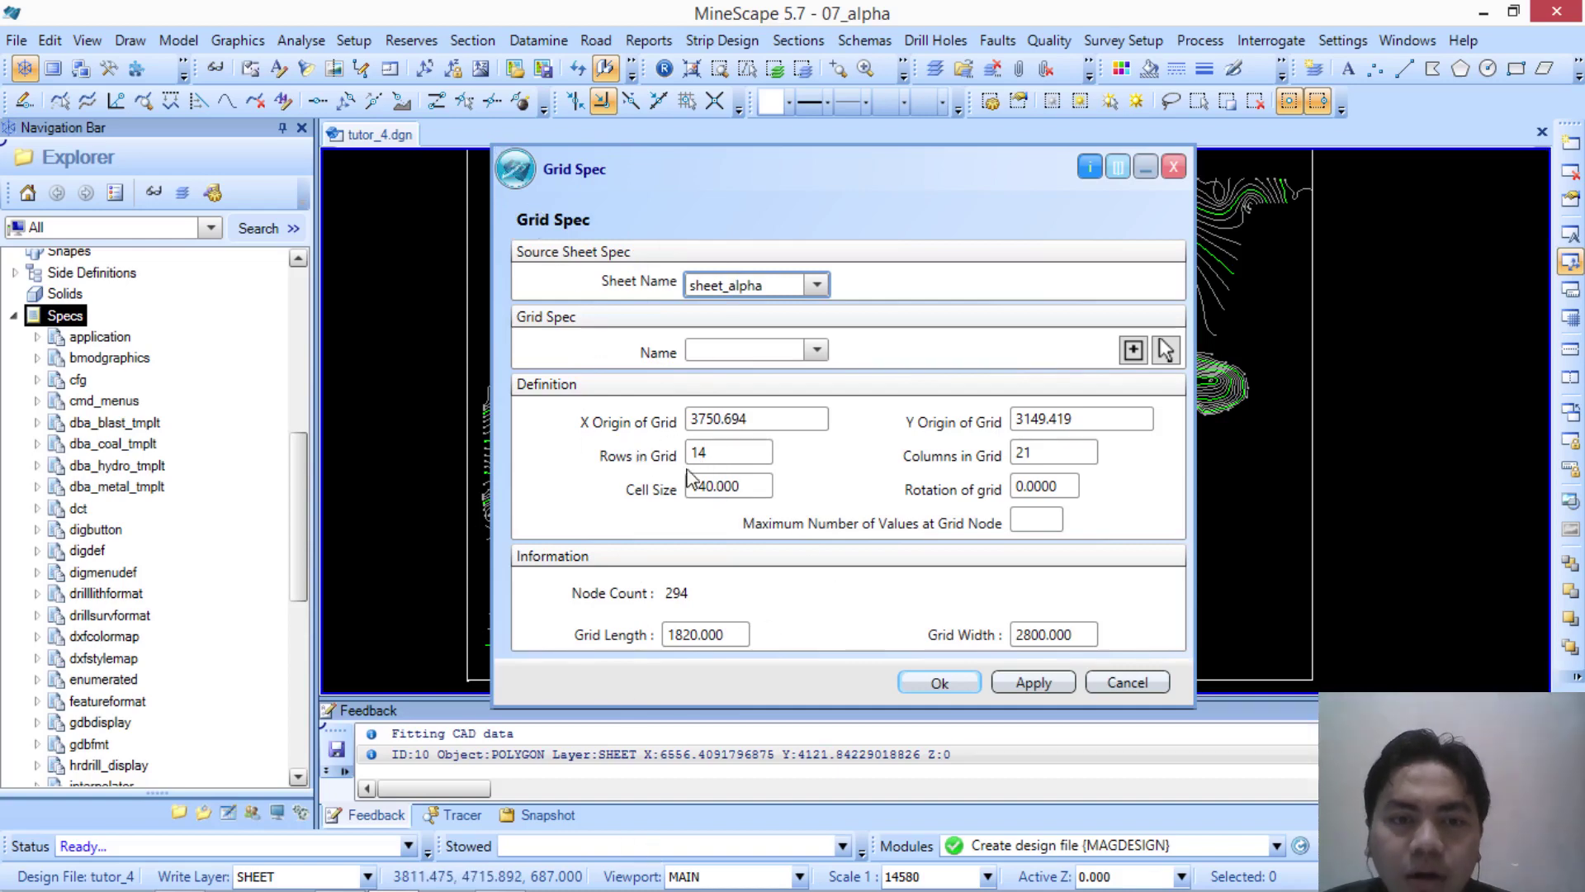
Step: Set the grid's cell size to 25 and select sheet_alpha again as the source sheet
{"action": "double_click", "coordinate": [748, 486]}
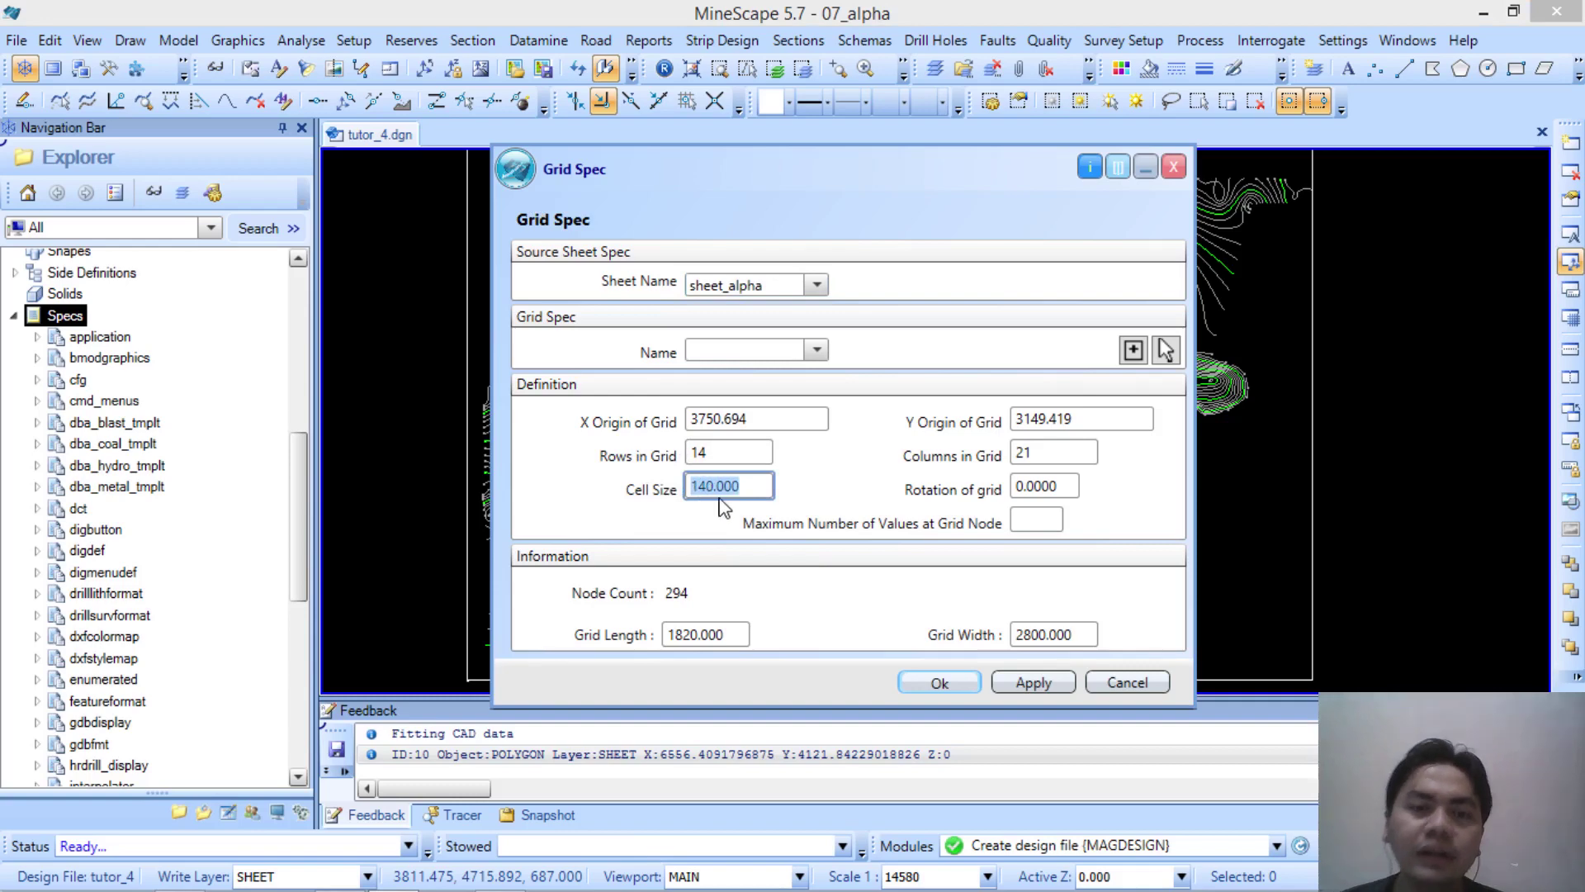
{"action": "key", "text": "BackSpace"}
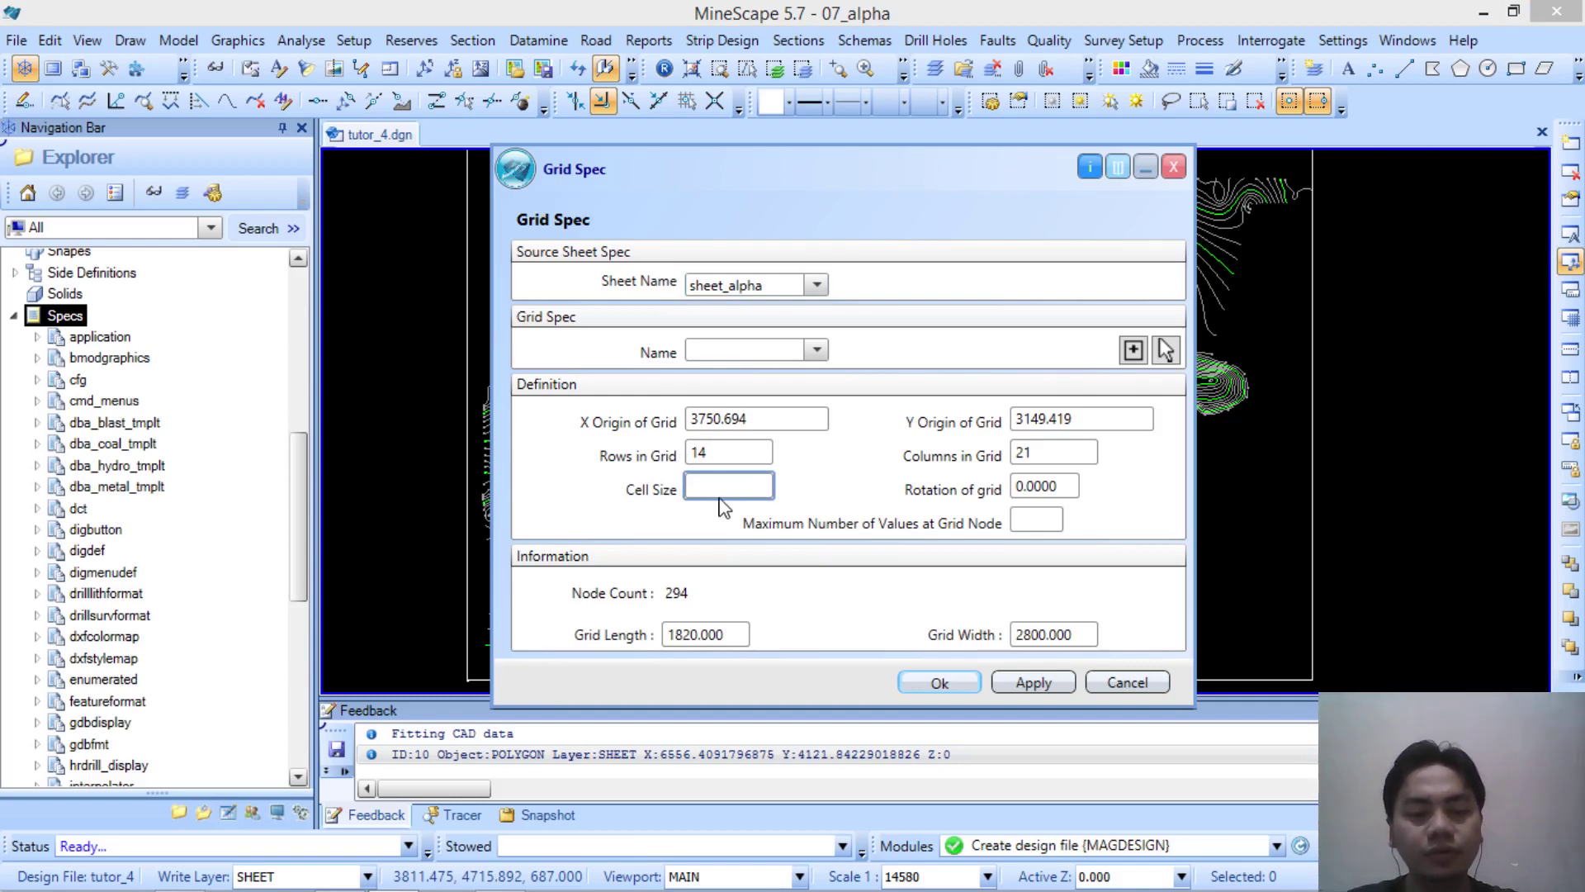
{"action": "type", "text": "25"}
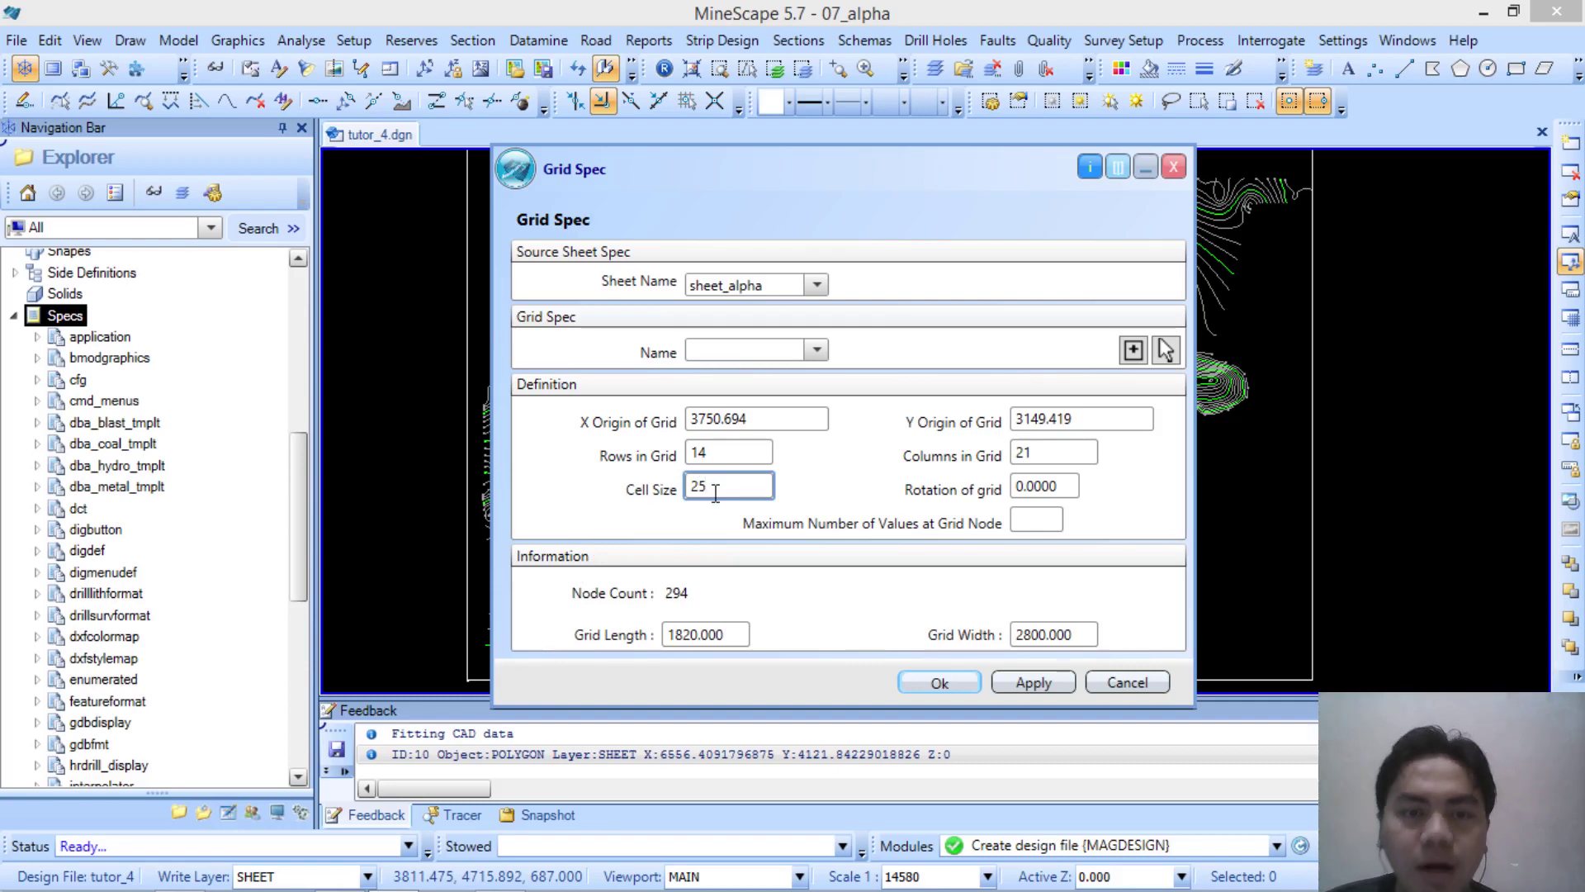
{"action": "left_click", "coordinate": [791, 416]}
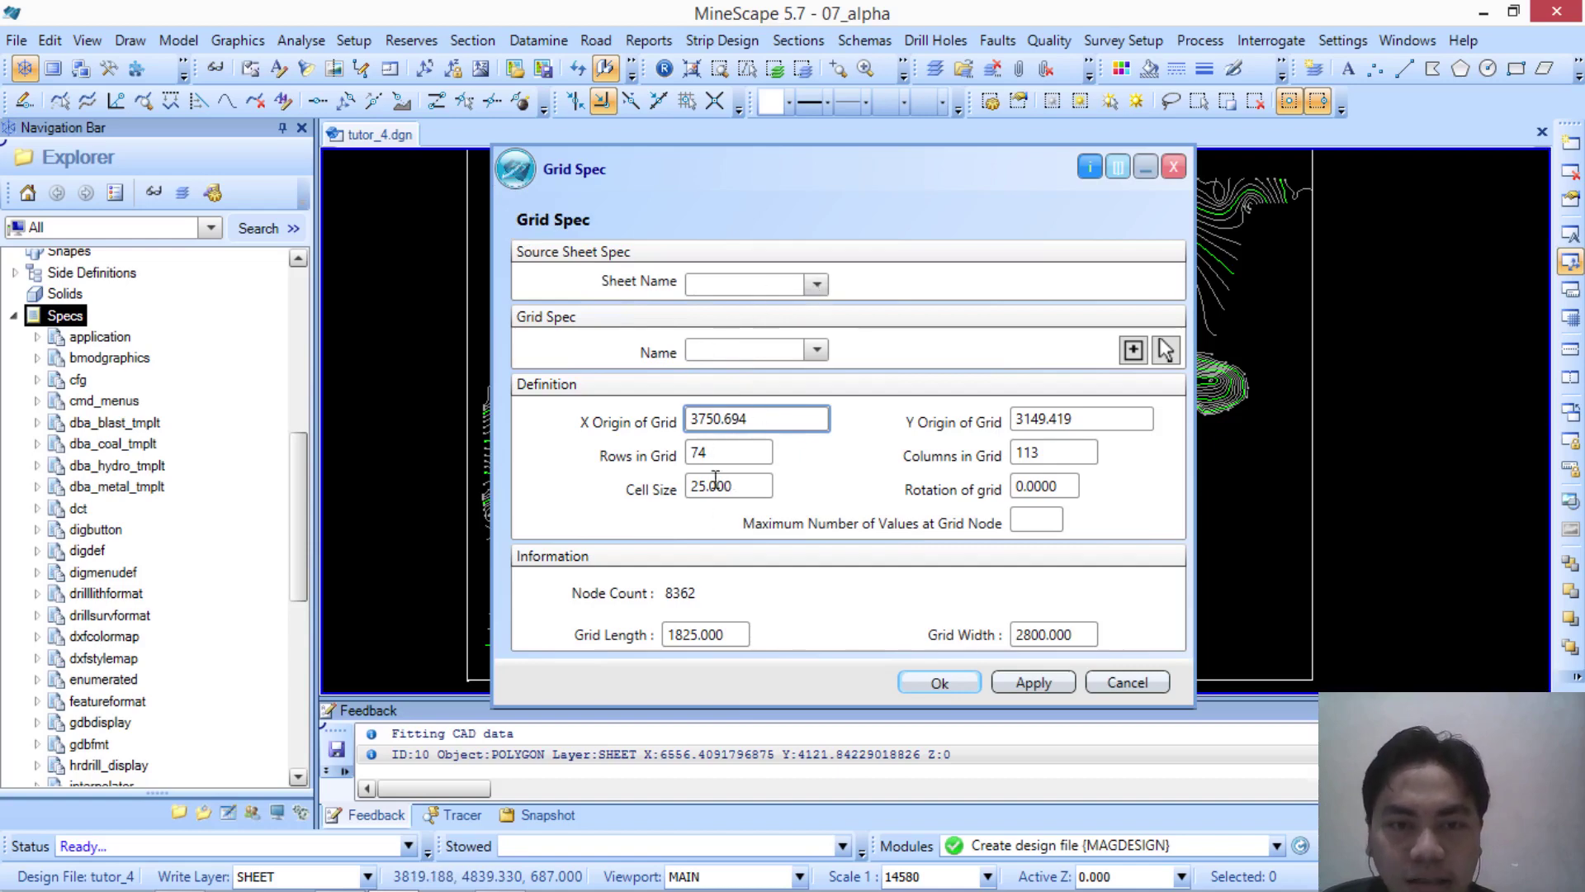
{"action": "left_click", "coordinate": [817, 284]}
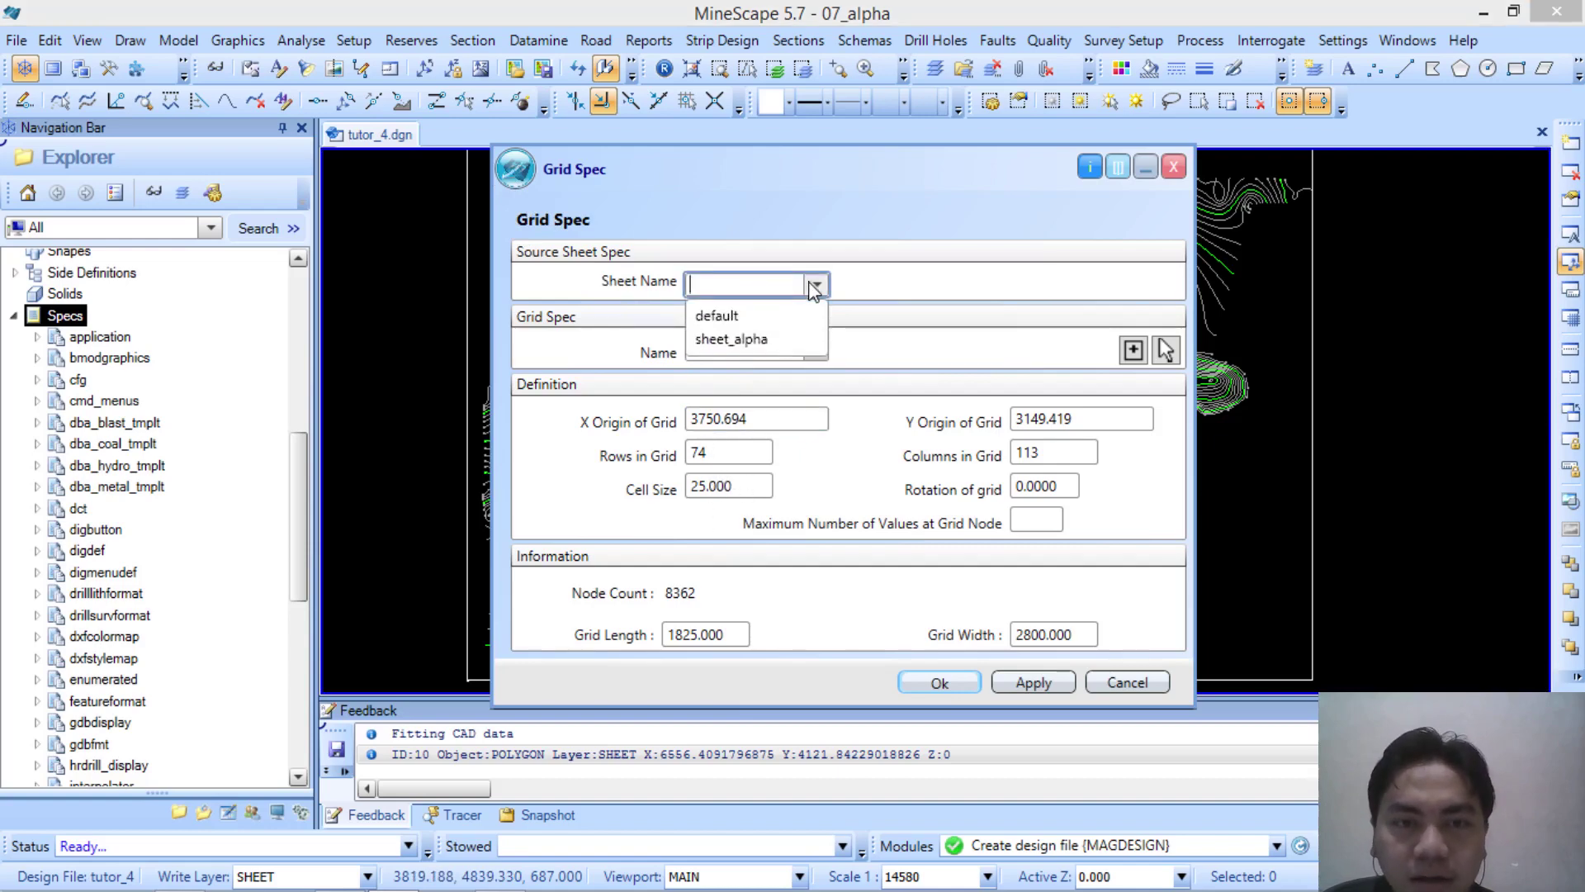
{"action": "left_click", "coordinate": [795, 343]}
Step: Name the grid spec GRID_25 and confirm its definition
{"action": "left_click", "coordinate": [780, 351]}
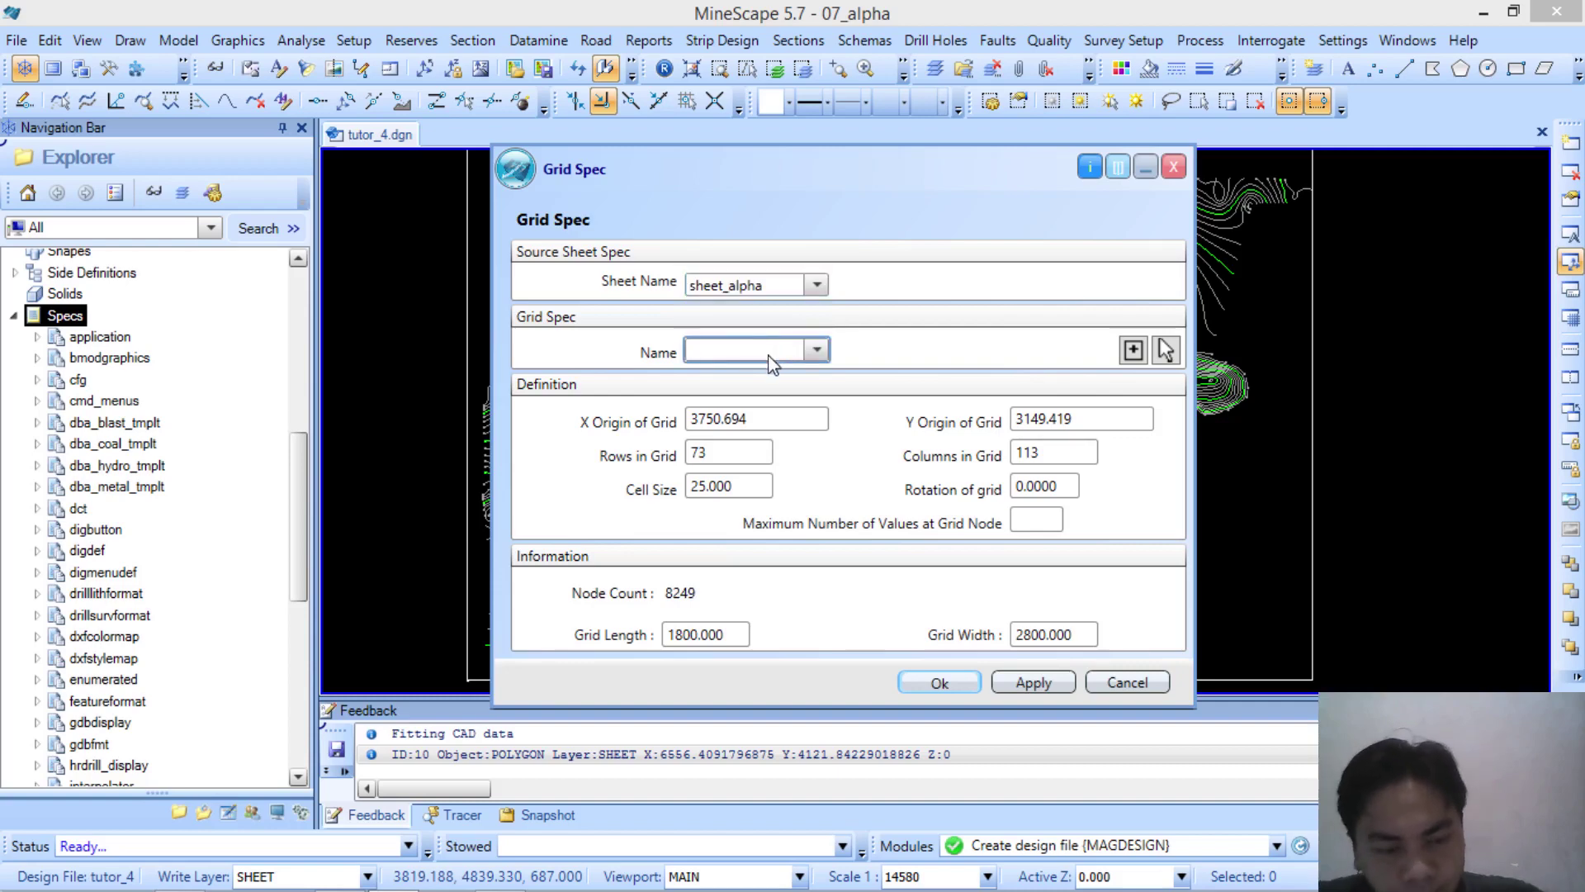
{"action": "type", "text": "GRID"}
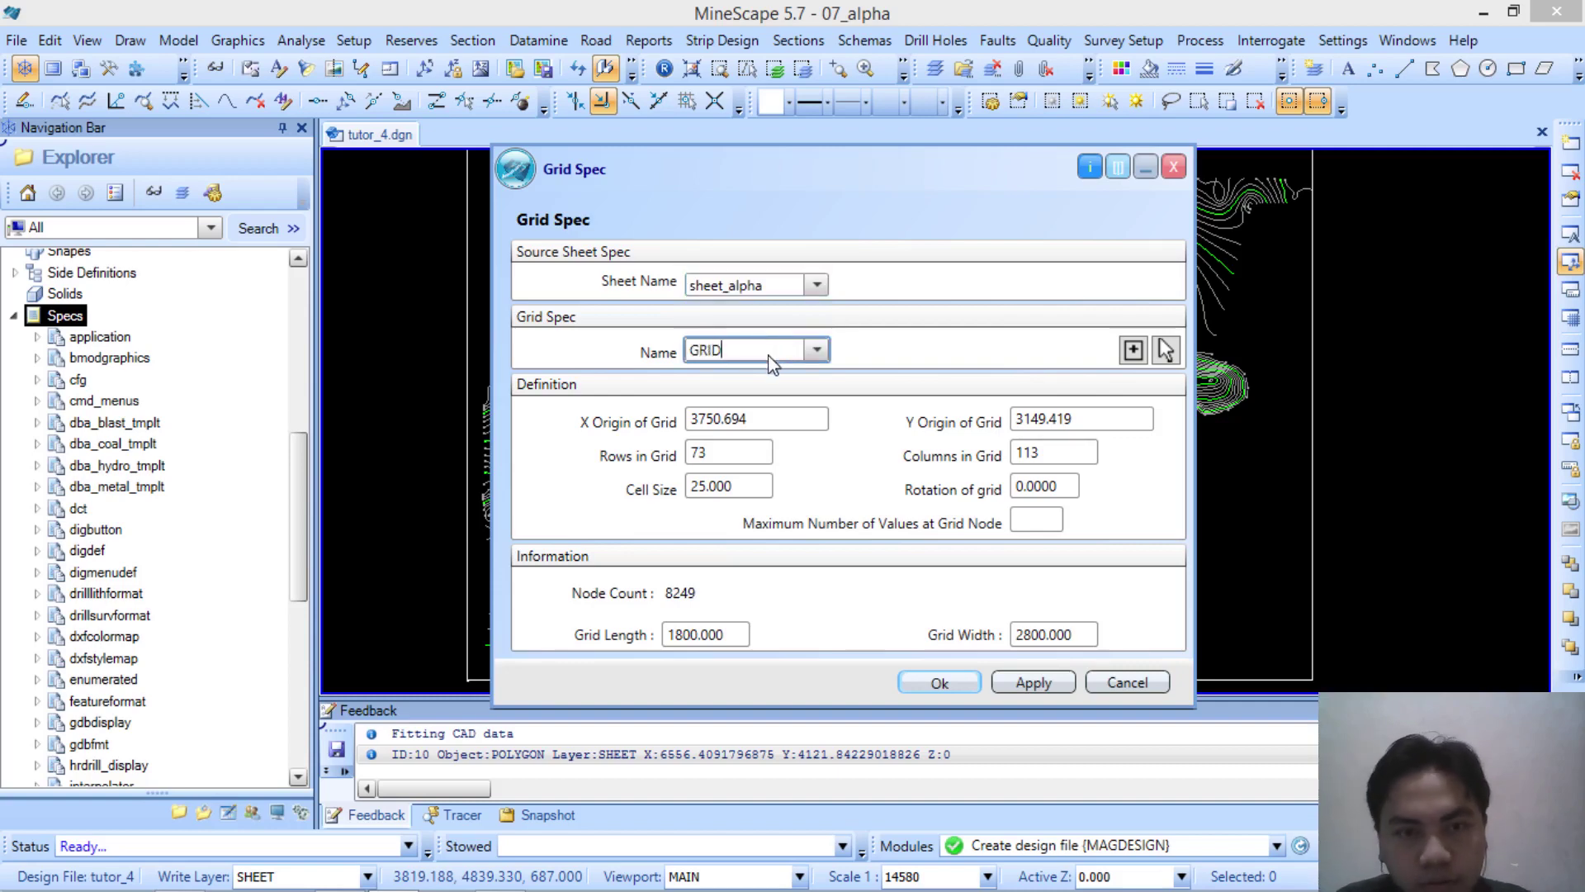
{"action": "type", "text": "_"}
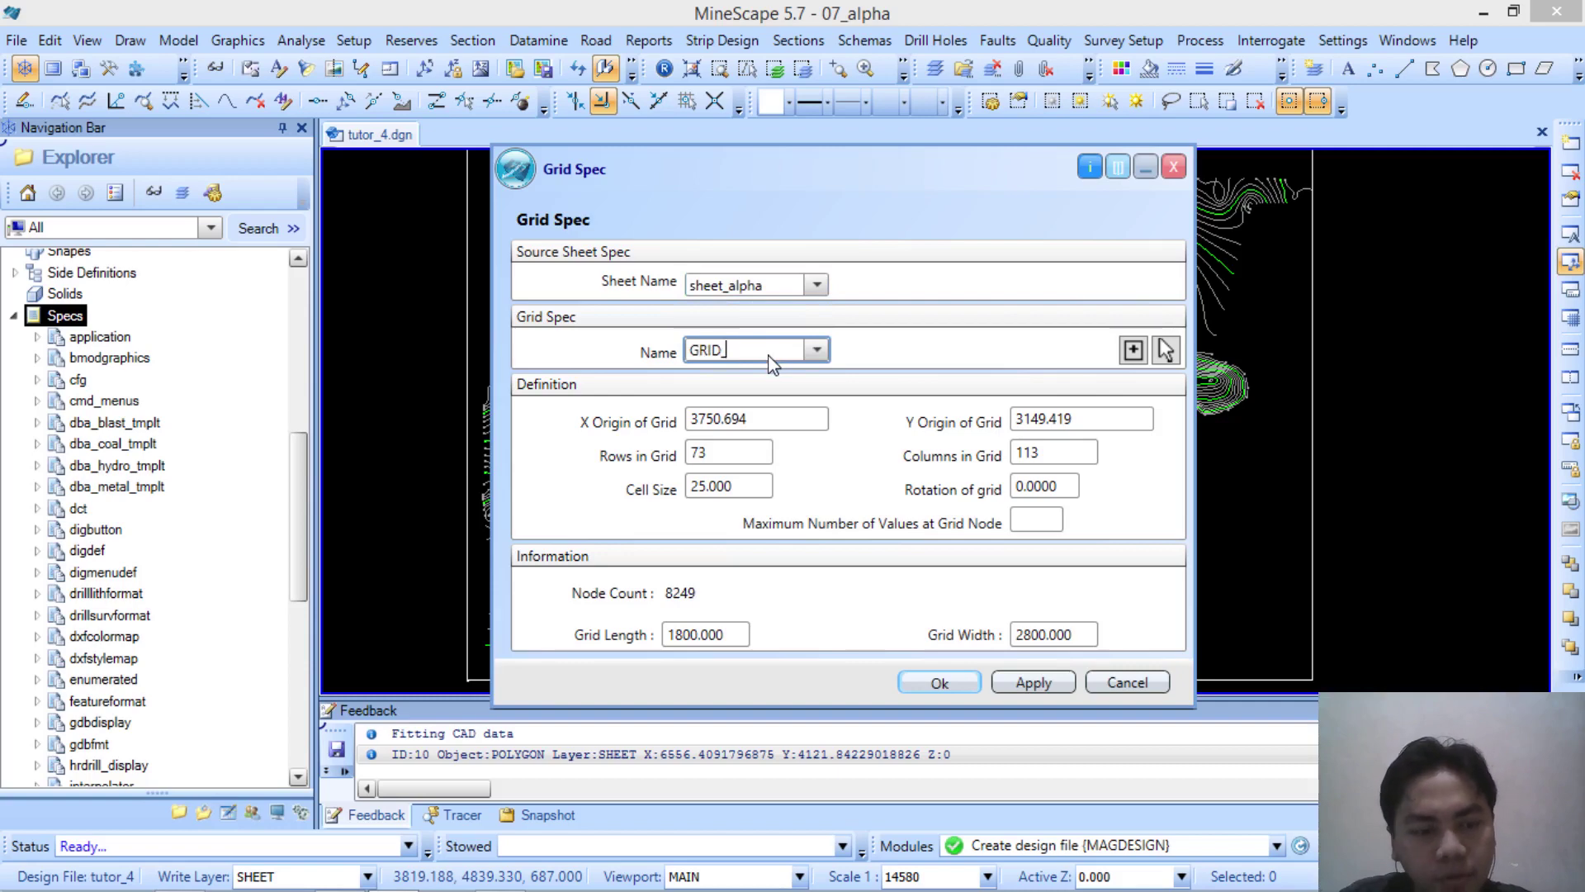
{"action": "type", "text": "25"}
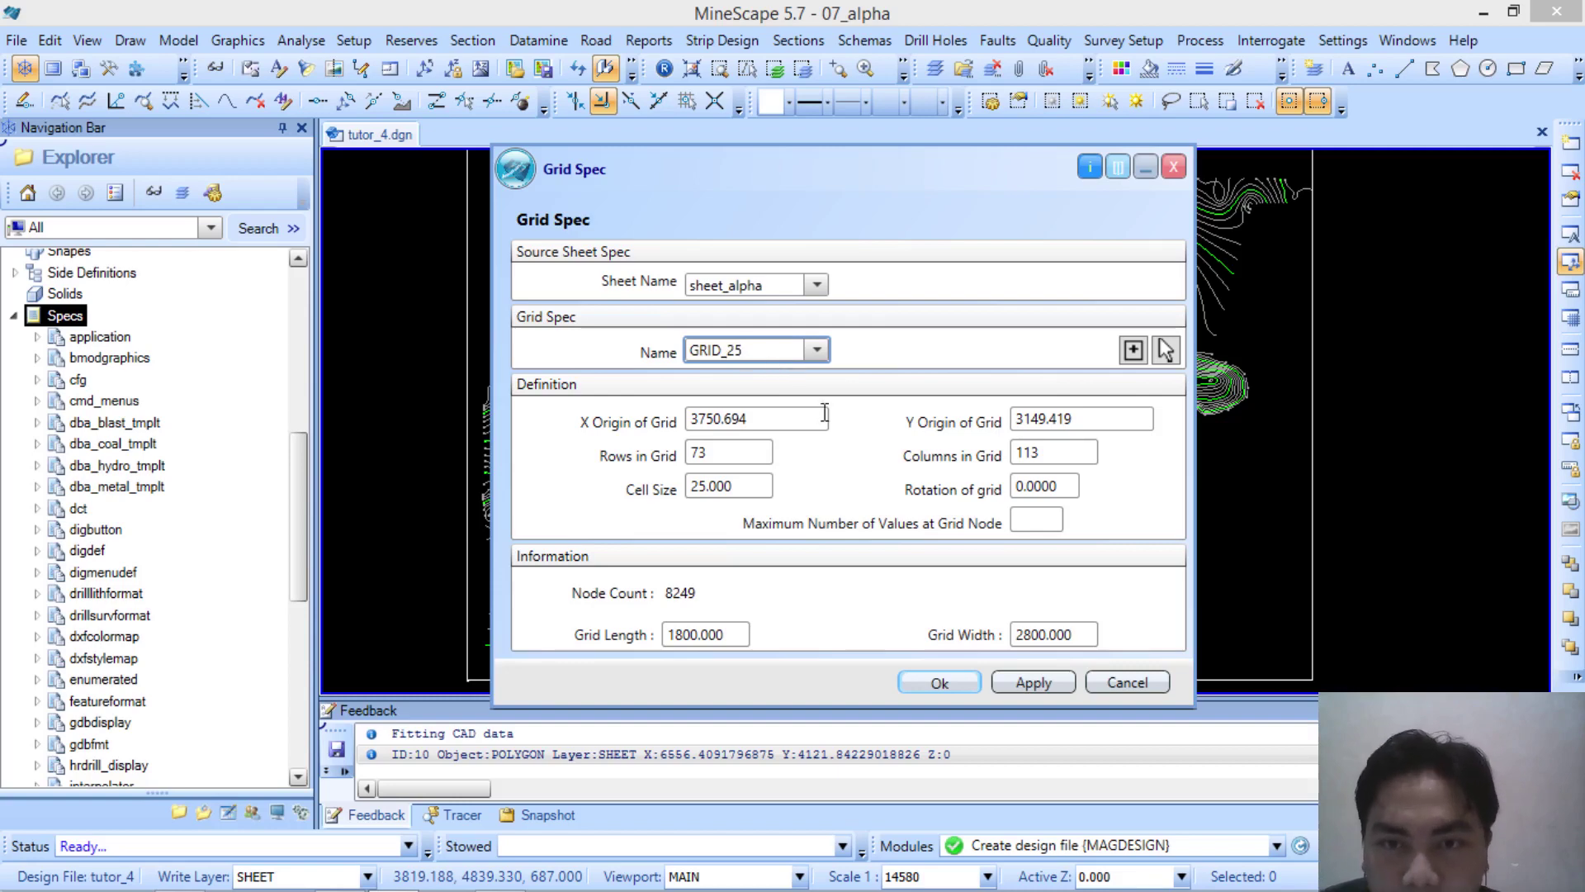
{"action": "left_click", "coordinate": [944, 684]}
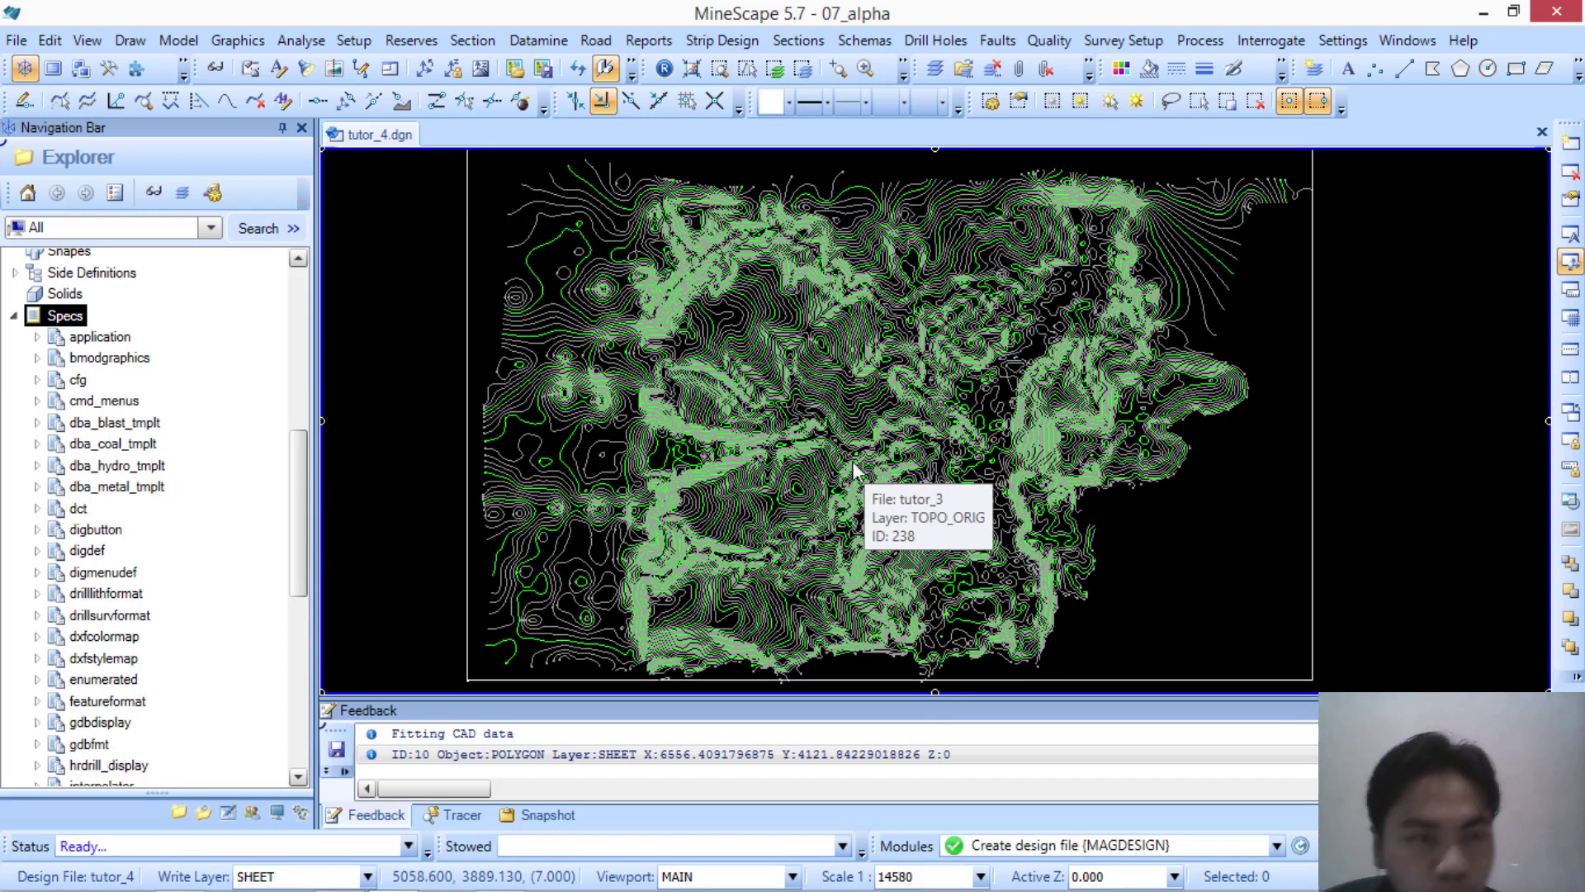
Step: Collapse the Specs category and begin defining a new grid file under Grids
{"action": "left_click", "coordinate": [14, 316]}
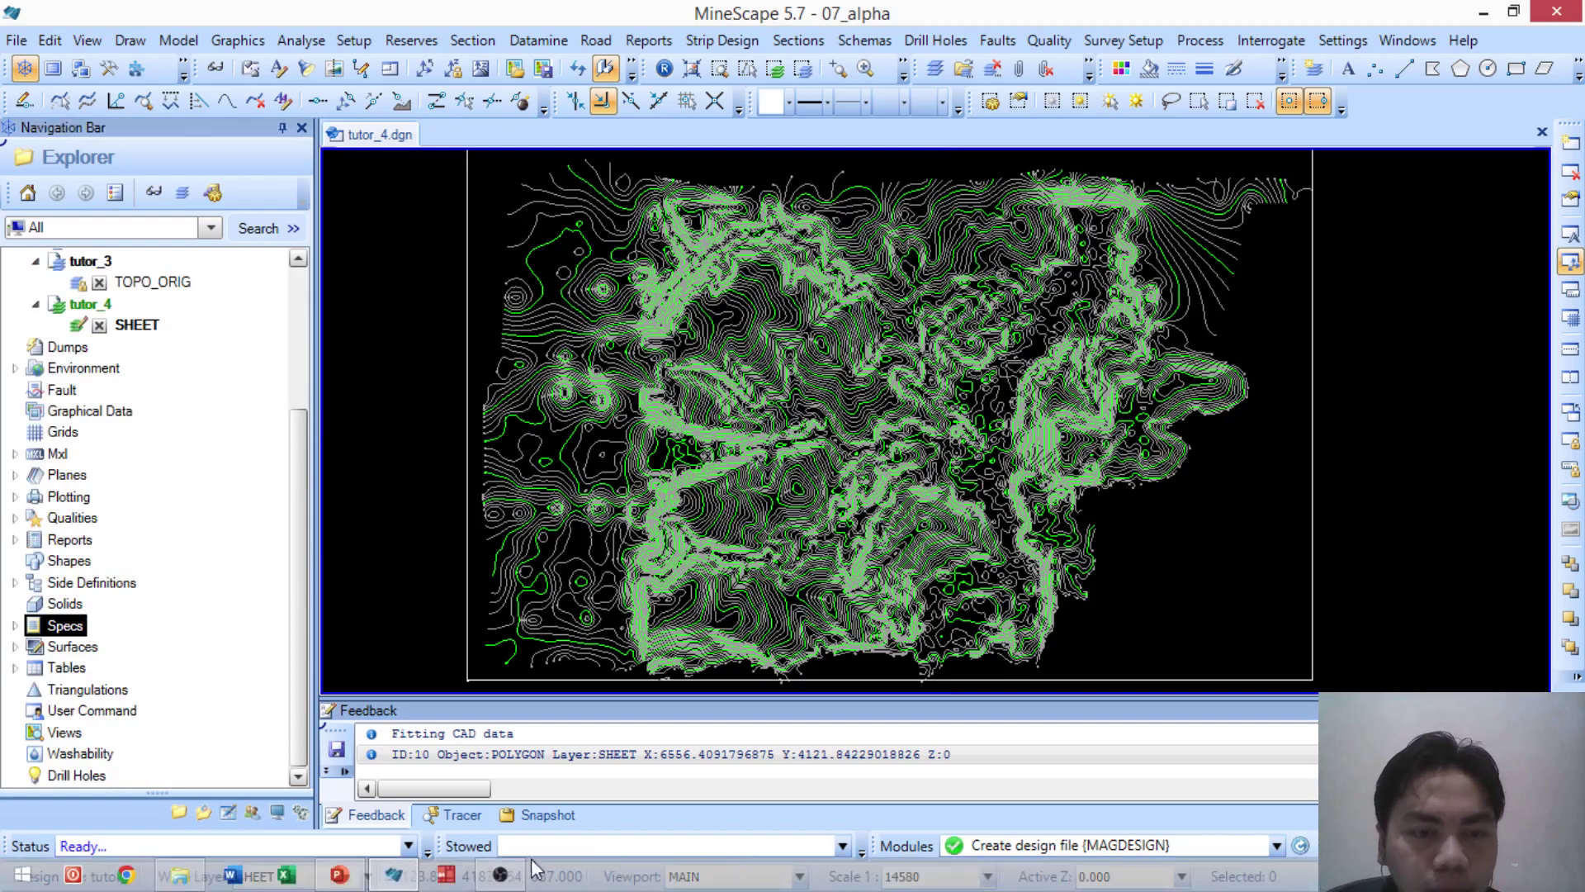
{"action": "left_click", "coordinate": [355, 877]}
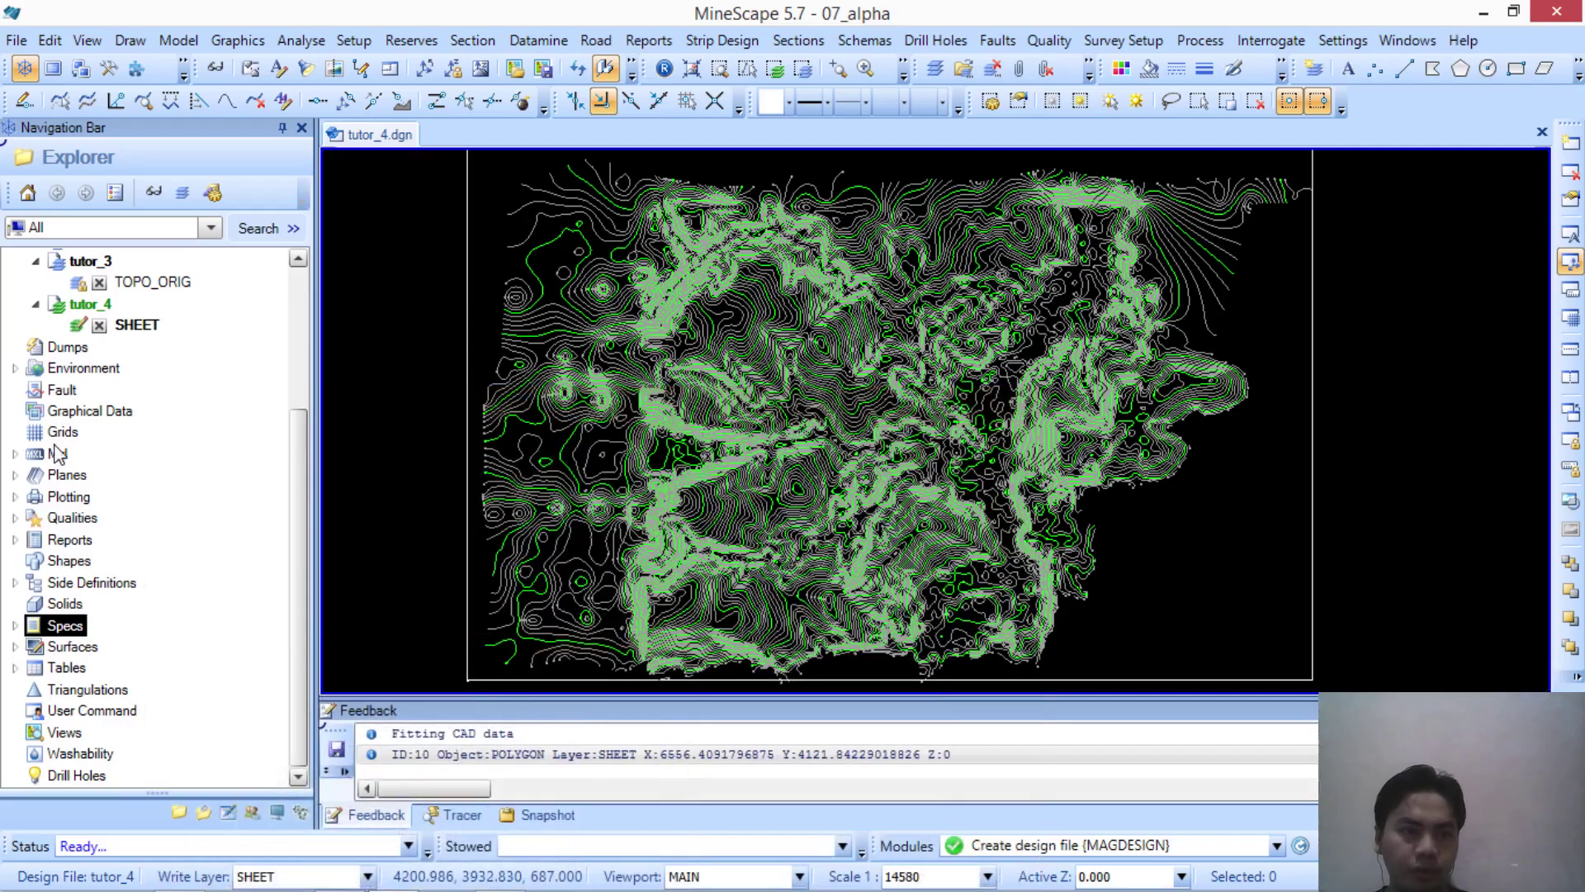
{"action": "left_click", "coordinate": [76, 442]}
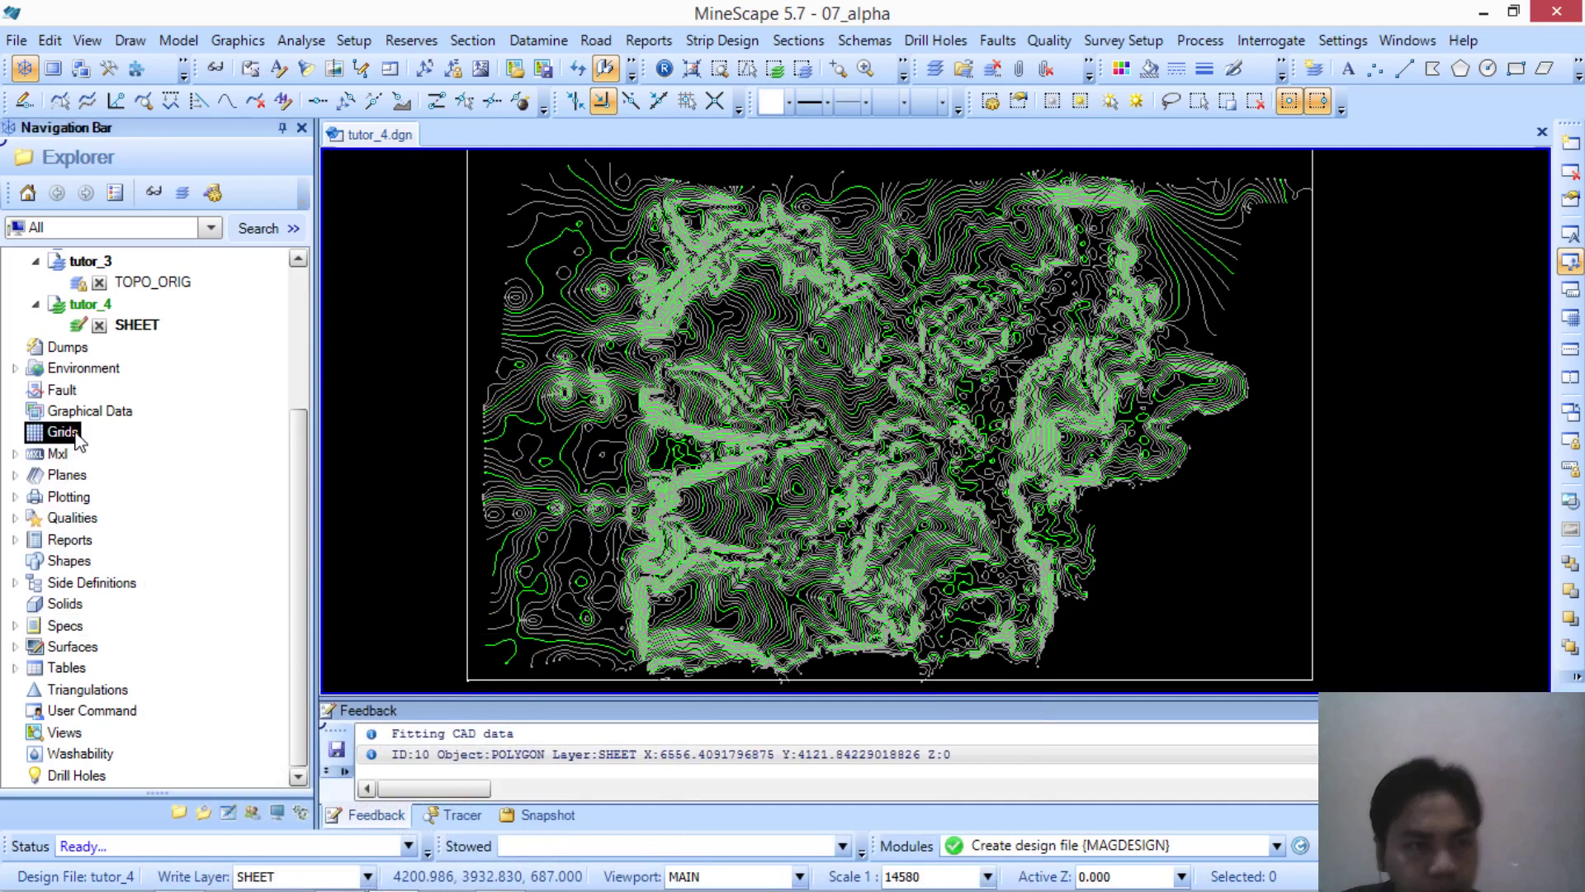
{"action": "right_click", "coordinate": [78, 441]}
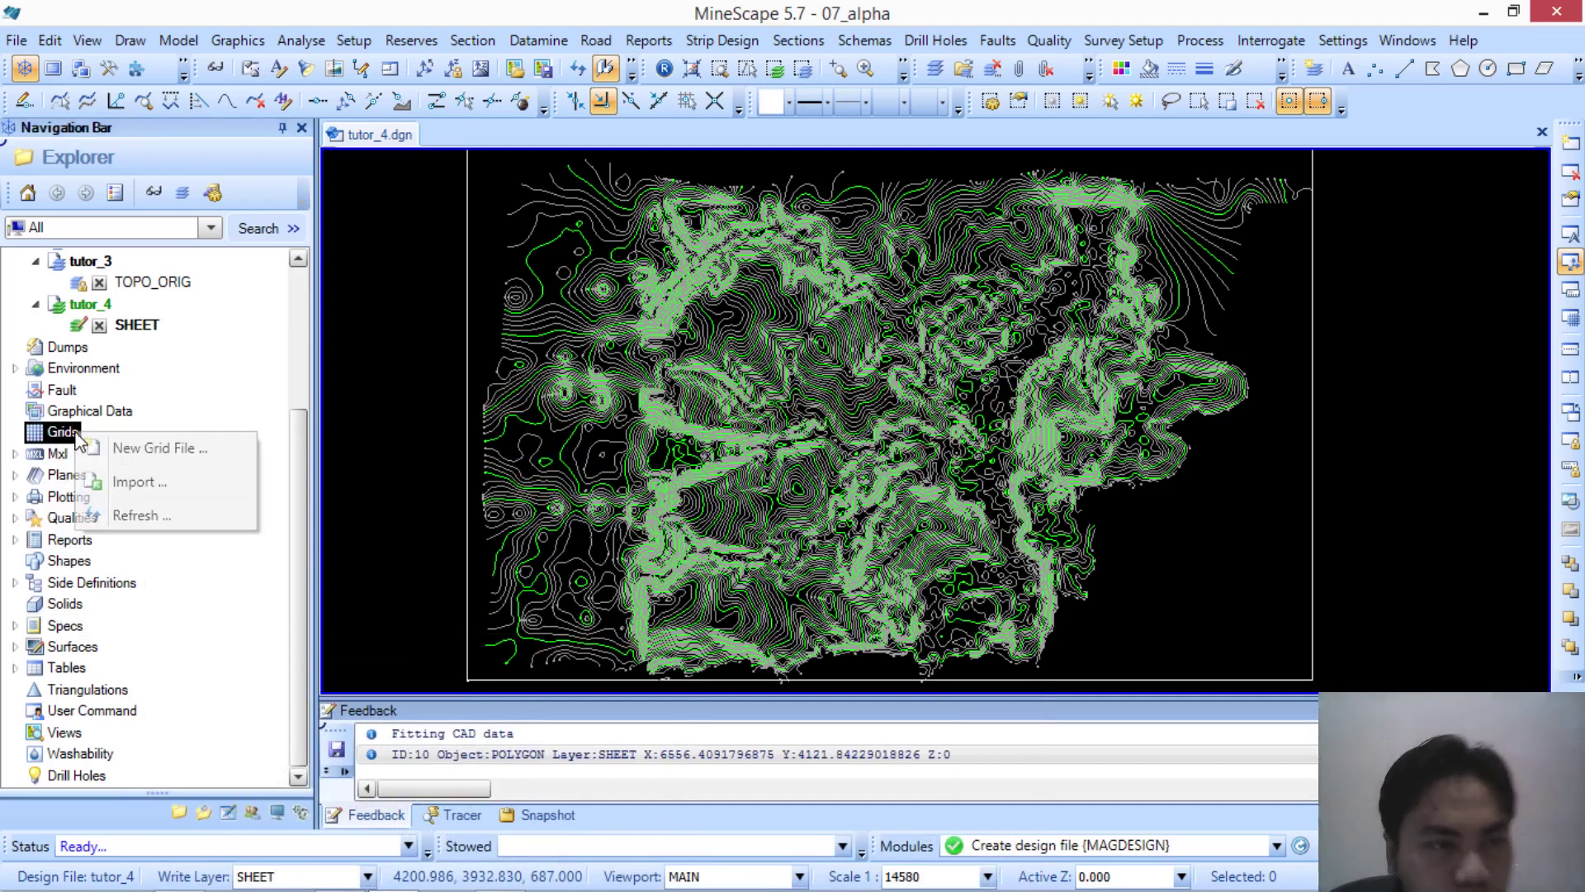
{"action": "left_click", "coordinate": [199, 453]}
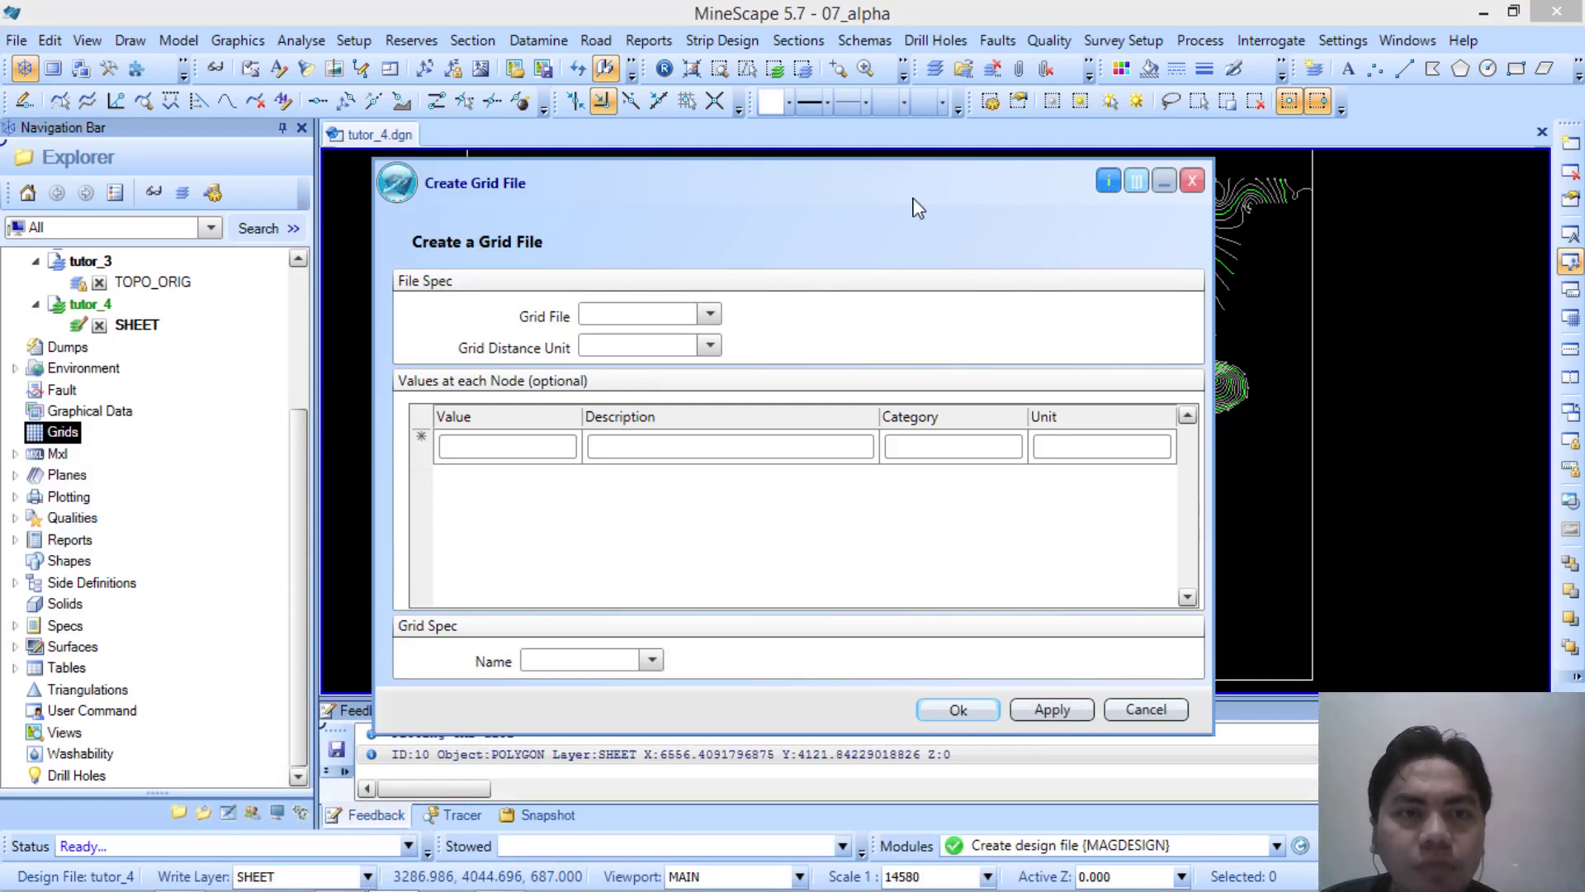
{"action": "left_click_drag", "start_coordinate": [914, 202], "coordinate": [934, 191]}
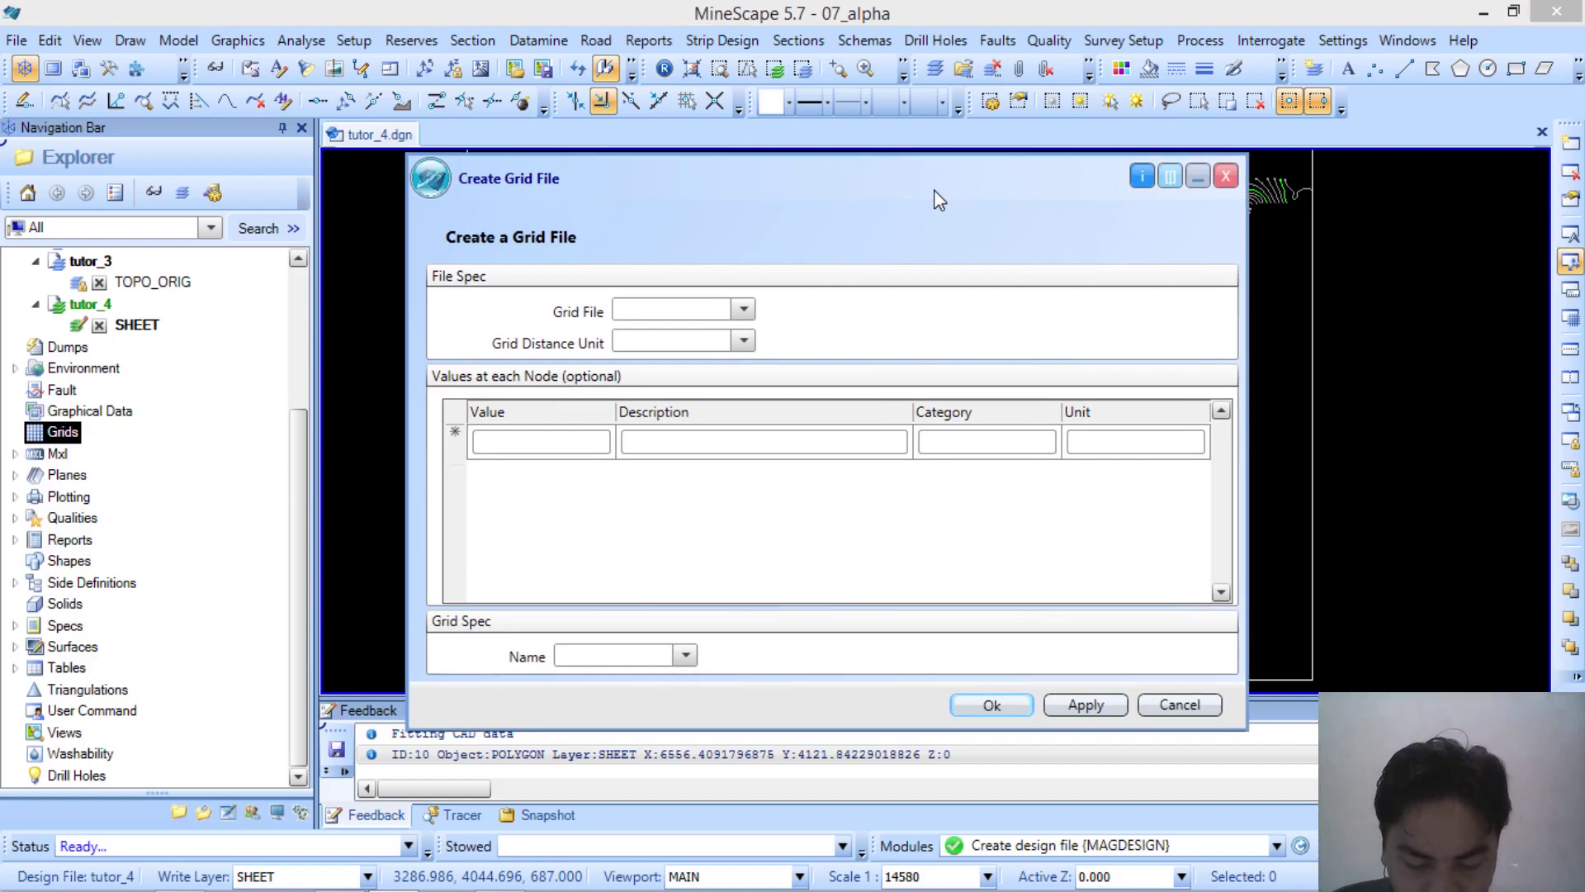
Step: Name the new grid file GRID_25 and set its grid distance unit to Metres
{"action": "left_click", "coordinate": [746, 309]}
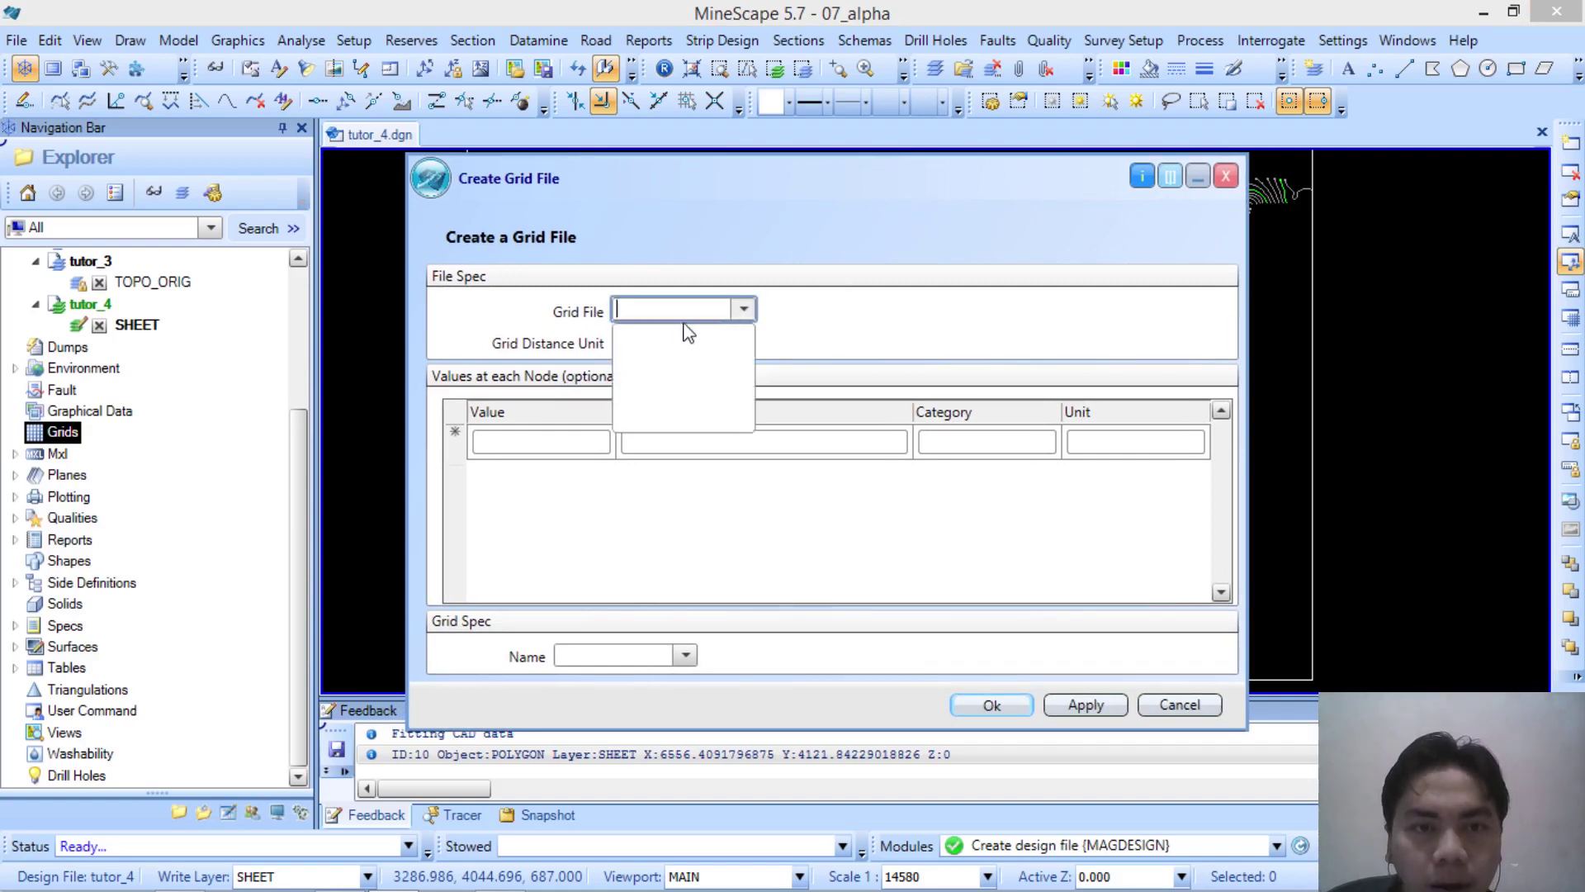
{"action": "left_click", "coordinate": [811, 310]}
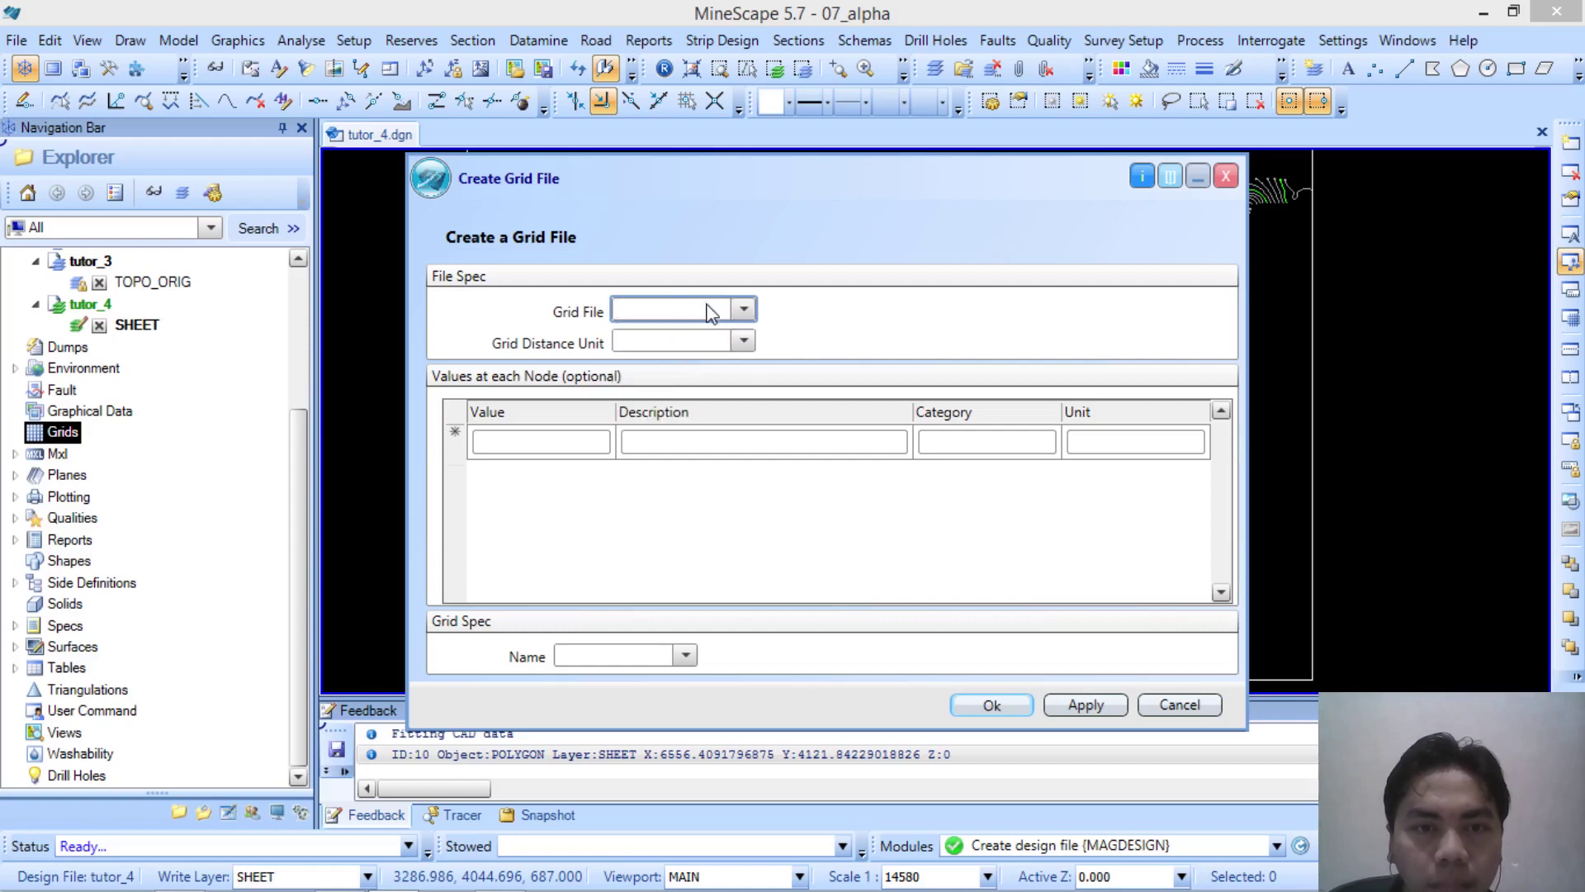
{"action": "type", "text": "GR"}
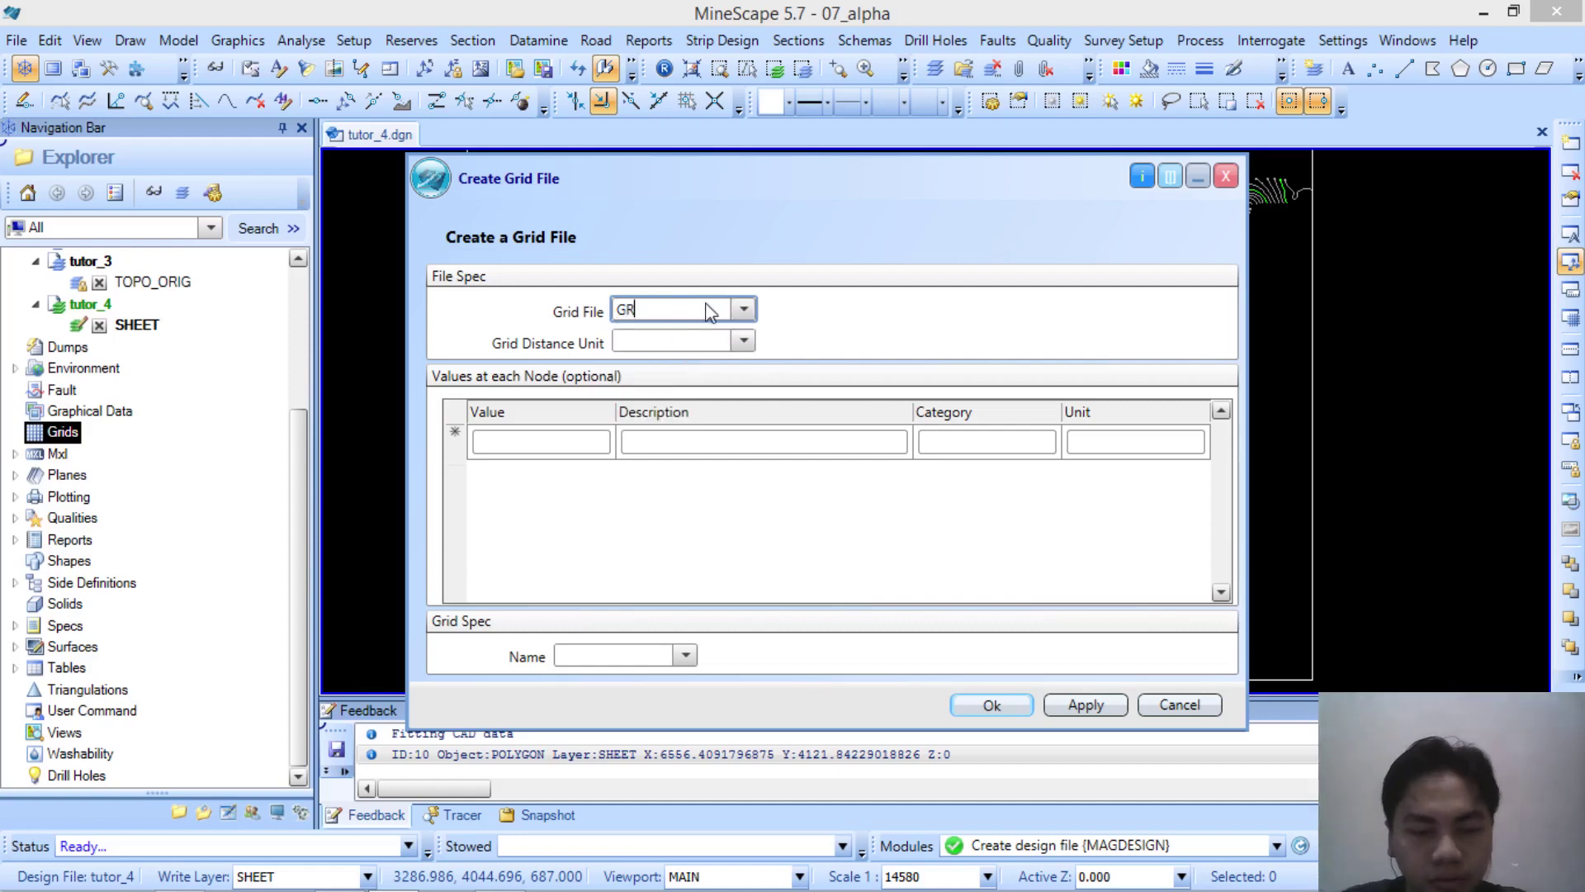
{"action": "type", "text": "ID_25"}
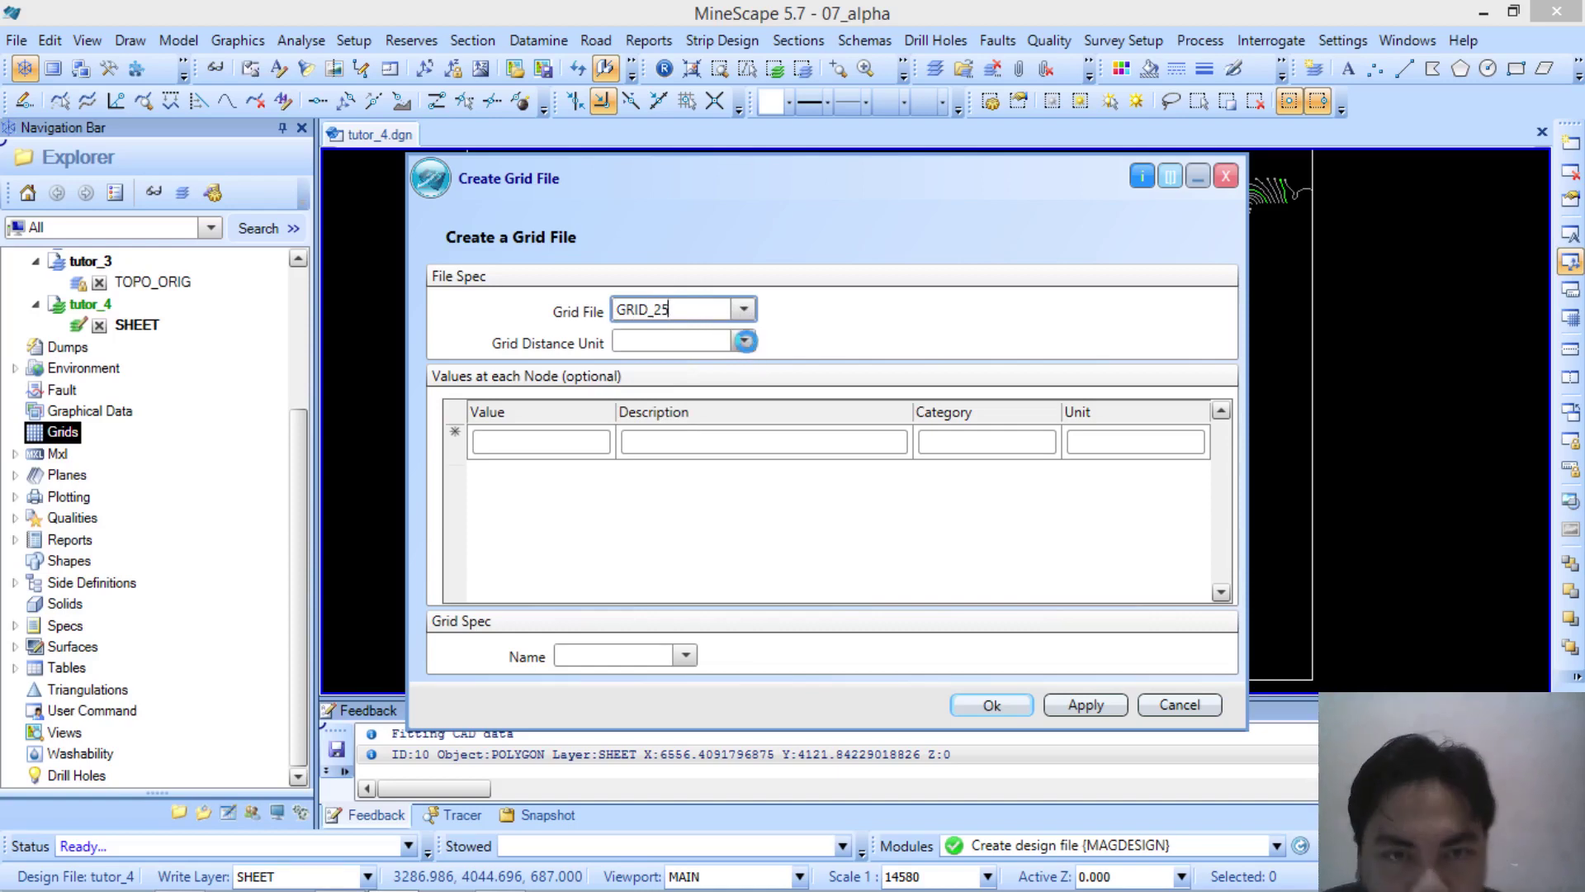
{"action": "left_click", "coordinate": [744, 341]}
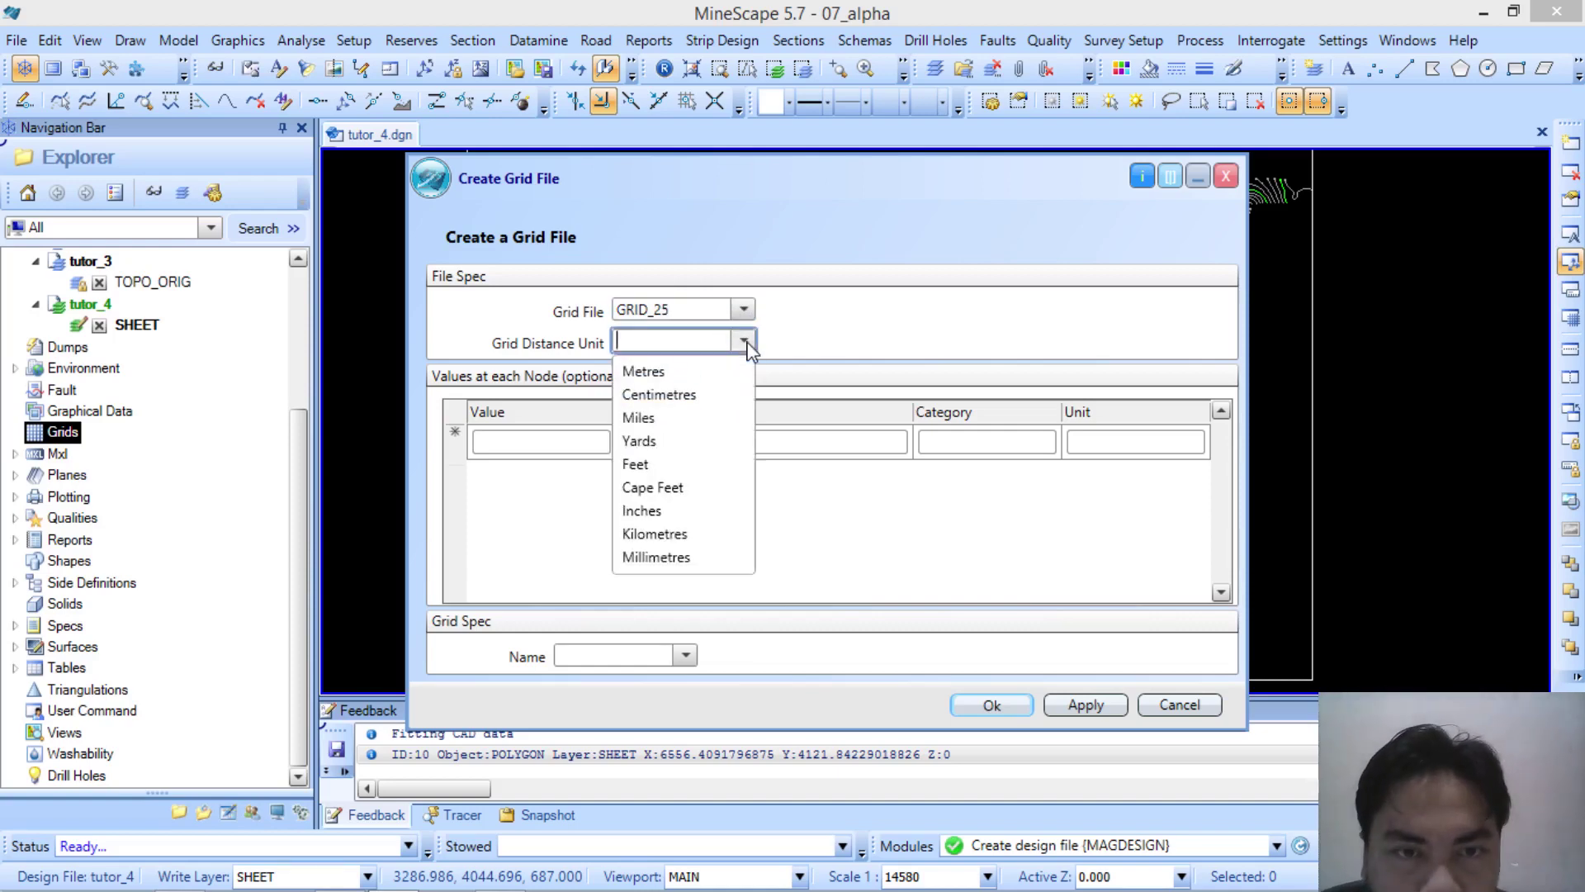
{"action": "left_click", "coordinate": [708, 376]}
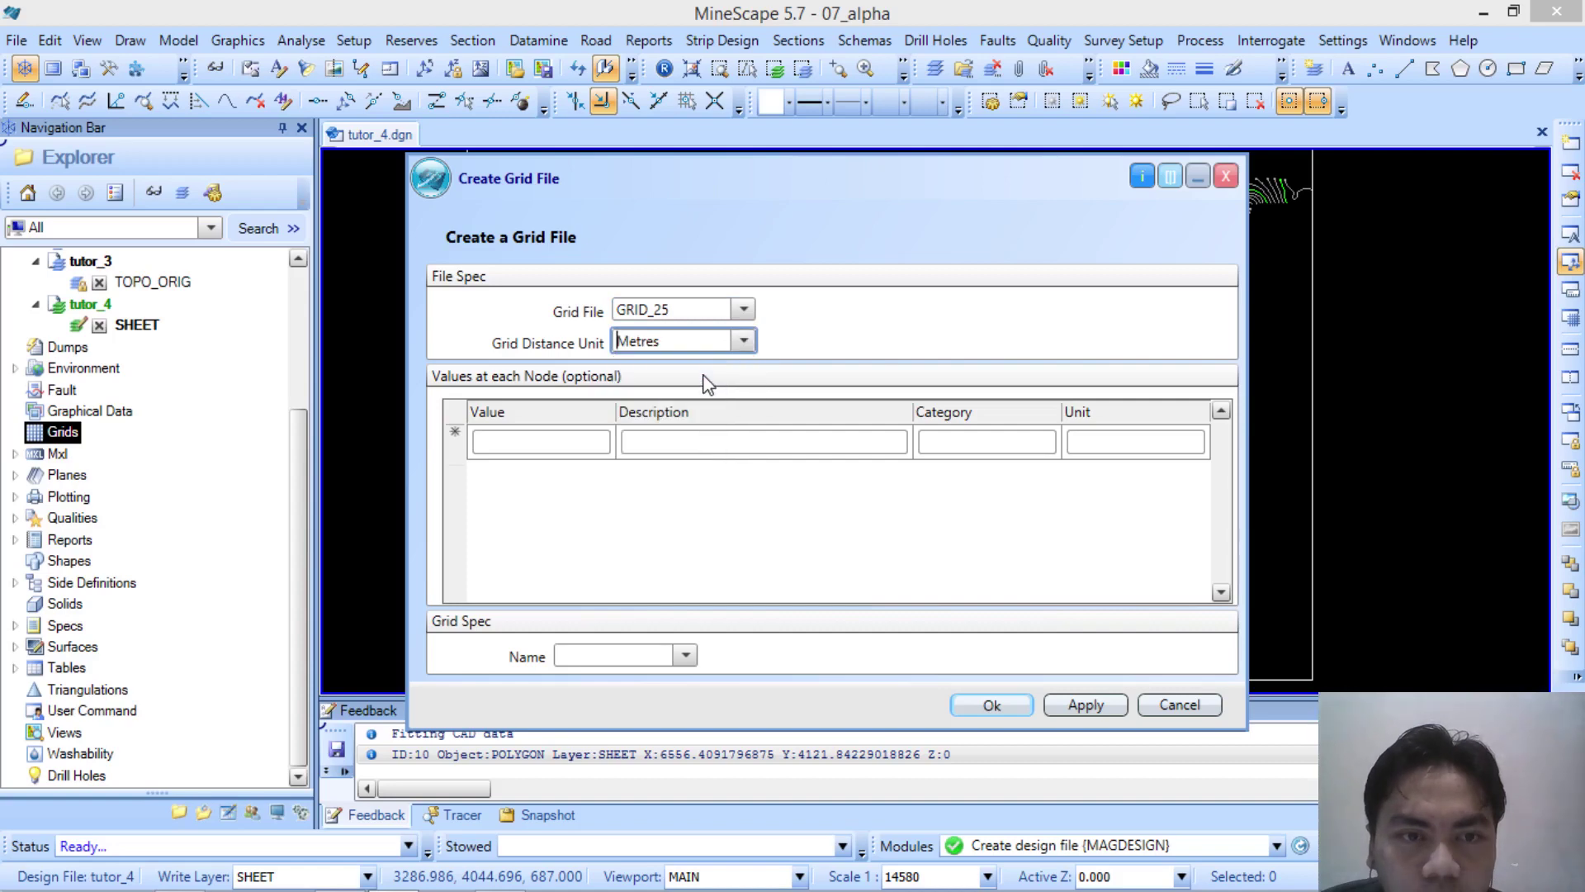
Step: Add a node value named Grid_25 with the description GRID TOPO 25
{"action": "left_click", "coordinate": [517, 443]}
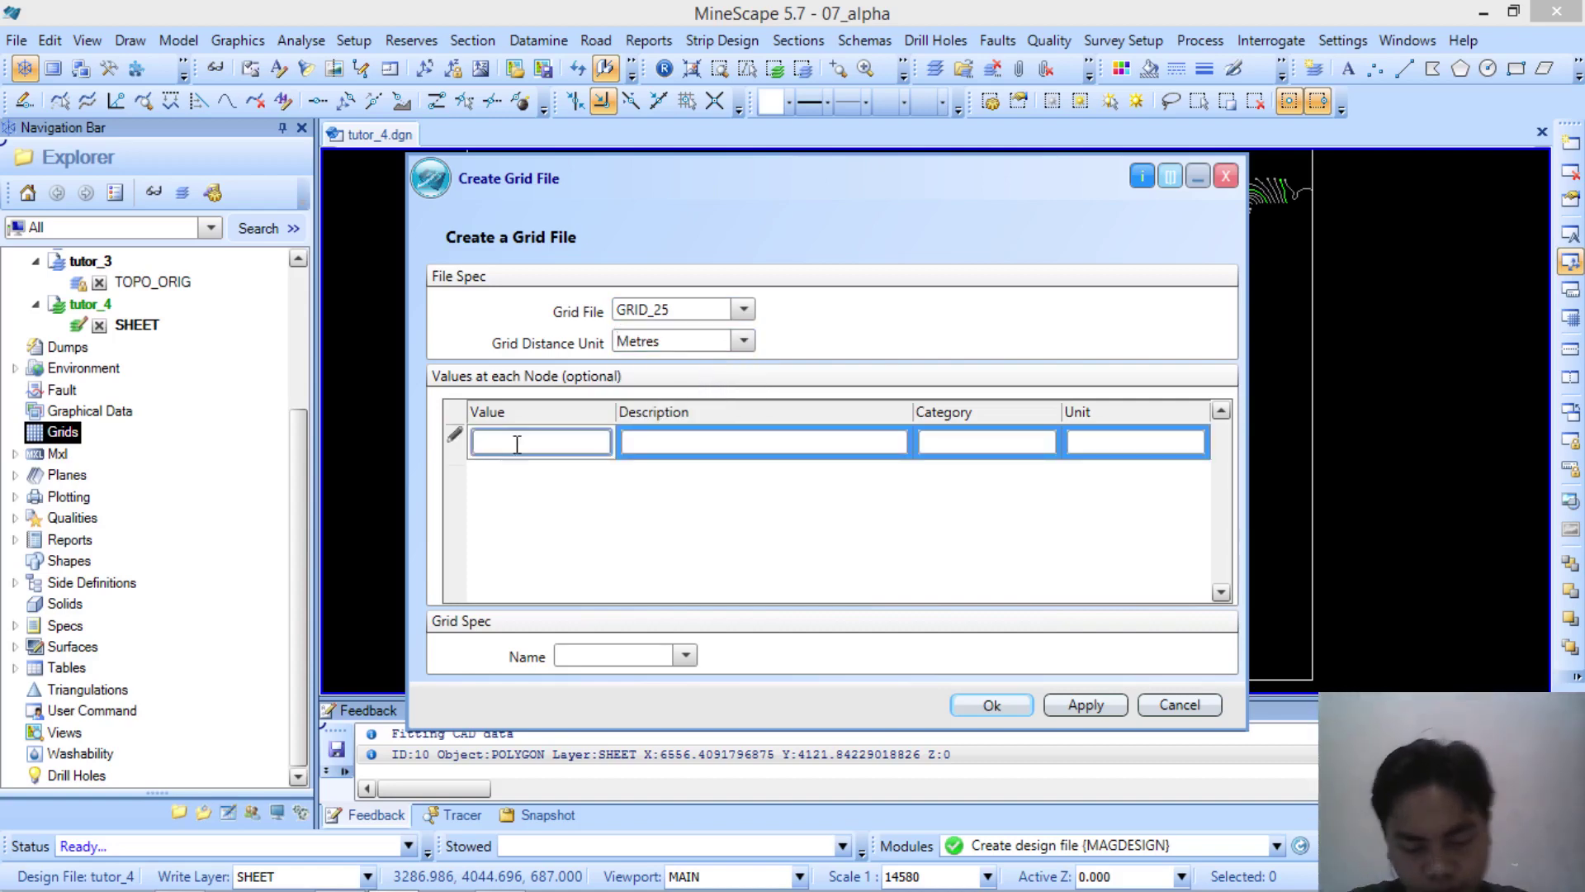
{"action": "type", "text": "Grid"}
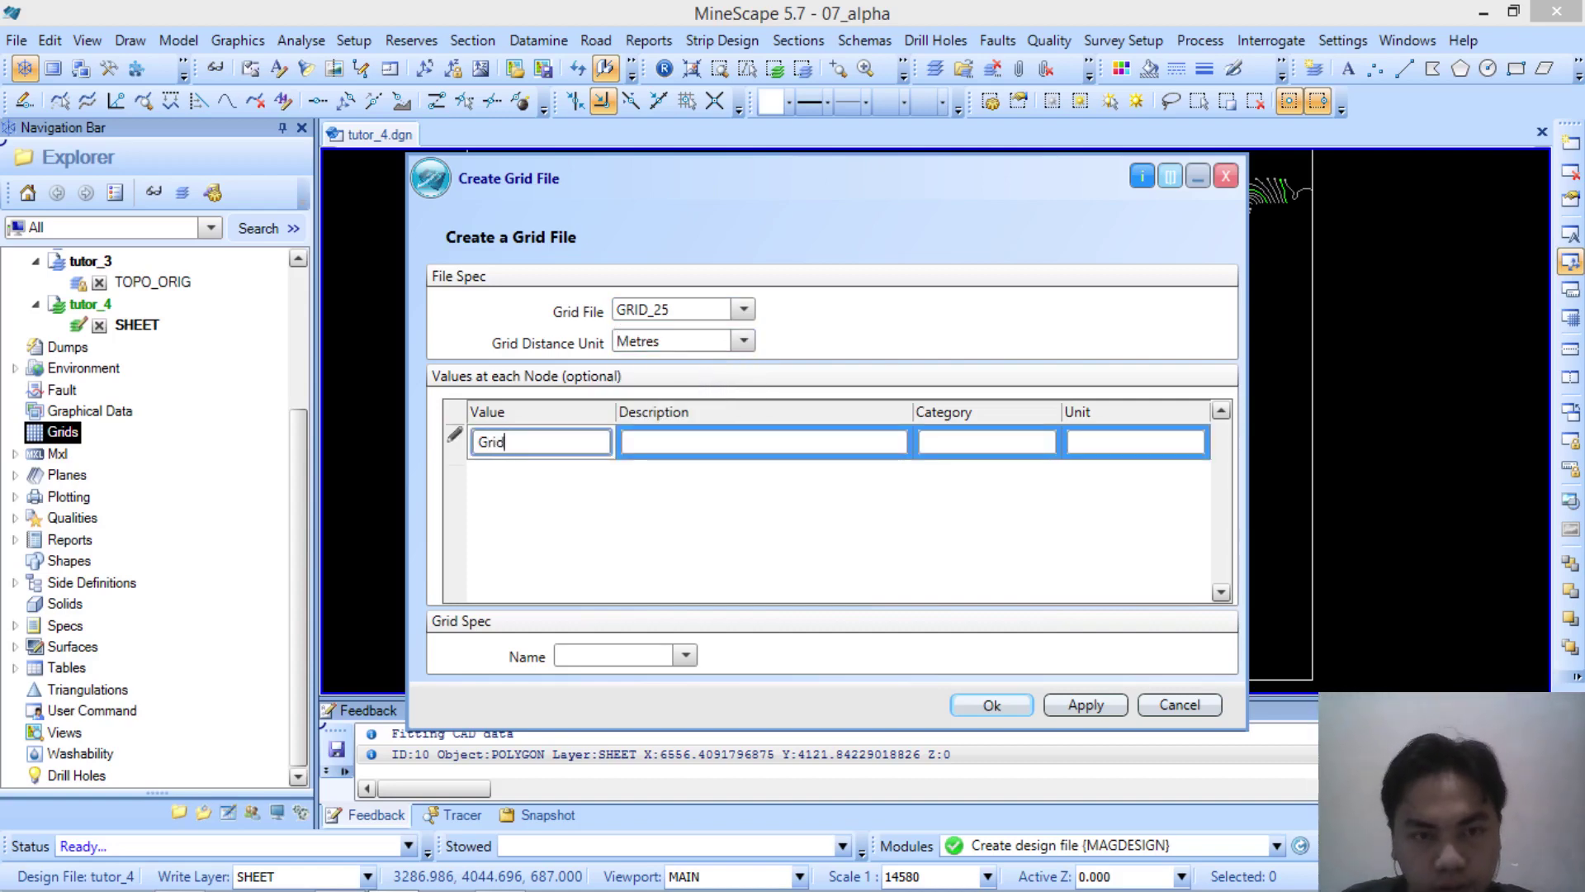
{"action": "type", "text": "_25"}
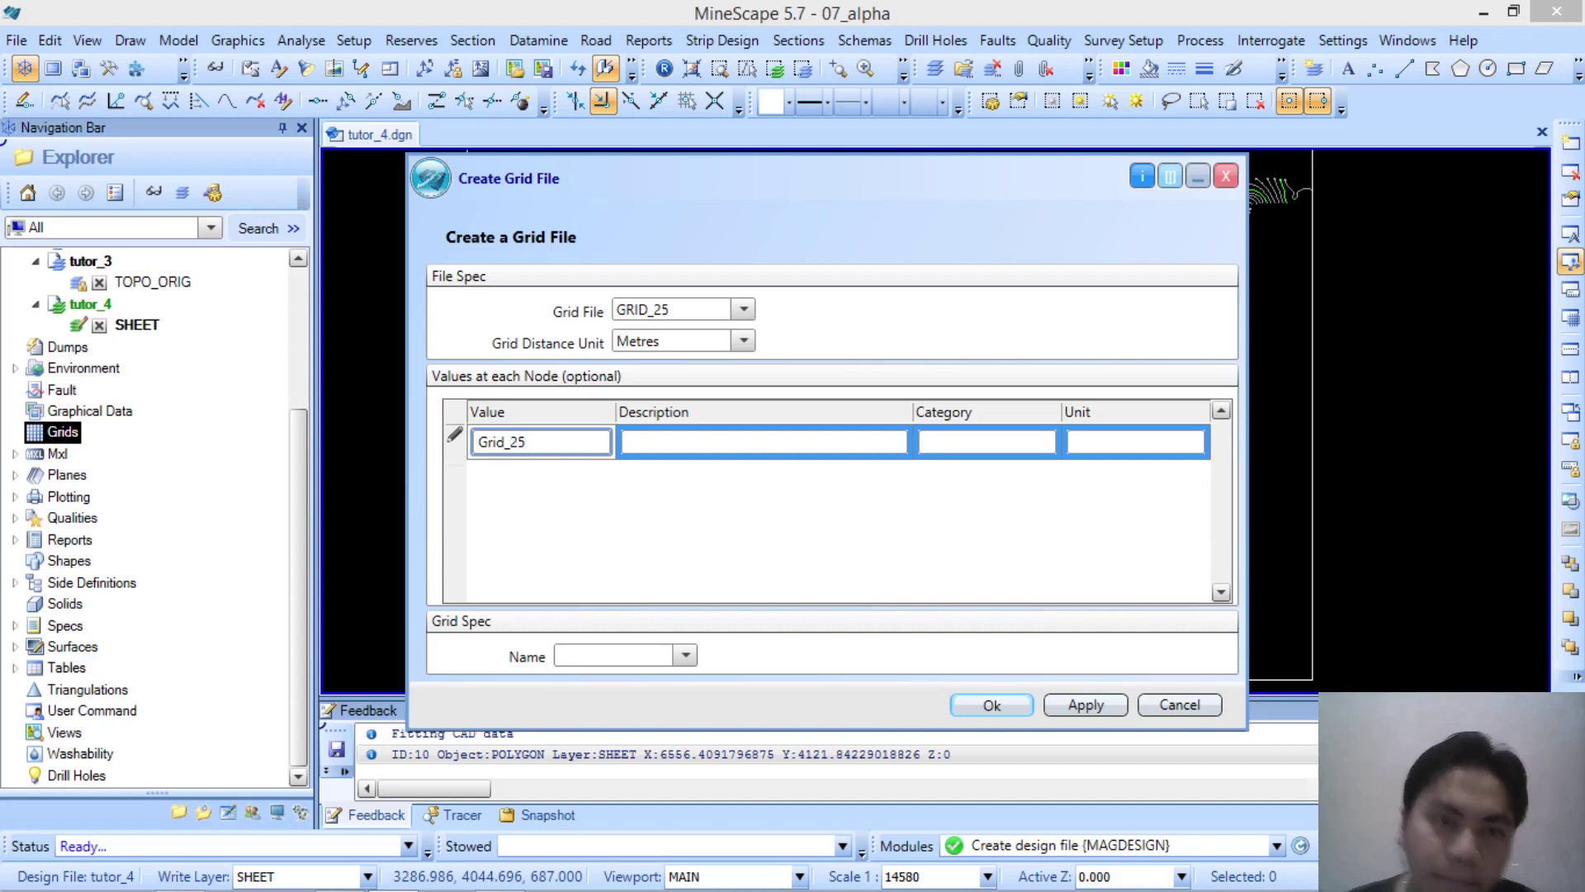
{"action": "left_click", "coordinate": [673, 447]}
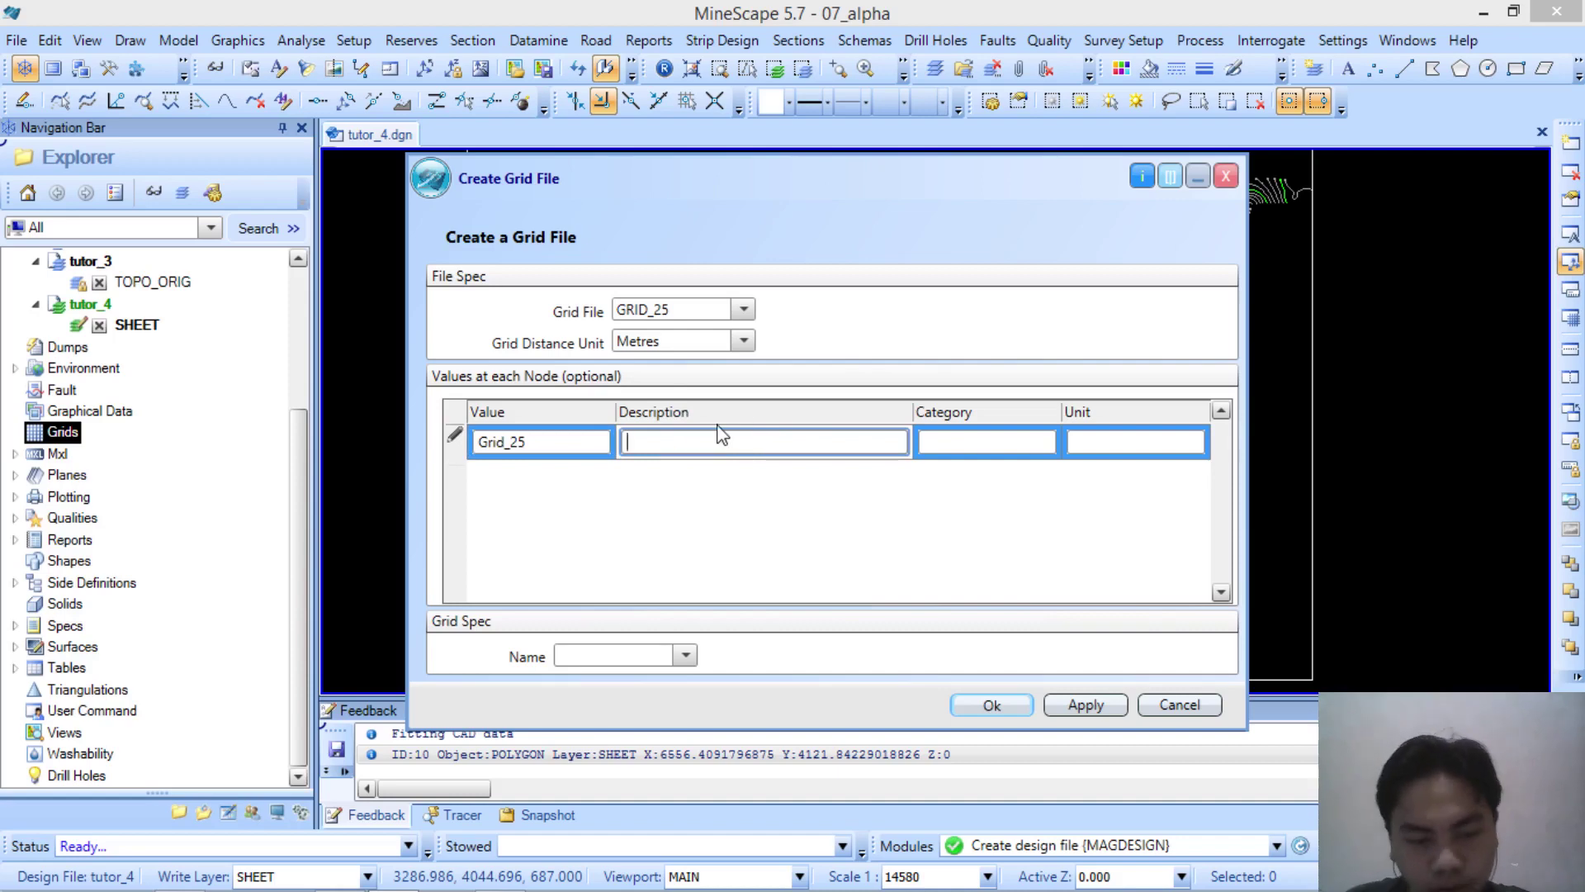
{"action": "type", "text": "GRID TOPO"}
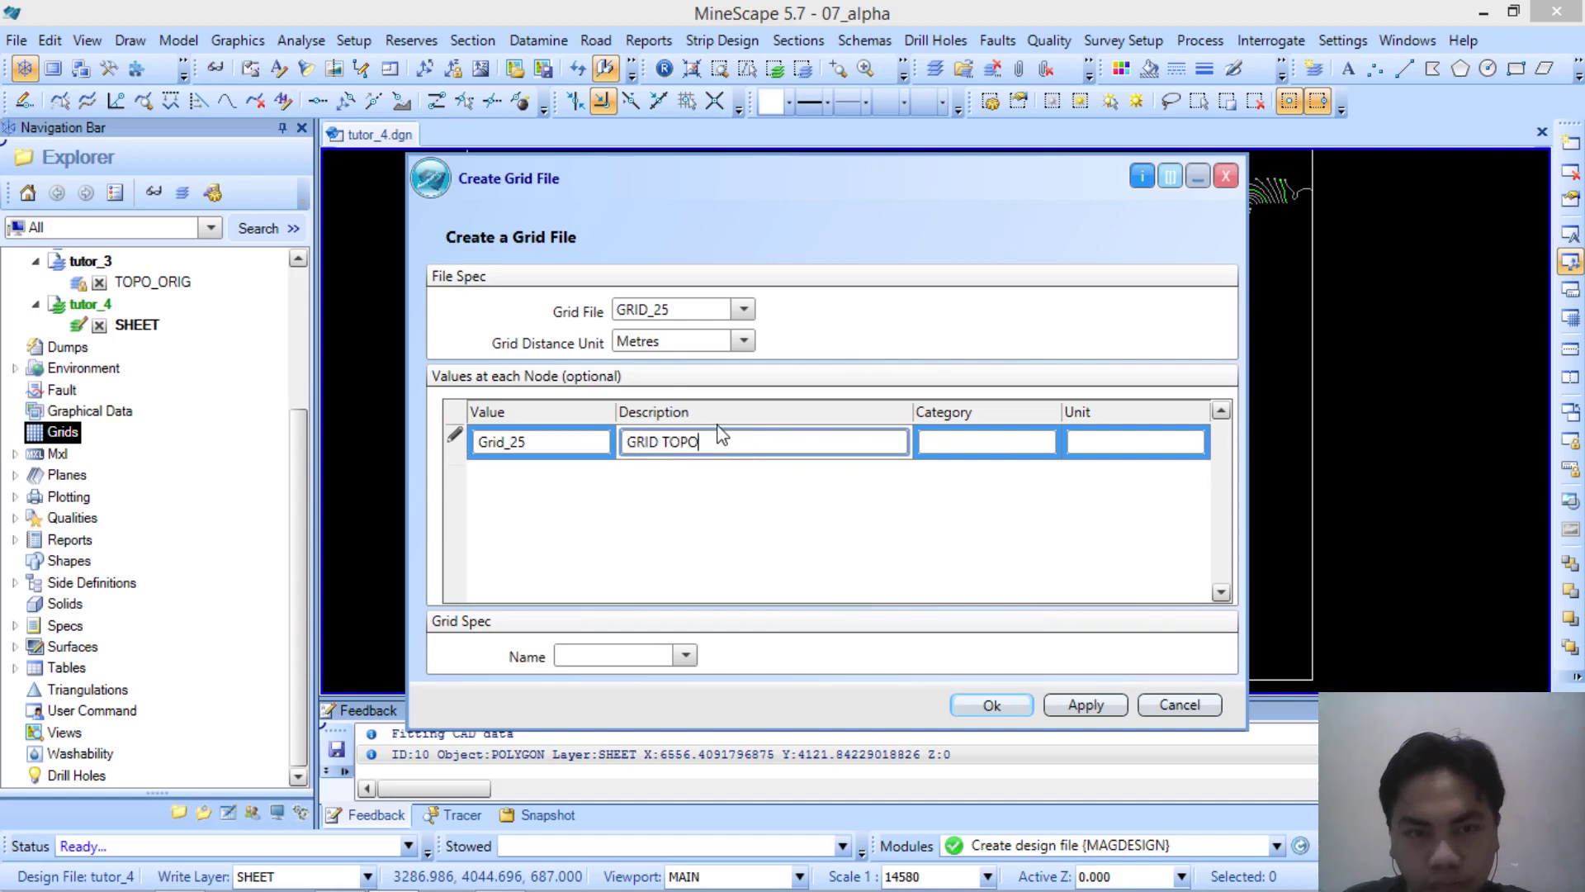
{"action": "type", "text": " 25"}
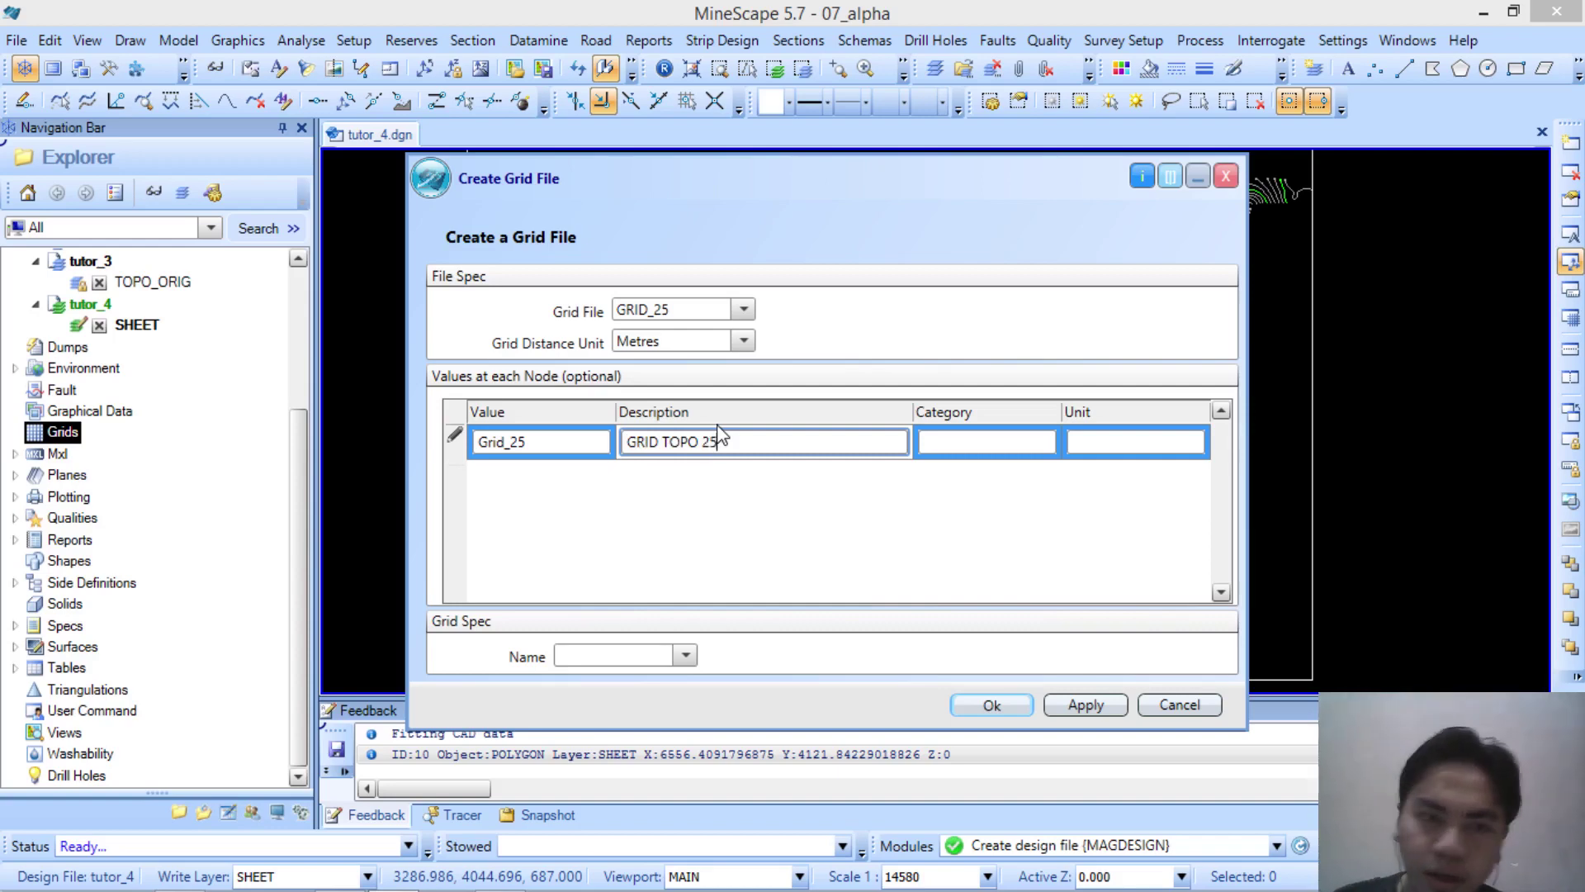
{"action": "key", "text": "Return"}
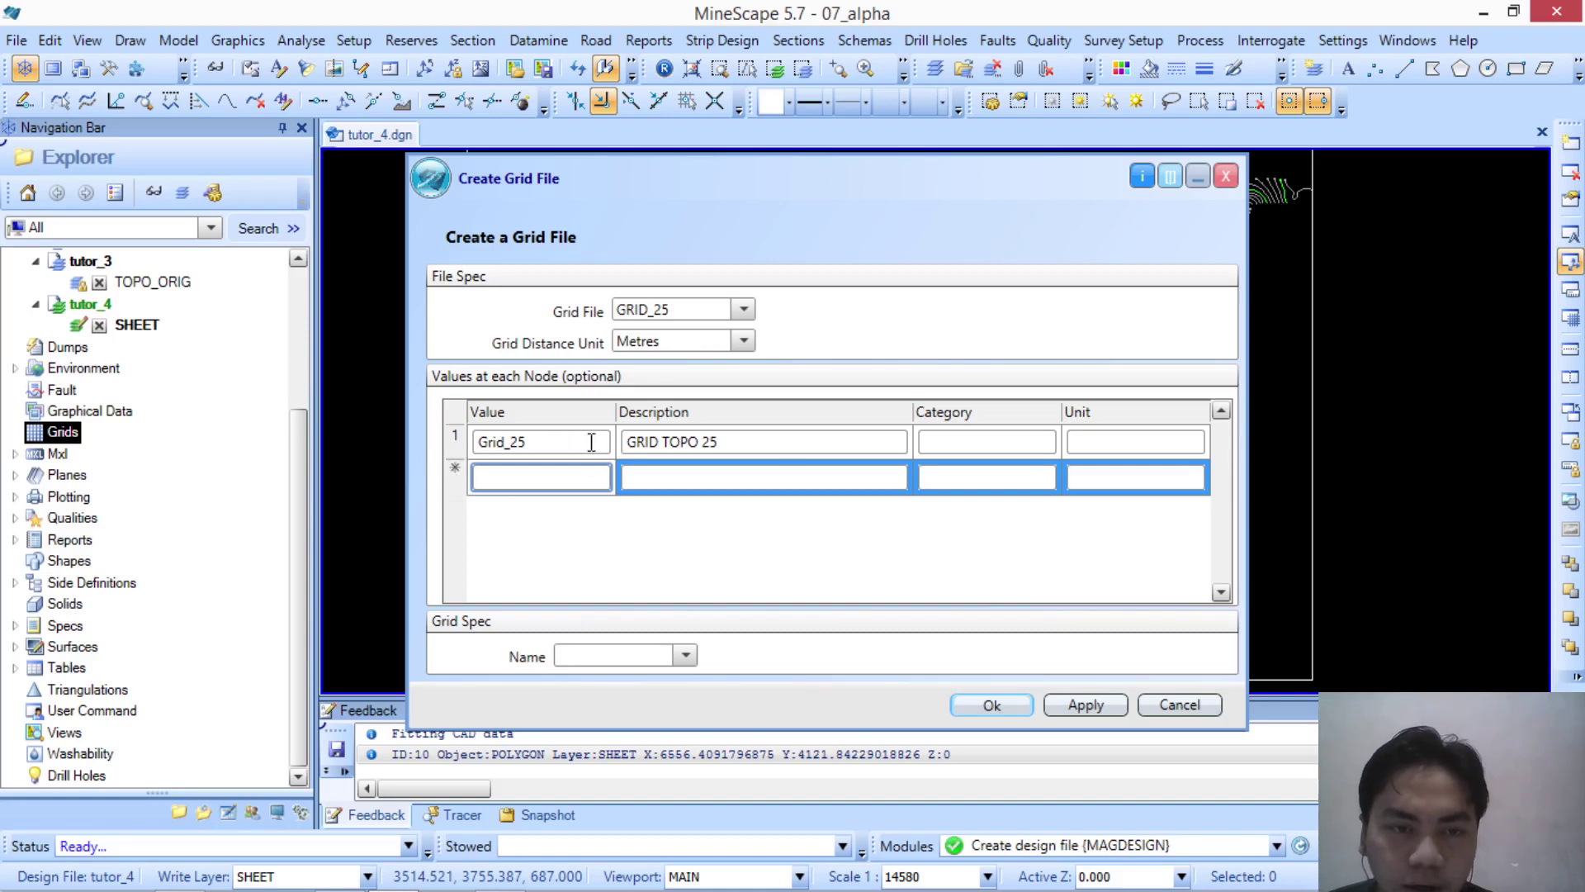
Step: Assign the grid_25 grid spec and create the grid file
{"action": "left_click", "coordinate": [685, 656]}
{"action": "left_click", "coordinate": [627, 686]}
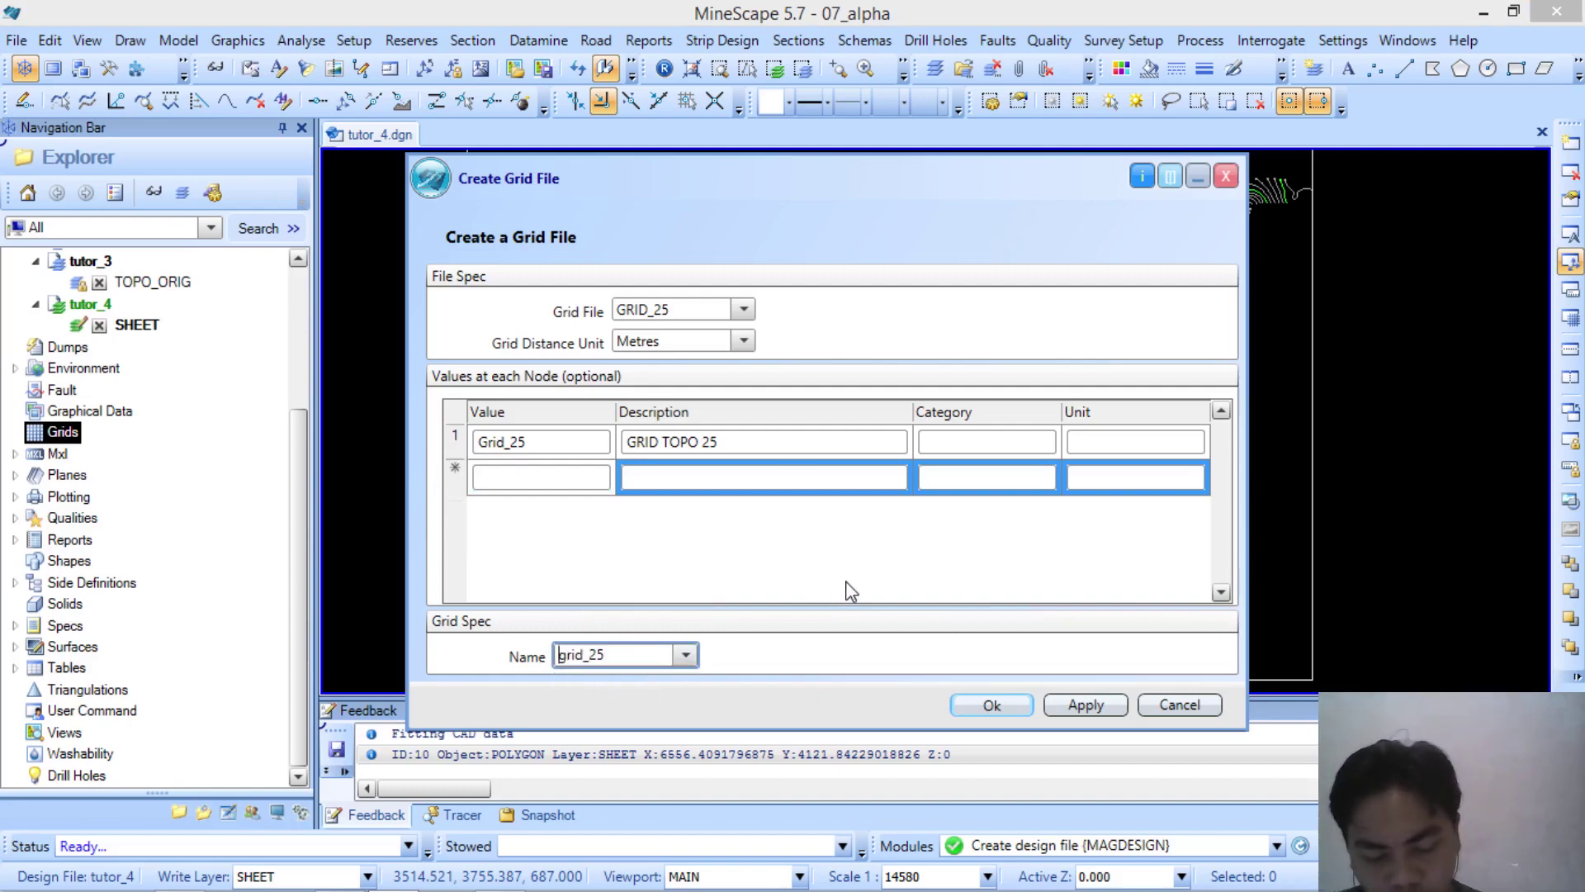
{"action": "left_click", "coordinate": [978, 705]}
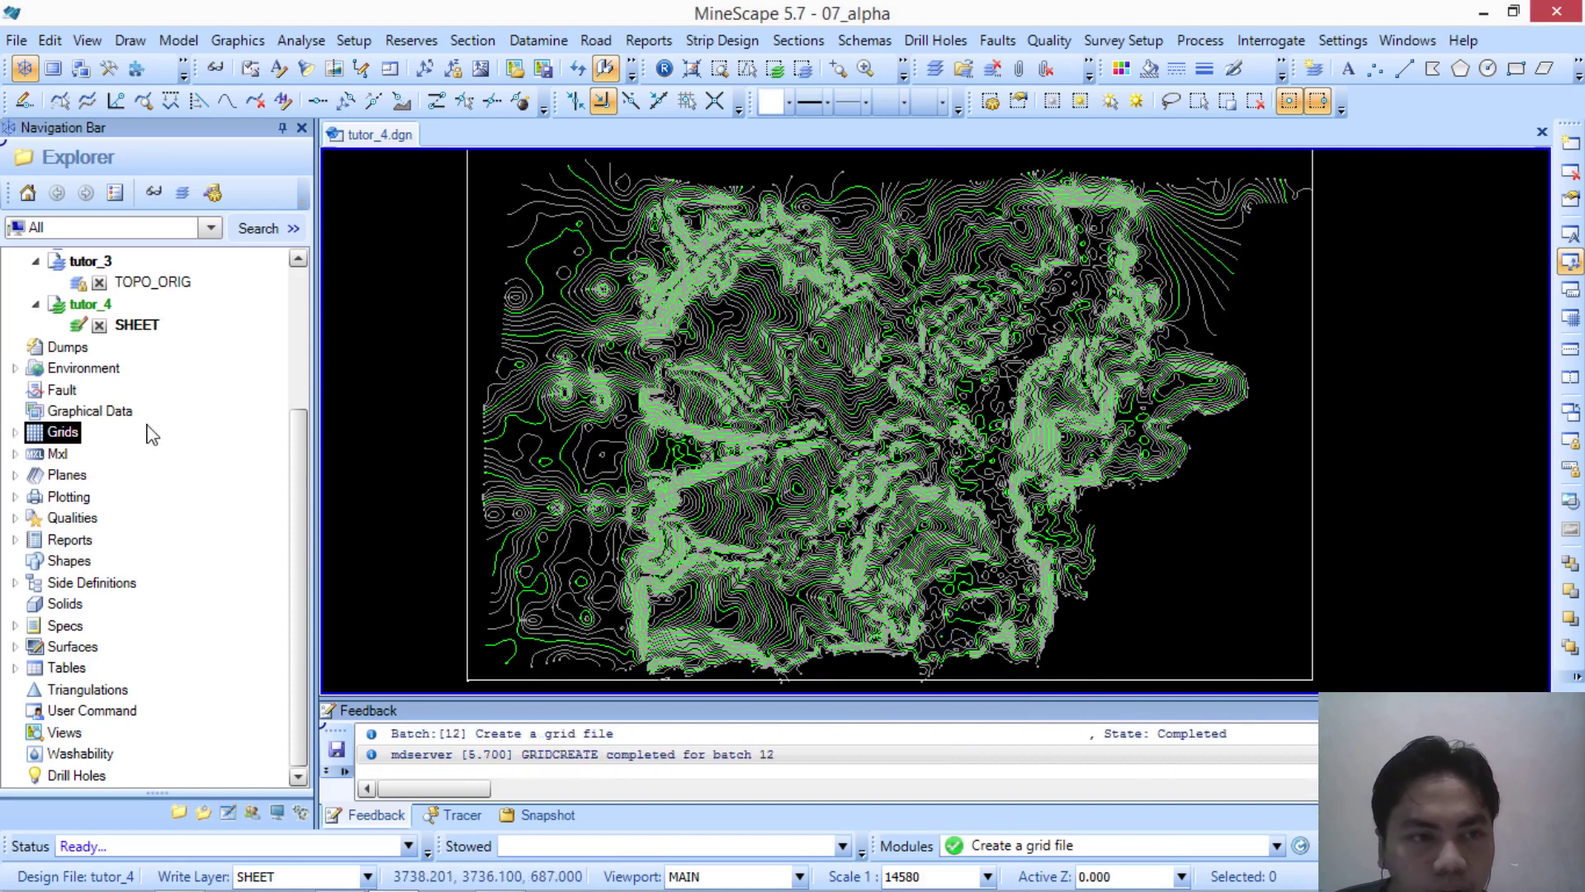
Step: Open the processing form for the grid_25 grid file and check the Process Grid File instructions on the PowerPoint slide
{"action": "left_click", "coordinate": [16, 433]}
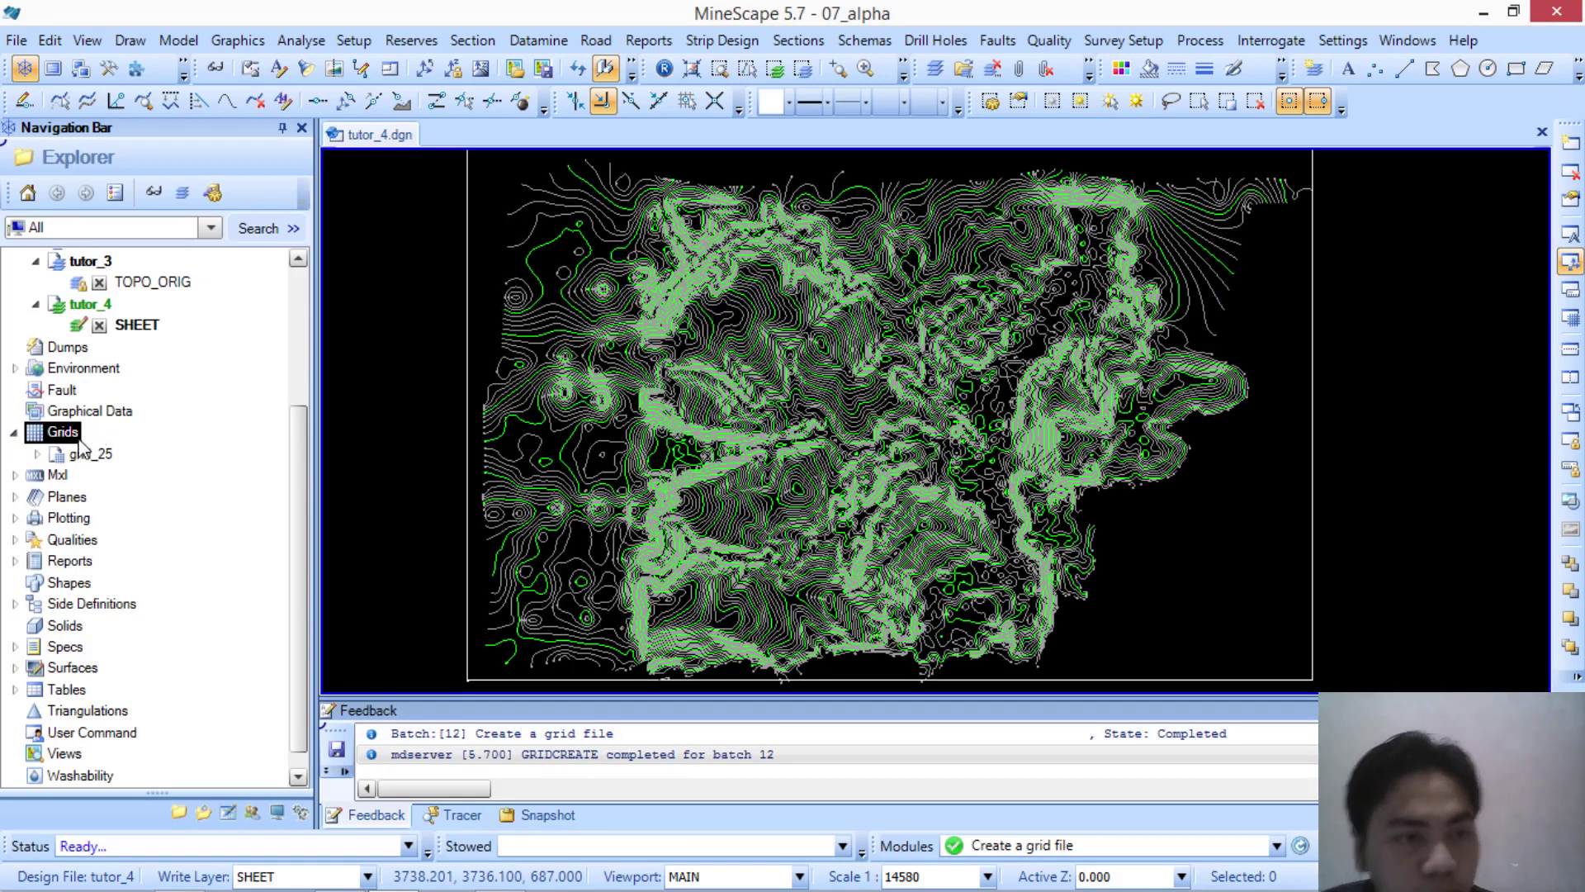
{"action": "left_click", "coordinate": [39, 456]}
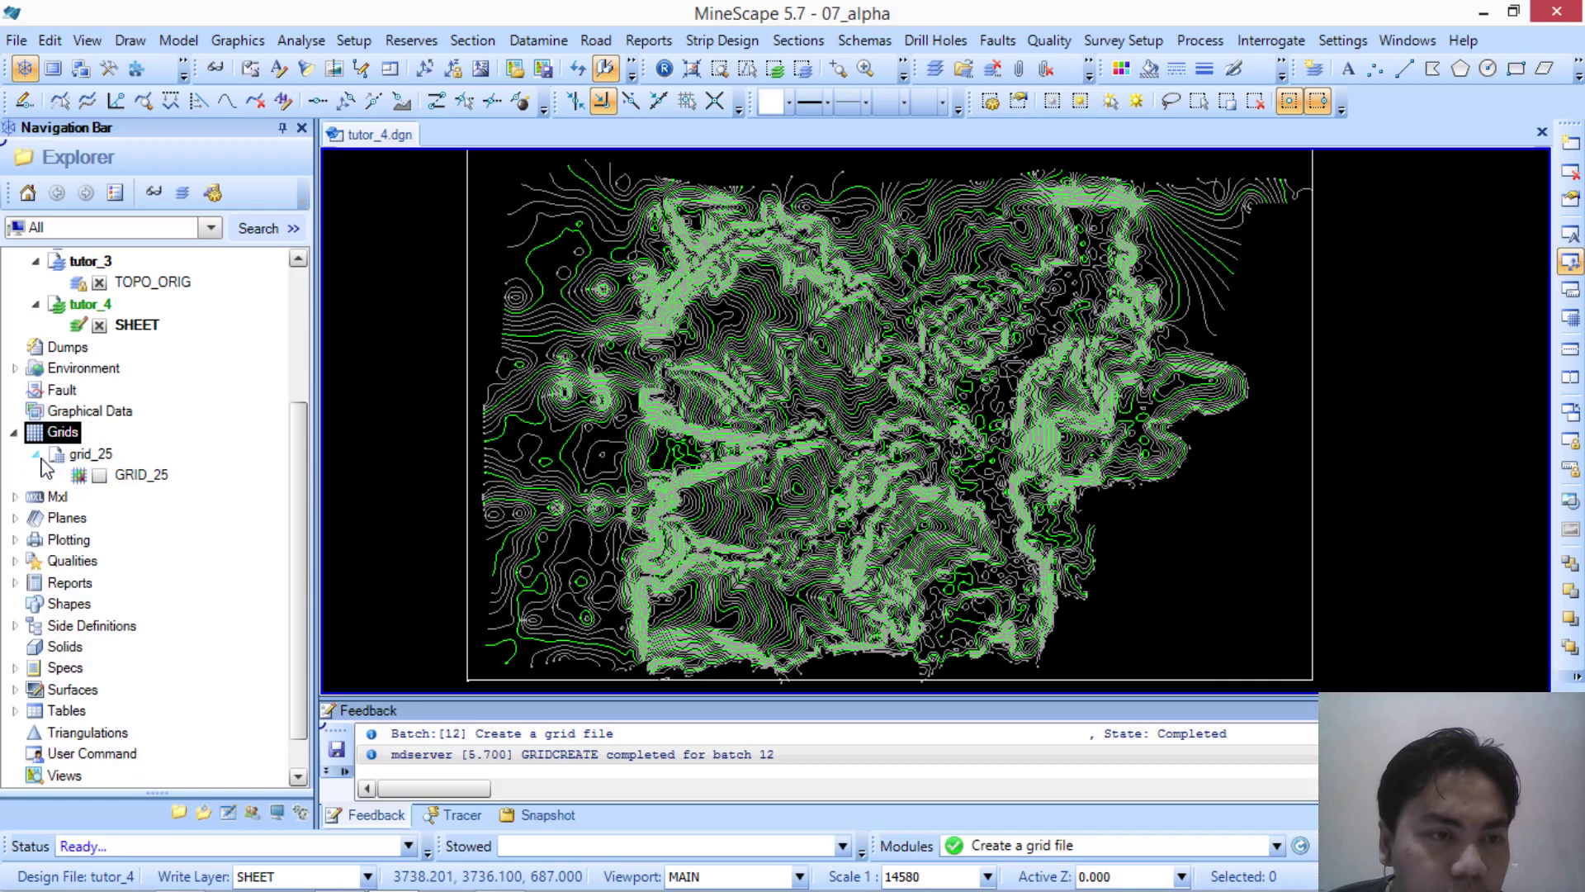
{"action": "left_click", "coordinate": [41, 457]}
{"action": "left_click", "coordinate": [81, 454]}
{"action": "right_click", "coordinate": [100, 457]}
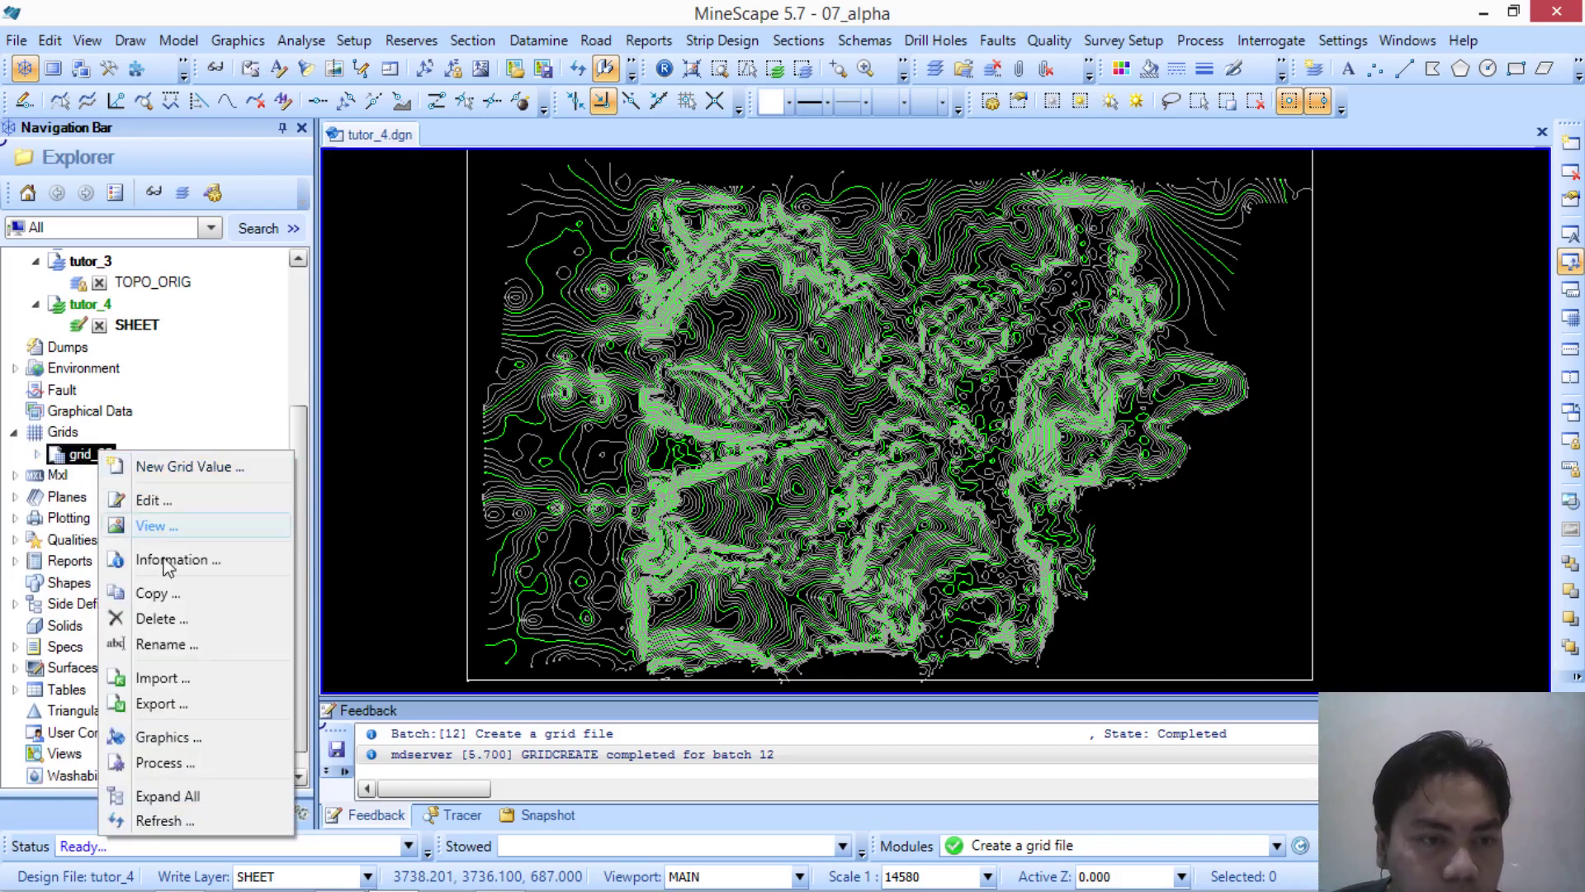
{"action": "left_click", "coordinate": [166, 763]}
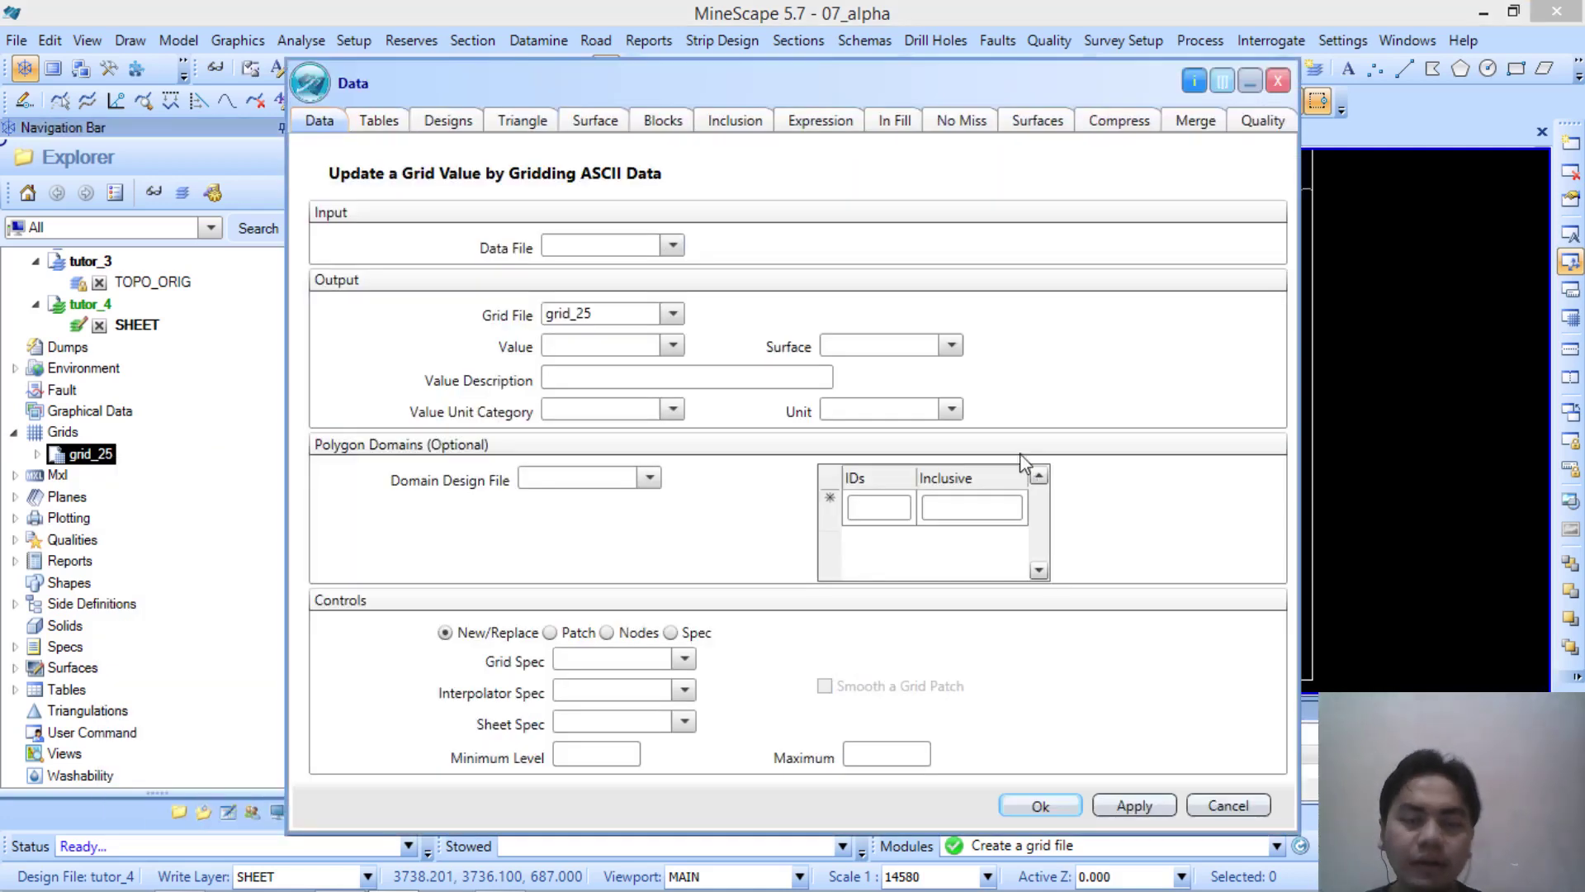
{"action": "left_click_drag", "start_coordinate": [830, 88], "coordinate": [857, 76]}
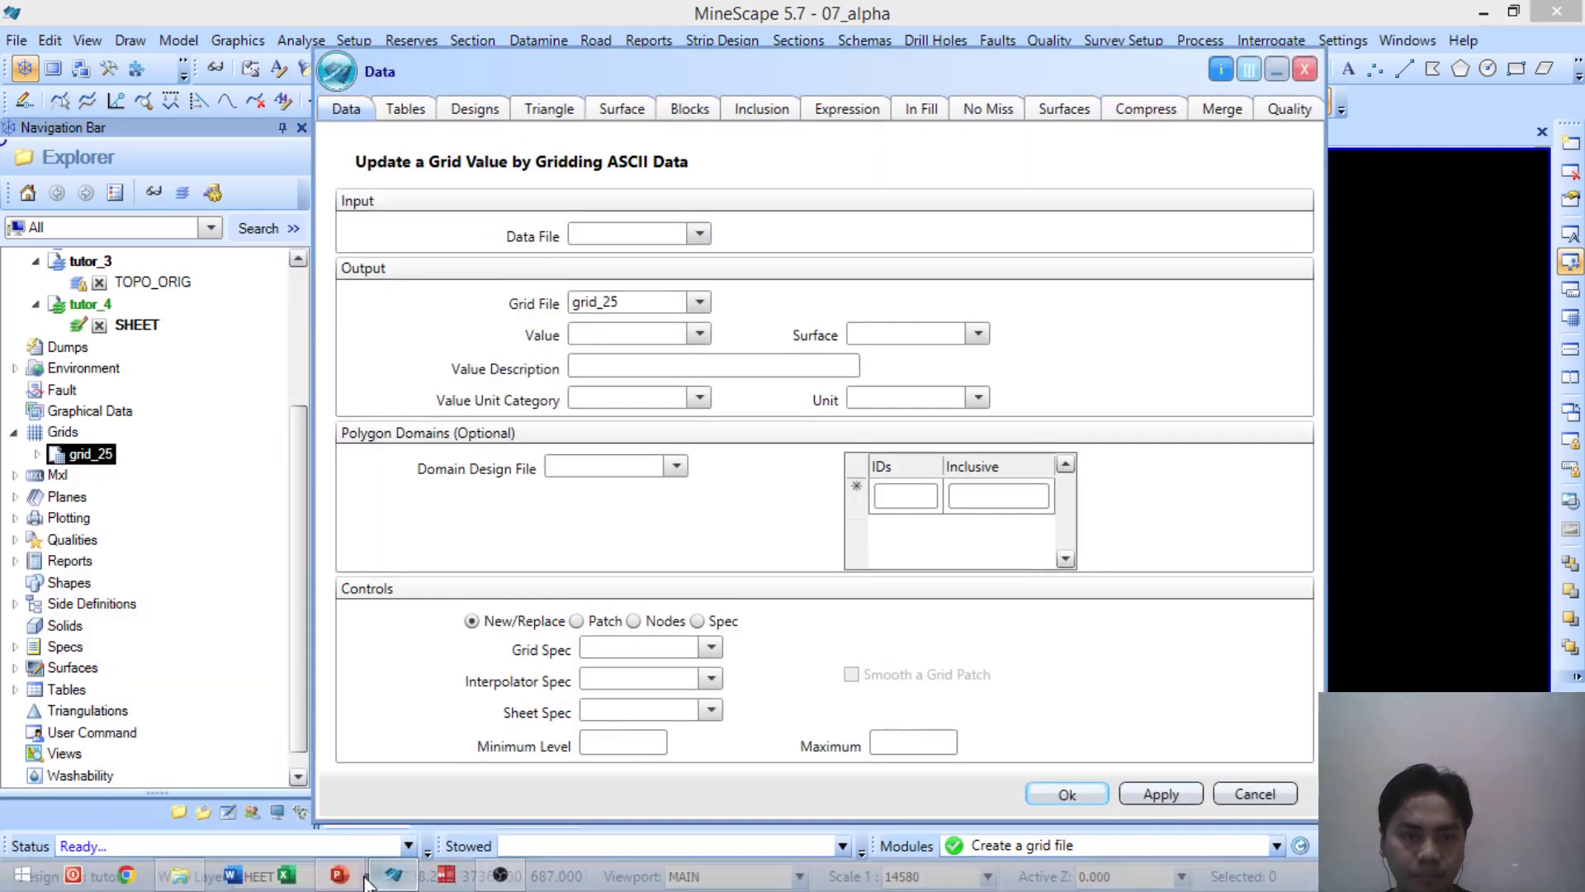
{"action": "left_click", "coordinate": [361, 882]}
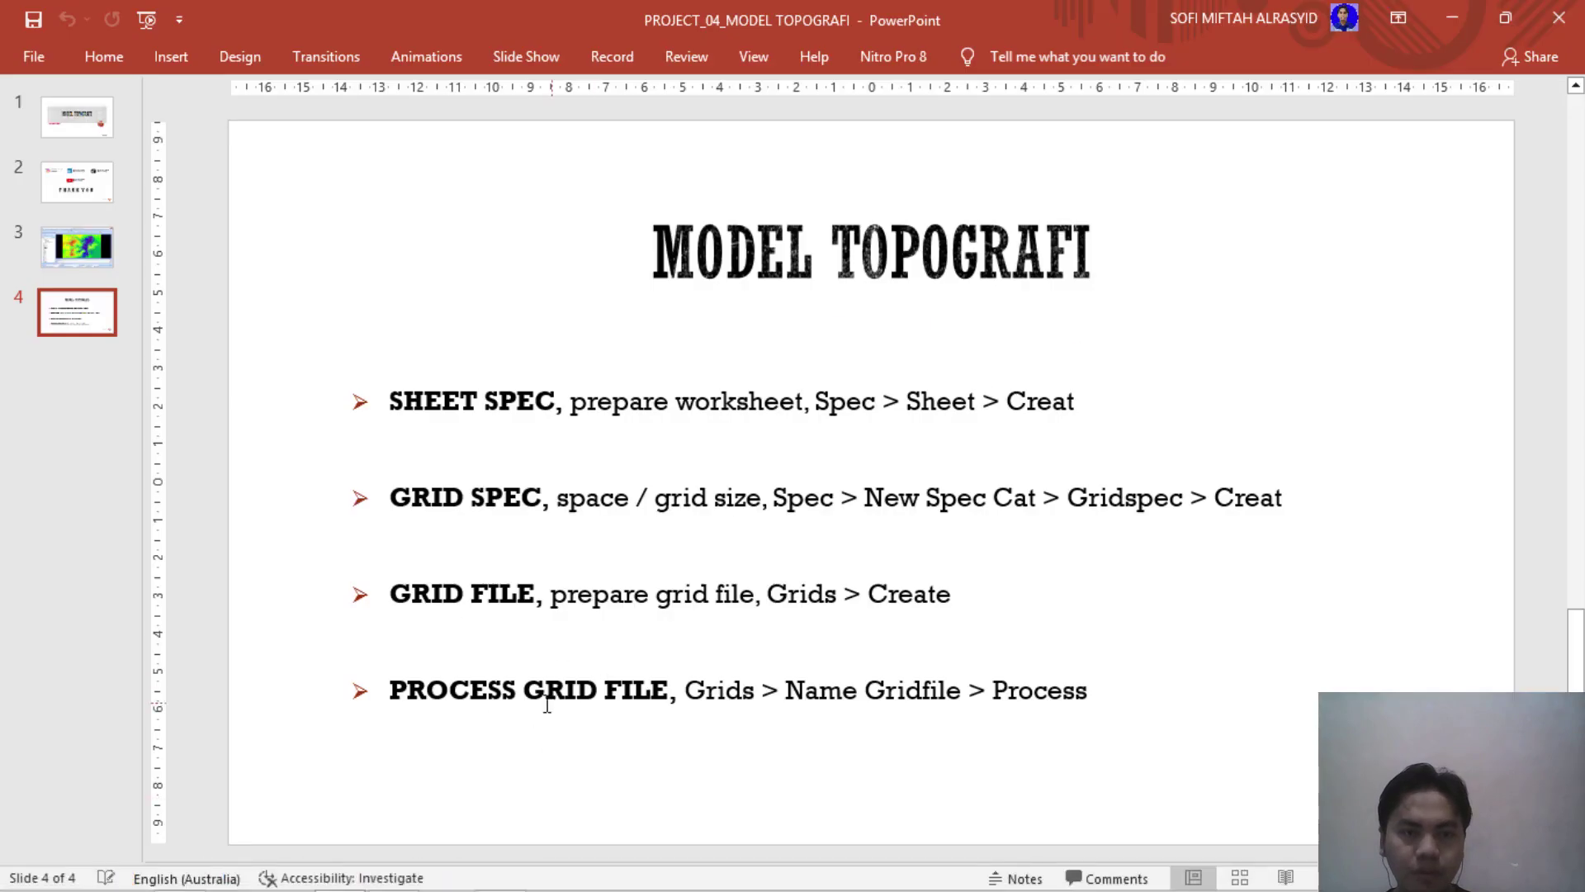
{"action": "left_click", "coordinate": [1450, 26]}
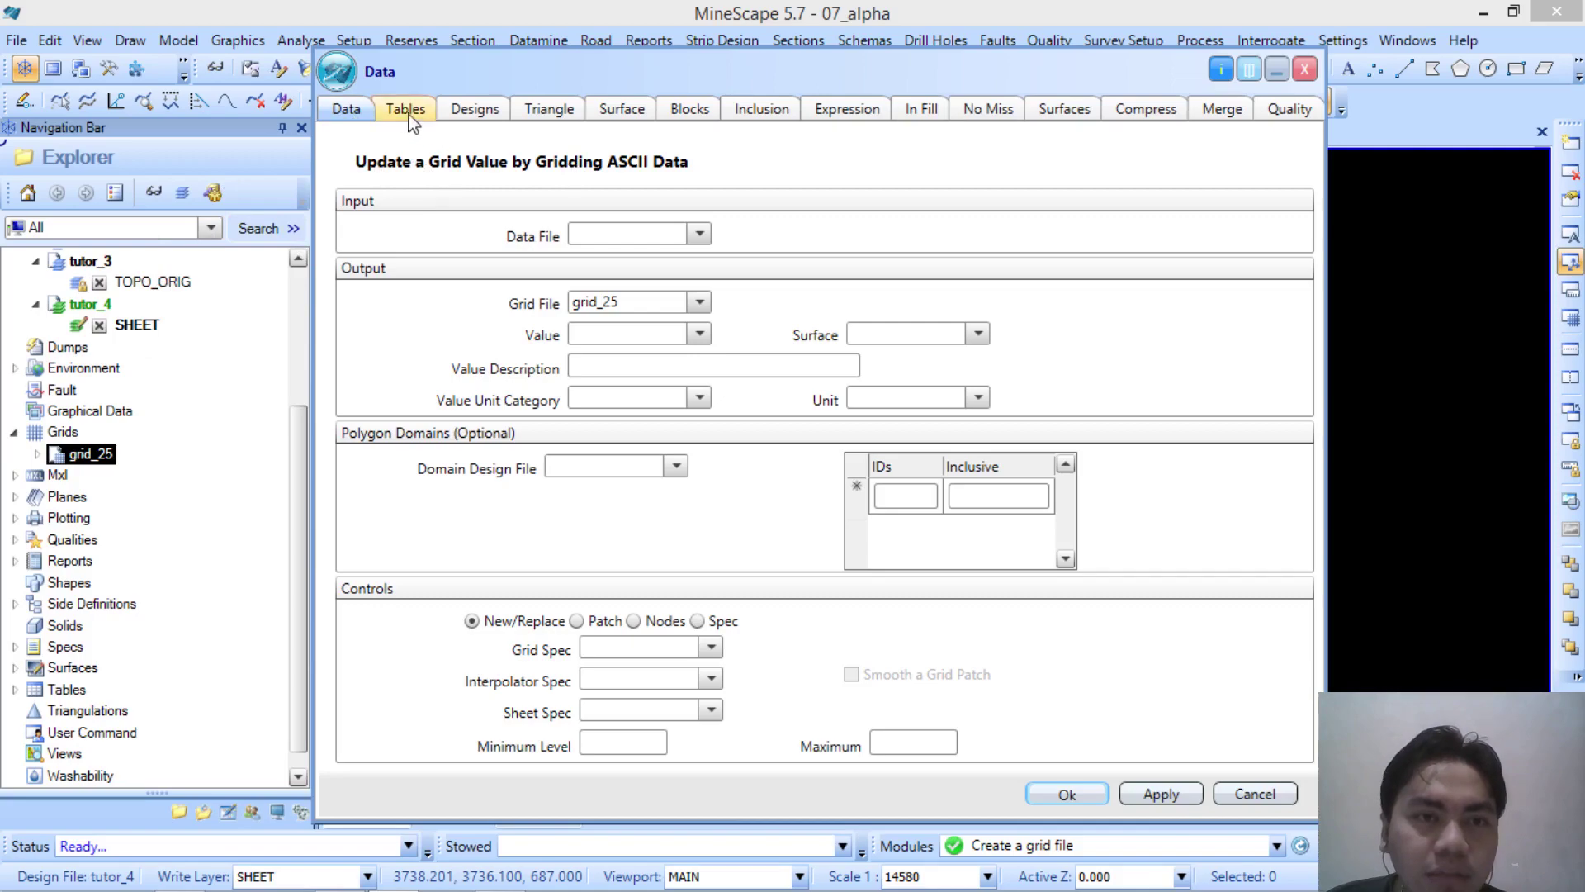
Step: Set up gridding from design data with tutor_3 as the data design file and Topo_Orig as the search layer
{"action": "left_click", "coordinate": [476, 116]}
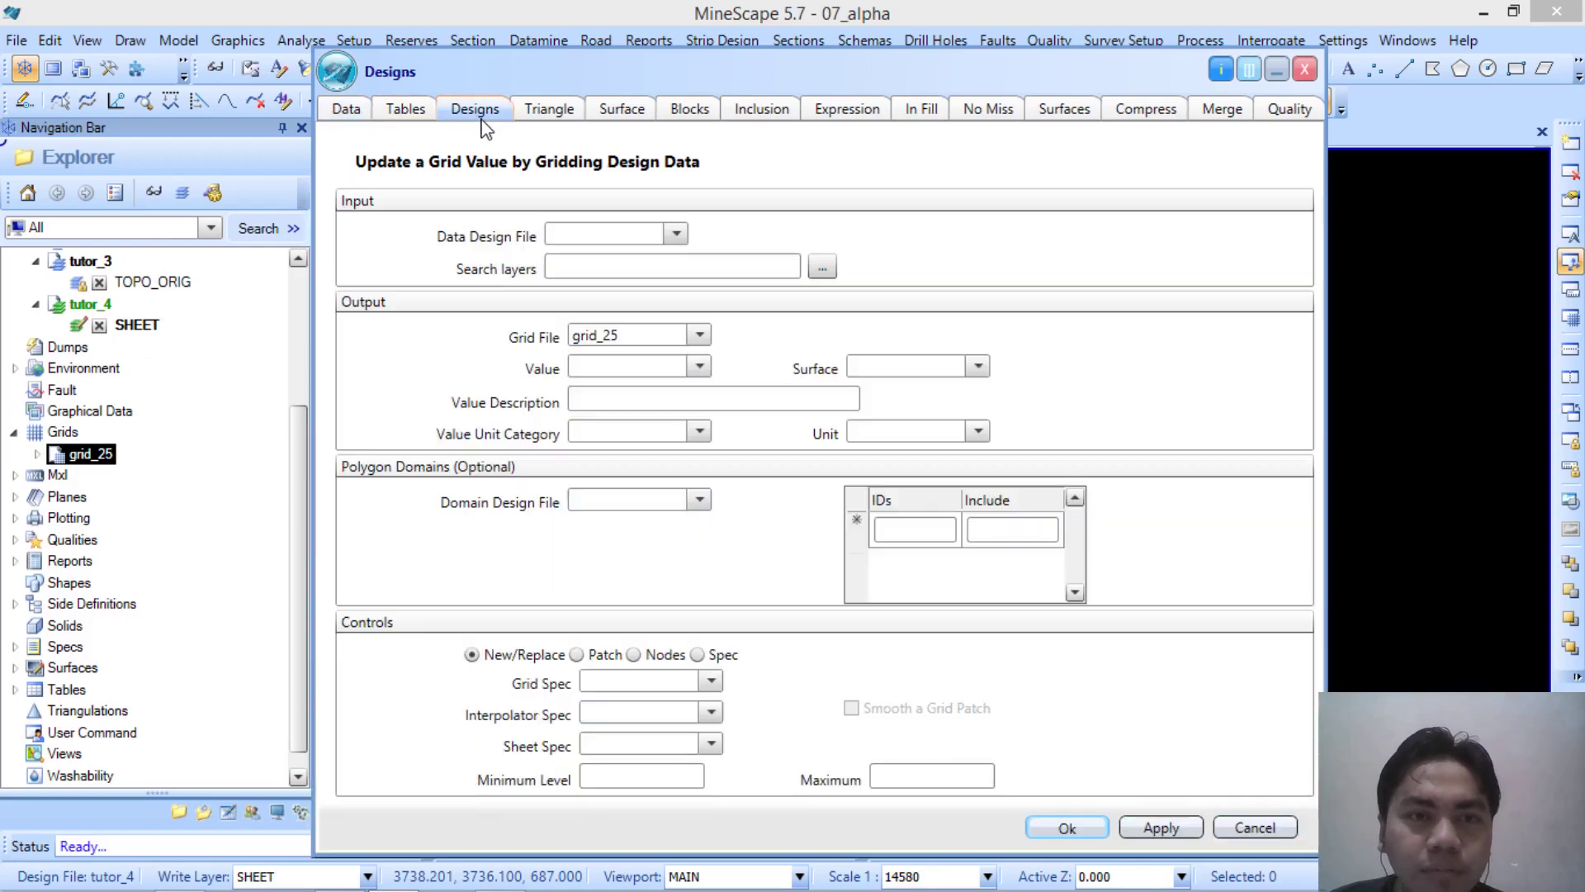
{"action": "left_click_drag", "start_coordinate": [743, 66], "coordinate": [782, 49]}
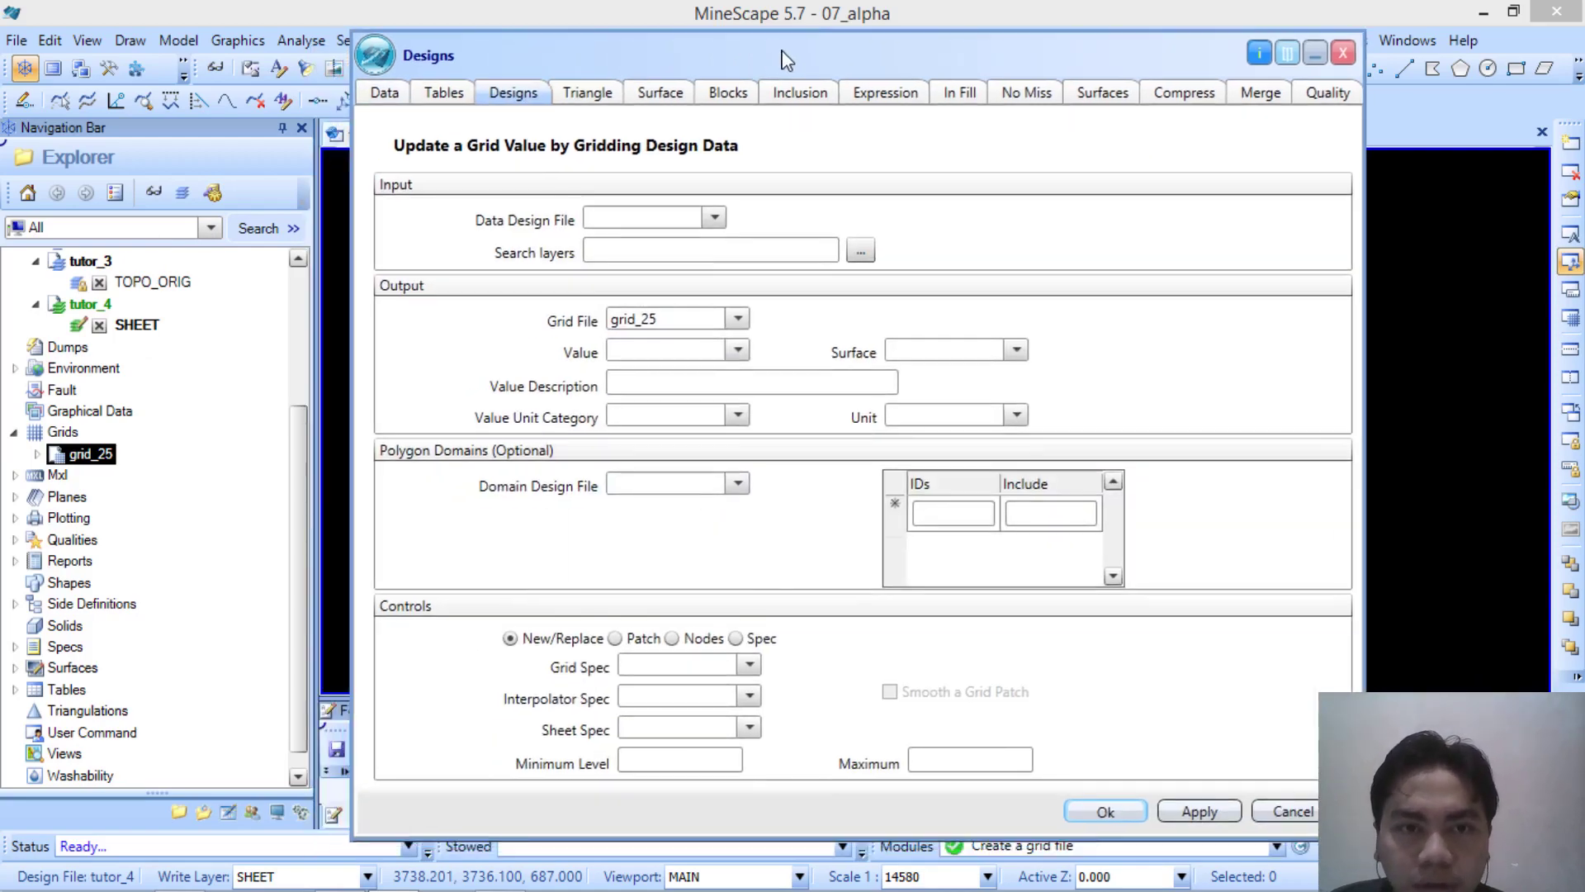
{"action": "left_click", "coordinate": [715, 220]}
{"action": "left_click", "coordinate": [715, 220]}
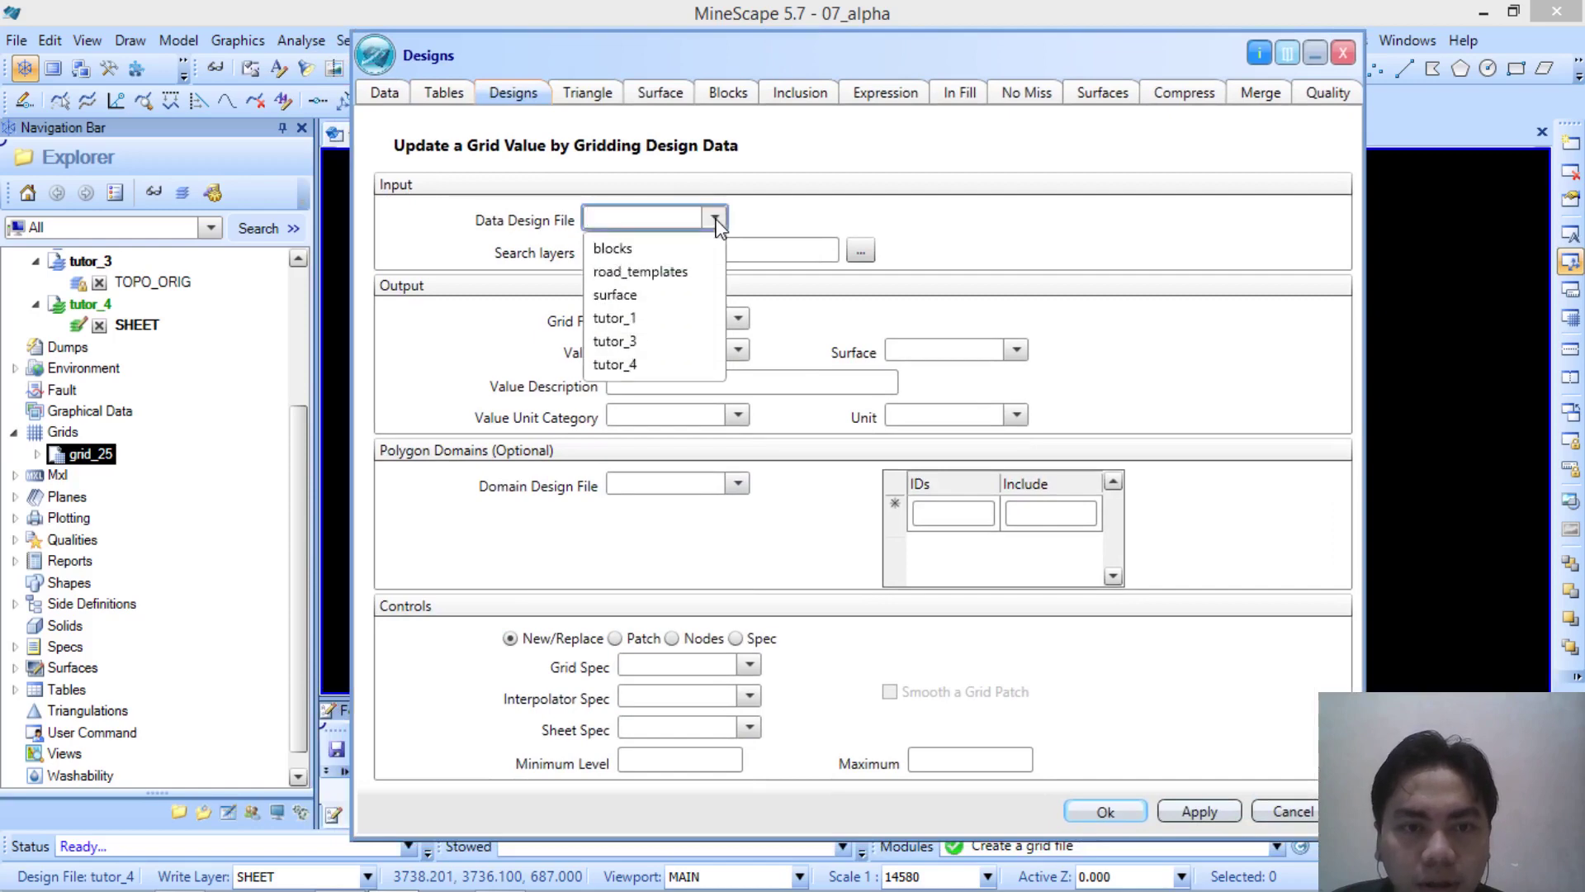
{"action": "left_click", "coordinate": [668, 342]}
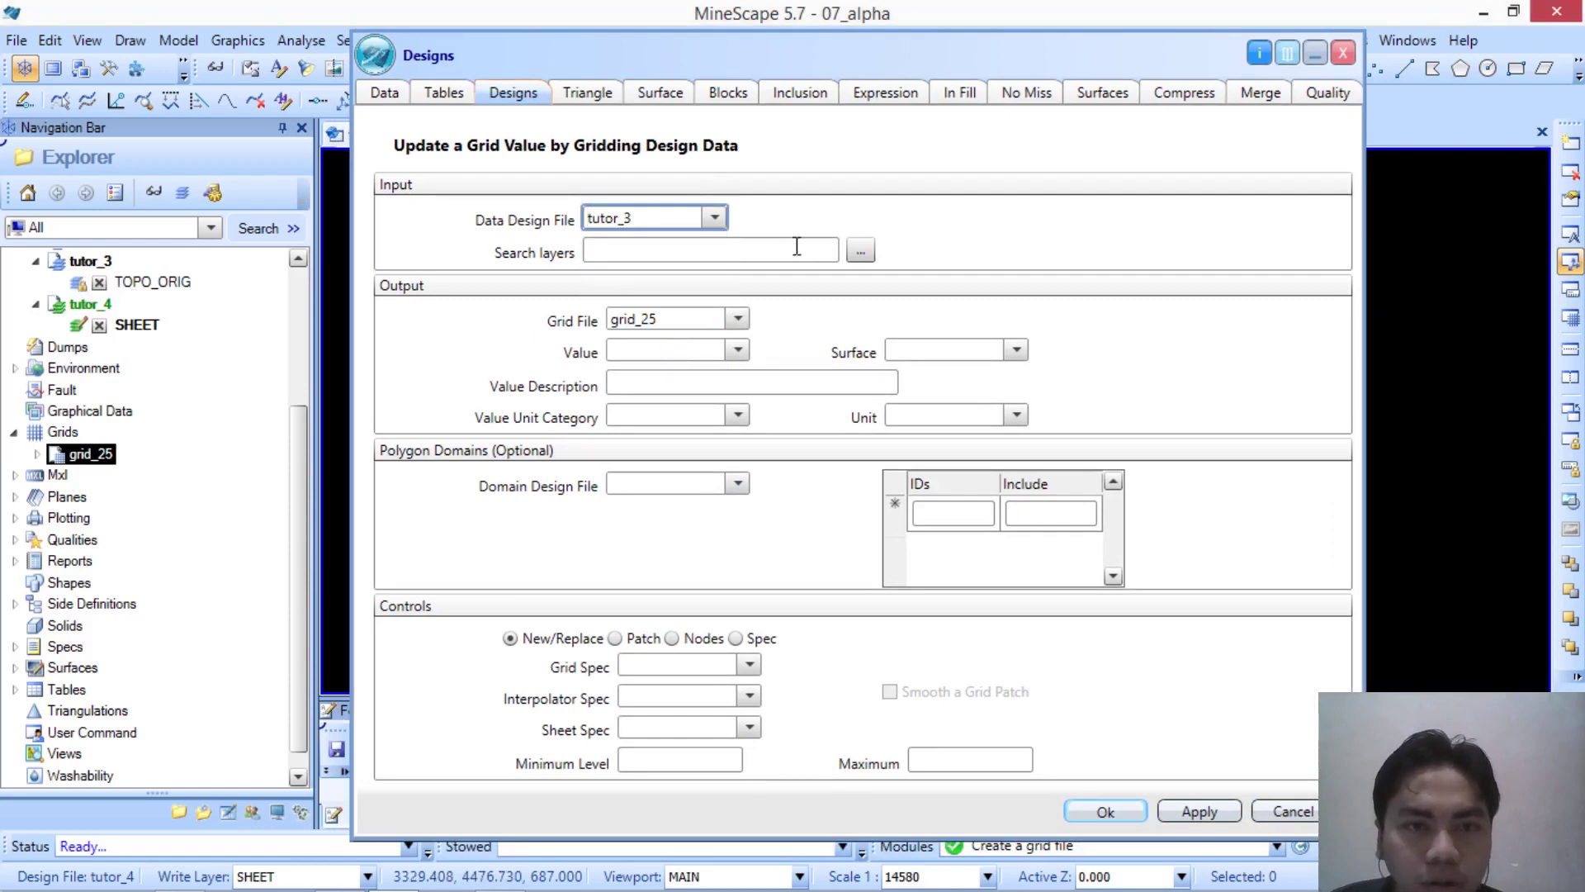
{"action": "left_click", "coordinate": [860, 249]}
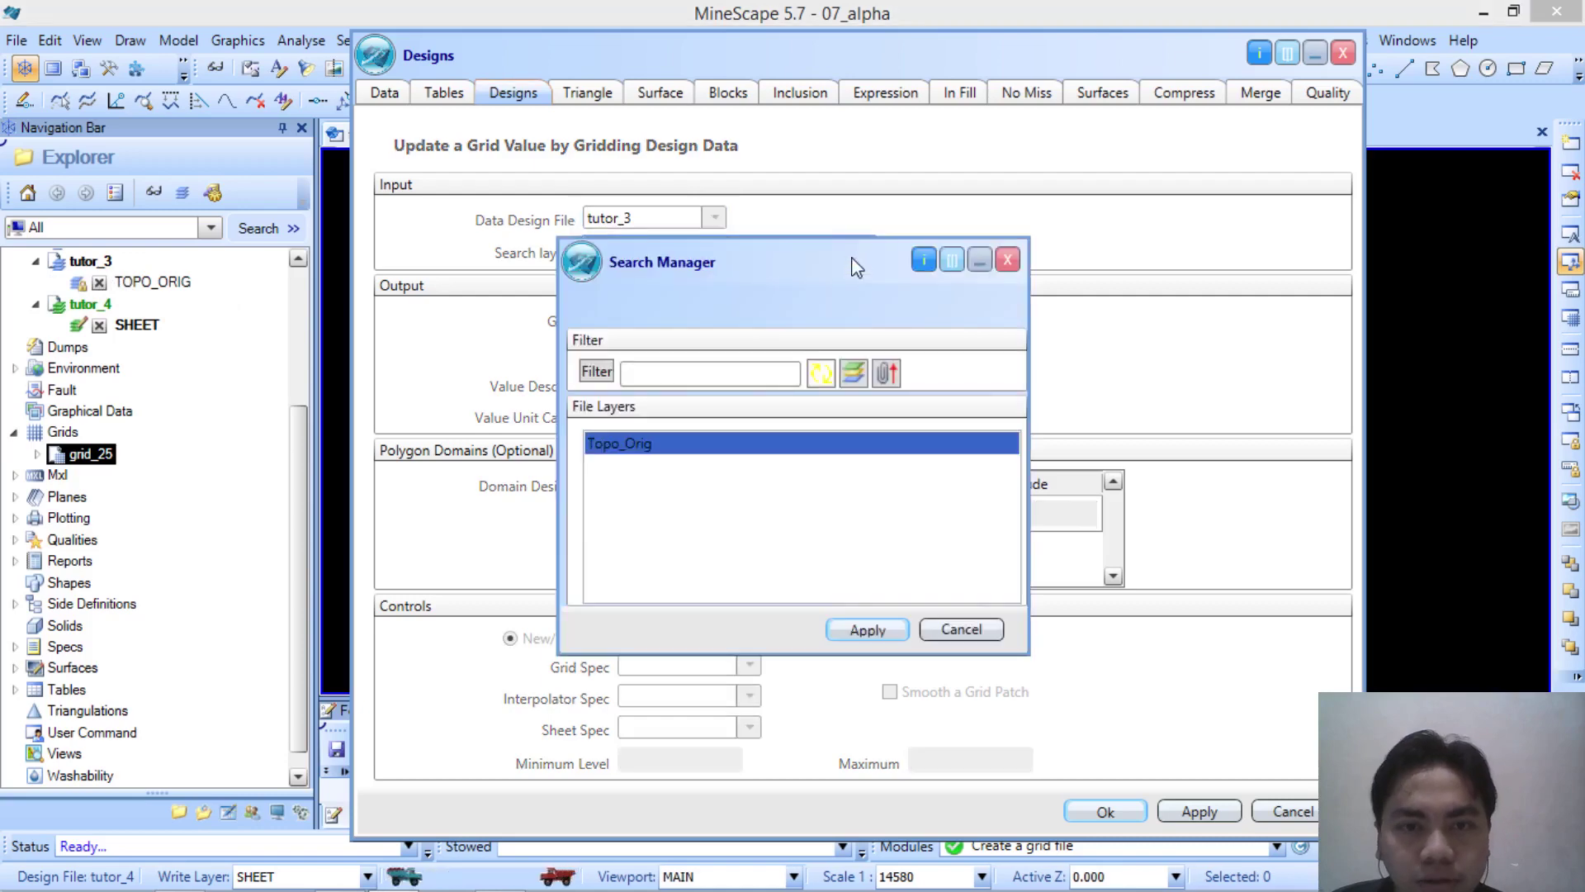
{"action": "left_click", "coordinate": [867, 630]}
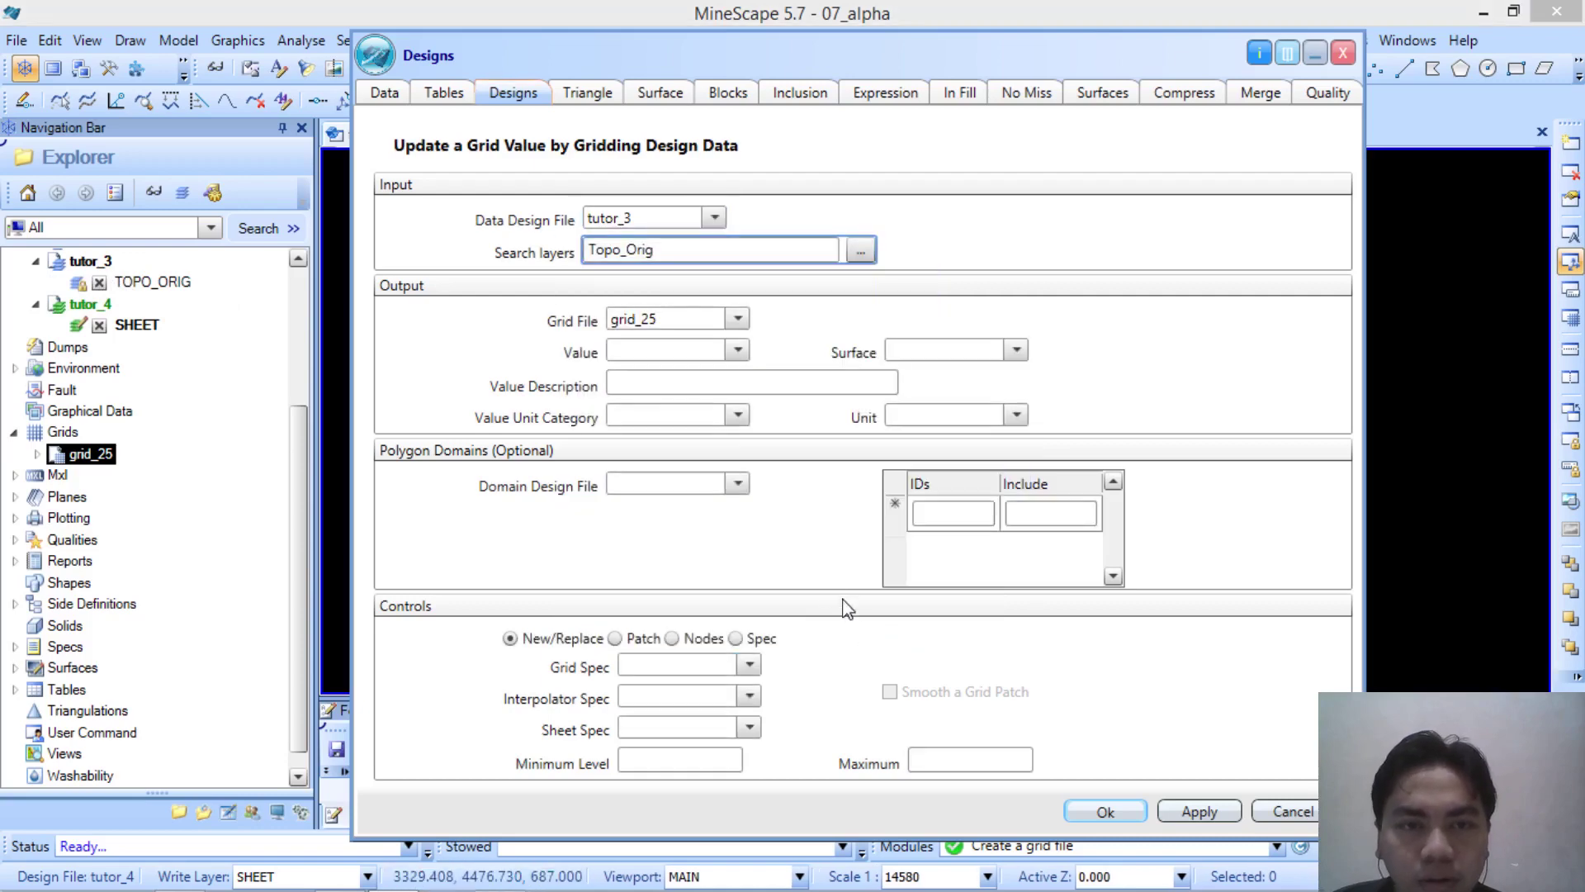
Step: Set the gridding output to the grid_25 grid file with GRID_25 as the value
{"action": "left_click", "coordinate": [738, 319]}
{"action": "left_click", "coordinate": [735, 341]}
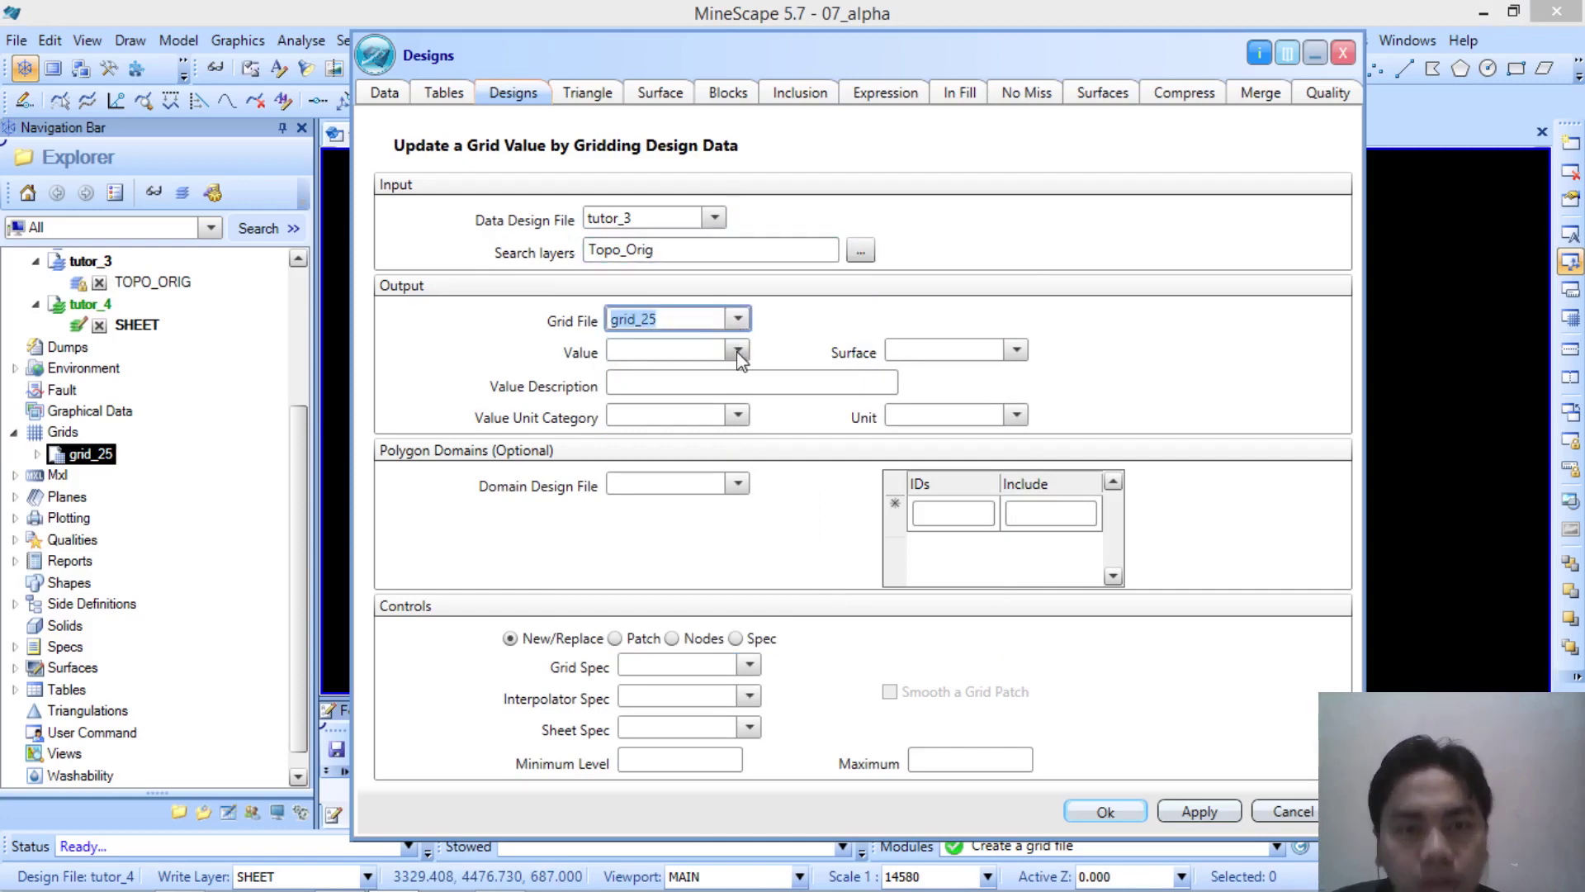
{"action": "left_click", "coordinate": [737, 352]}
{"action": "left_click", "coordinate": [720, 381]}
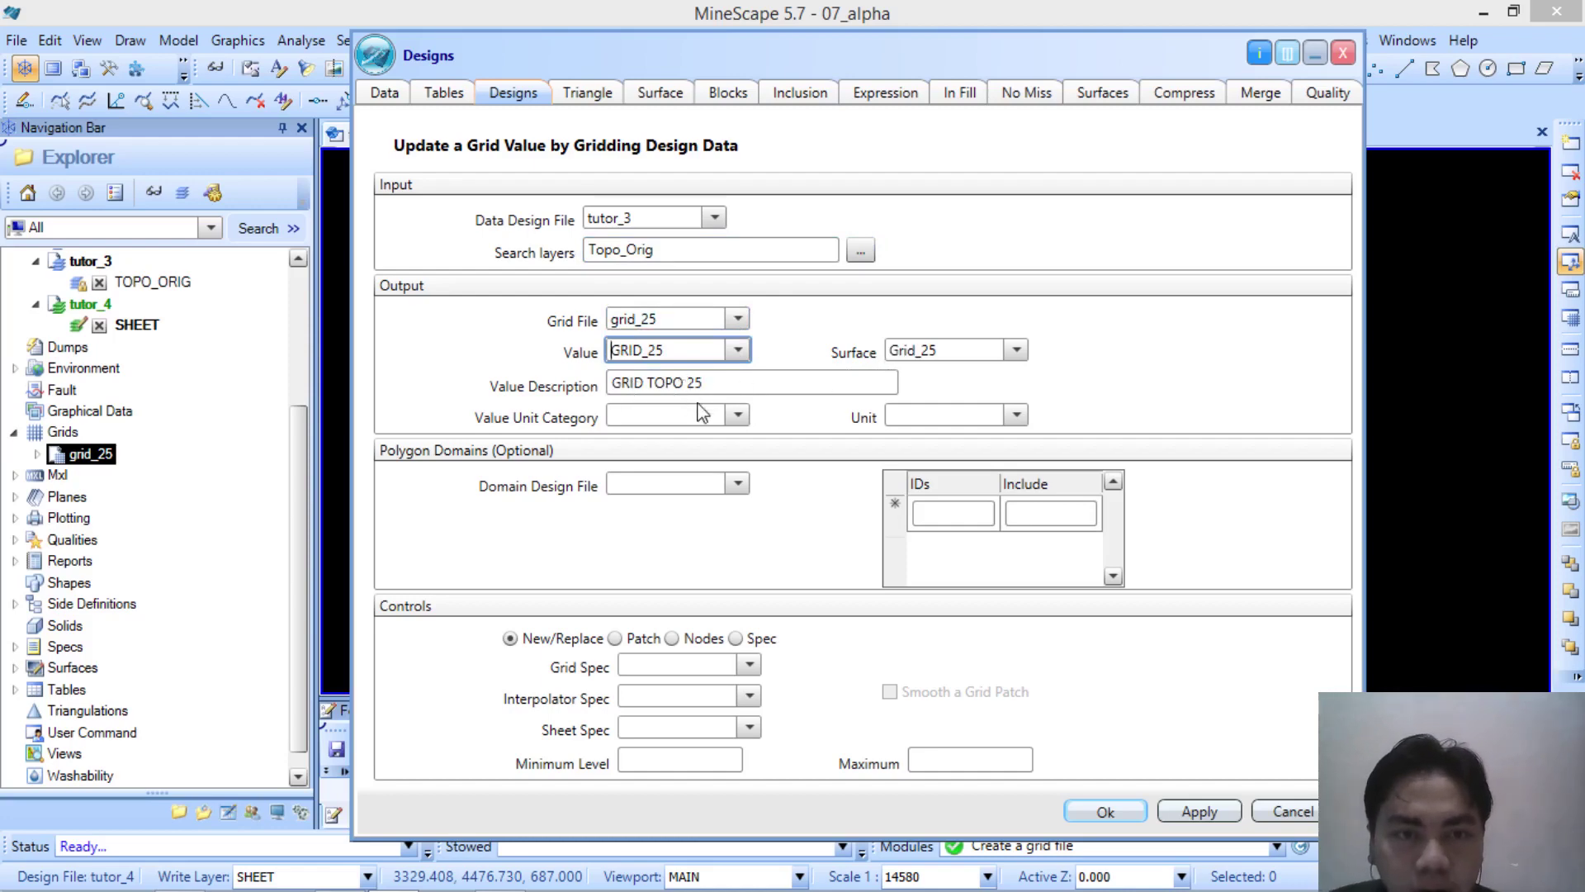
Step: Set the output value's unit category to depth and its unit to Metres
{"action": "left_click", "coordinate": [743, 417]}
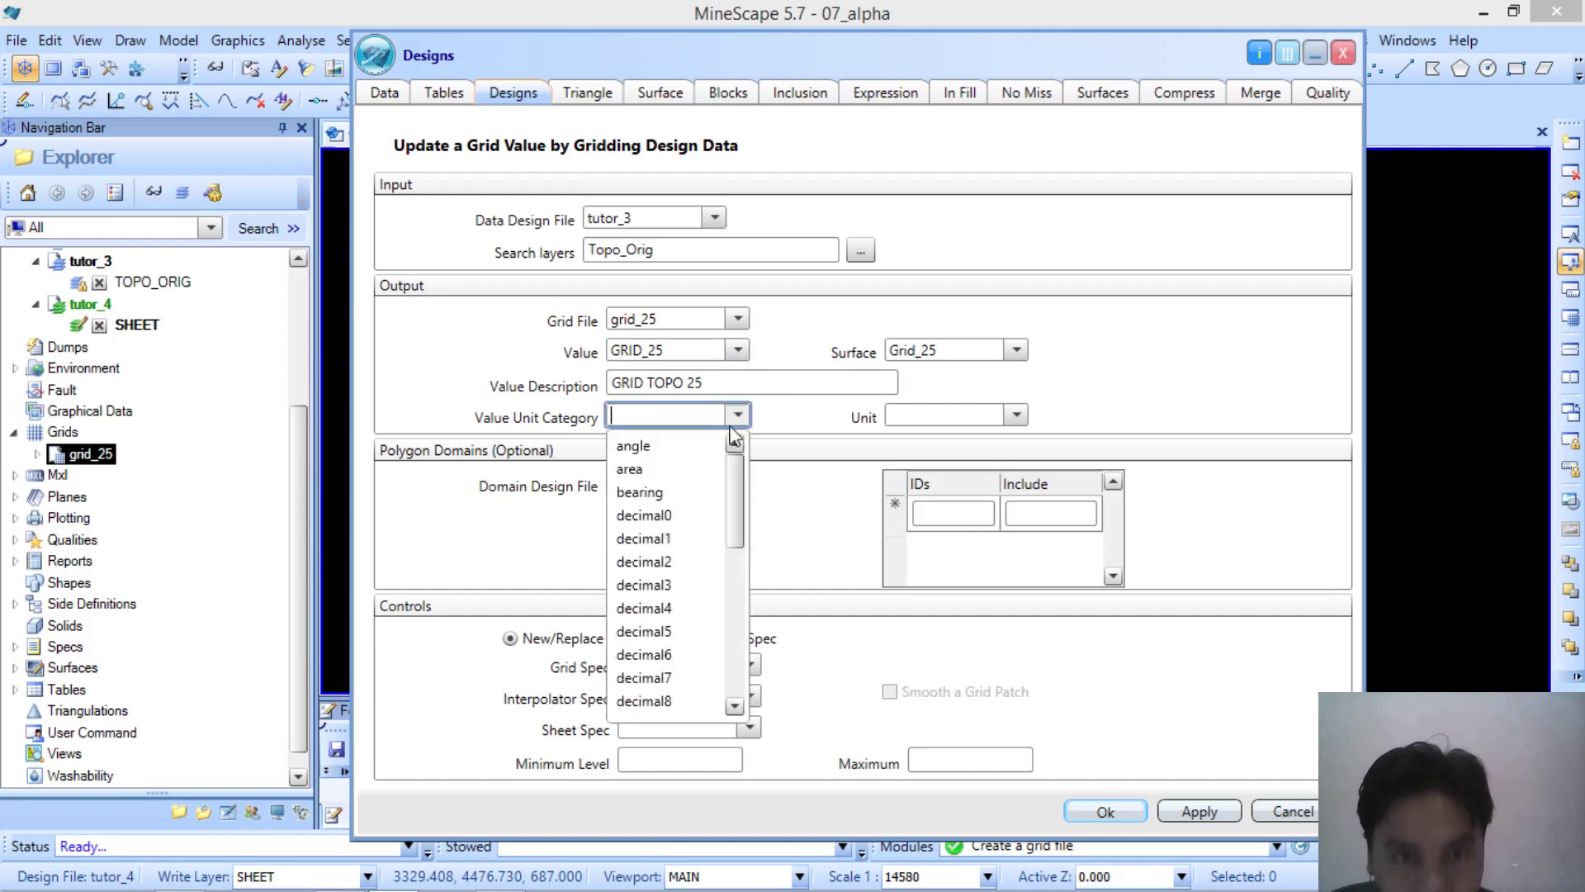
{"action": "scroll", "coordinate": [710, 511], "scroll_direction": "down", "scroll_amount": 3}
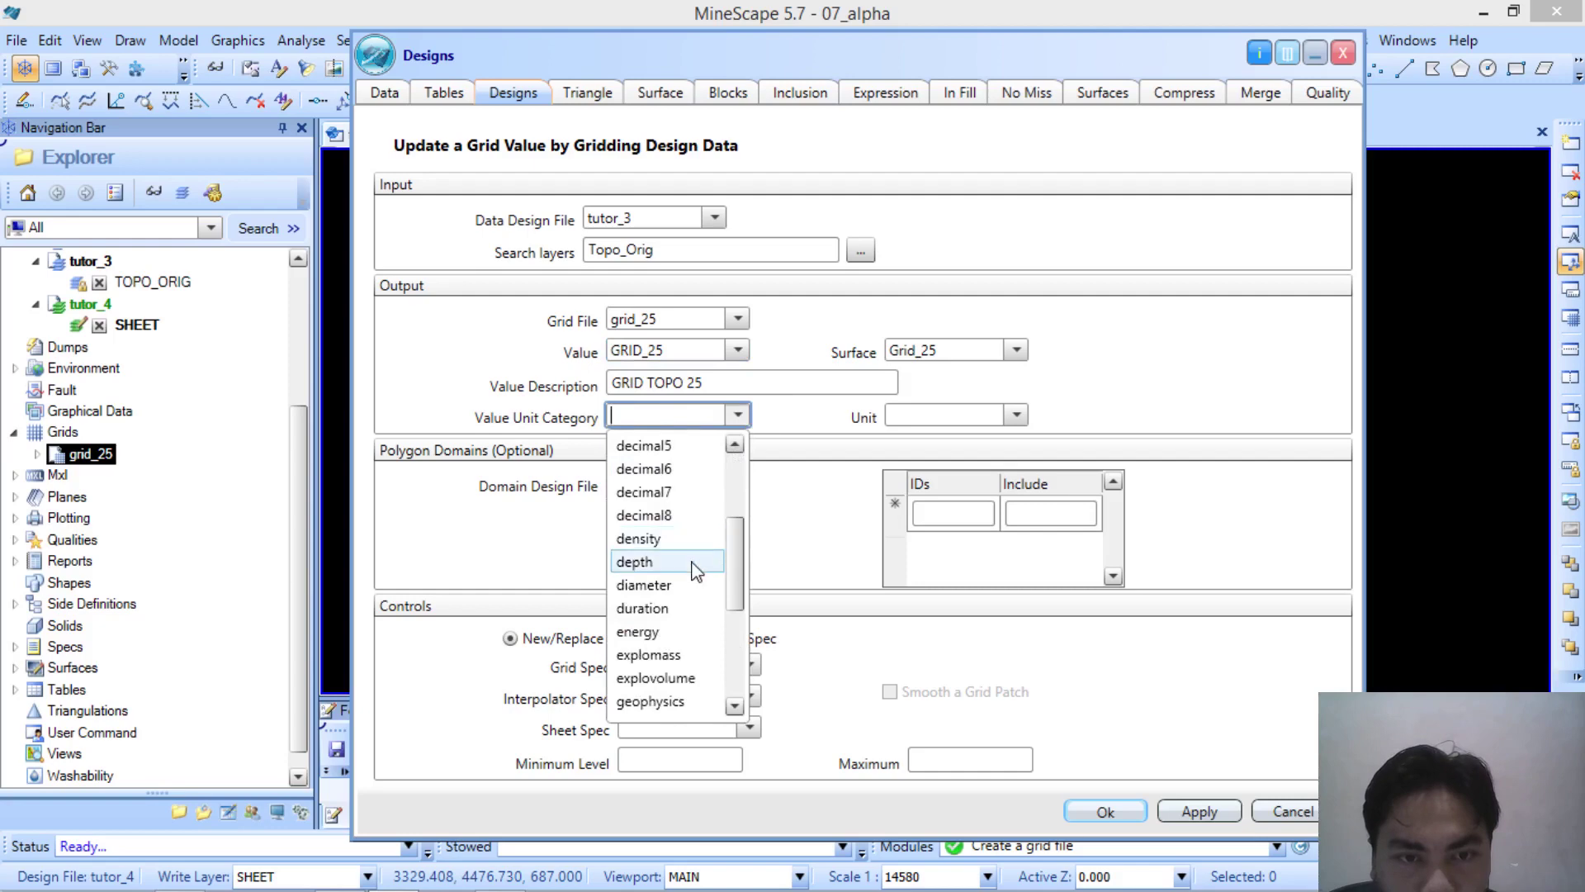
{"action": "left_click", "coordinate": [692, 562]}
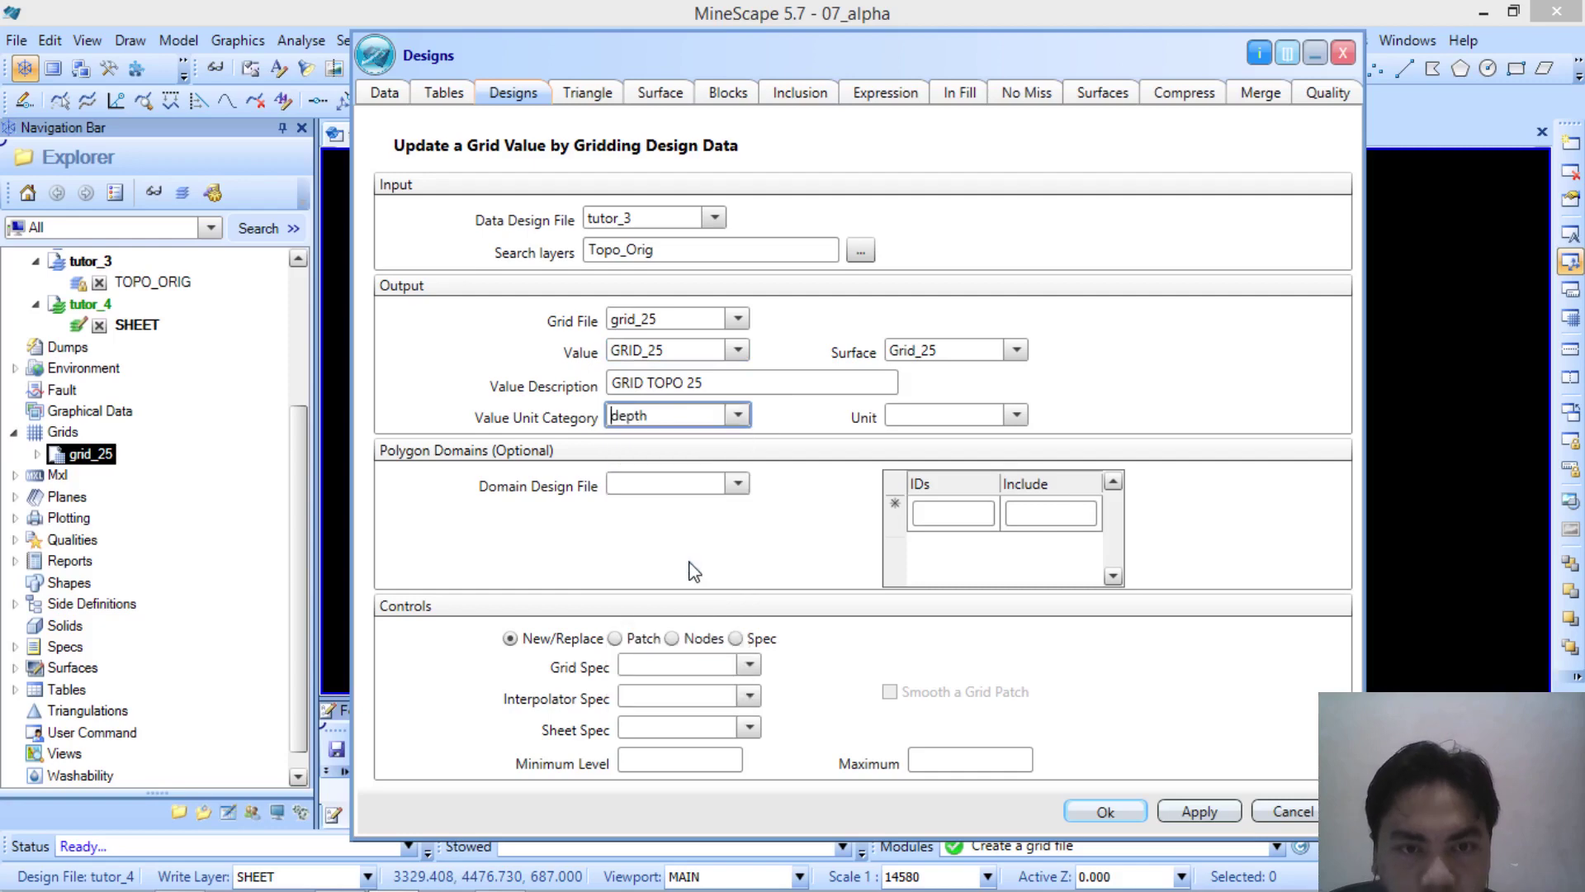
{"action": "left_click", "coordinate": [743, 419]}
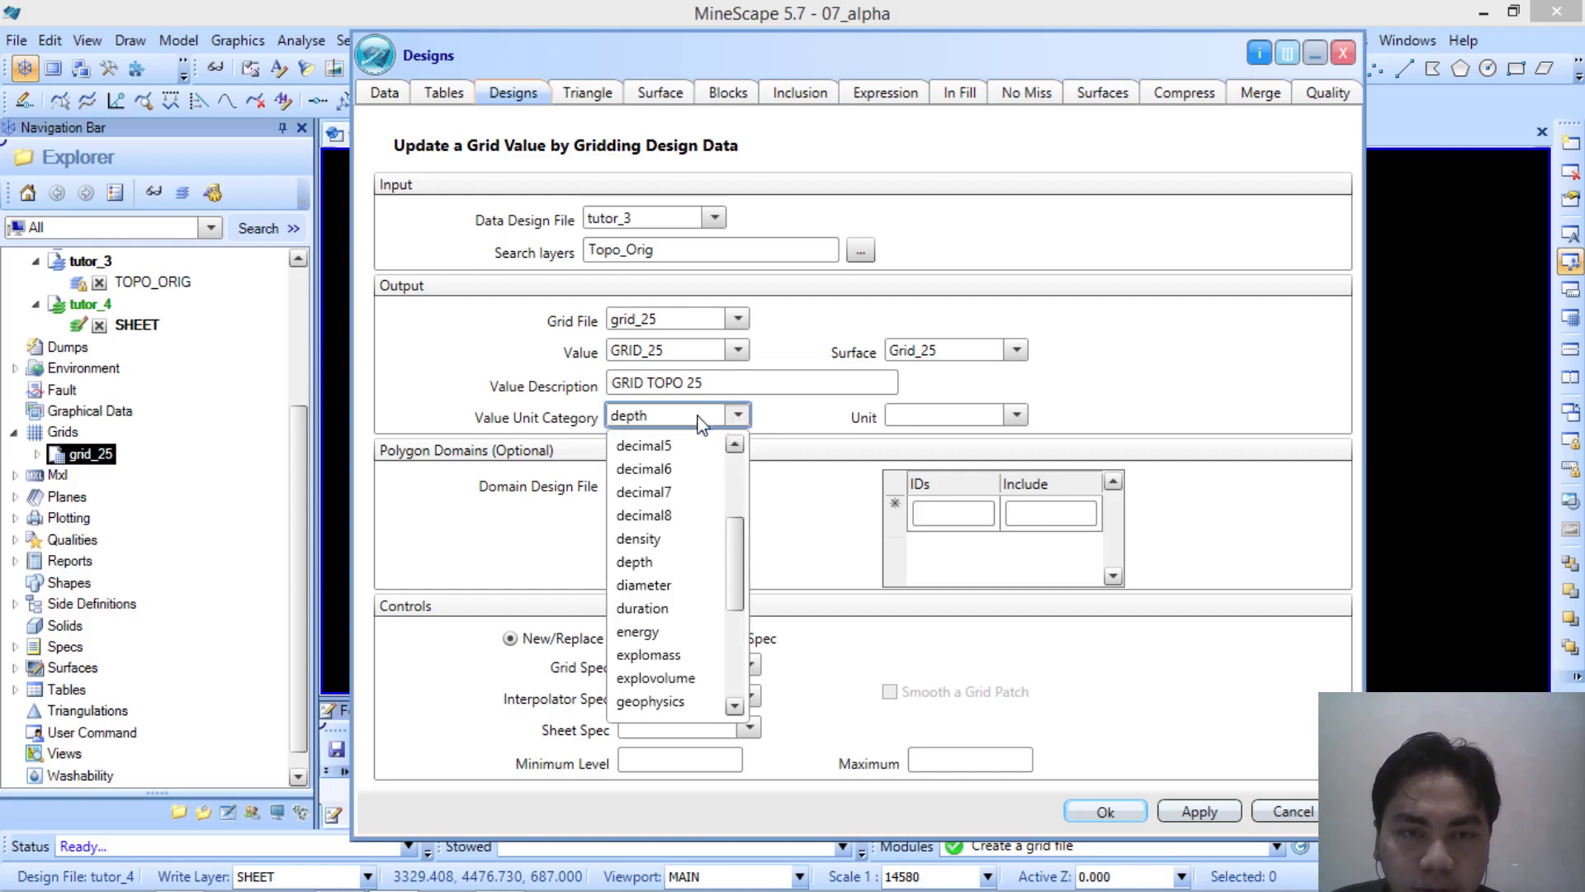
{"action": "left_click", "coordinate": [738, 415]}
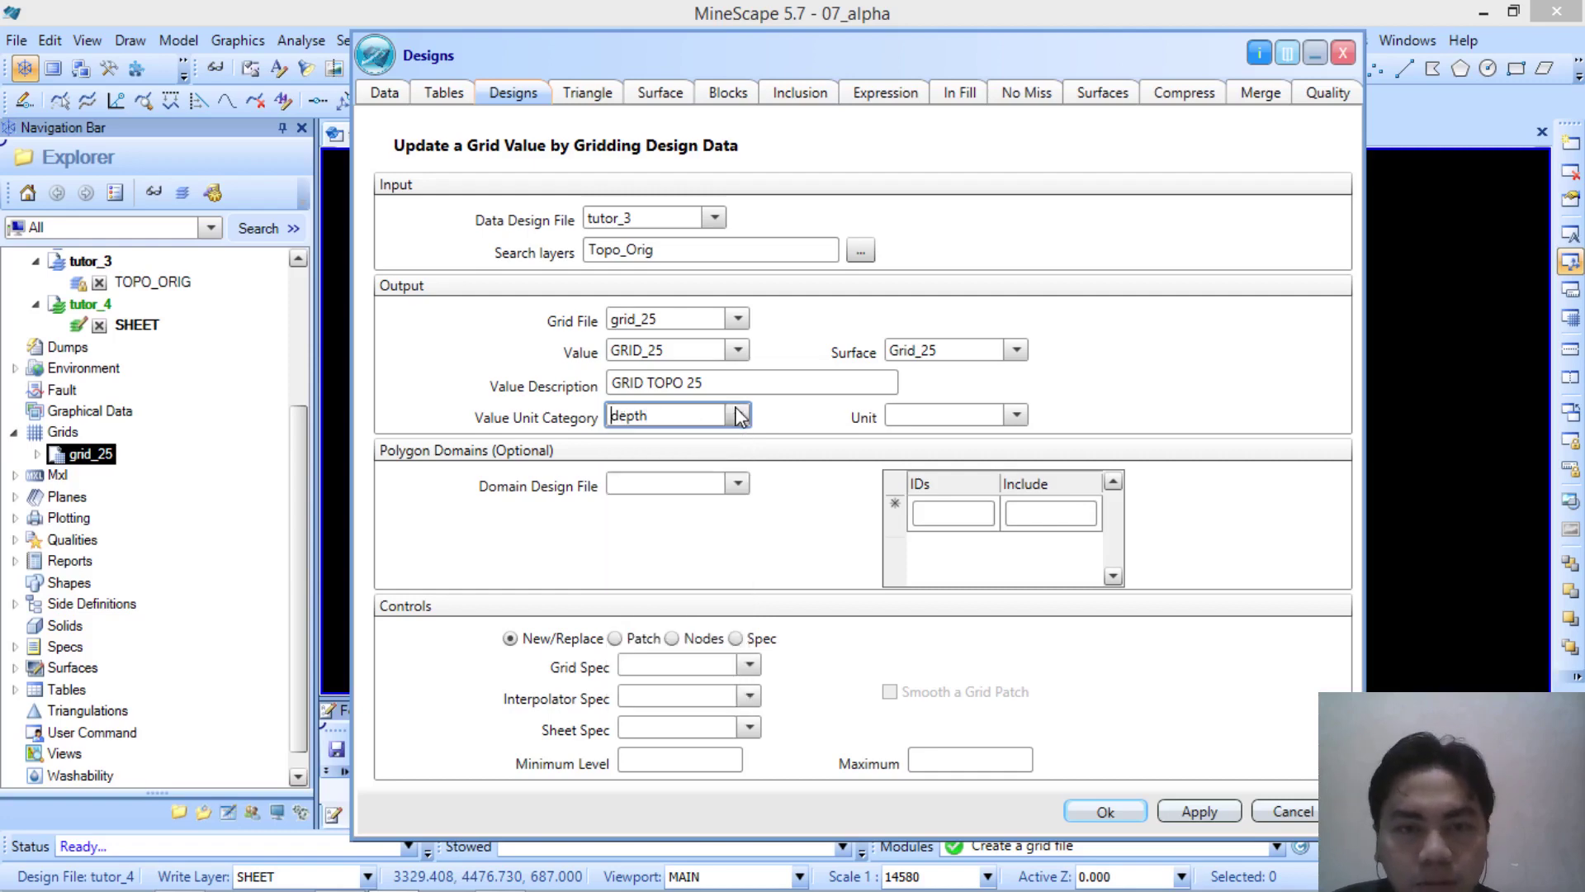
{"action": "left_click", "coordinate": [1017, 416]}
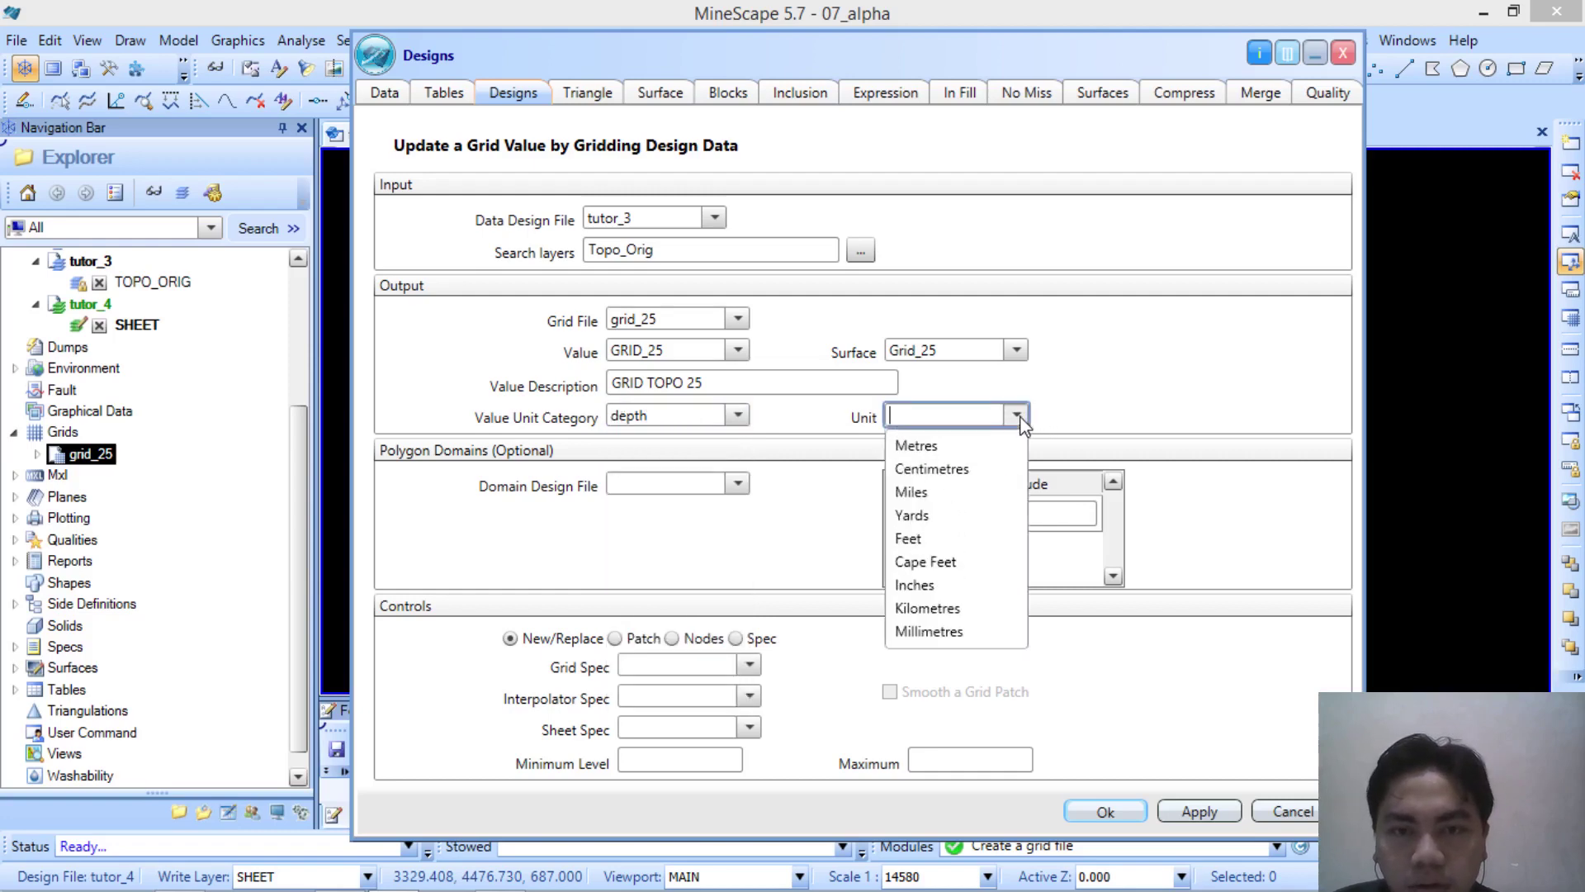
{"action": "left_click", "coordinate": [991, 445]}
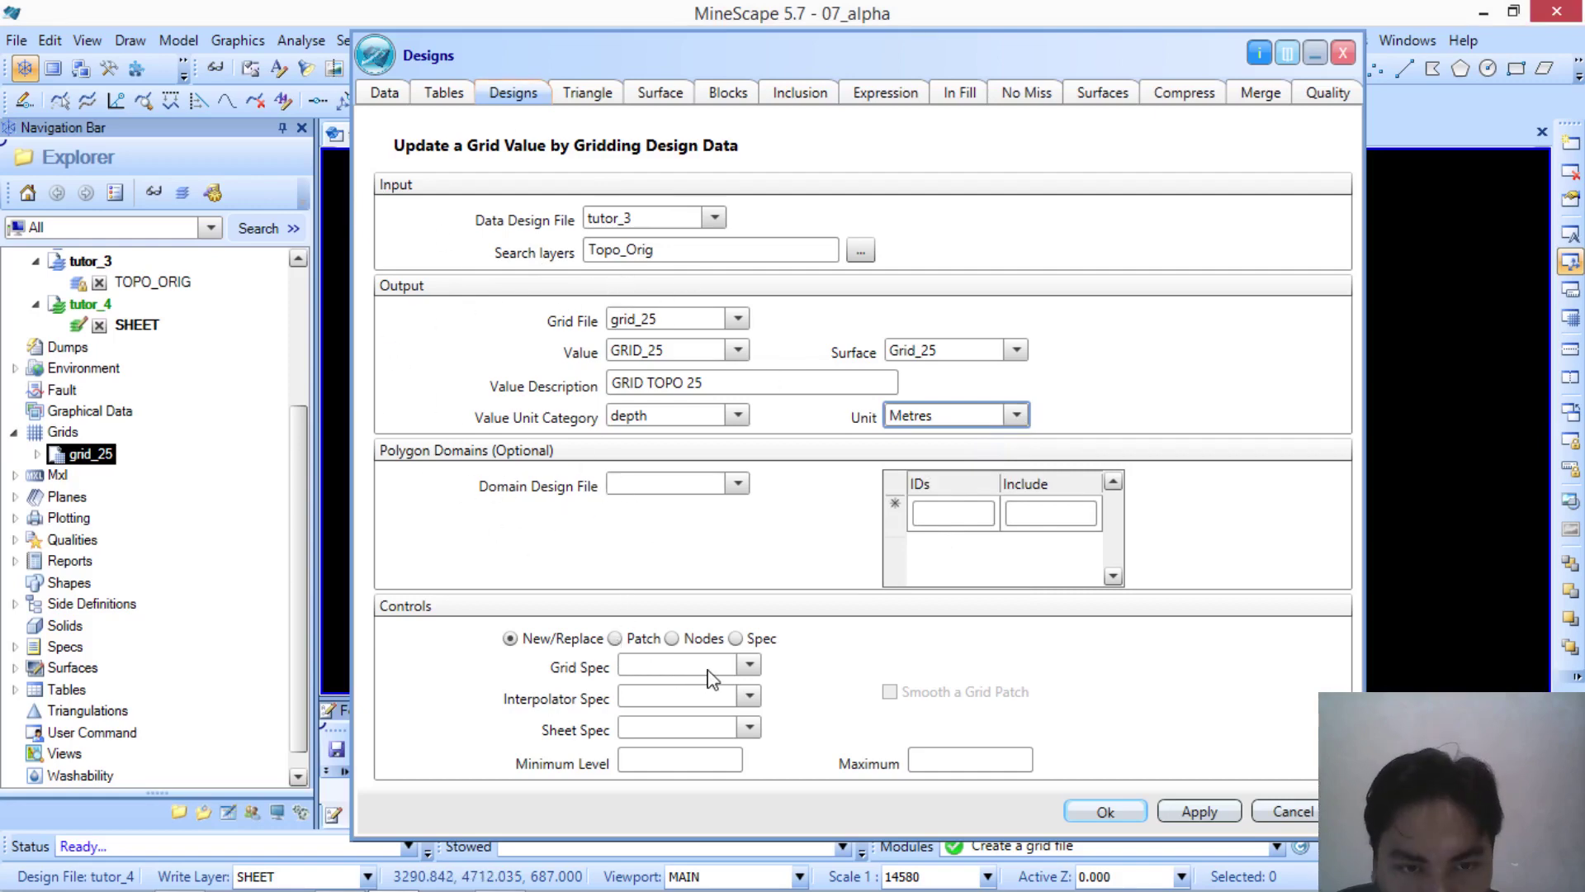
Step: Assign grid spec grid_25, interpolator spec fem and sheet spec sheet_alpha, and run the gridding
{"action": "left_click", "coordinate": [749, 666]}
{"action": "left_click", "coordinate": [728, 695]}
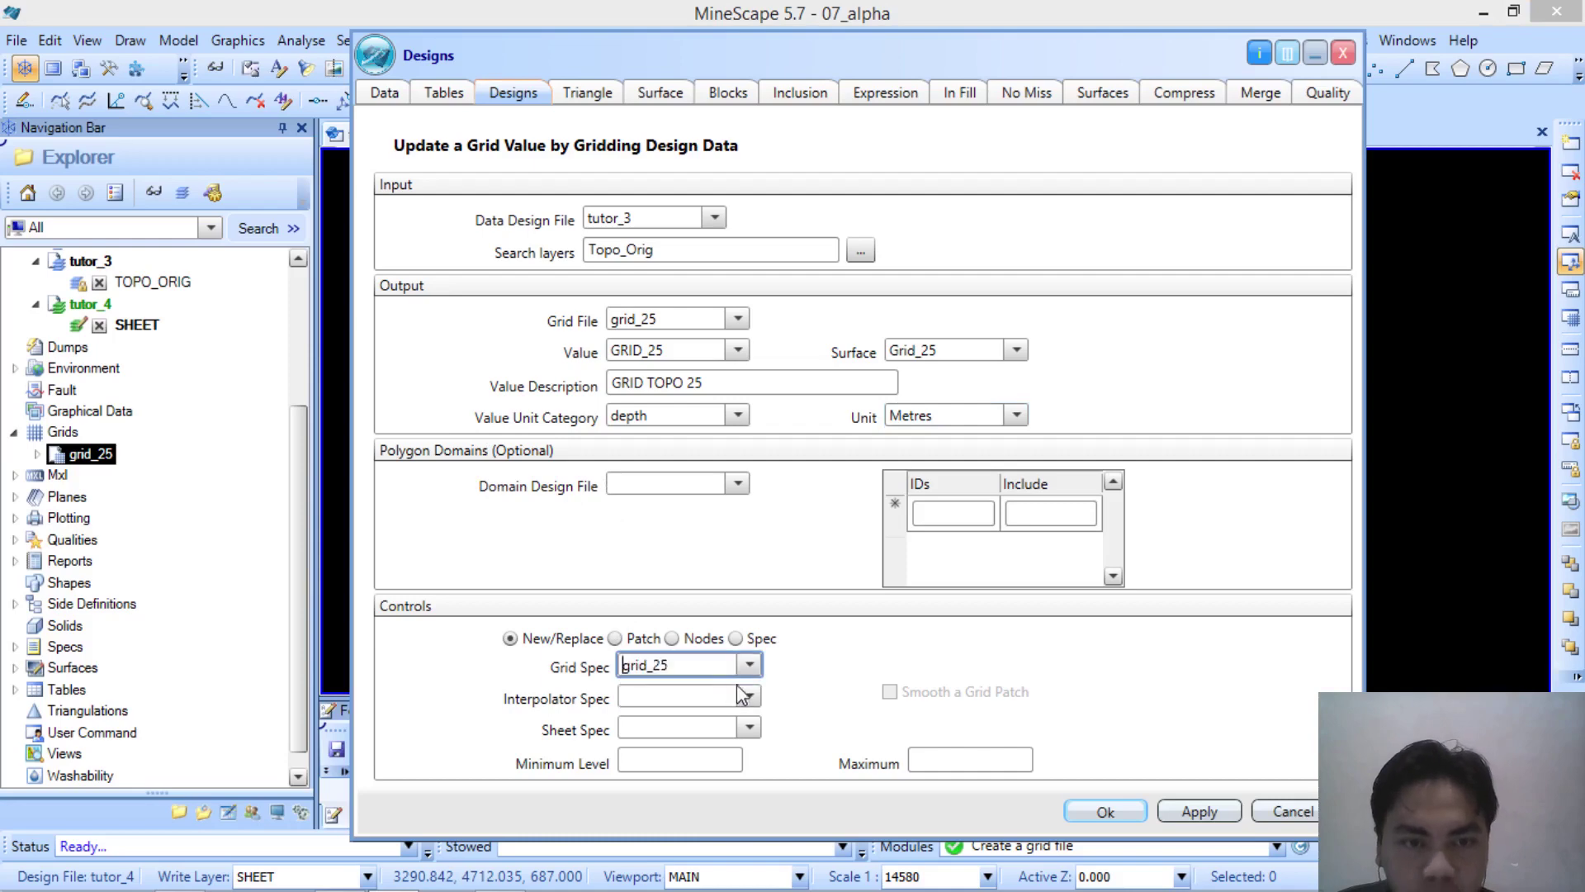
{"action": "left_click", "coordinate": [749, 698]}
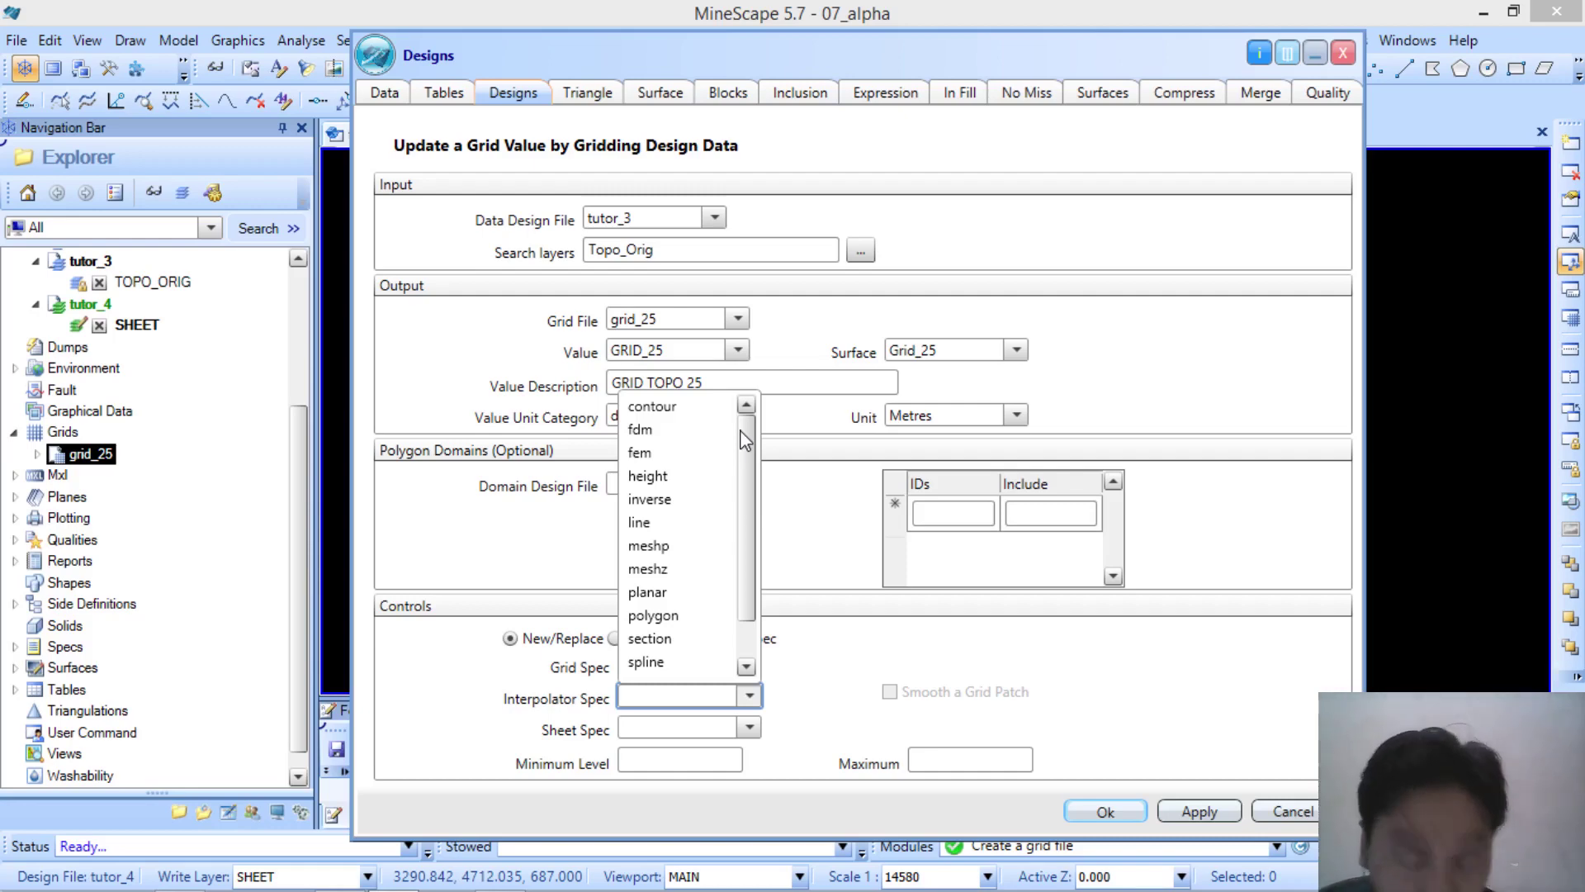
{"action": "left_click", "coordinate": [678, 453]}
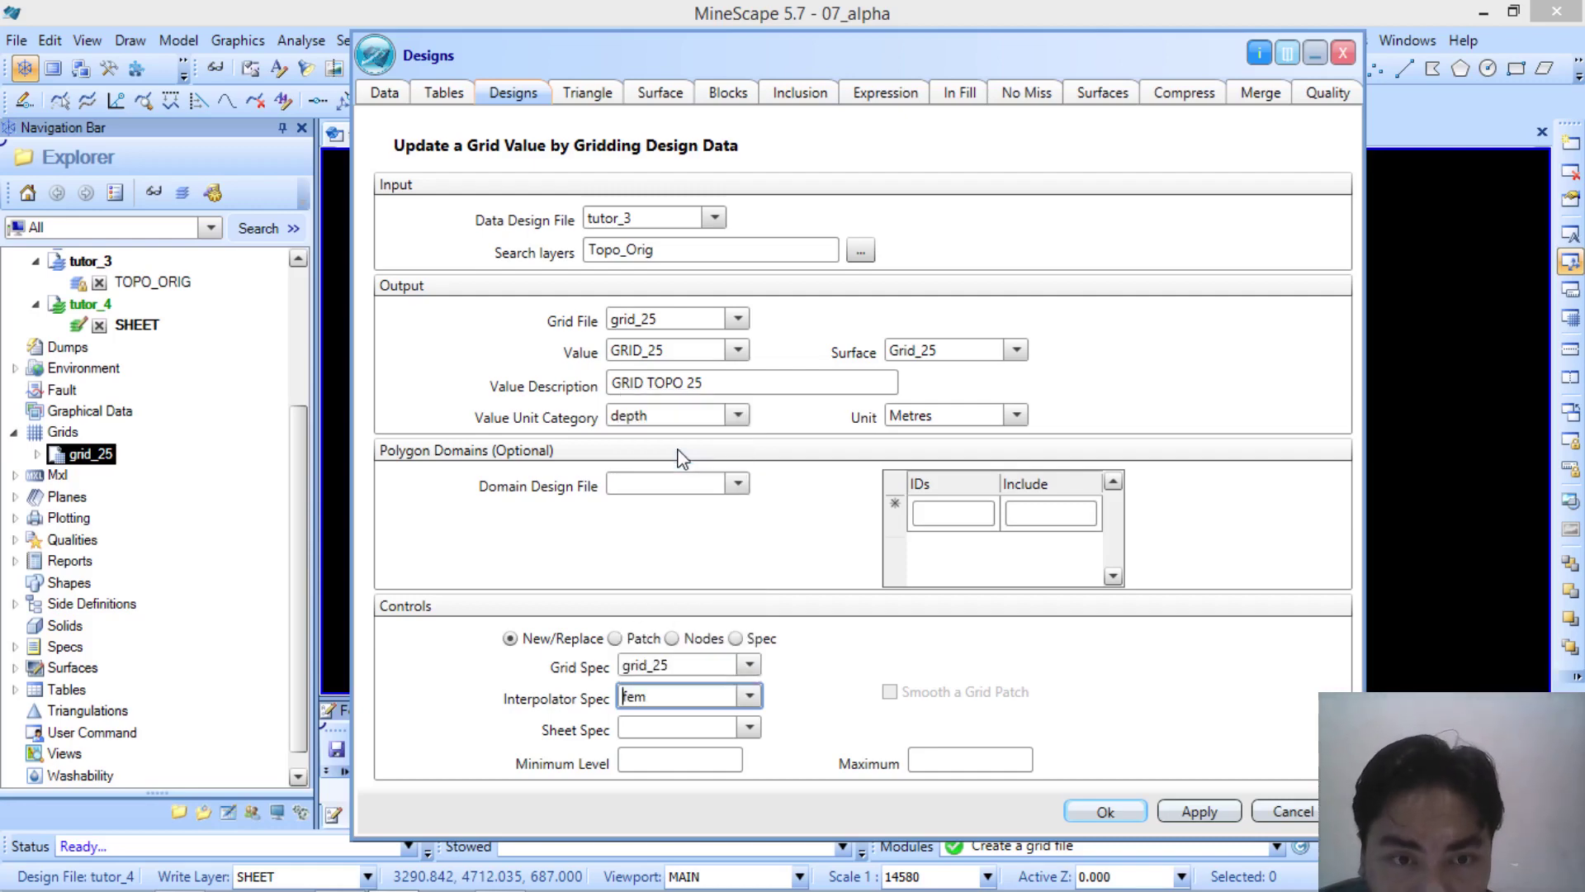
{"action": "left_click", "coordinate": [750, 729]}
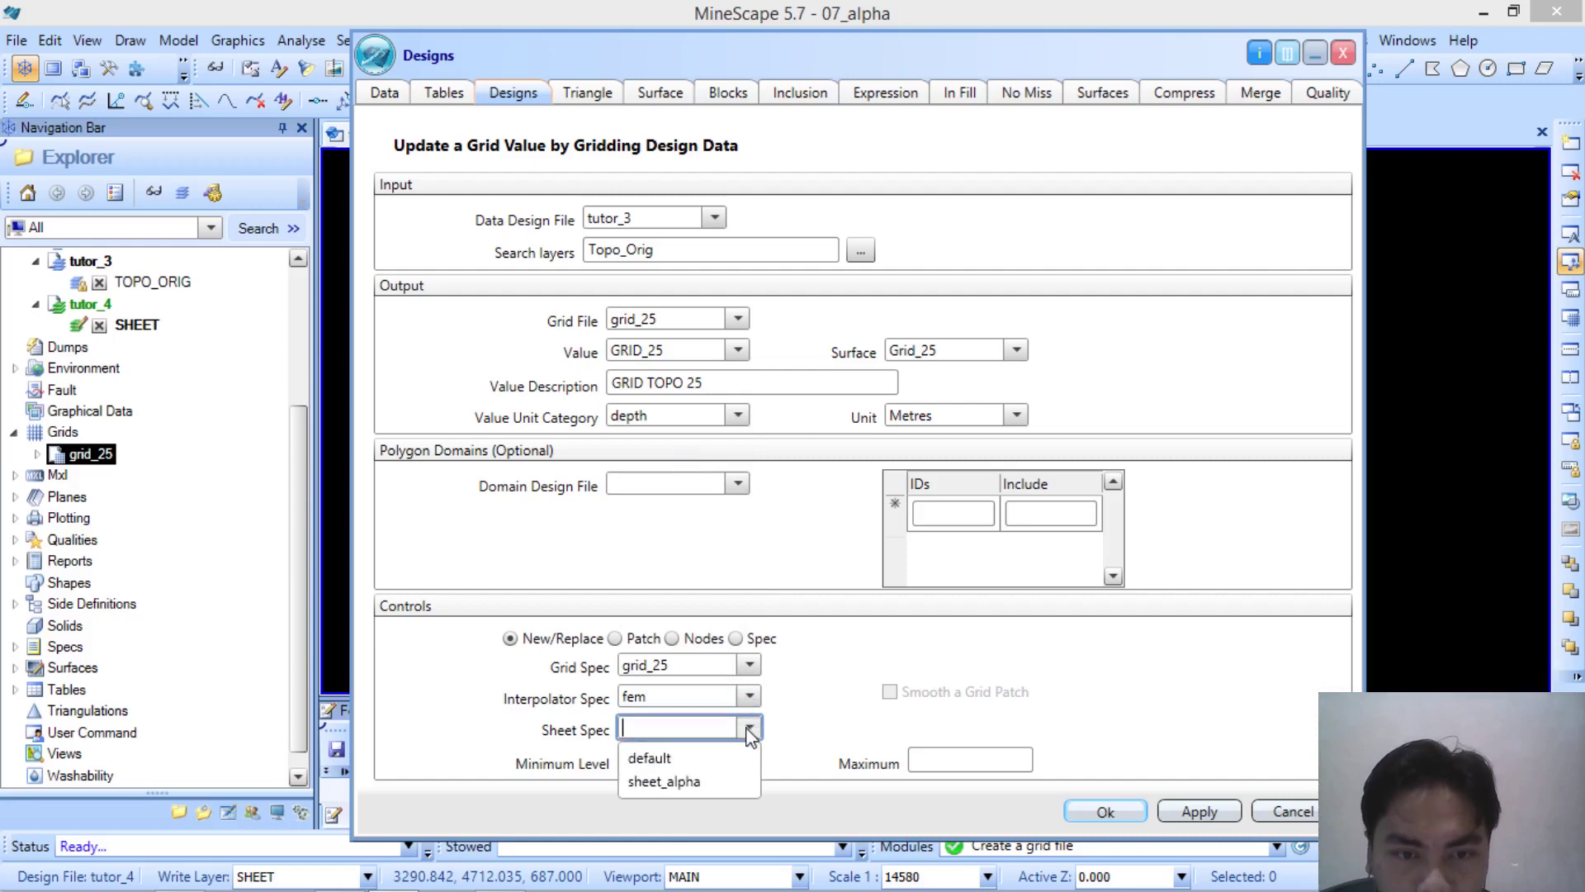
{"action": "left_click", "coordinate": [727, 779]}
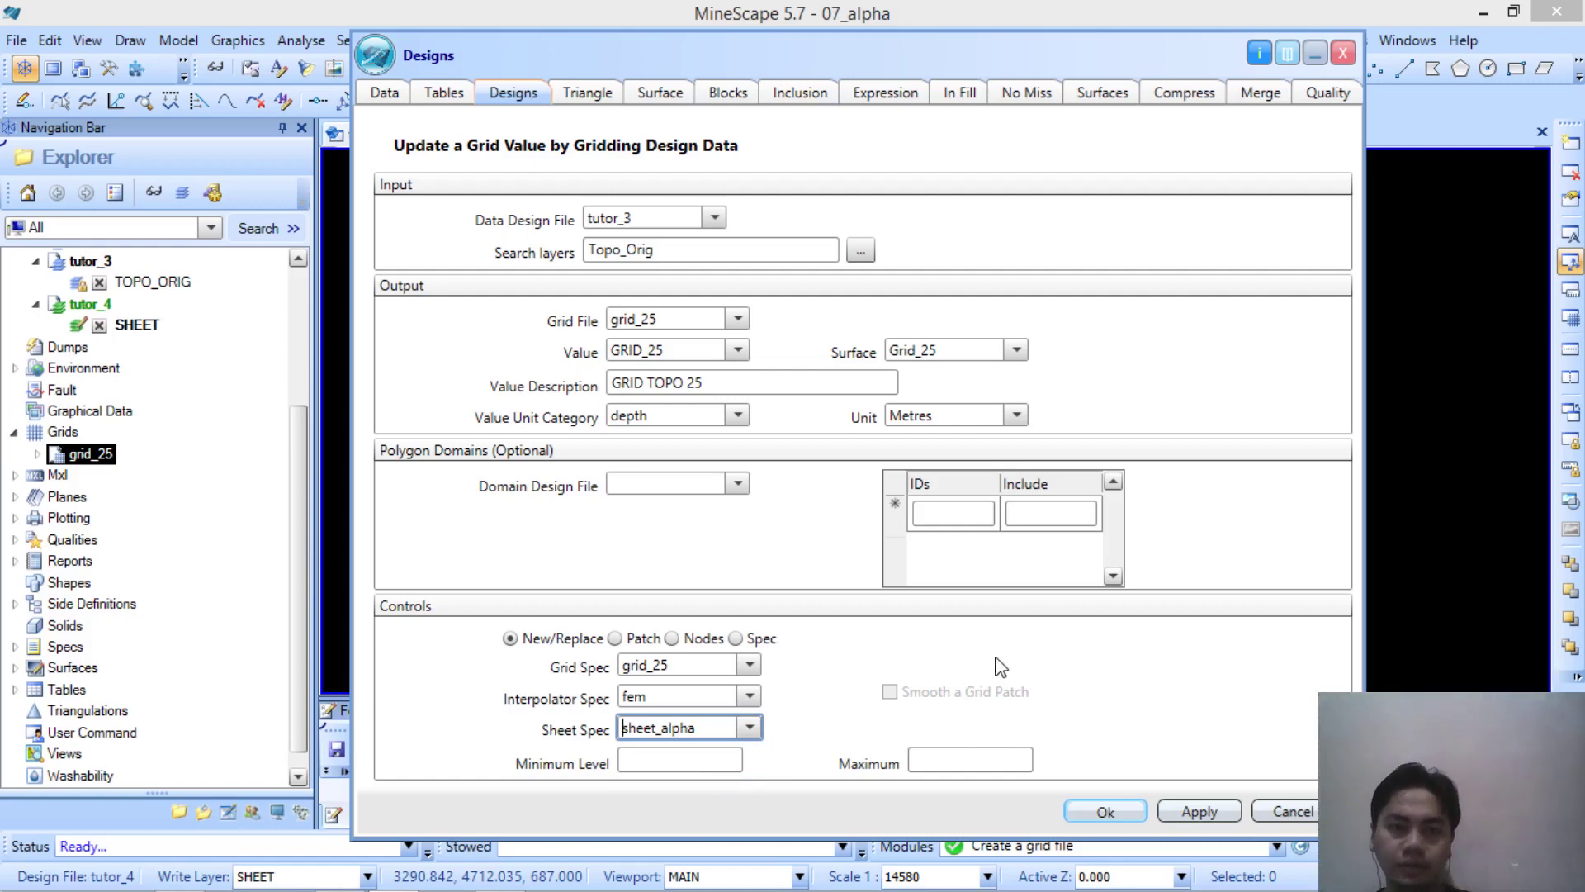
{"action": "left_click", "coordinate": [1106, 812]}
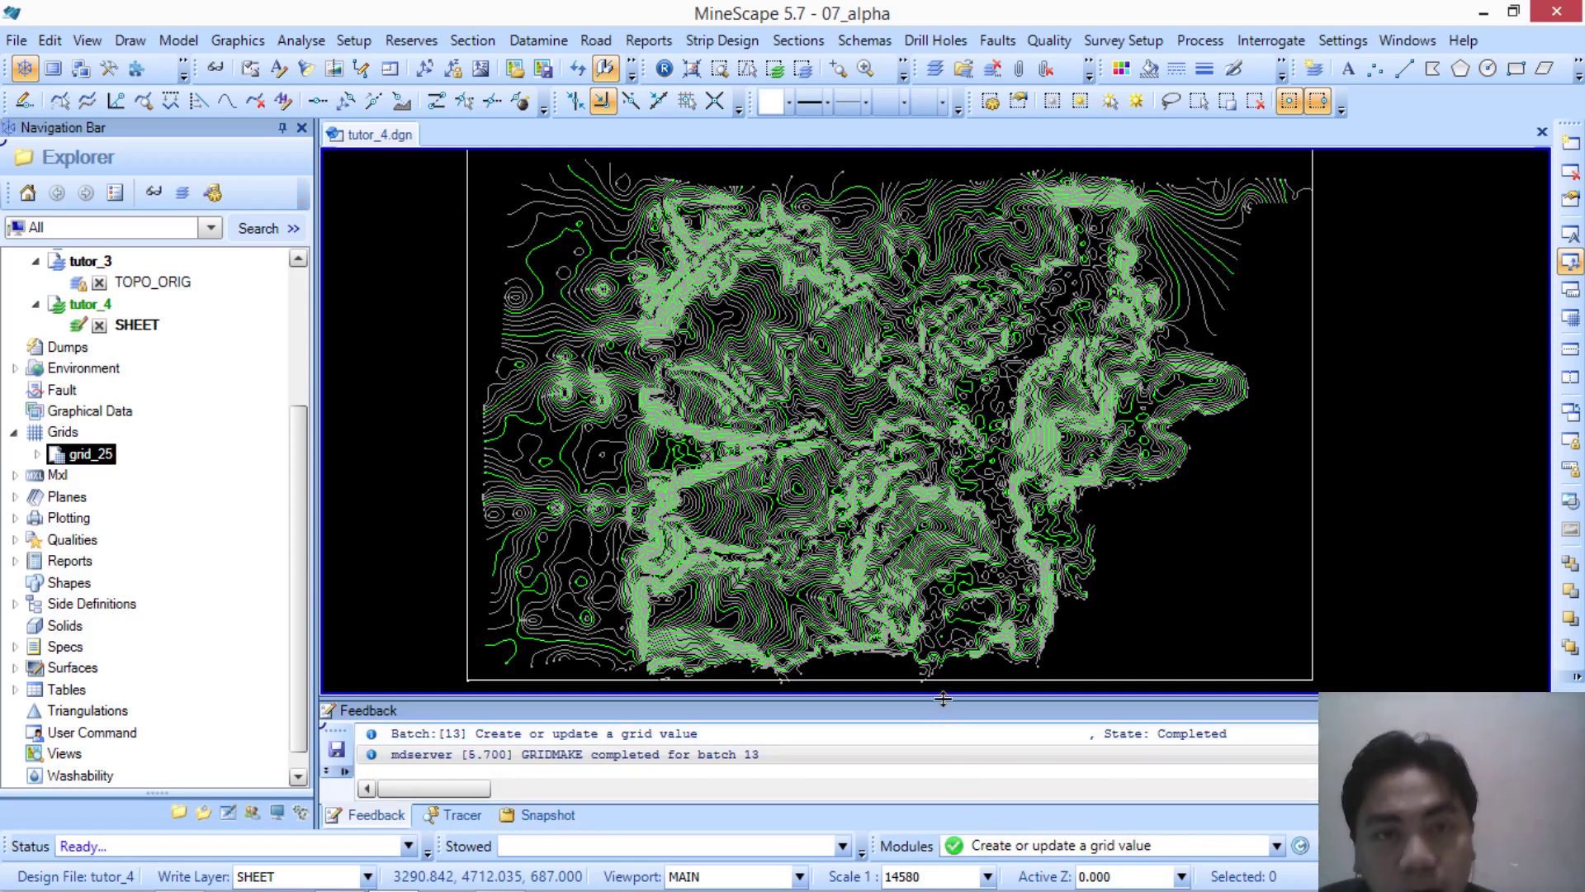
Step: Start attaching a reference of type Grid Files with grid_25 as the source file and continue to its layers
{"action": "left_click", "coordinate": [1029, 71]}
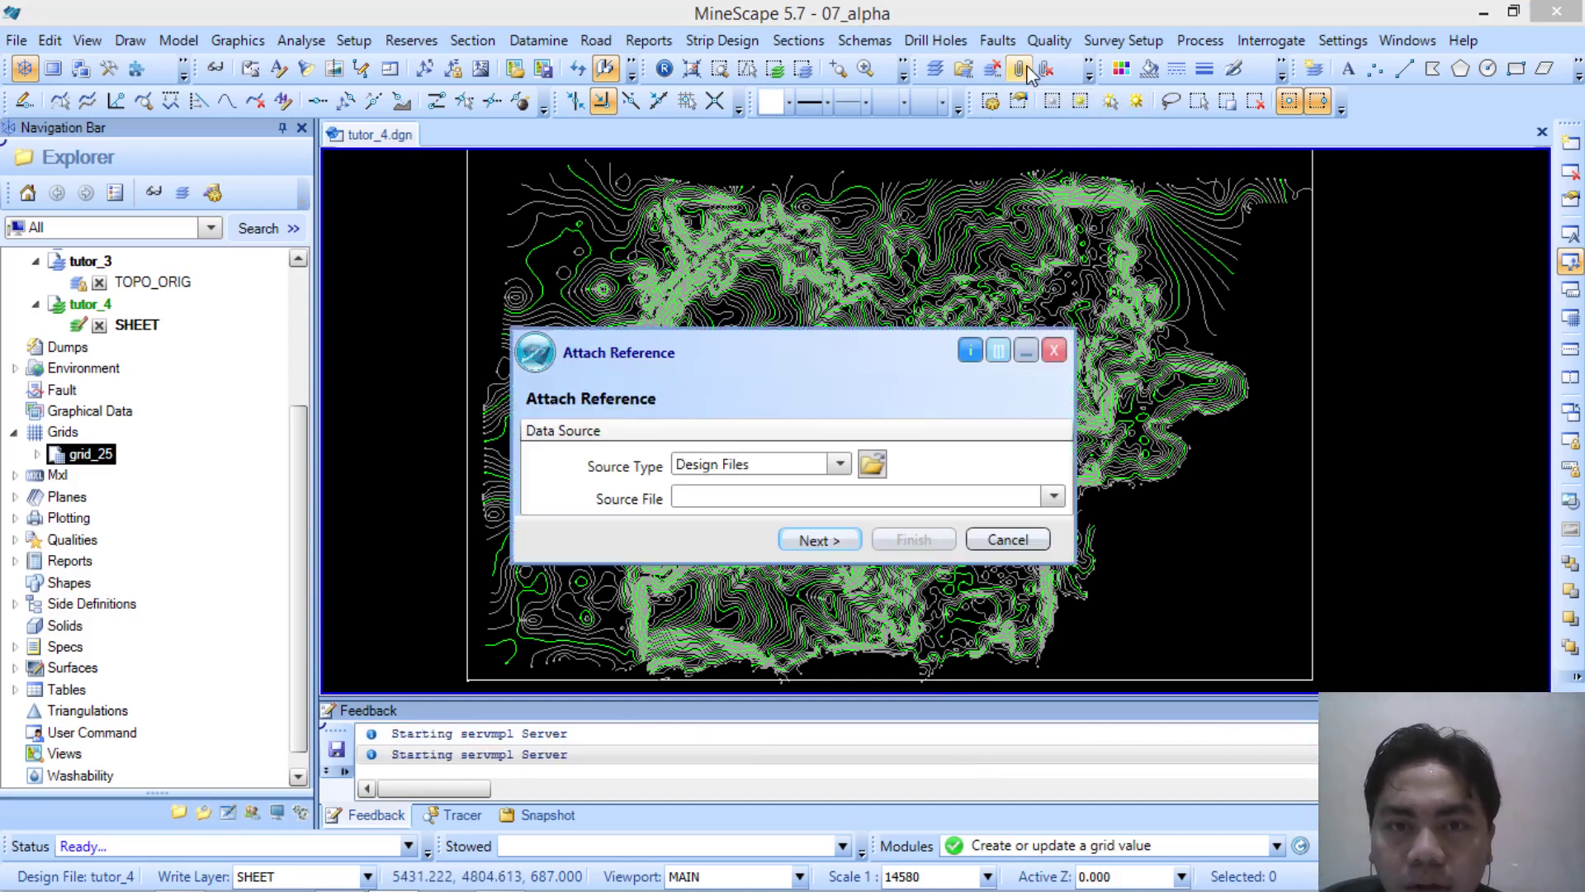
{"action": "left_click_drag", "start_coordinate": [817, 357], "coordinate": [861, 329]}
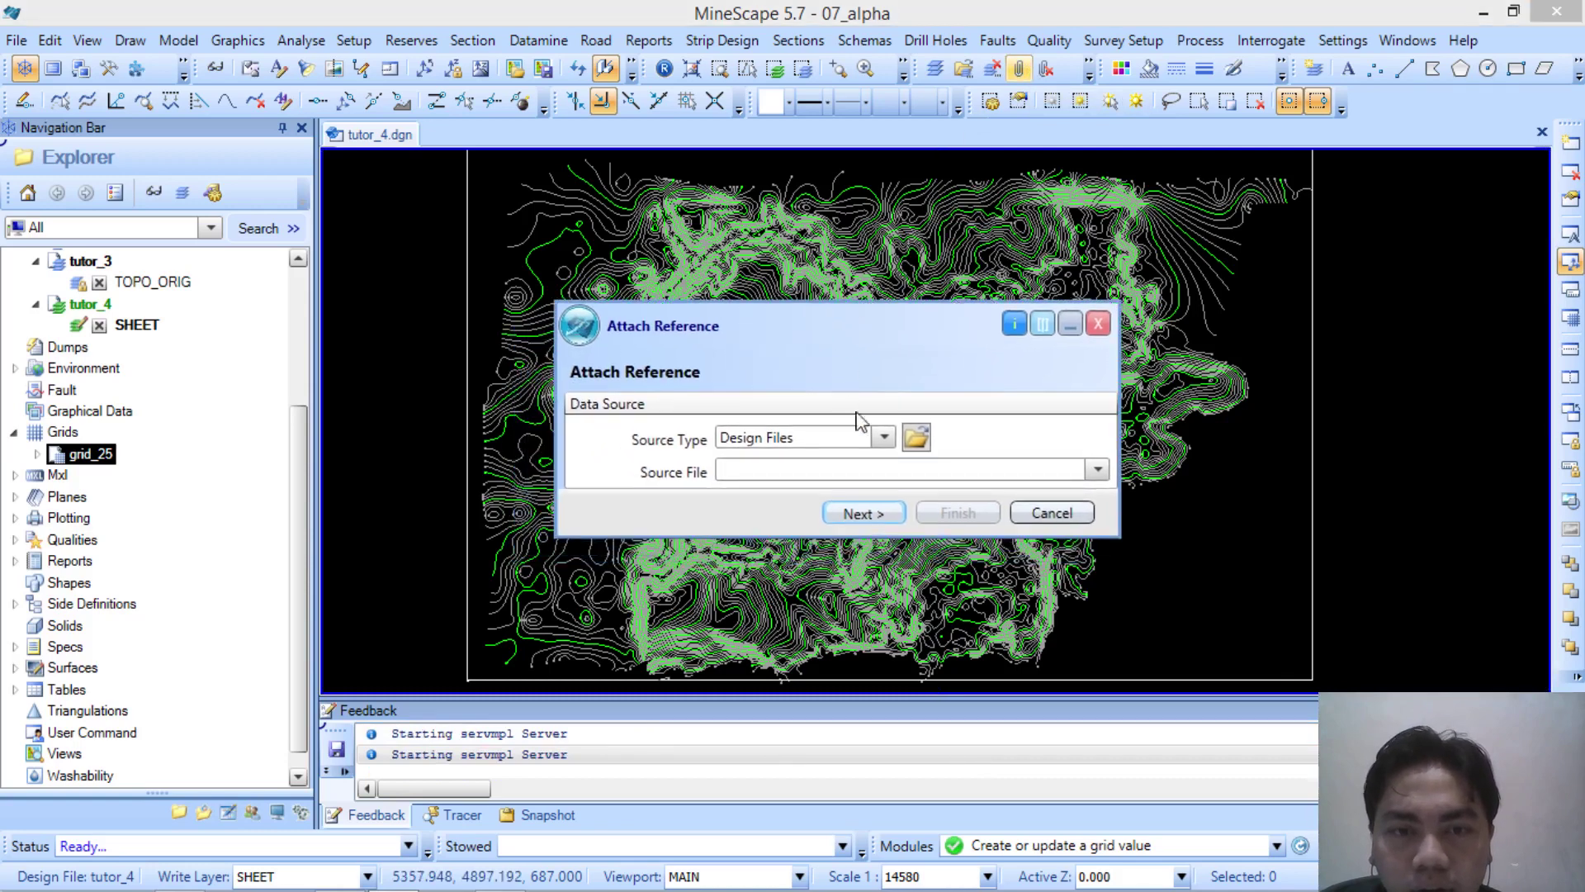
{"action": "left_click", "coordinate": [885, 439]}
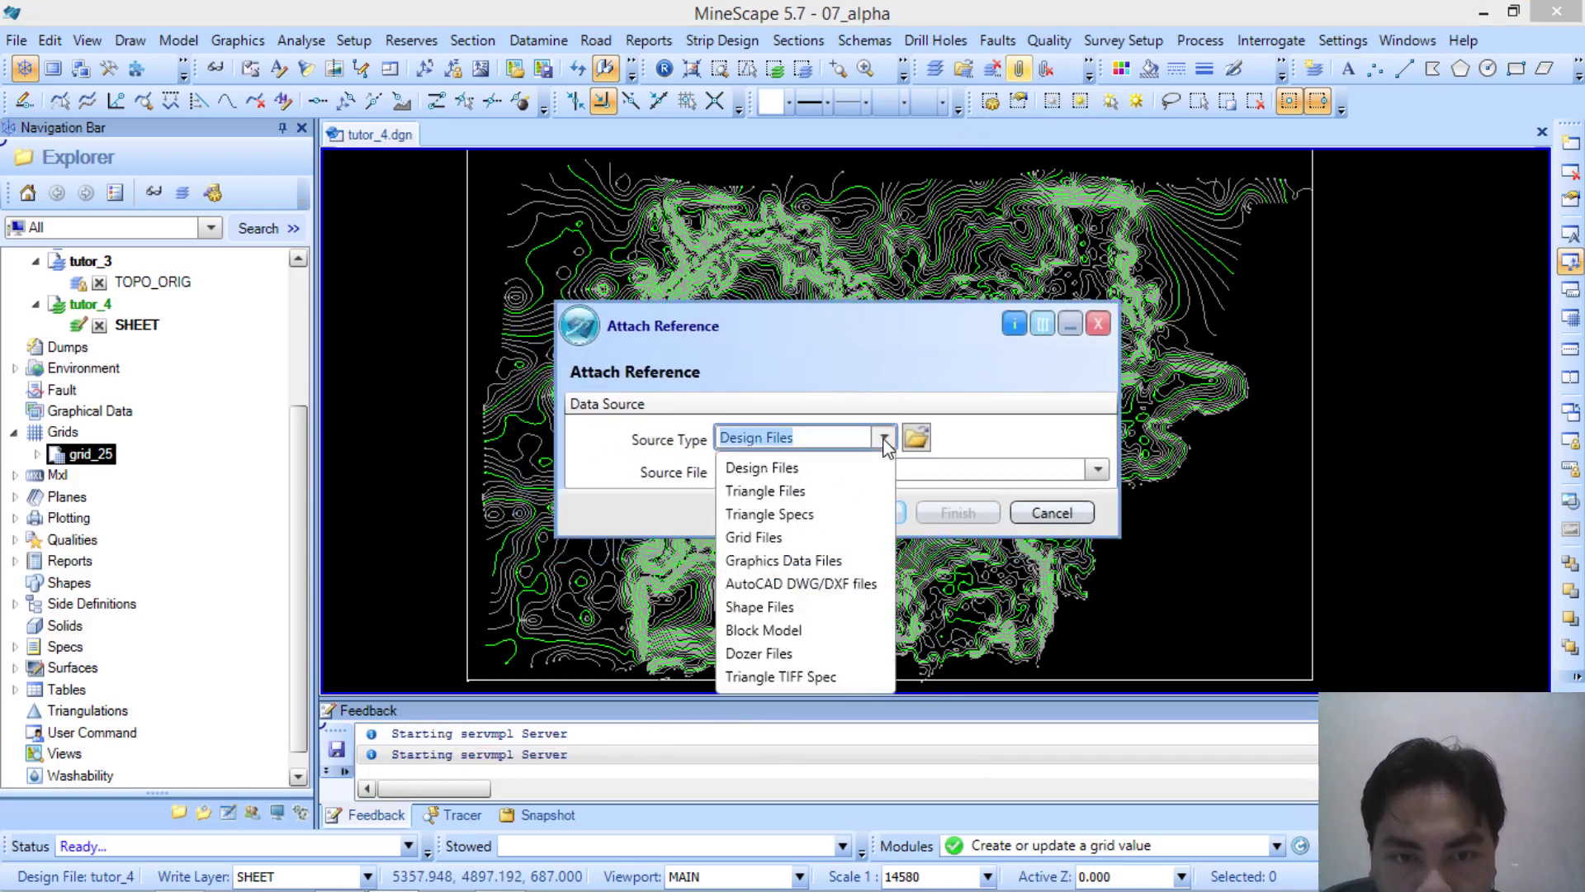
{"action": "left_click", "coordinate": [768, 536]}
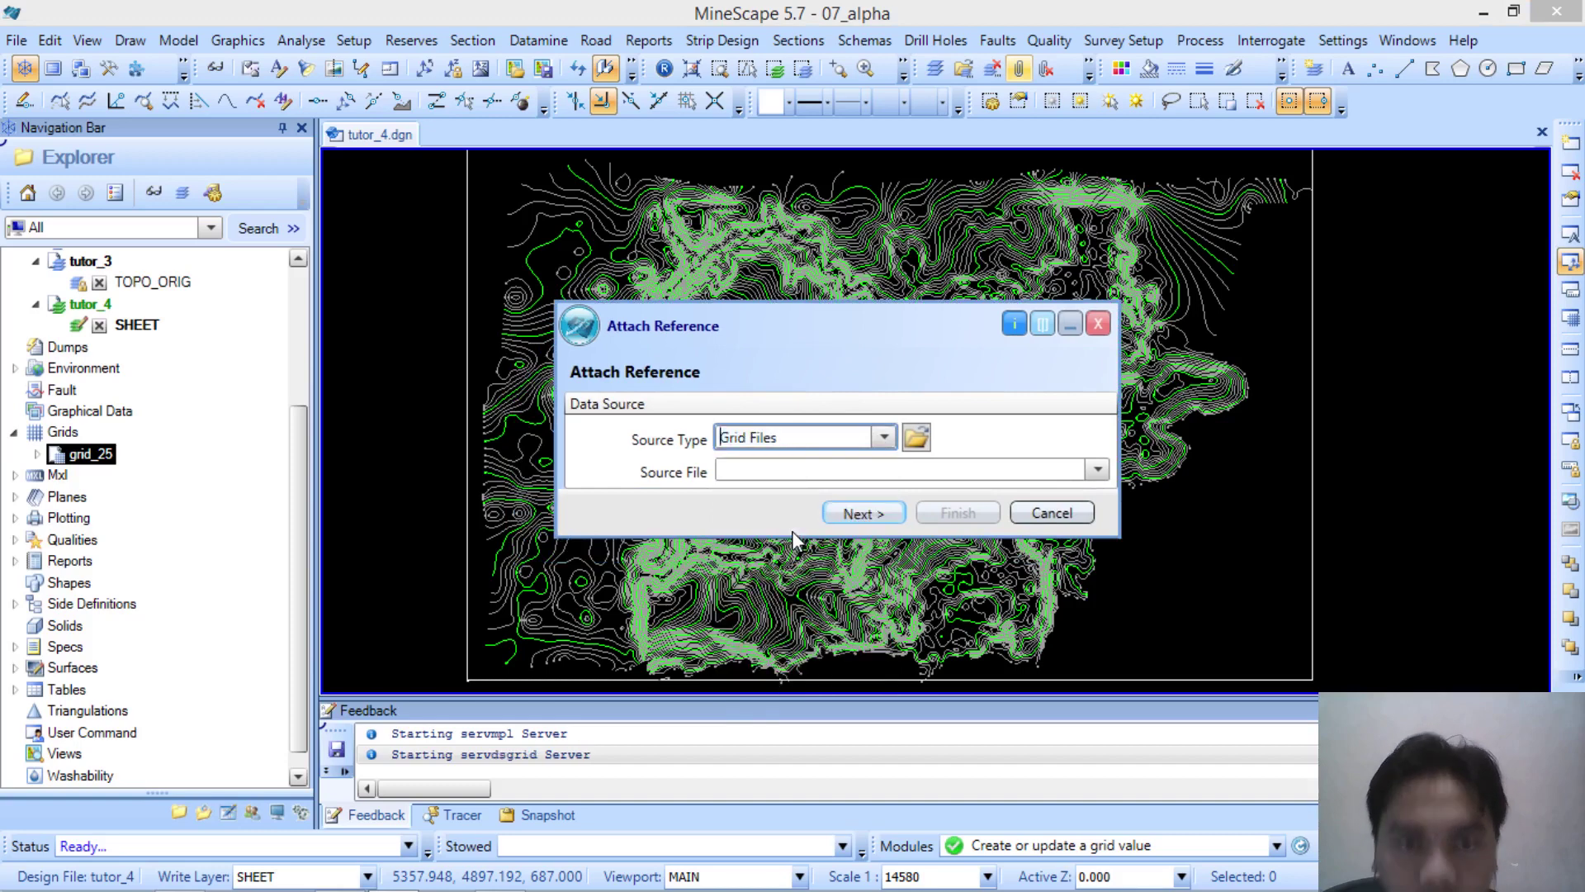
{"action": "left_click", "coordinate": [1099, 471]}
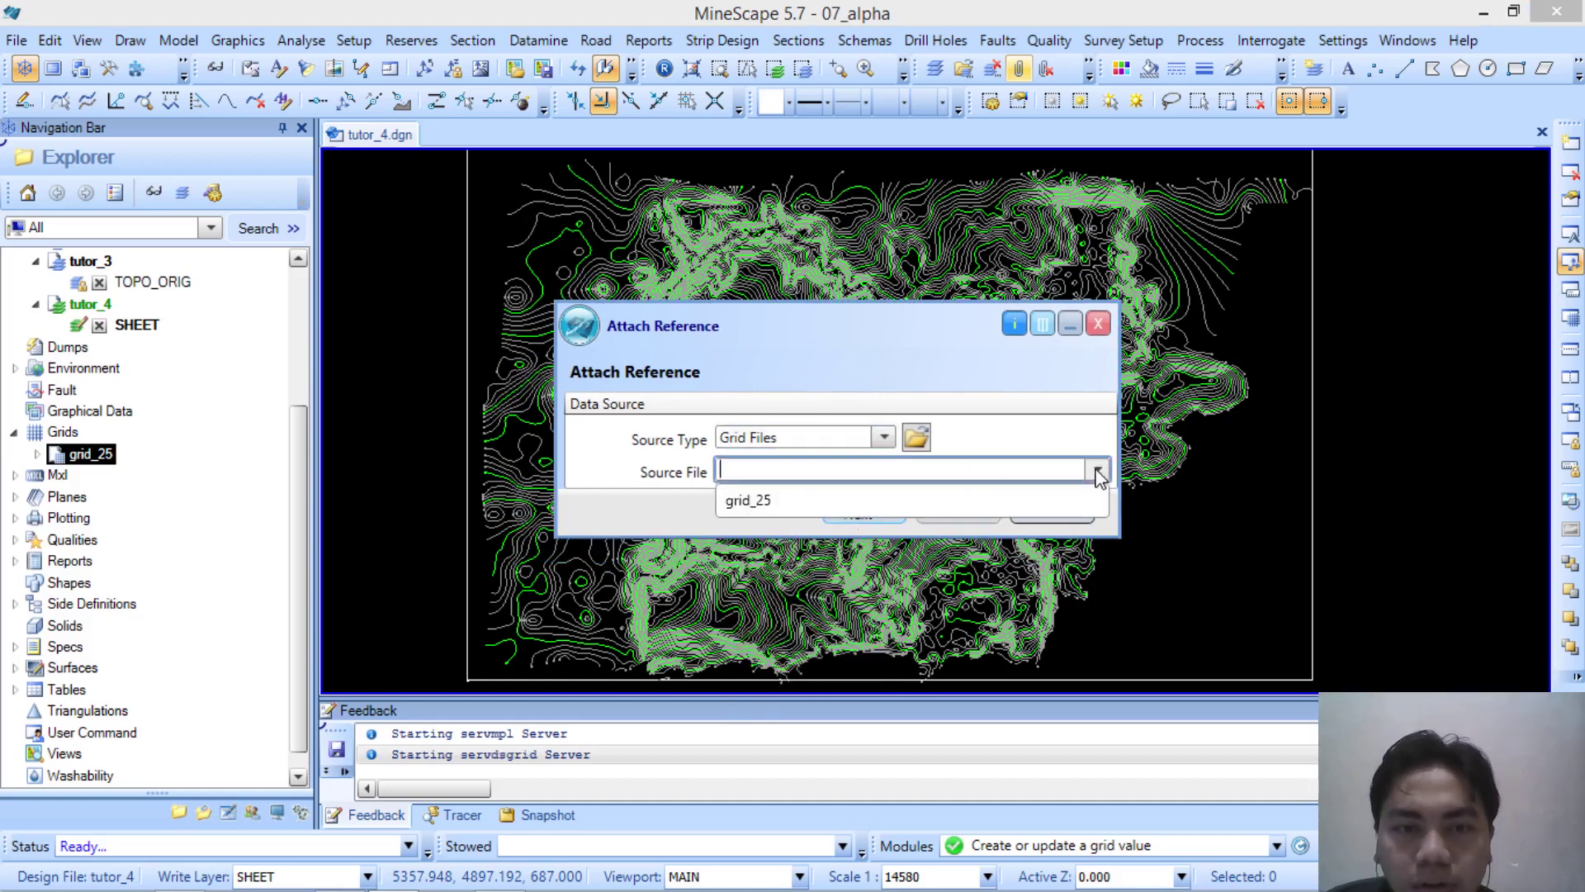
{"action": "left_click", "coordinate": [1034, 495]}
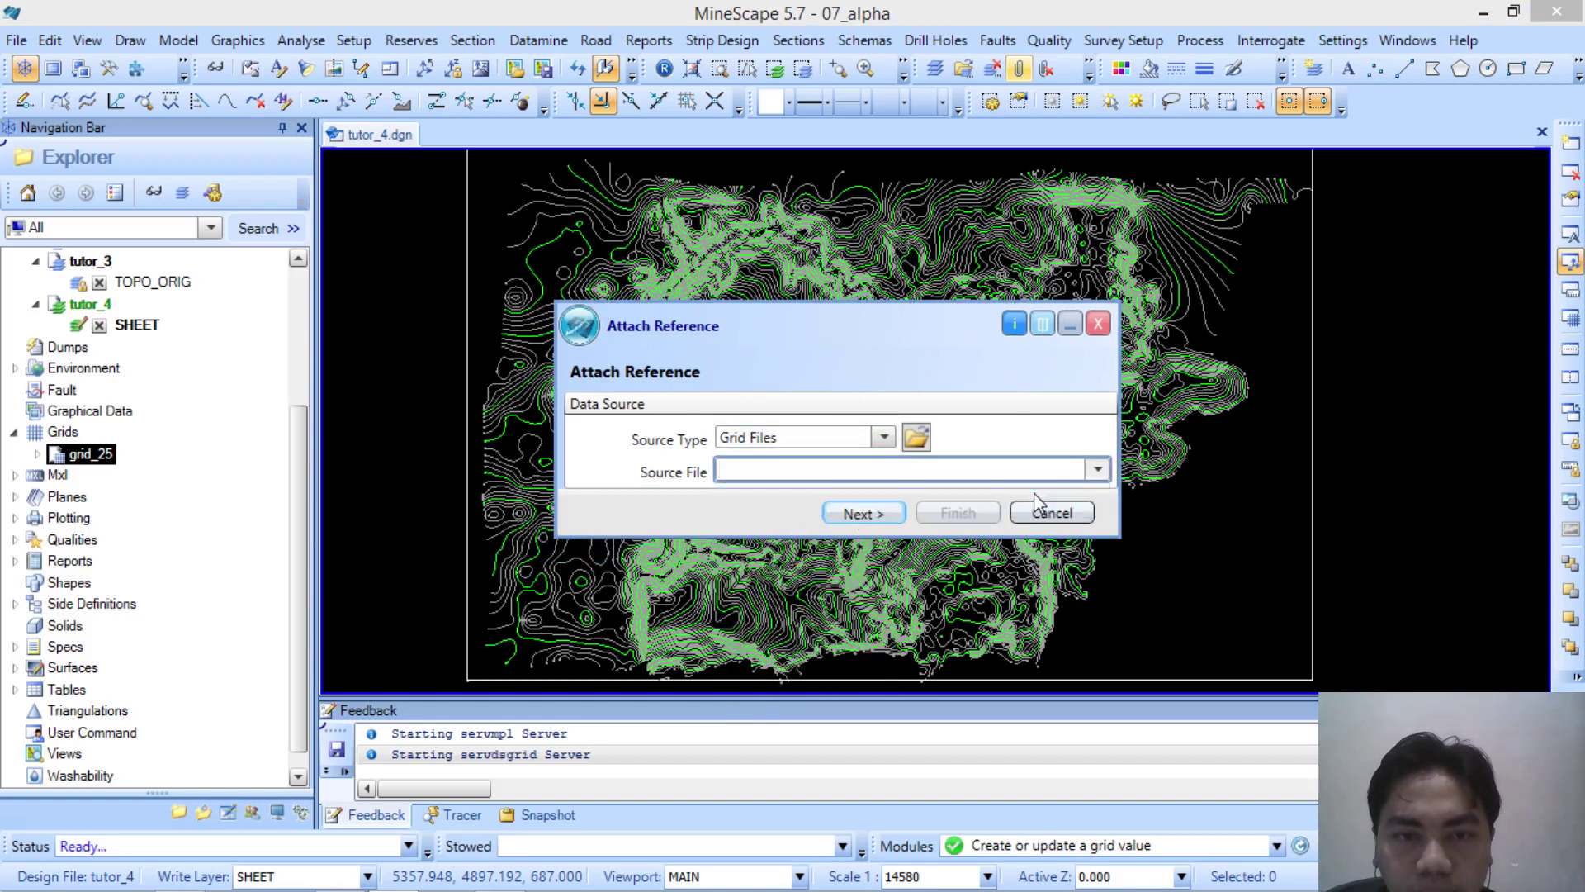
{"action": "left_click", "coordinate": [860, 513]}
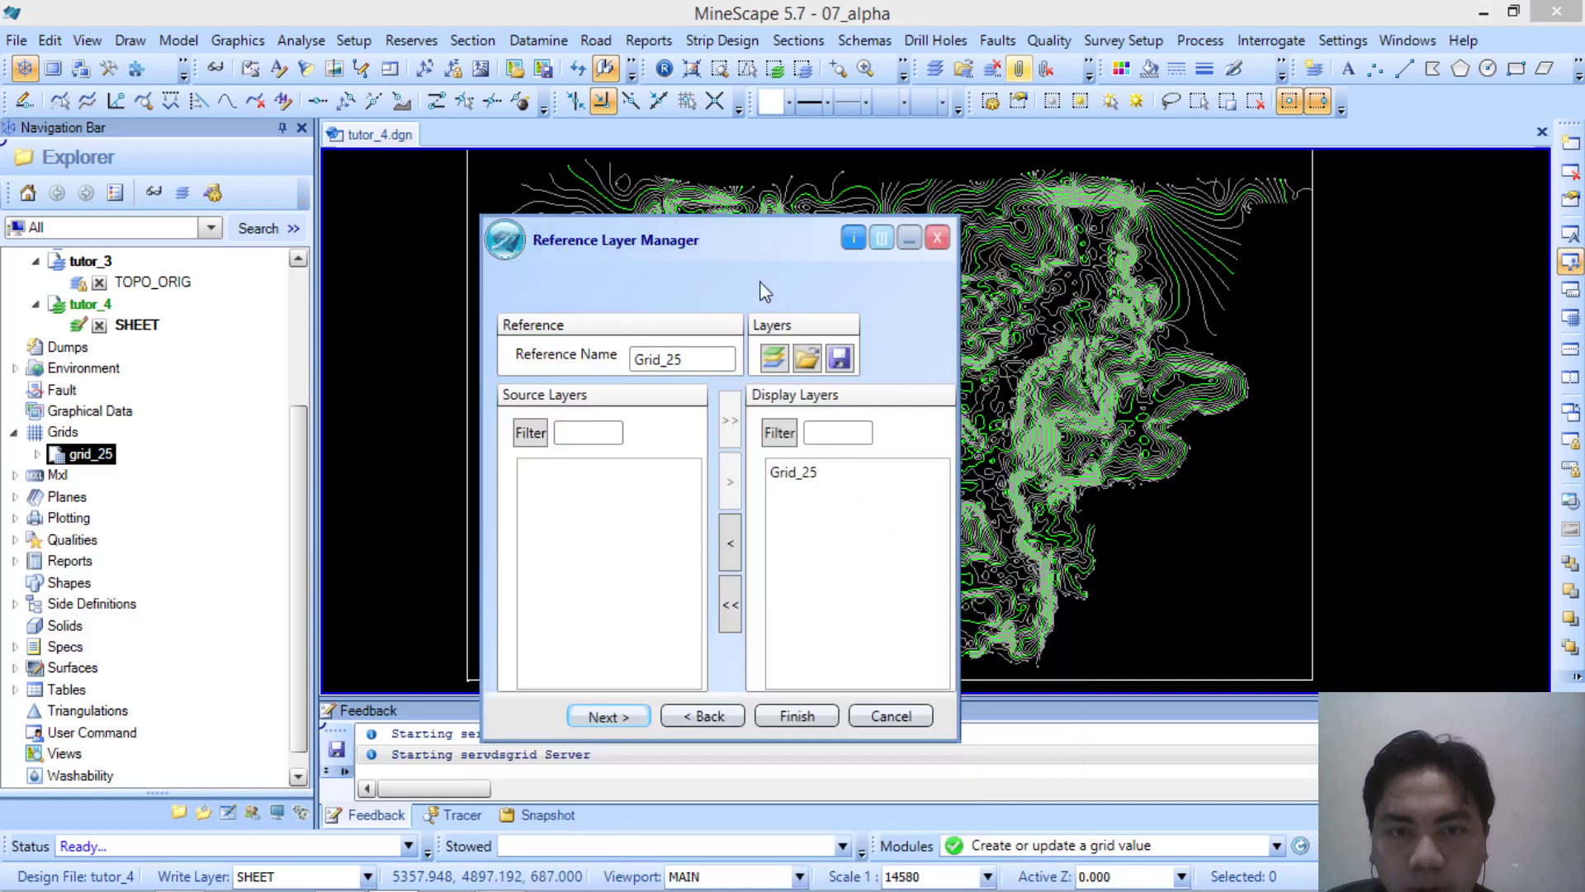
Step: Move the Grid_25 layer out of the display layers and back in, and finish attaching the reference with its default overrides
{"action": "left_click_drag", "start_coordinate": [744, 247], "coordinate": [800, 203]}
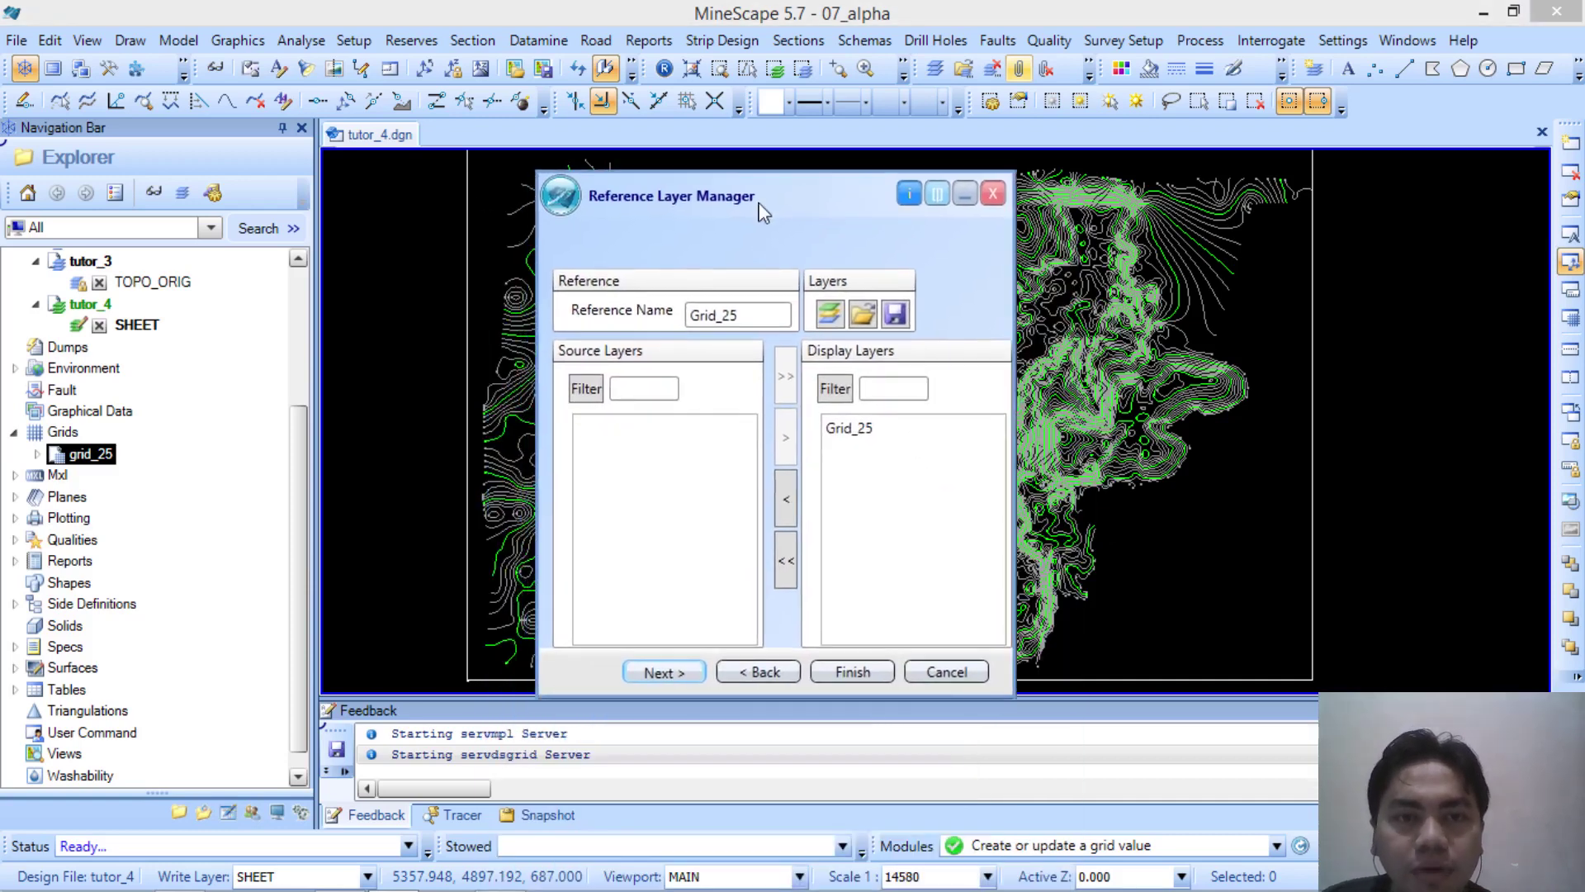
{"action": "left_click", "coordinate": [850, 429]}
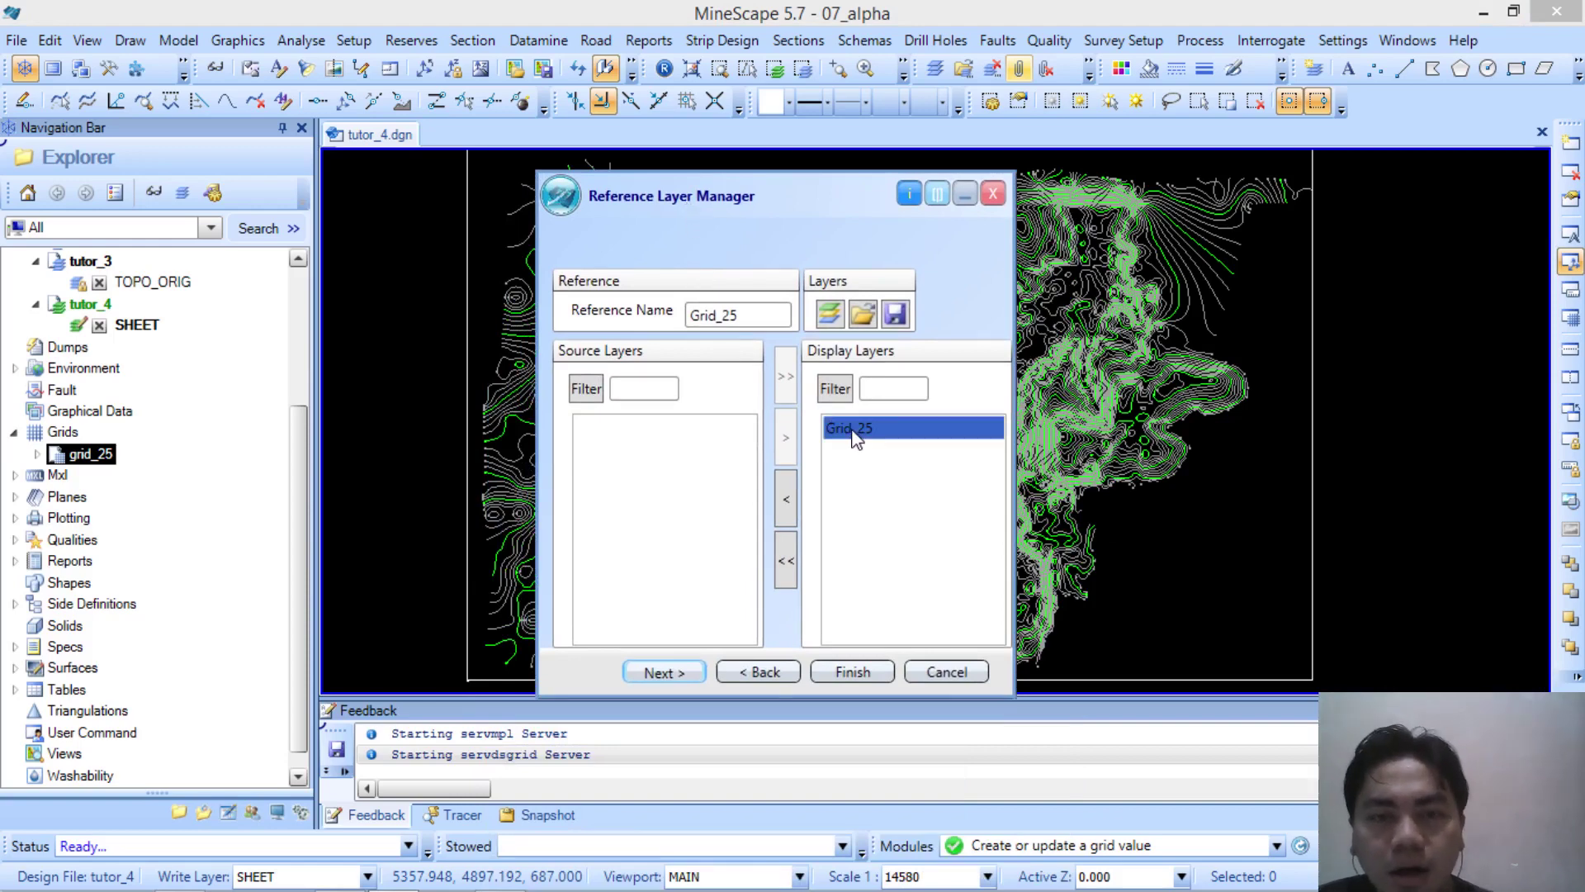
{"action": "left_click", "coordinate": [786, 499]}
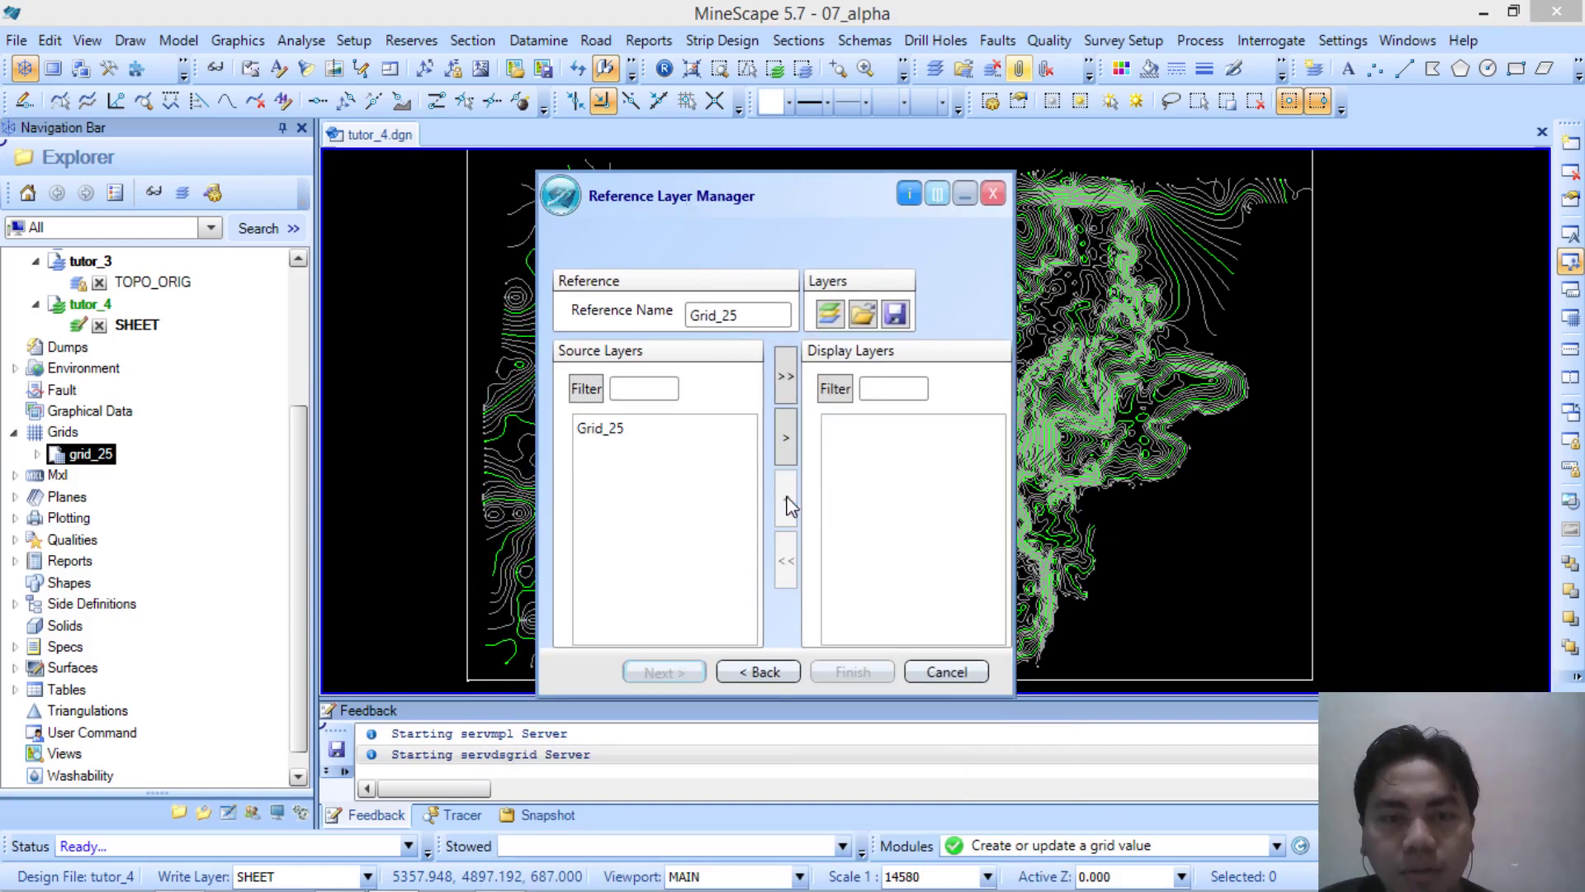
{"action": "left_click", "coordinate": [621, 429]}
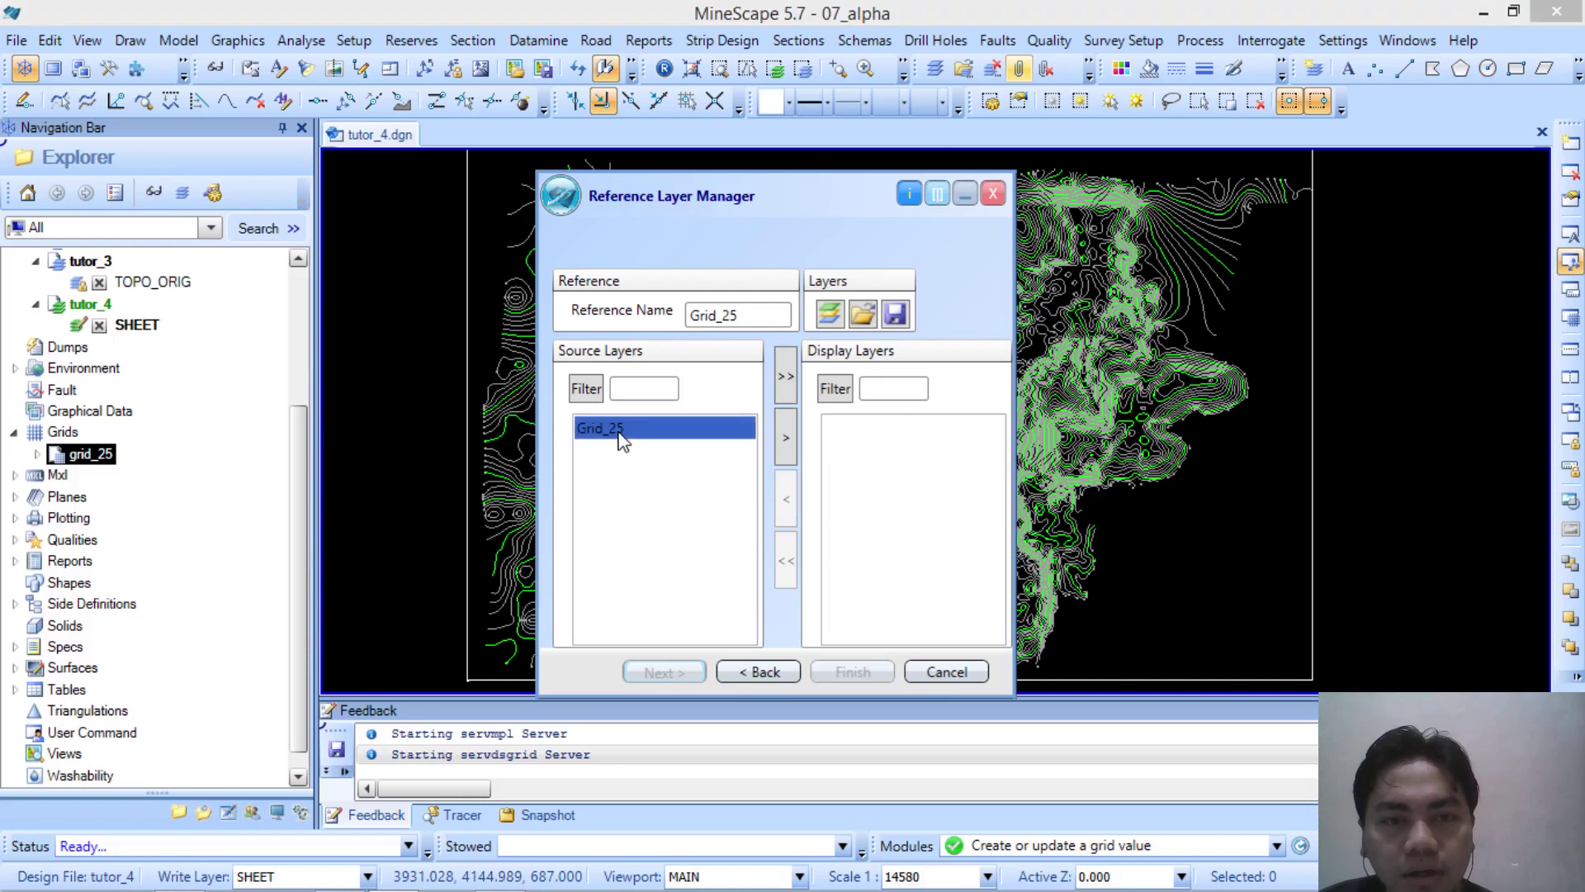
{"action": "left_click", "coordinate": [787, 448]}
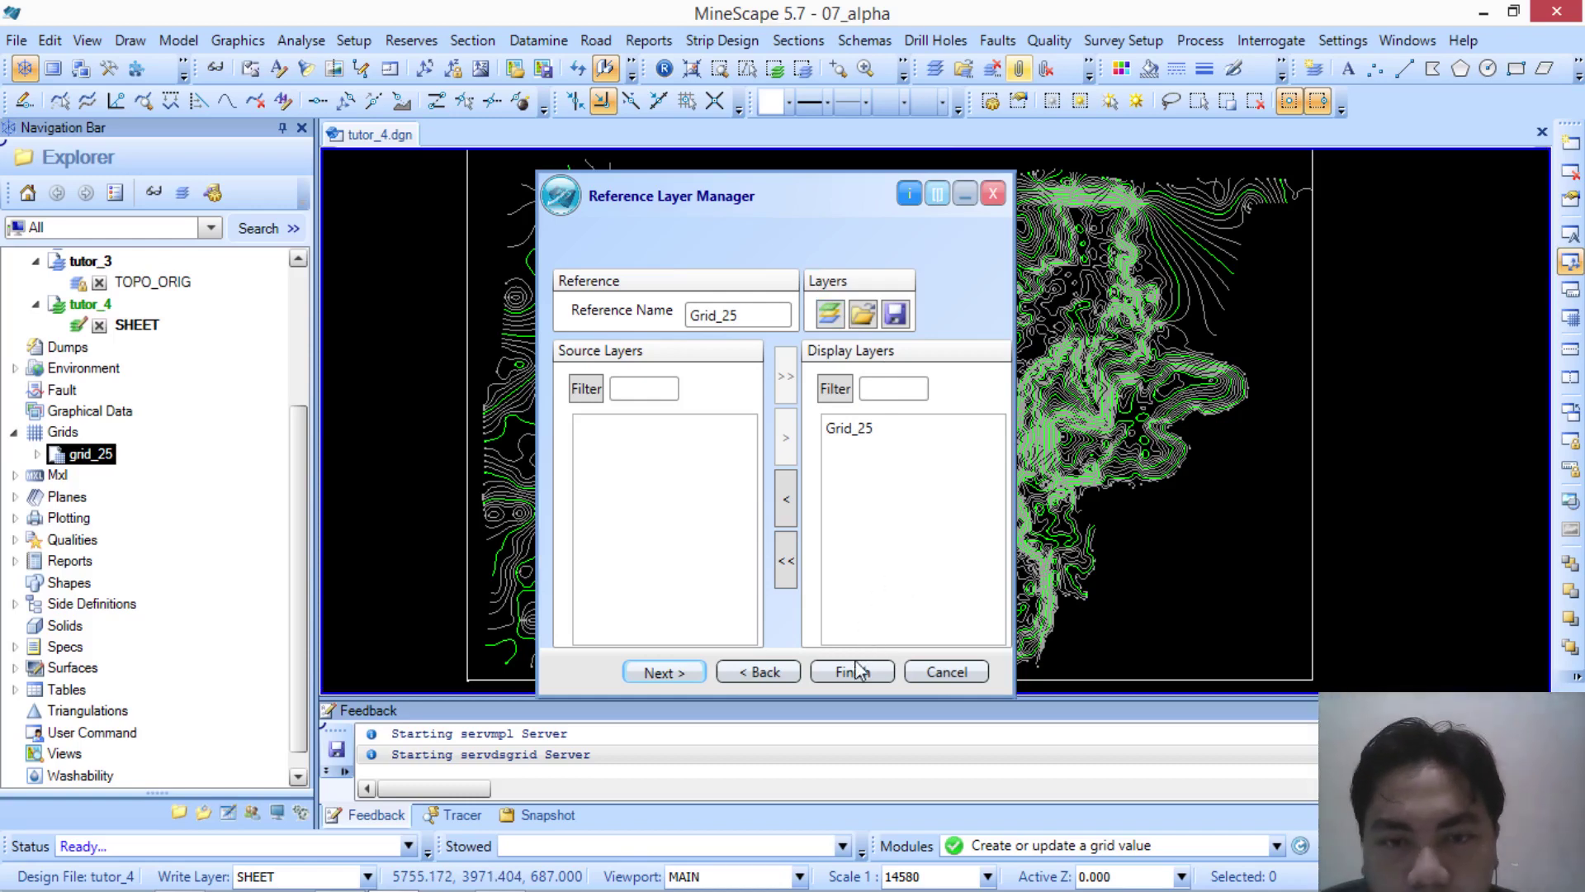
{"action": "left_click", "coordinate": [665, 676]}
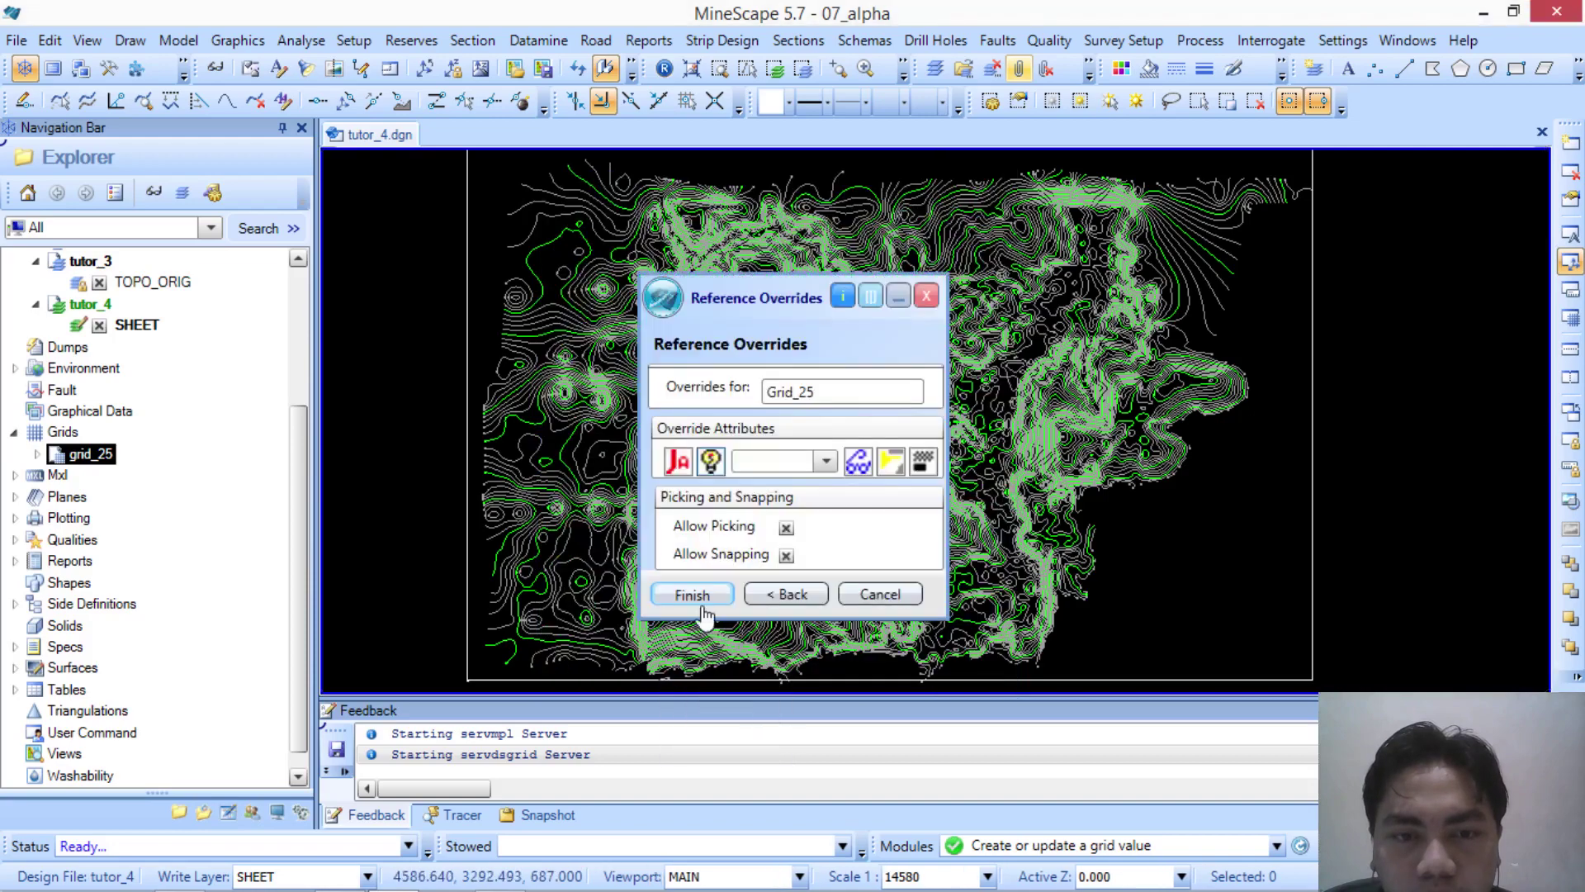
{"action": "left_click", "coordinate": [692, 595]}
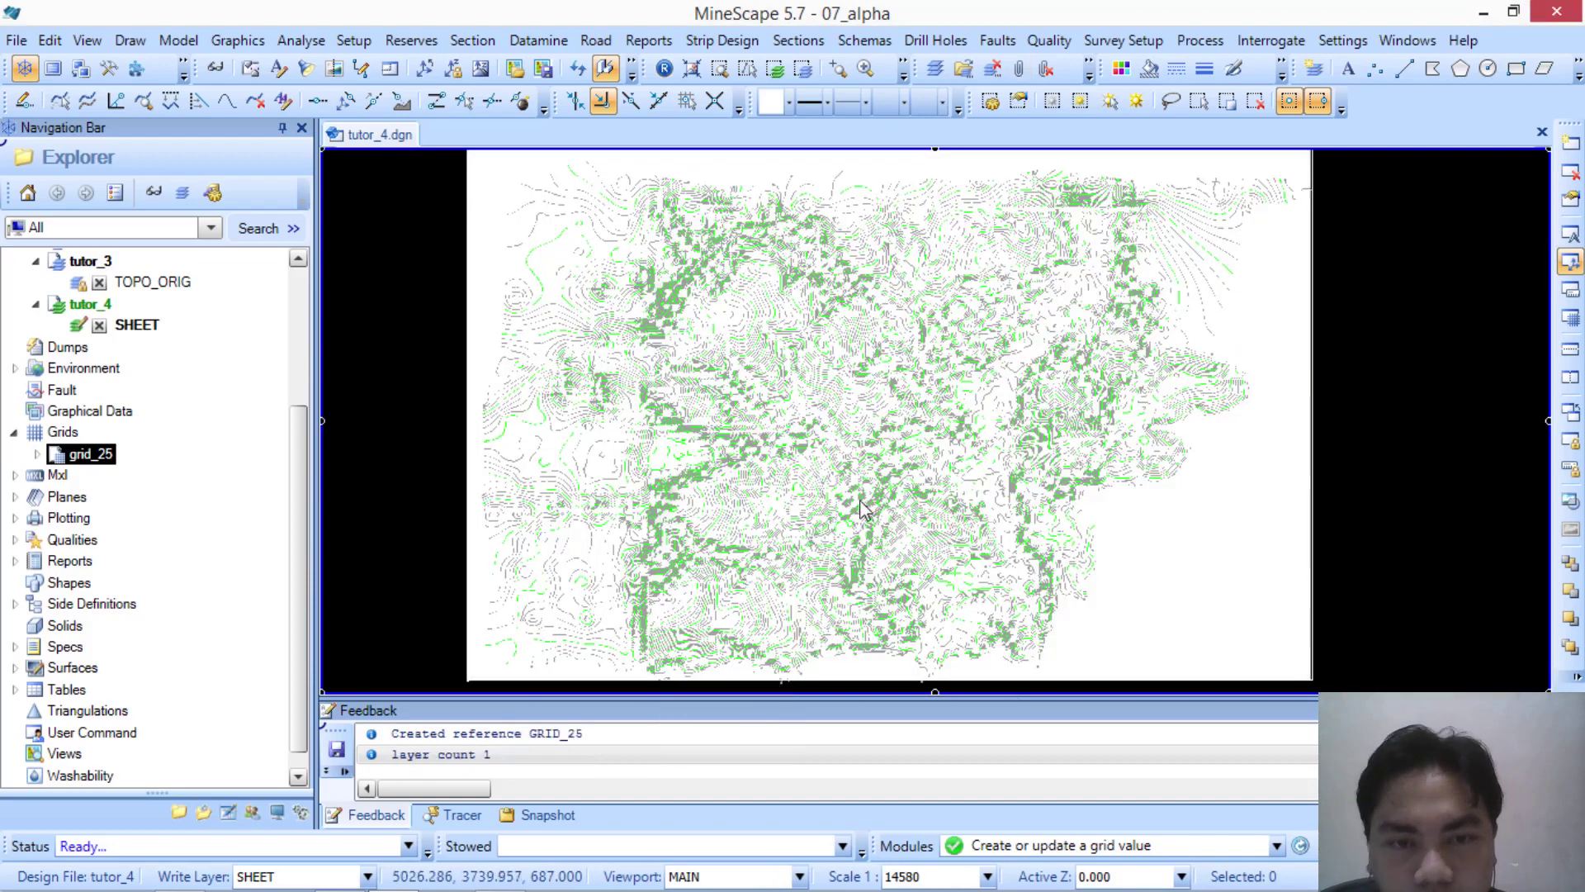
Step: Turn on rainbow colouring for the GRID_25 reference in the Reference Overrides
{"action": "left_click", "coordinate": [850, 395]}
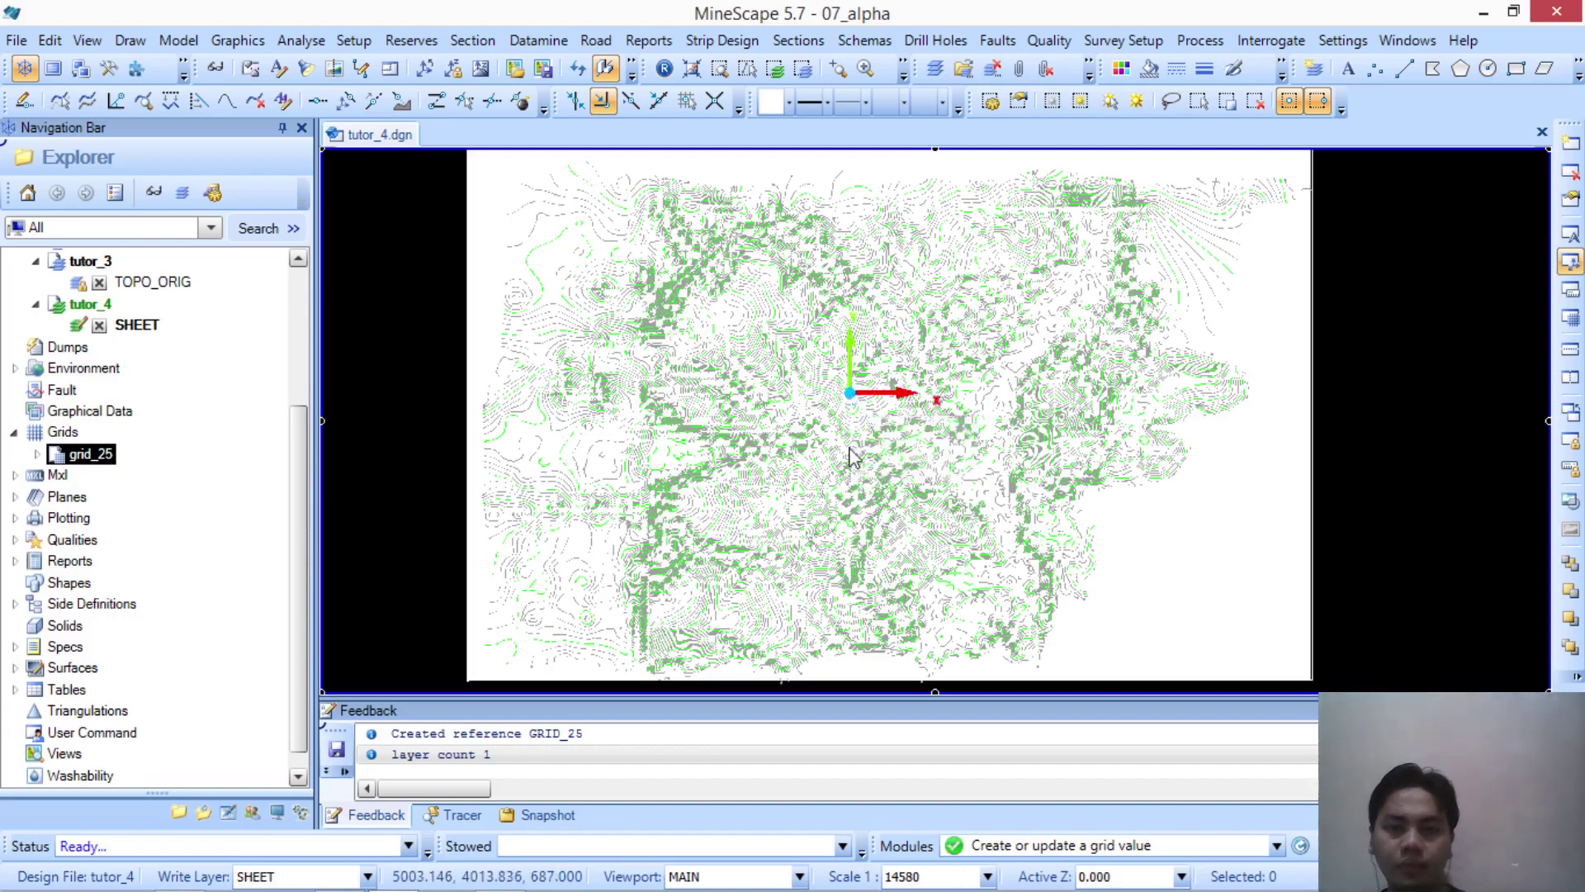
{"action": "mouse_move", "coordinate": [854, 465]}
{"action": "middle_mouse_down"}
{"action": "mouse_move", "coordinate": [913, 354]}
{"action": "mouse_move", "coordinate": [851, 460]}
{"action": "middle_mouse_up"}
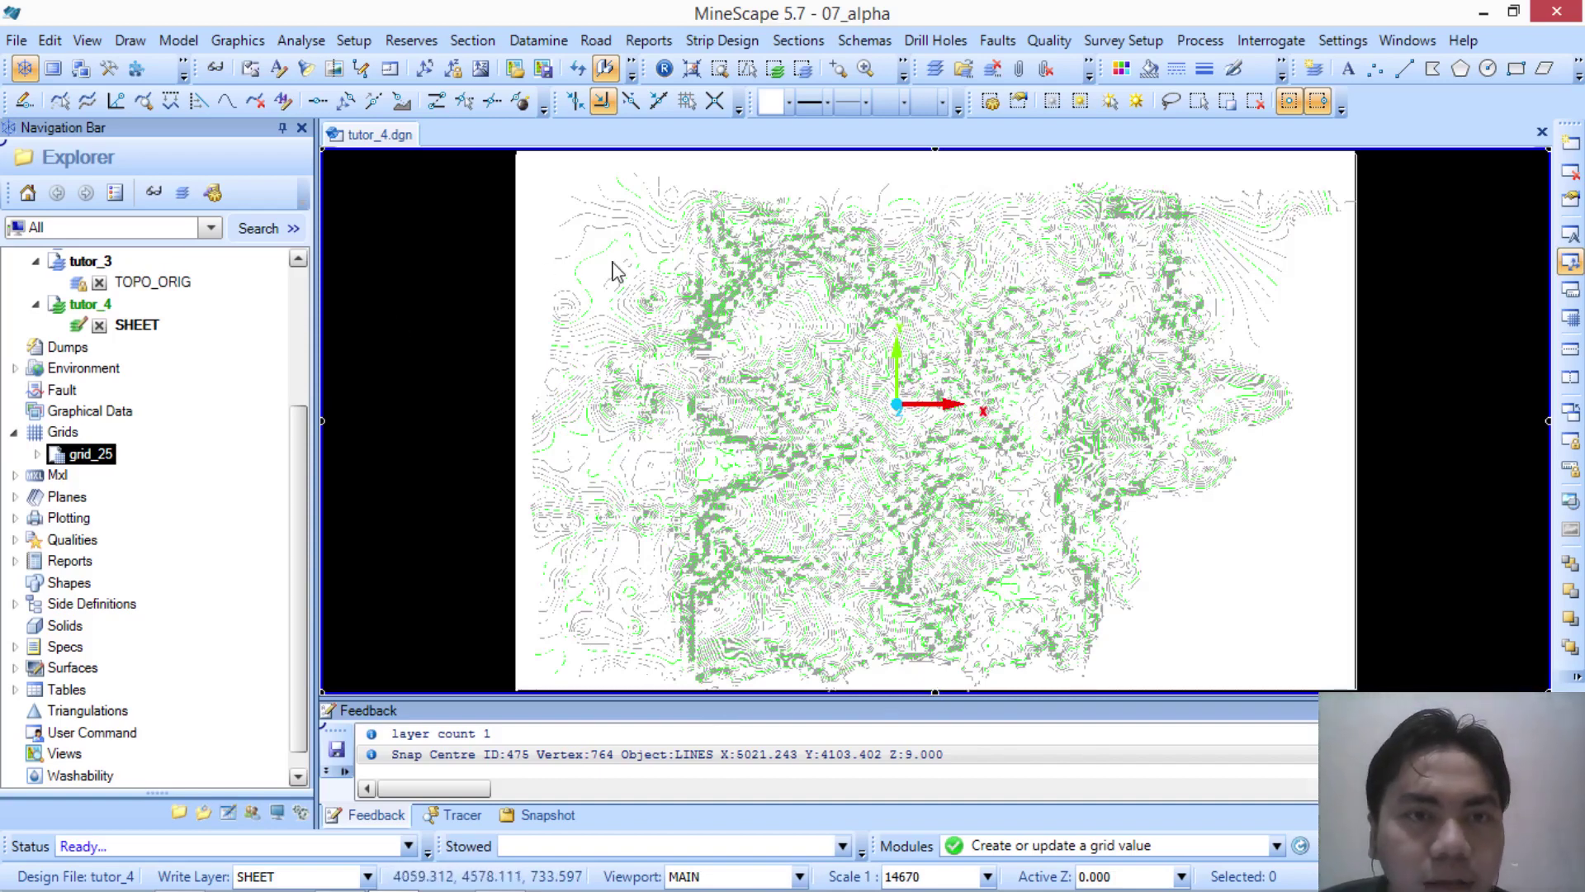
{"action": "left_click", "coordinate": [217, 71]}
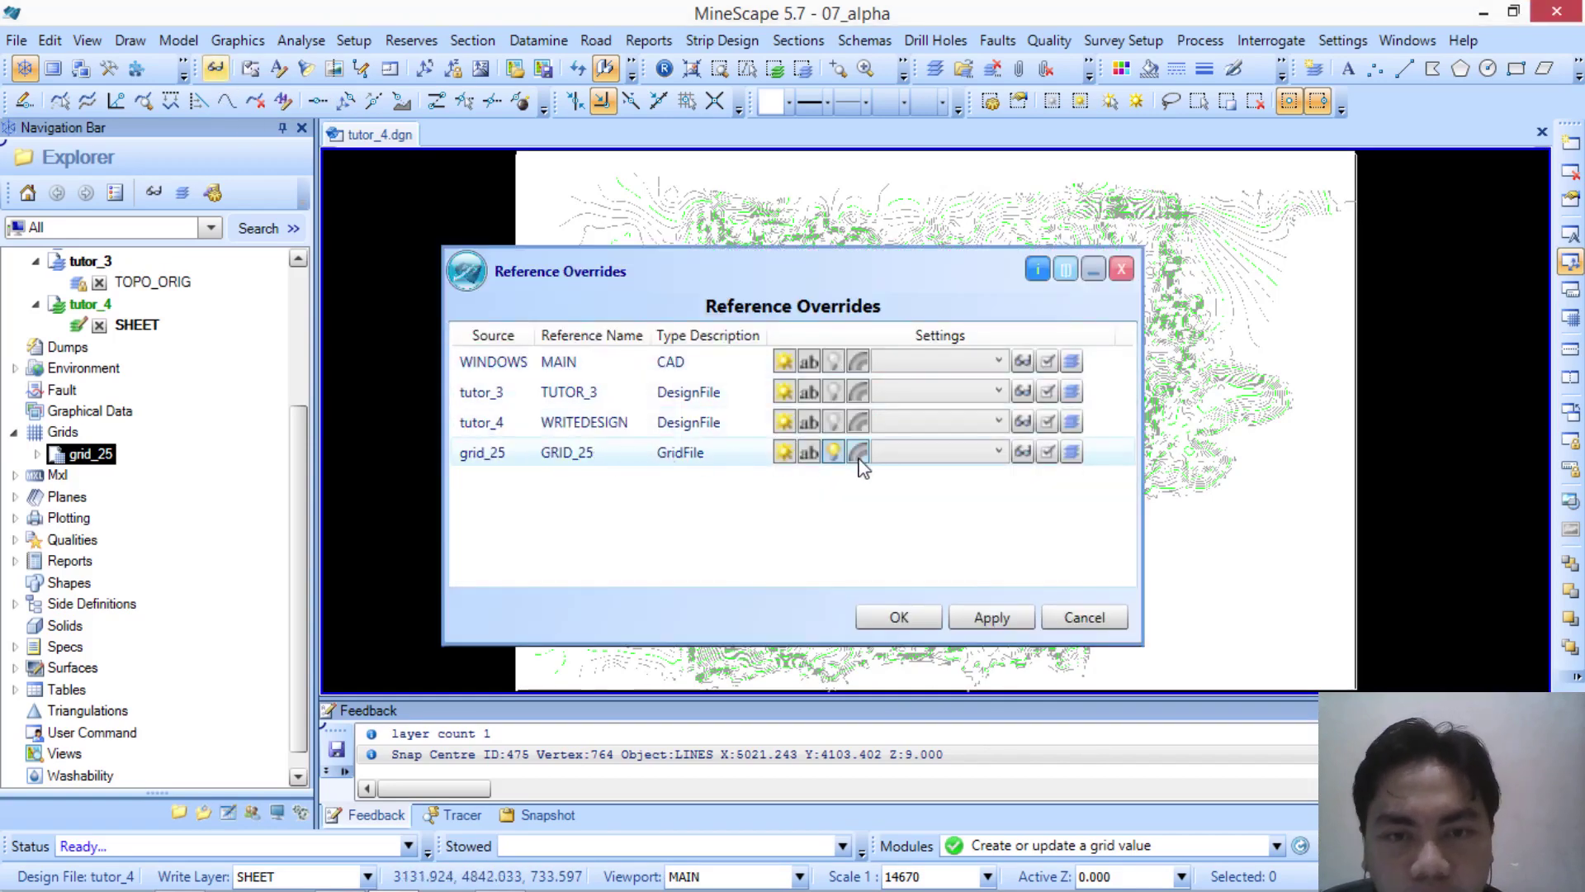
{"action": "left_click", "coordinate": [860, 454]}
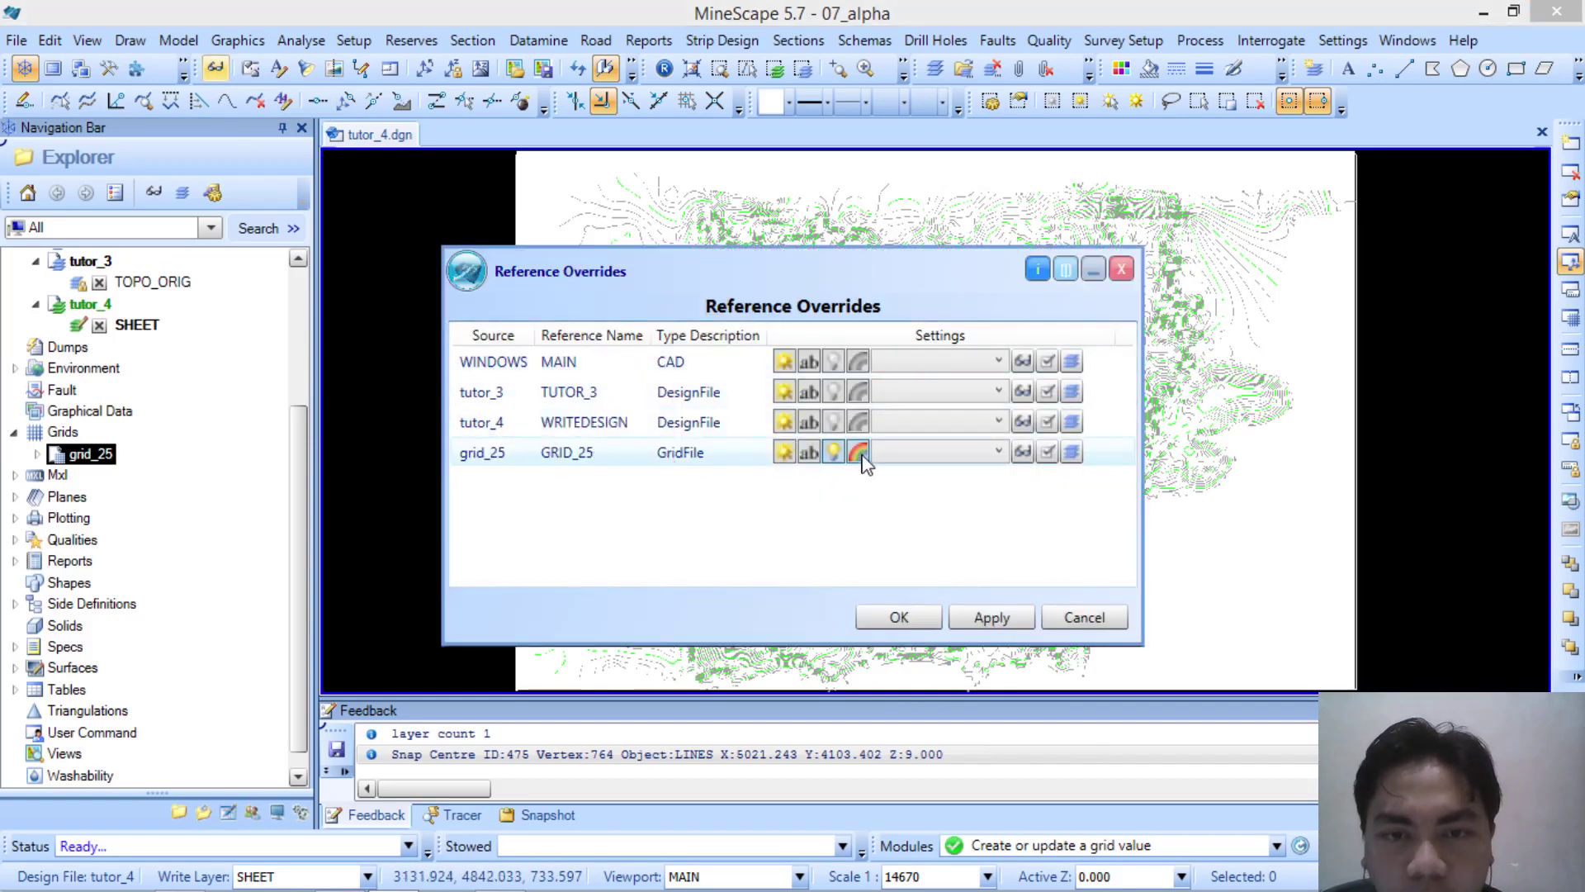
{"action": "left_click", "coordinate": [908, 617]}
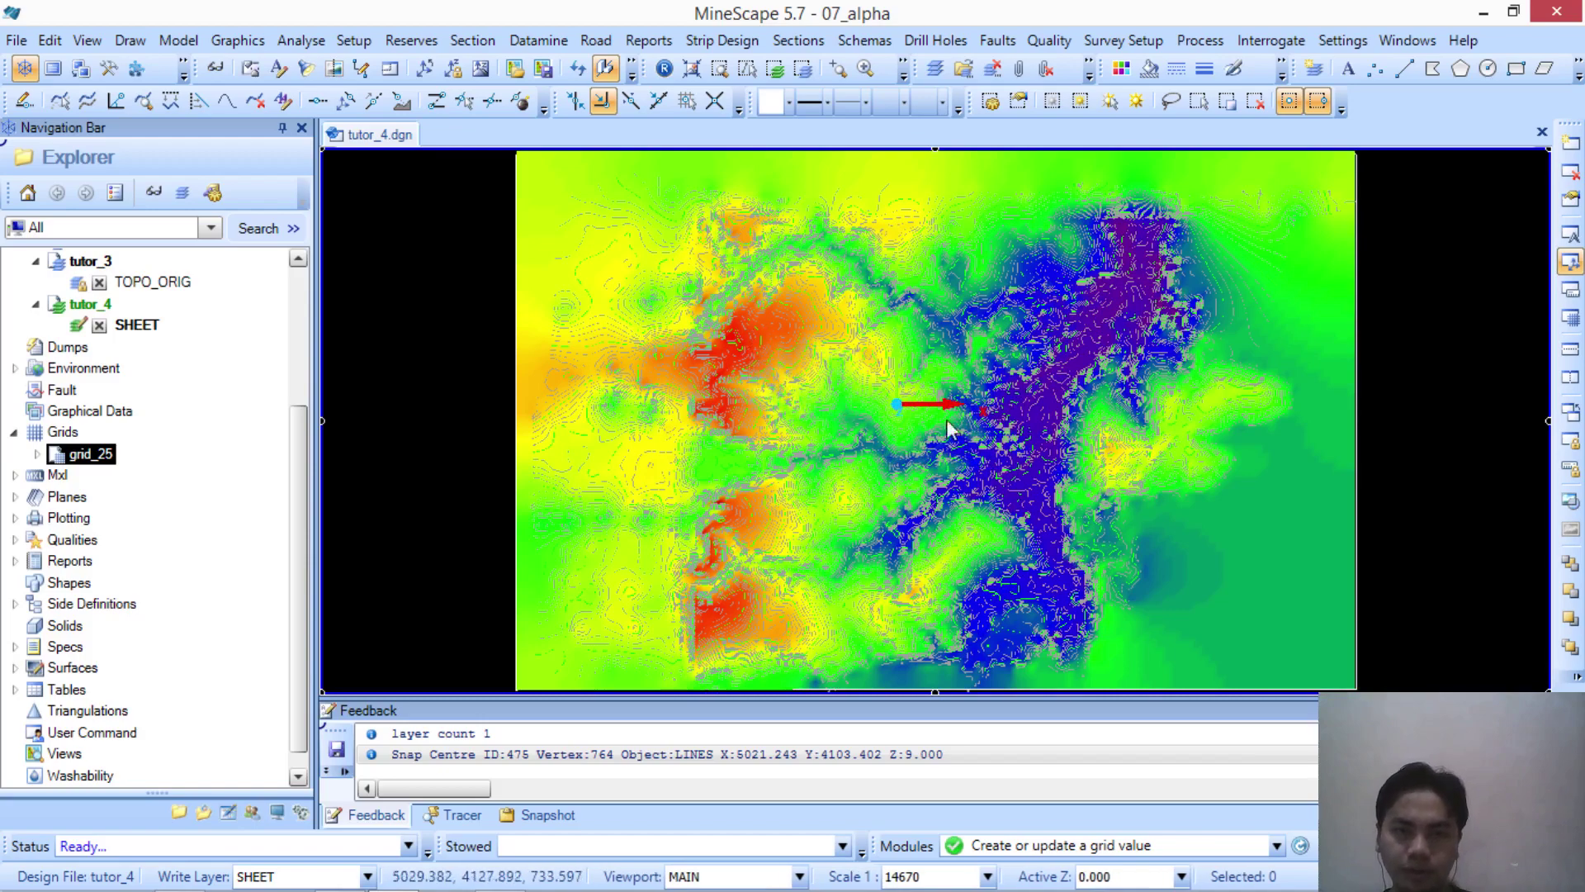
Step: Examine the coloured grid surface against the topography contours, both close up and across the whole sheet
{"action": "scroll", "coordinate": [892, 398], "scroll_direction": "up", "scroll_amount": 1}
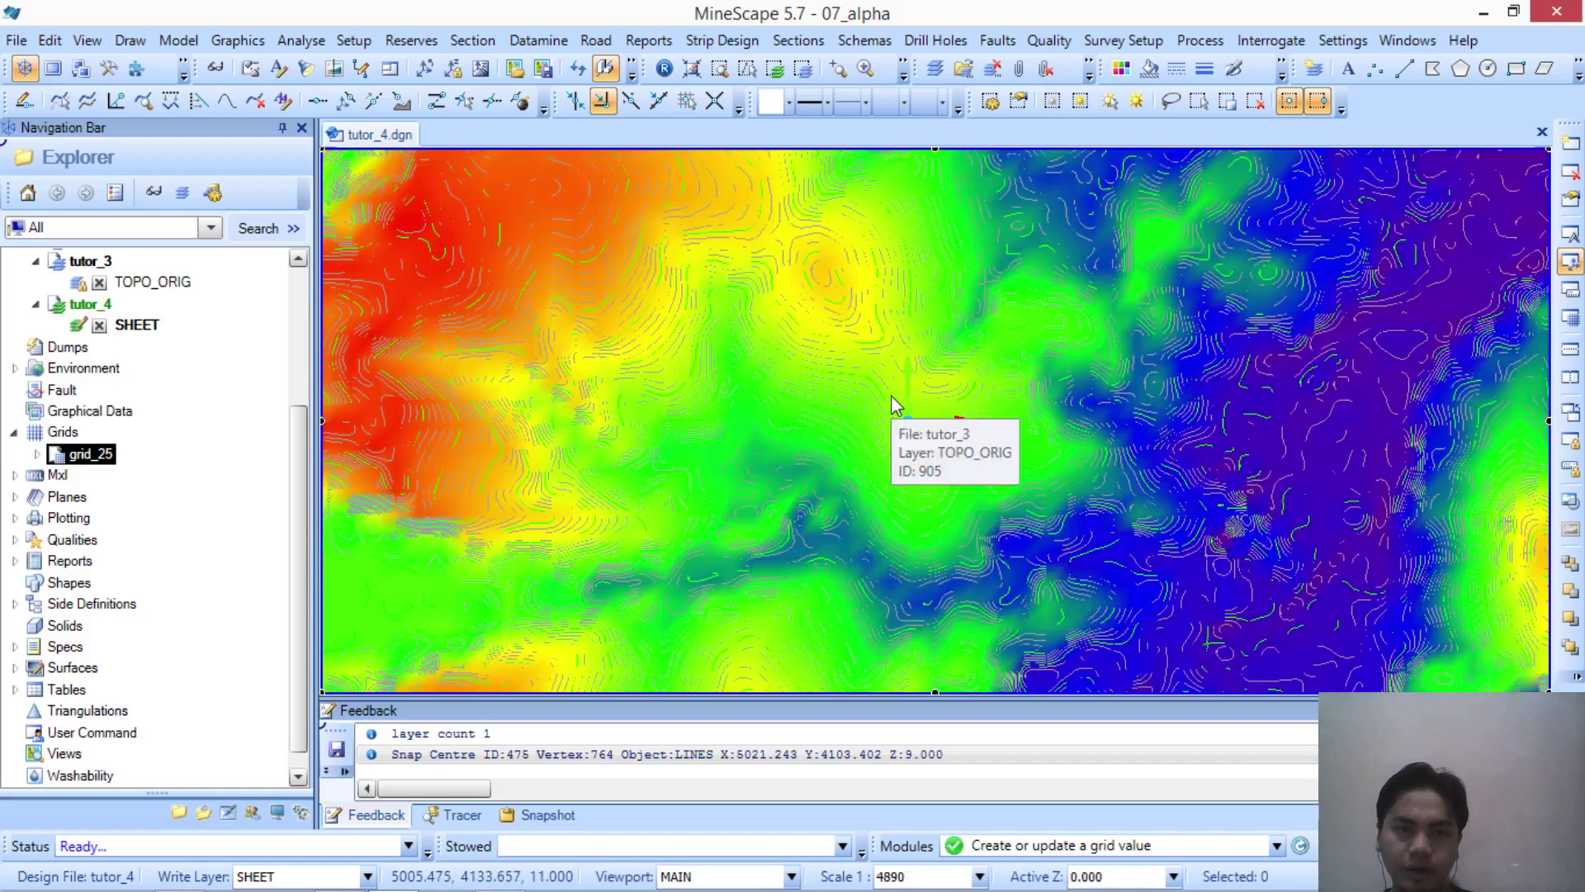
{"action": "scroll", "coordinate": [892, 398], "scroll_direction": "down", "scroll_amount": 1}
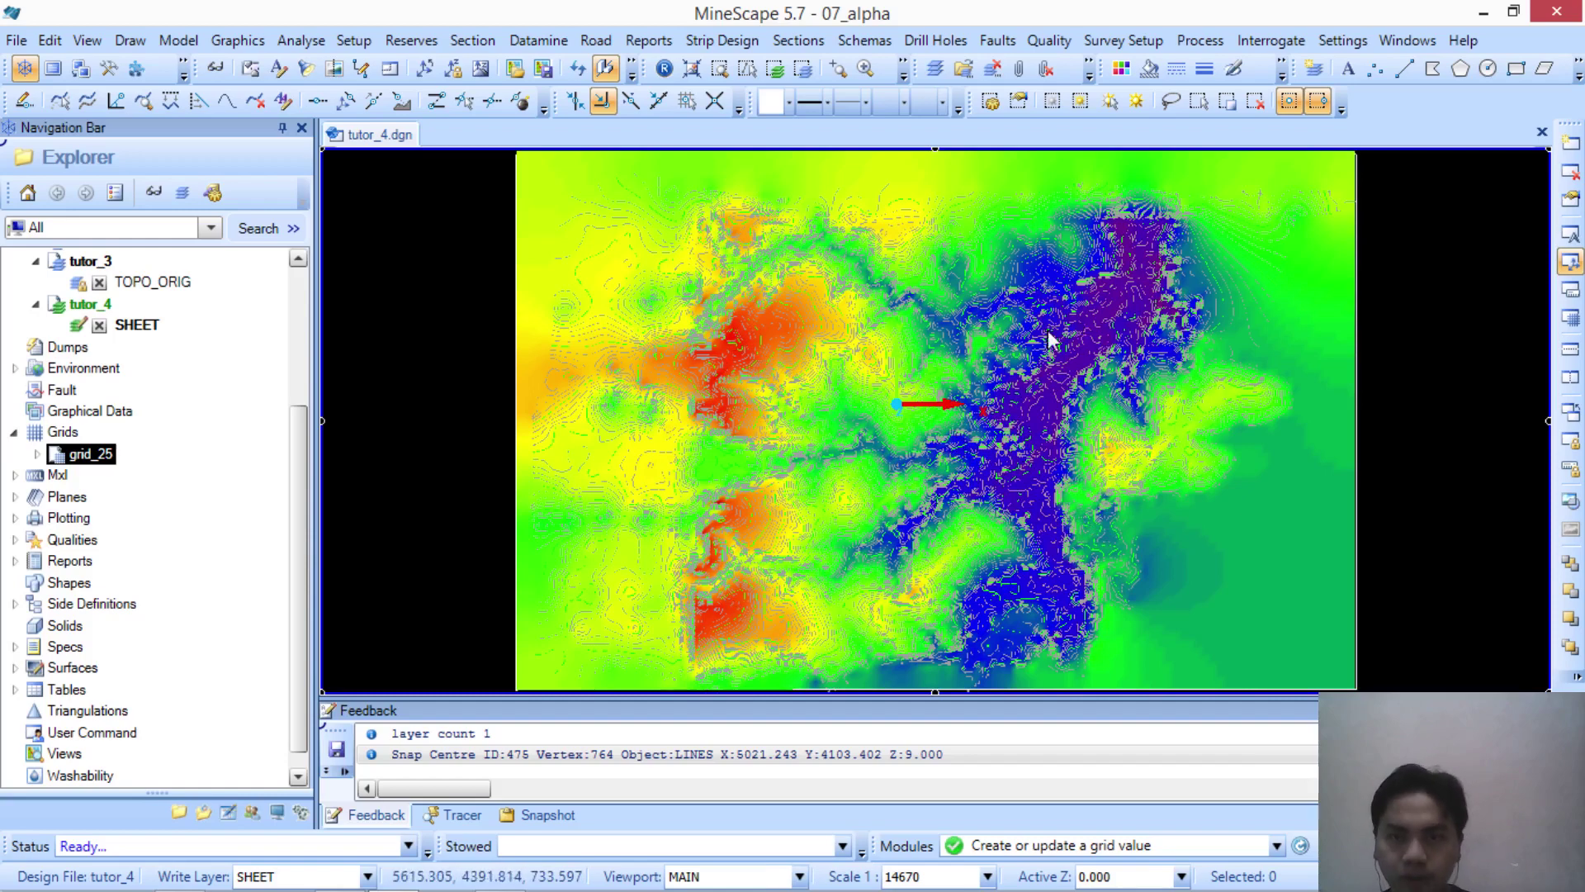
{"action": "scroll", "coordinate": [1015, 427], "scroll_direction": "up", "scroll_amount": 3}
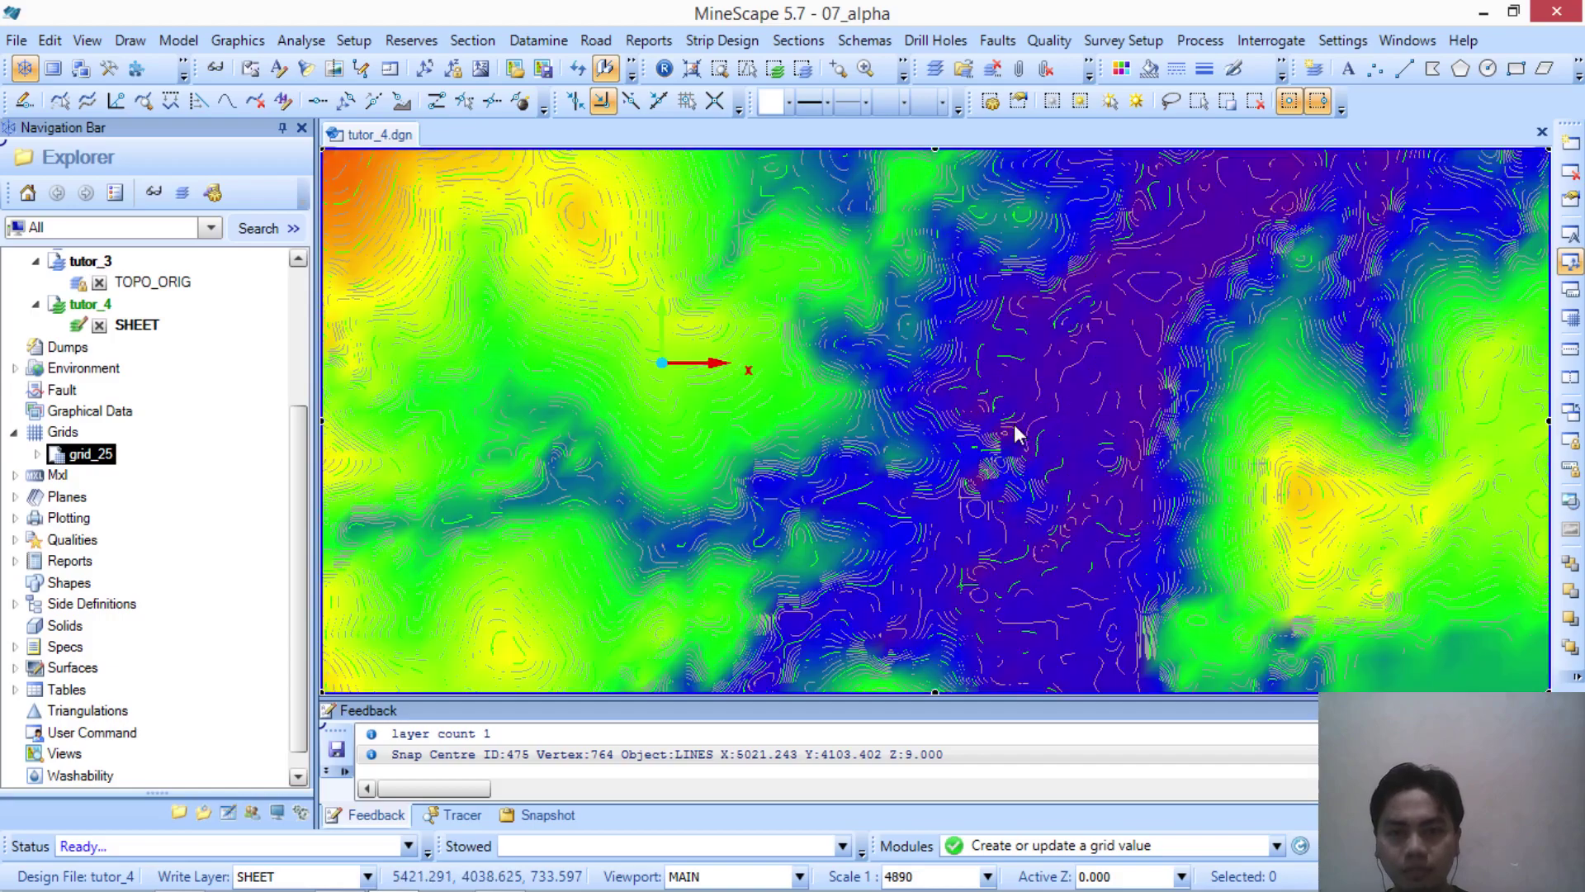
{"action": "scroll", "coordinate": [1016, 426], "scroll_direction": "down", "scroll_amount": 3}
{"action": "middle_click_drag", "start_coordinate": [864, 429], "coordinate": [875, 498]}
{"action": "scroll", "coordinate": [888, 398], "scroll_direction": "up", "scroll_amount": 3}
{"action": "scroll", "coordinate": [859, 498], "scroll_direction": "down", "scroll_amount": 1}
{"action": "scroll", "coordinate": [875, 497], "scroll_direction": "down", "scroll_amount": 1}
{"action": "scroll", "coordinate": [877, 505], "scroll_direction": "up", "scroll_amount": 1}
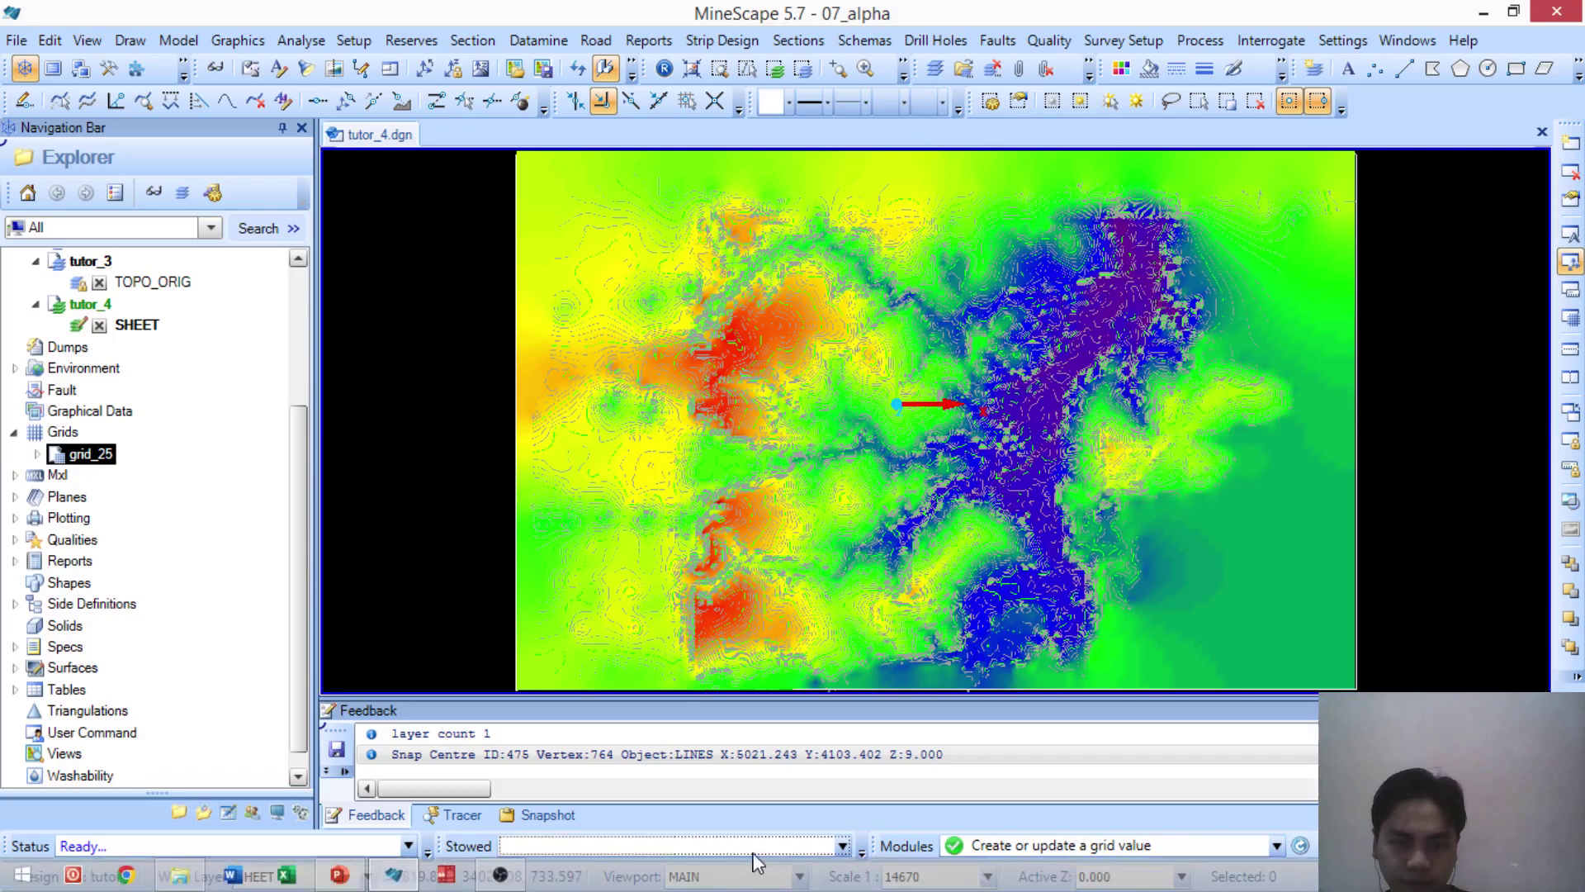
{"action": "left_click", "coordinate": [519, 878]}
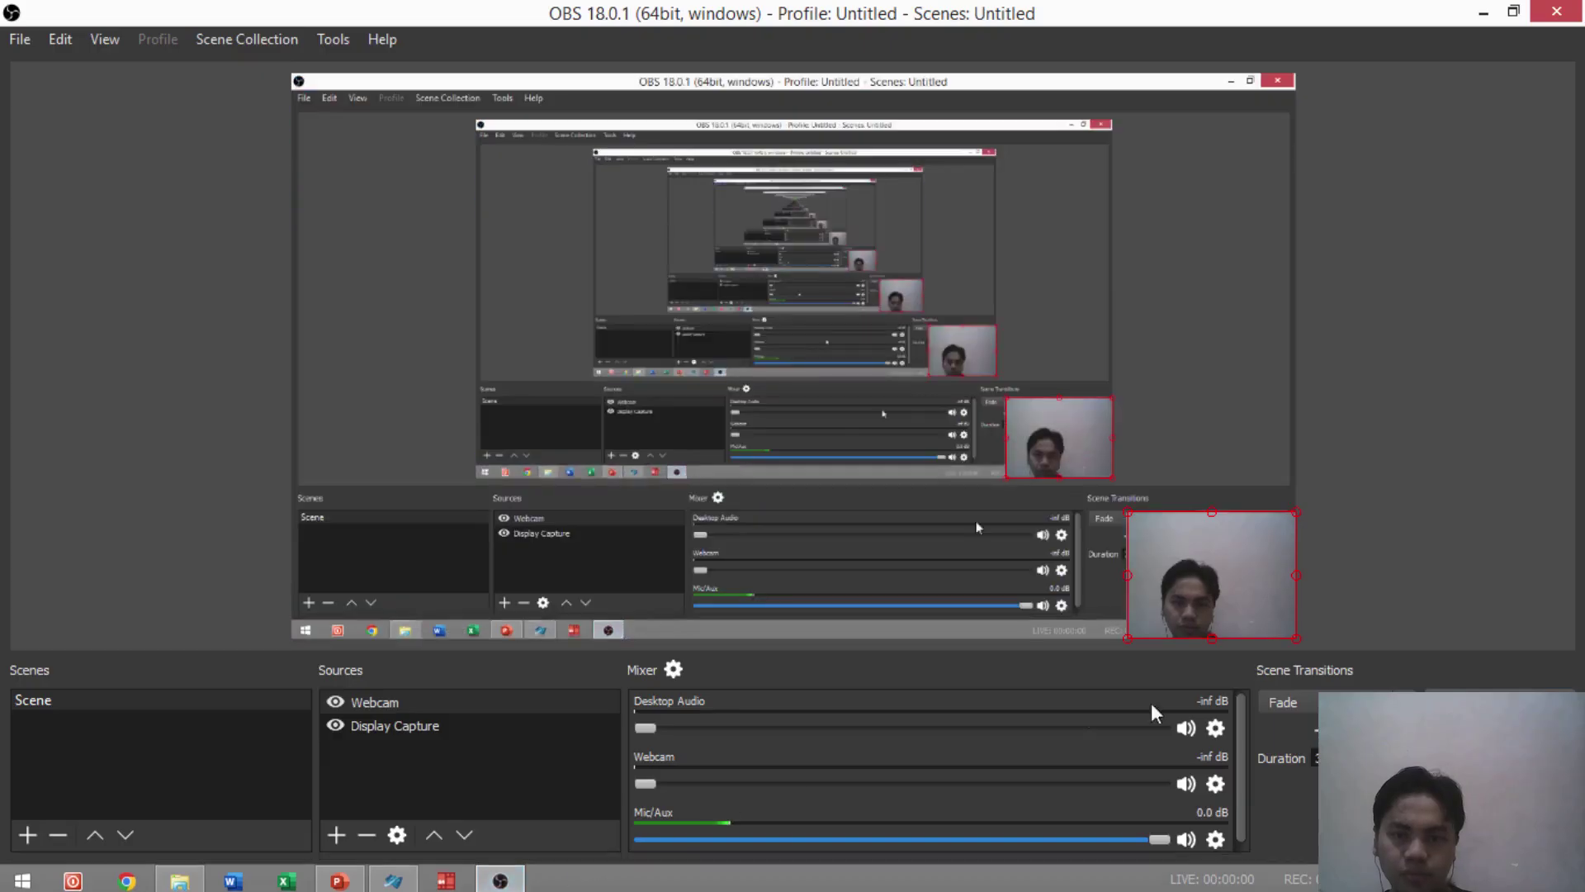